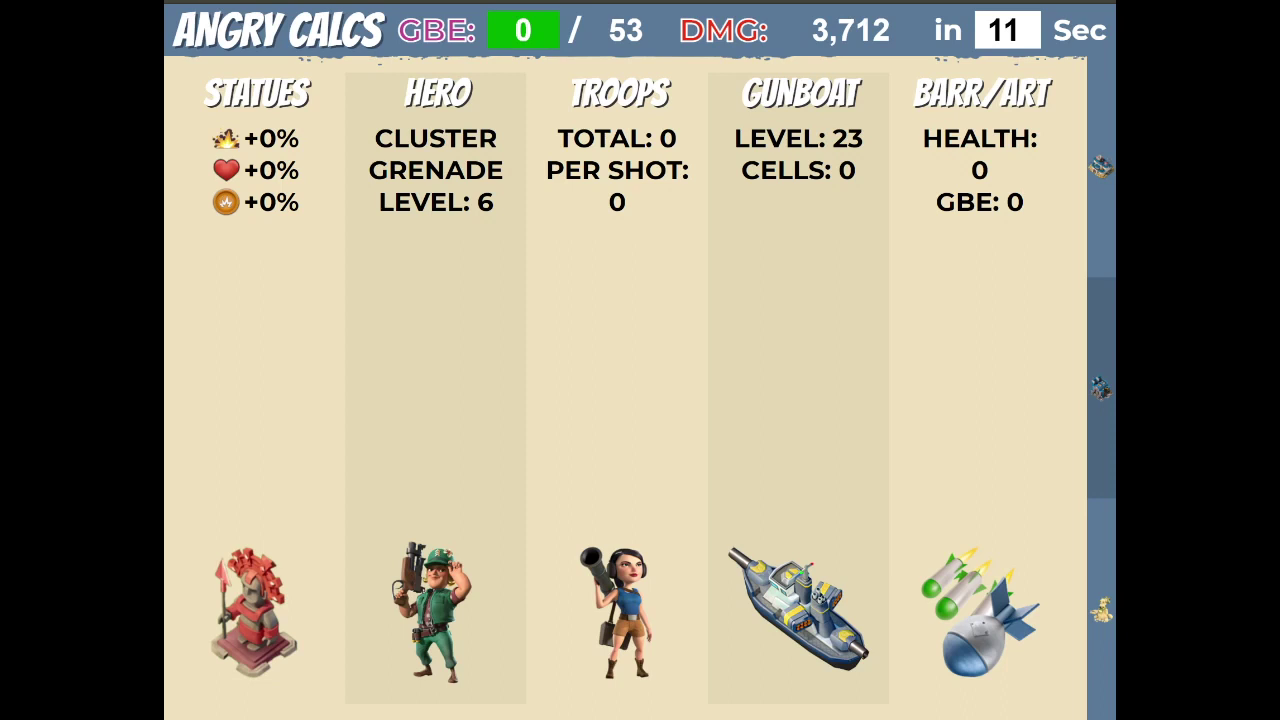
# Examine the breakdown of required and available gunboat energy, and view the troop and weapon levels page
pyautogui.click(630, 40)
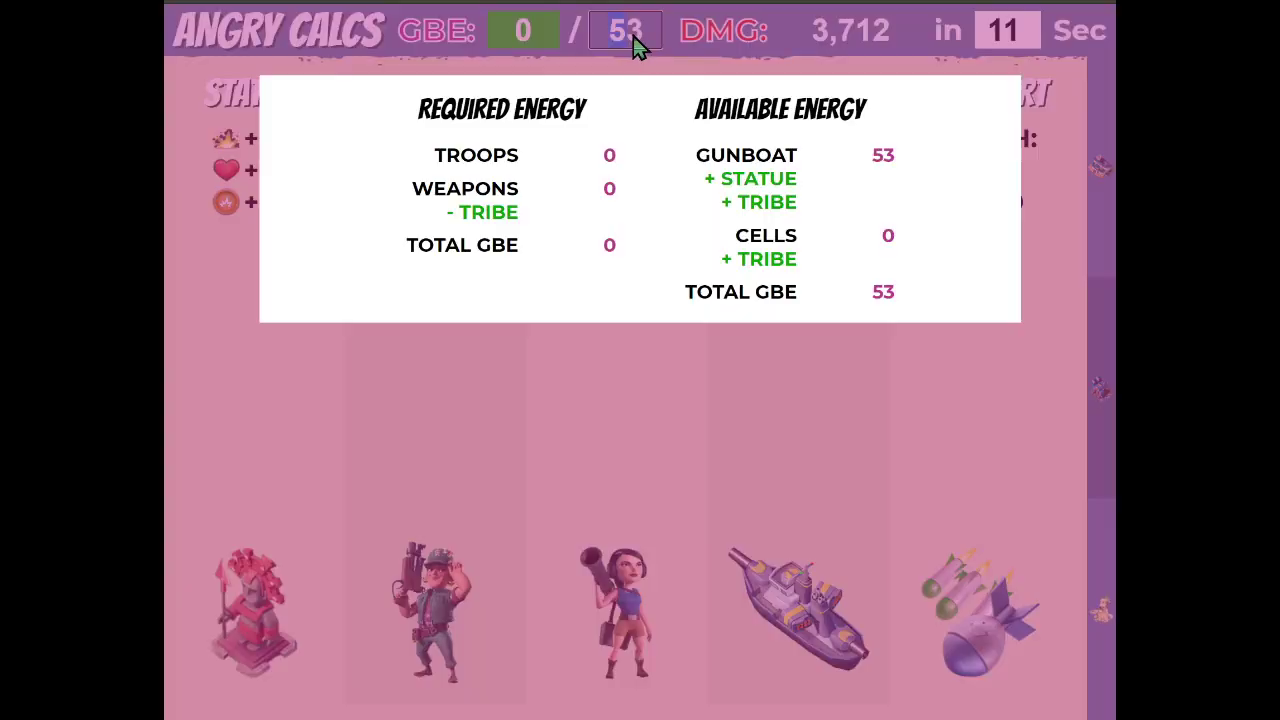
pyautogui.click(632, 33)
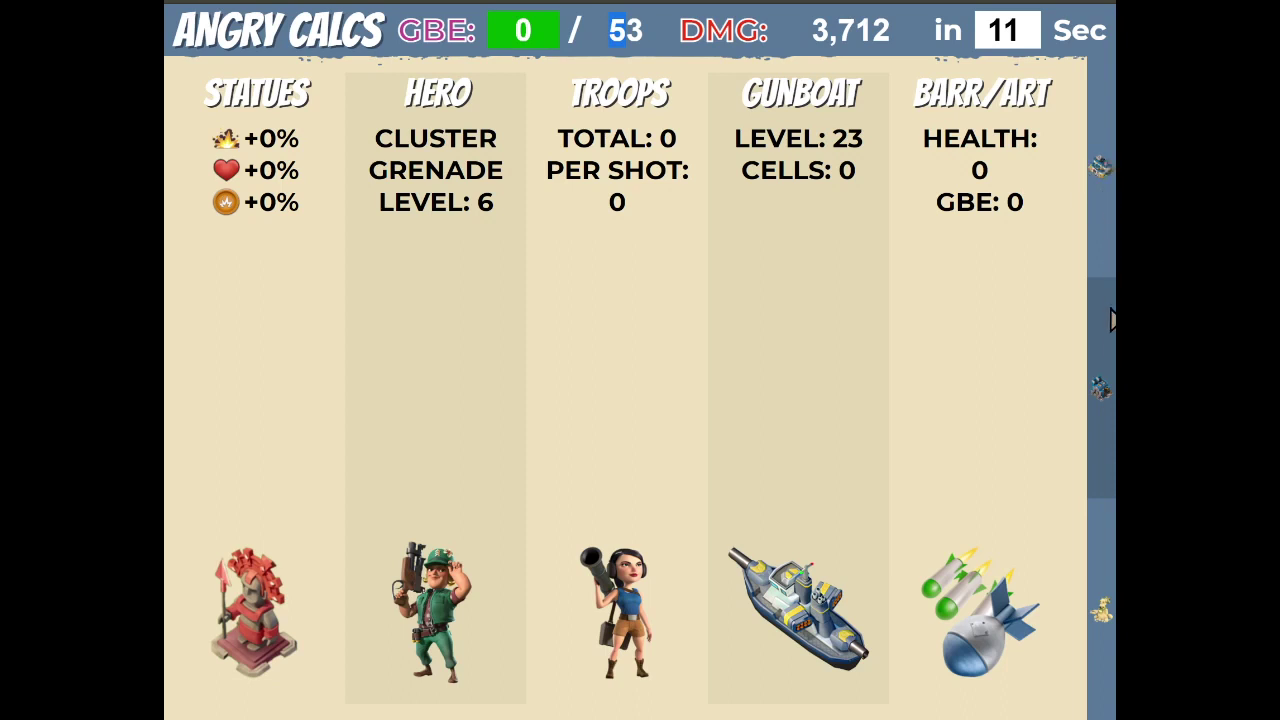
pyautogui.click(1103, 396)
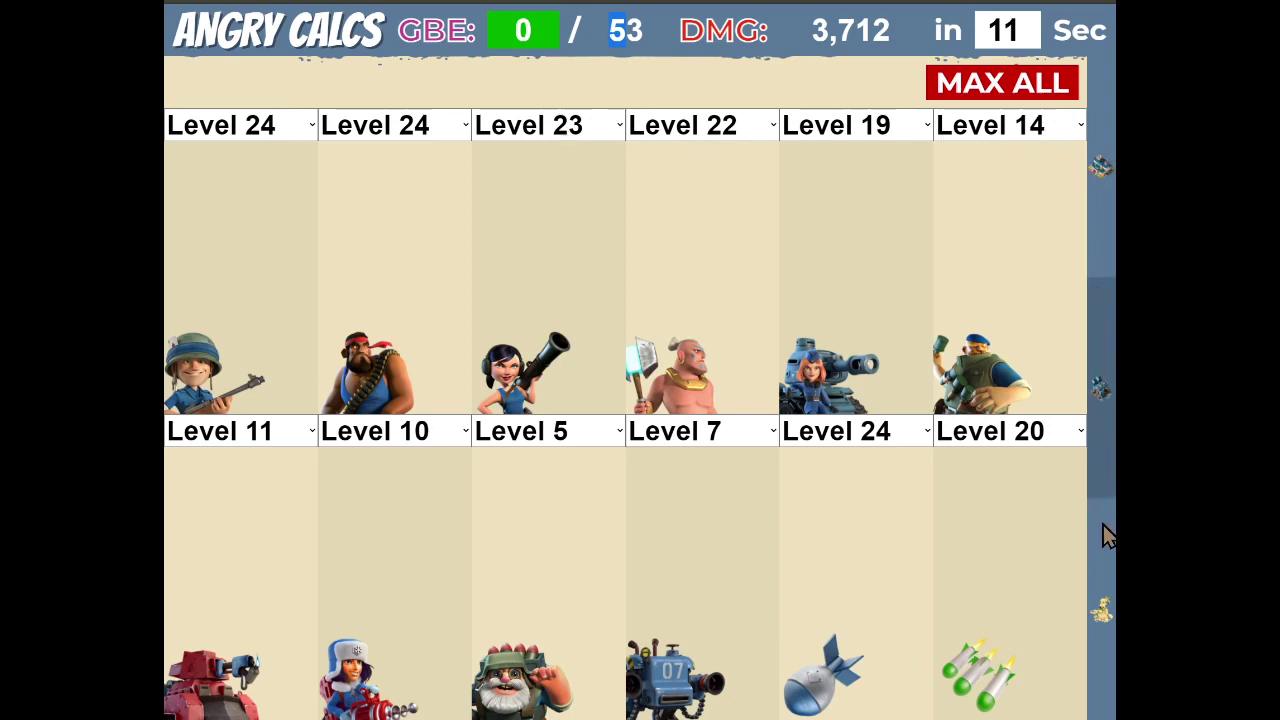
# Assign Gunboat Energy Boost to the first tribe slot and set its boost to 10
pyautogui.click(1103, 610)
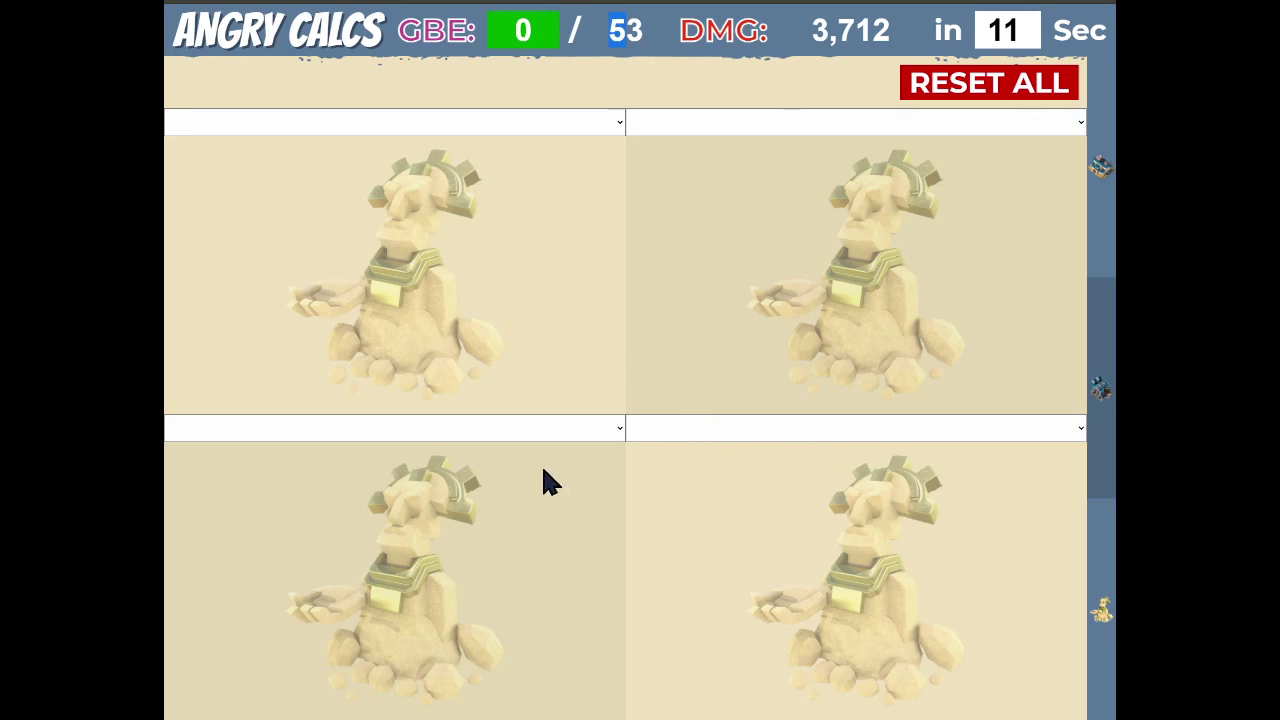
pyautogui.click(388, 132)
pyautogui.press('Down')
pyautogui.doubleClick(466, 283)
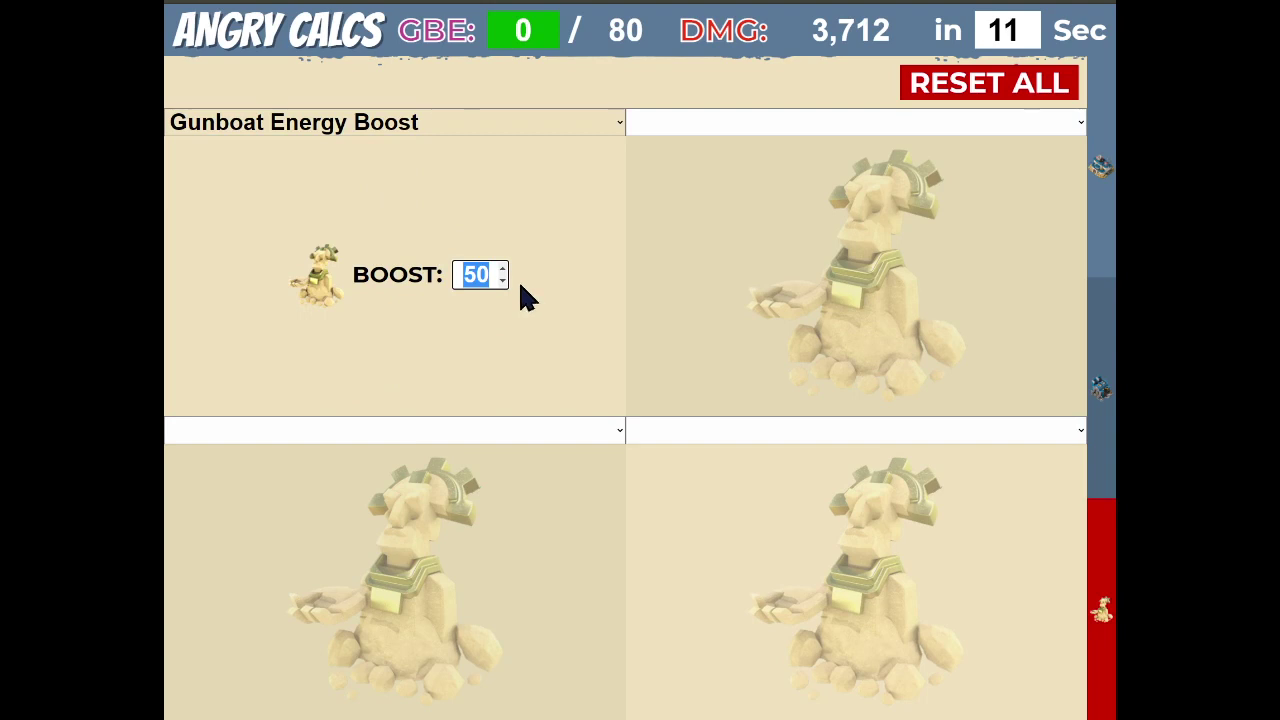
pyautogui.write('10')
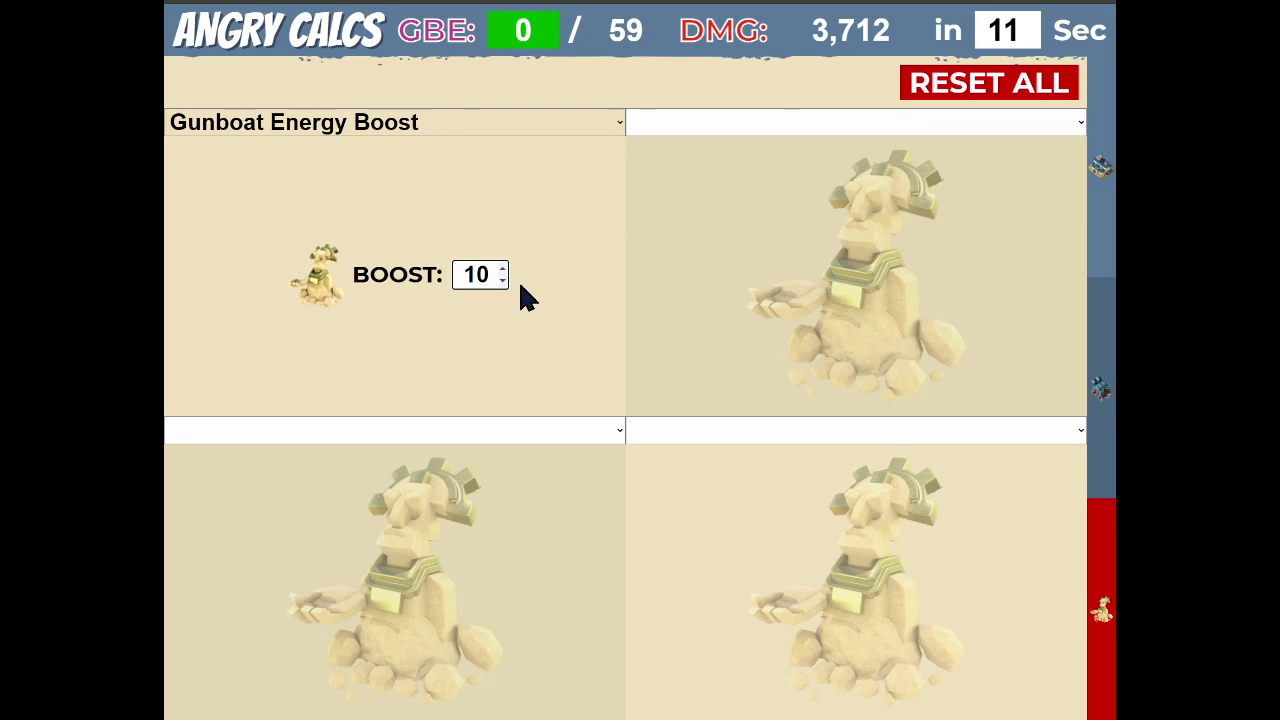
# Try boosts of 20 and 50 on the first tribe and clear its slot
pyautogui.press('BackSpace')
pyautogui.press('BackSpace')
pyautogui.write('20')
pyautogui.press('BackSpace')
pyautogui.press('BackSpace')
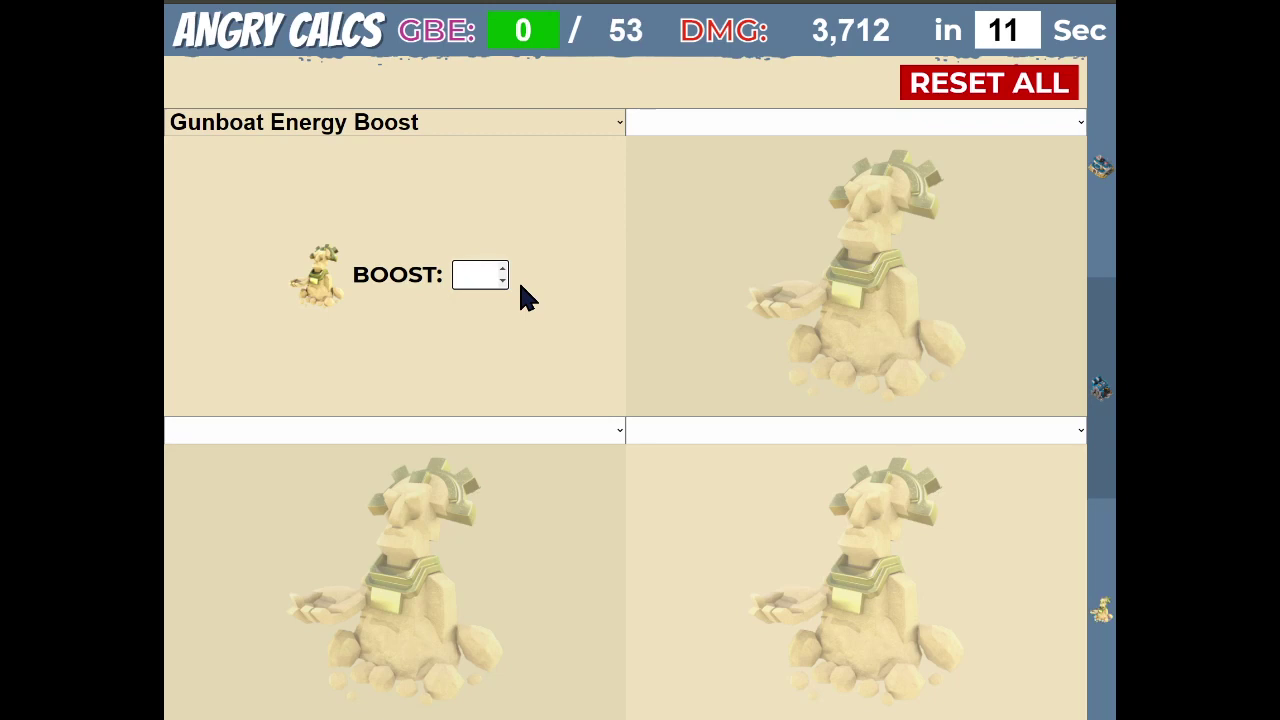
pyautogui.write('50')
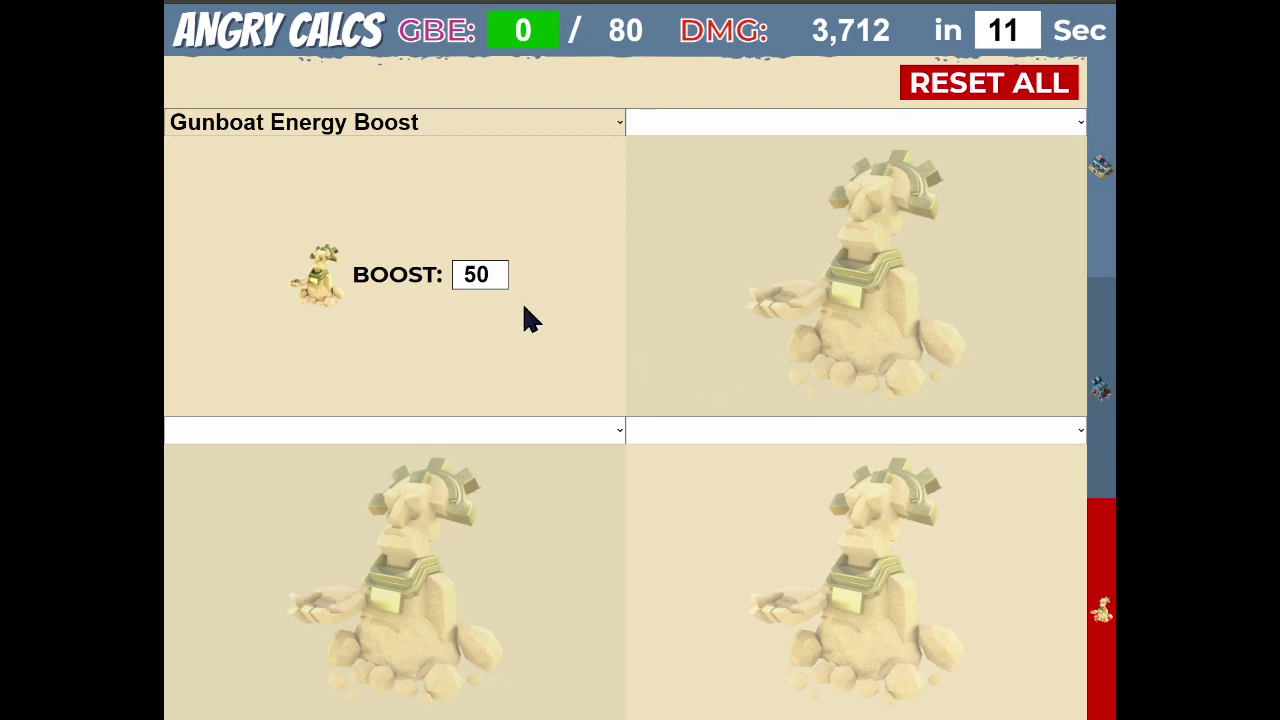
pyautogui.click(393, 166)
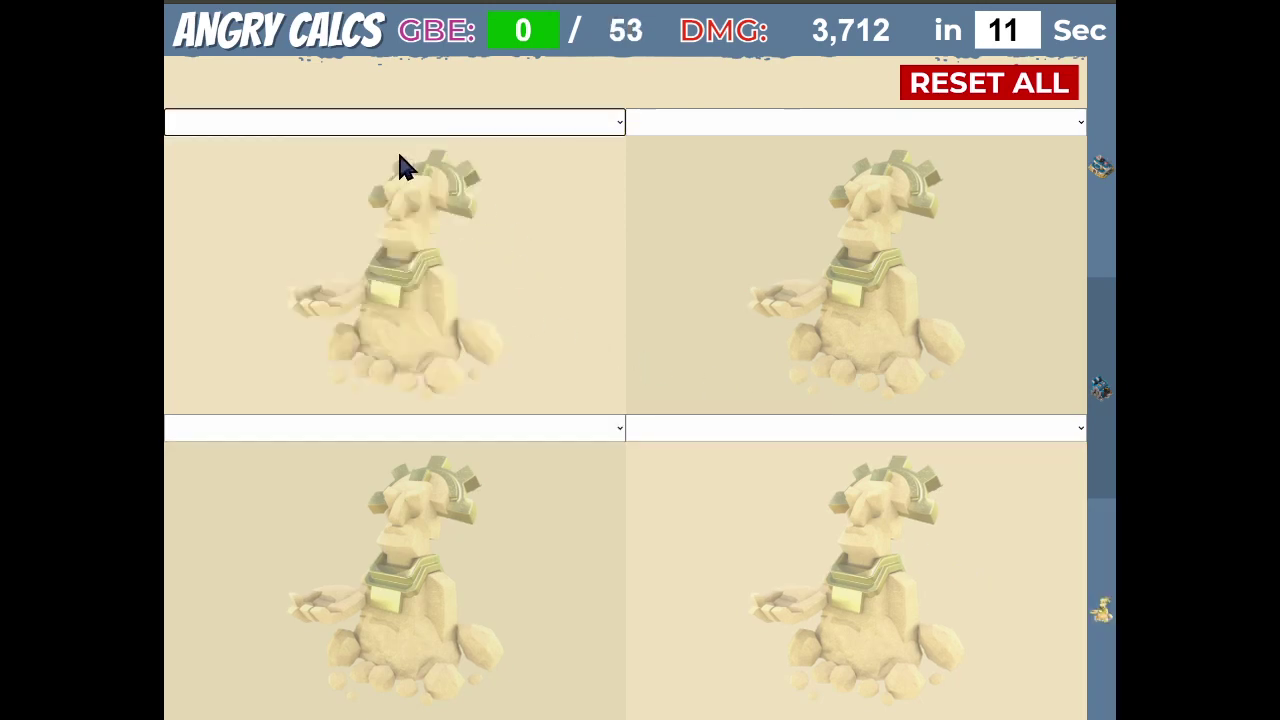
# In the statues section, set the first statue to Gunboat Energy with a value of 42
pyautogui.click(1100, 168)
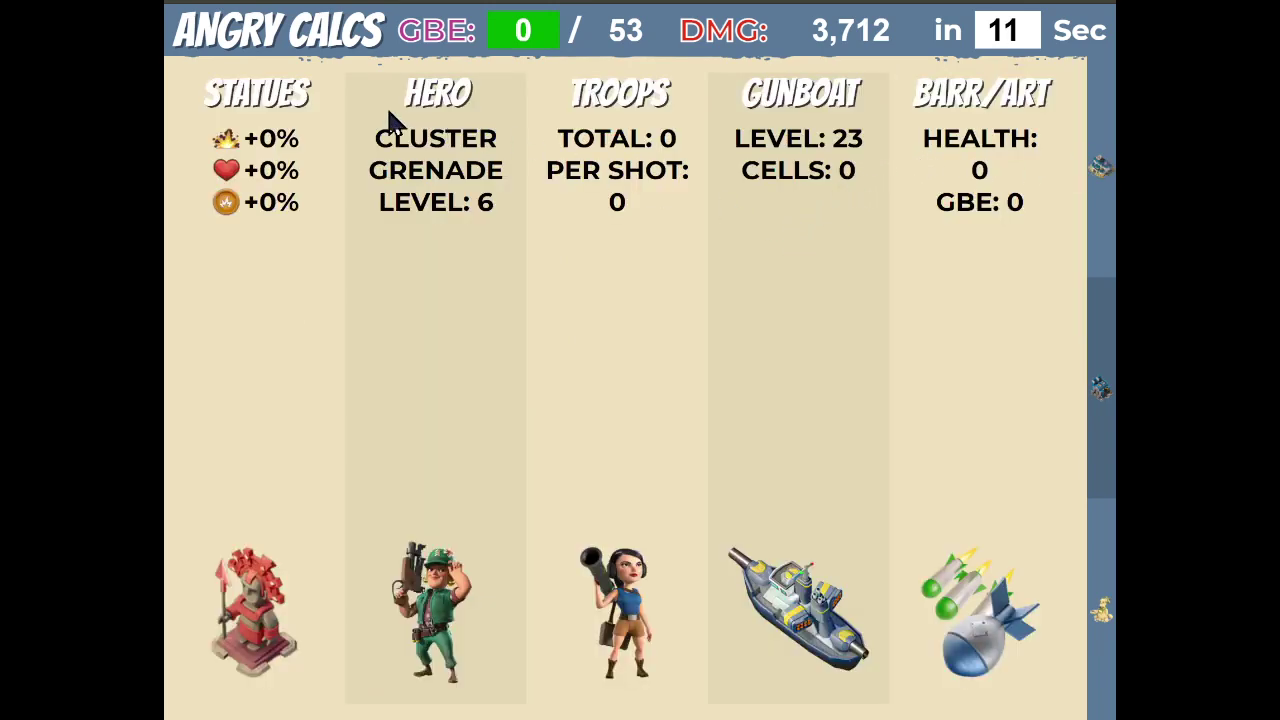
pyautogui.click(268, 90)
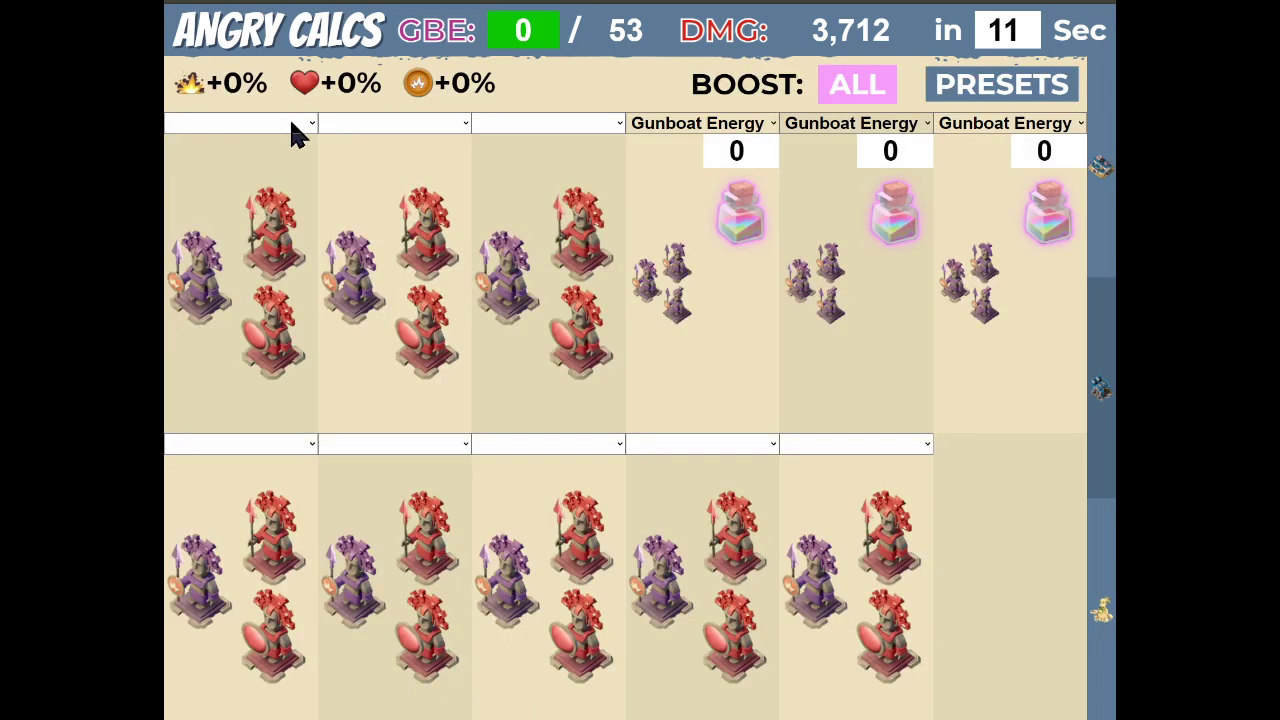
pyautogui.click(288, 220)
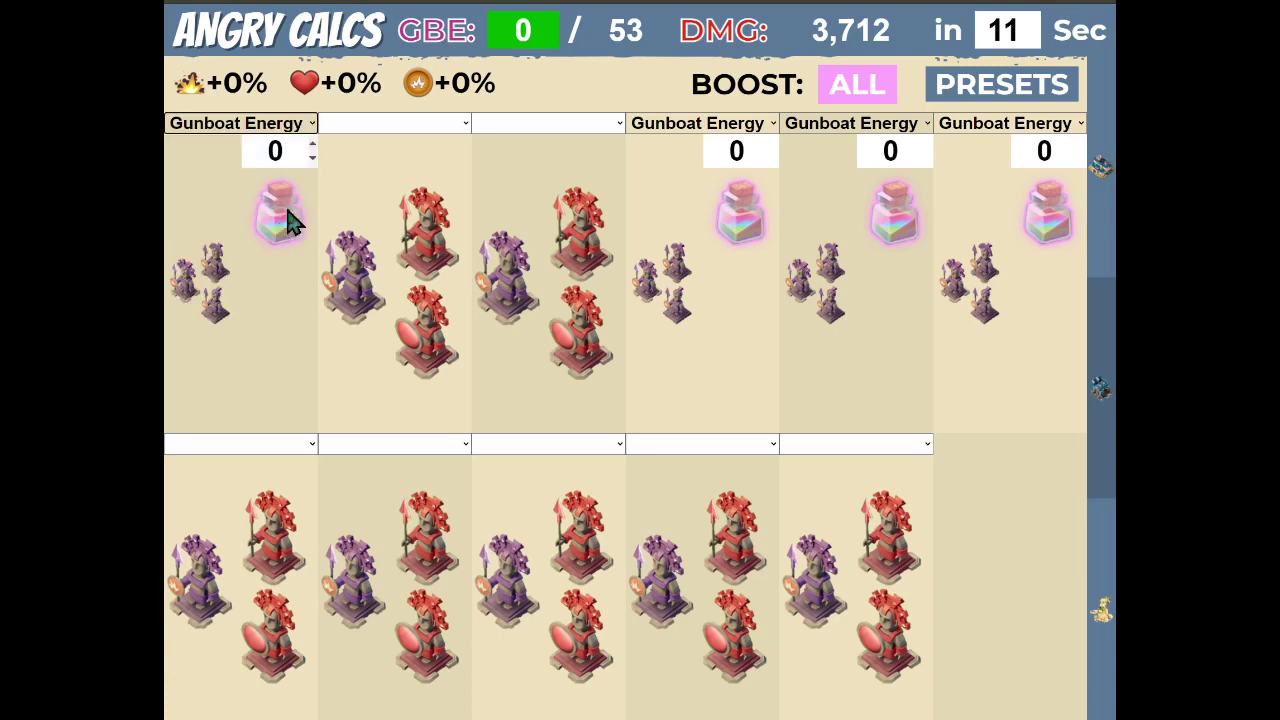
pyautogui.doubleClick(276, 151)
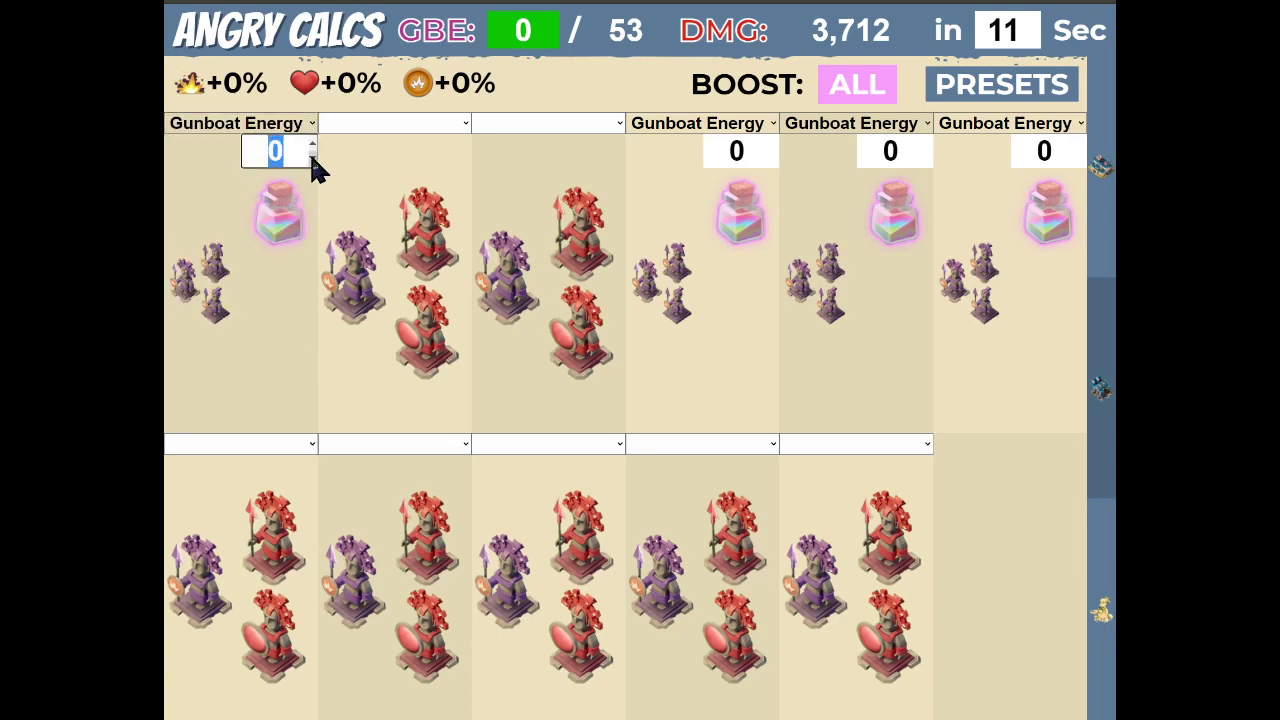
pyautogui.write('42')
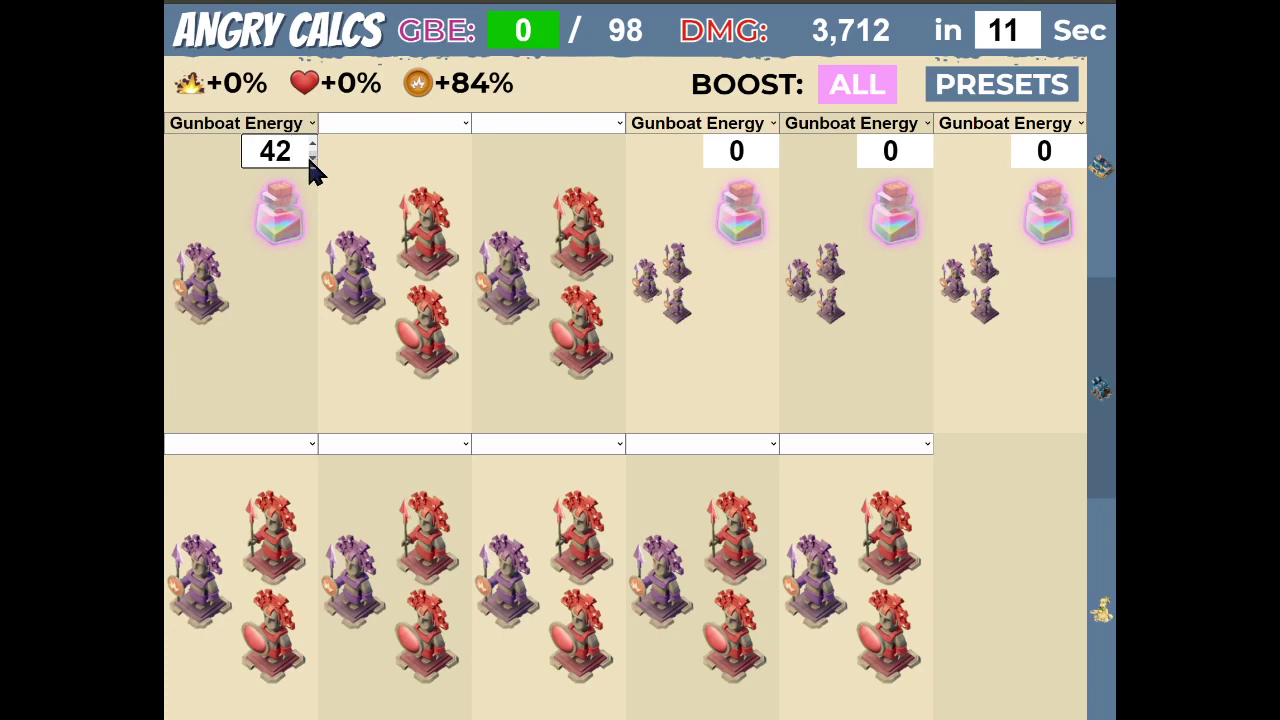
# Set the second statue to Gunboat Energy with a value of 17
pyautogui.click(369, 127)
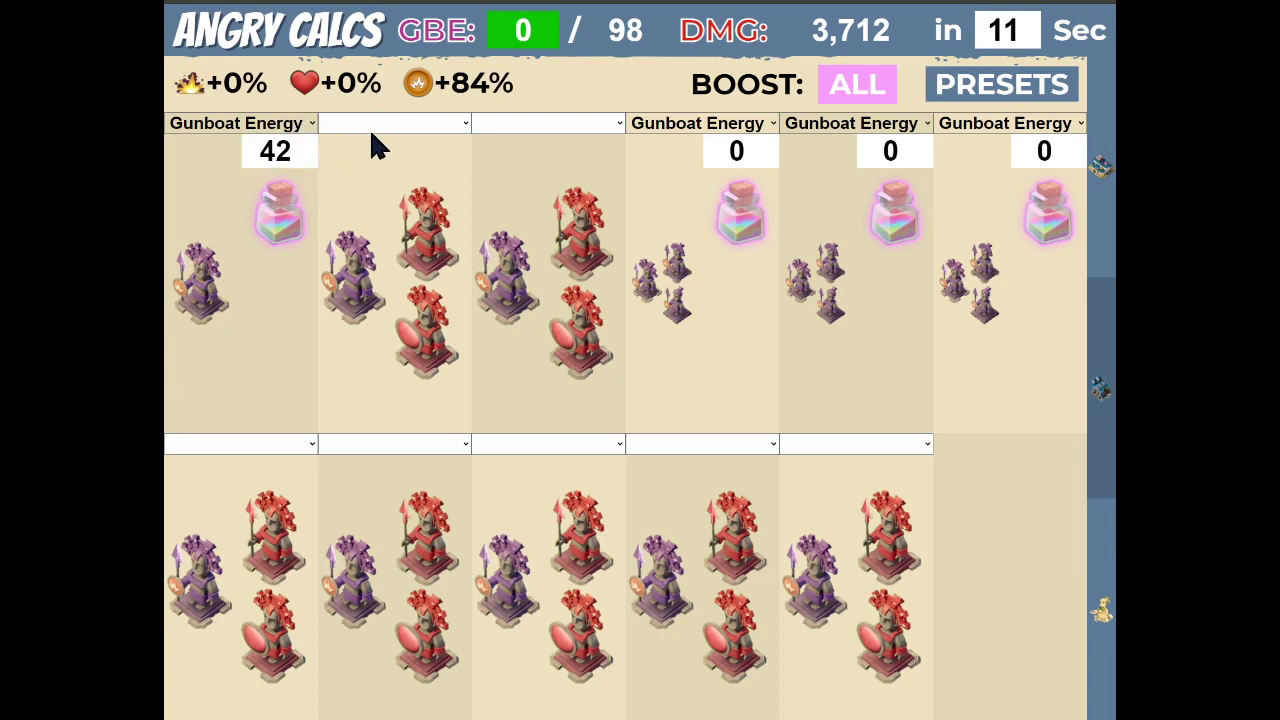
pyautogui.click(383, 218)
pyautogui.doubleClick(462, 153)
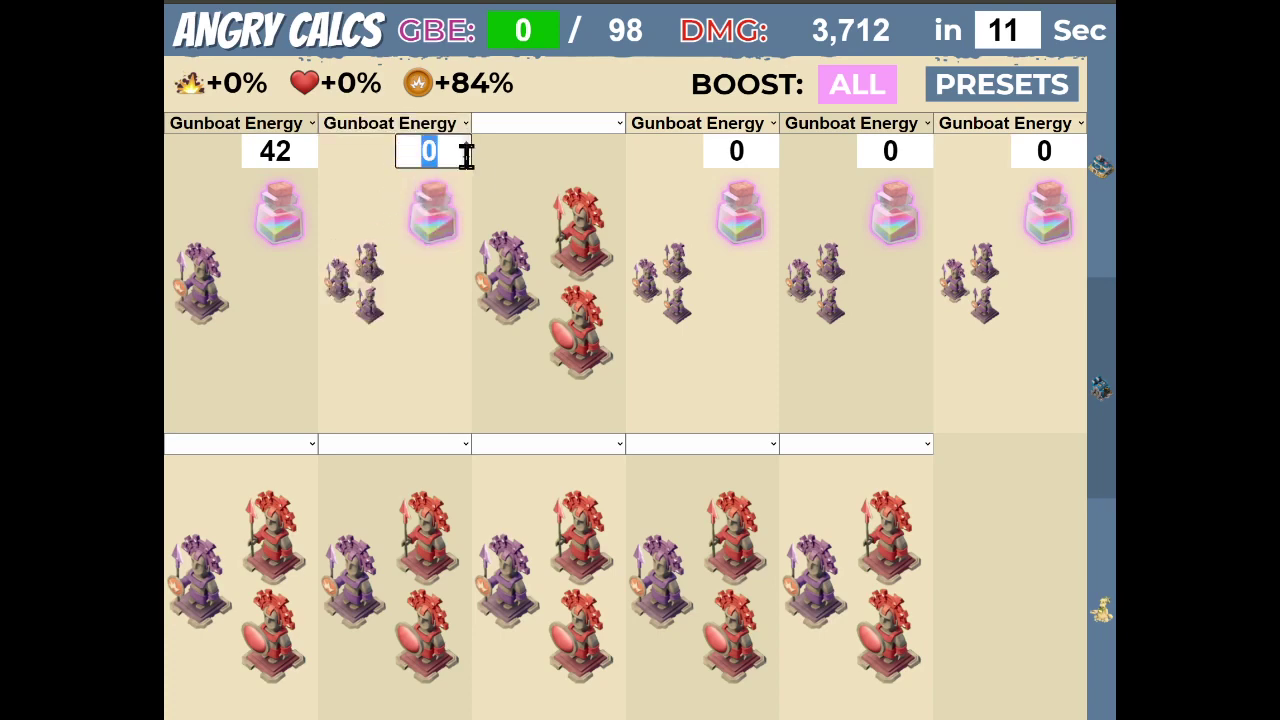
pyautogui.write('17')
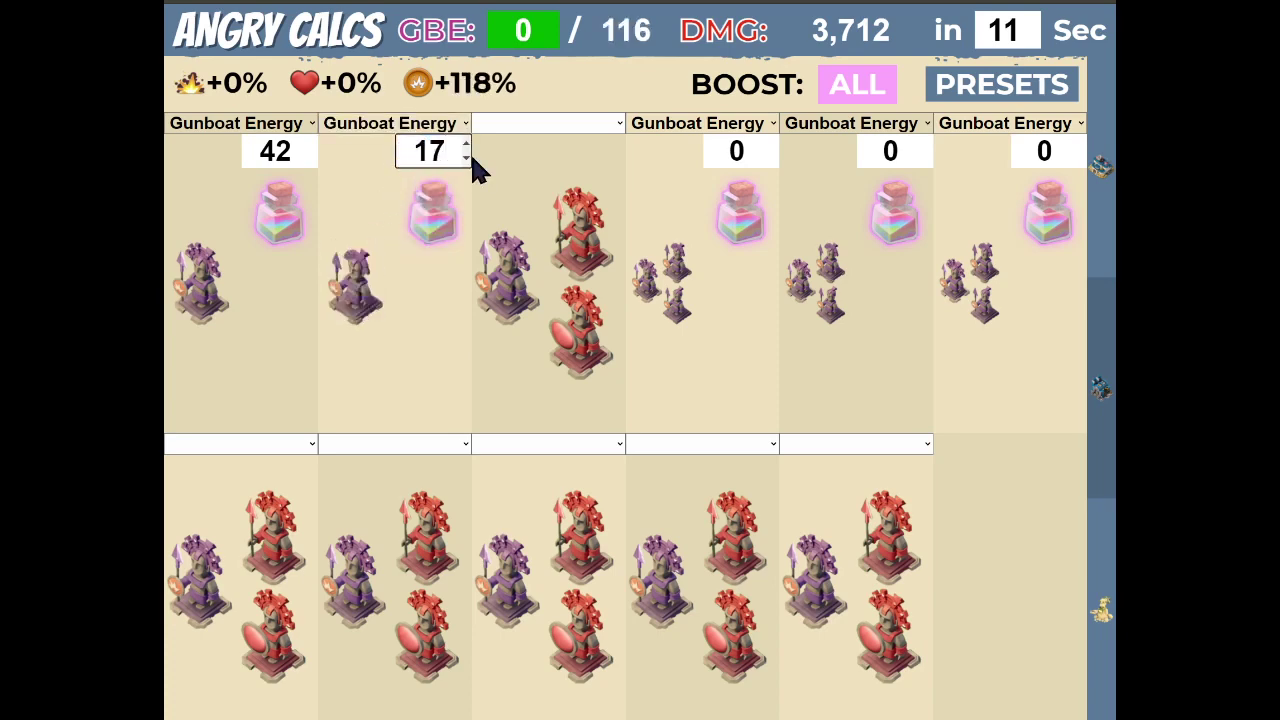
# Try a value of 35 on the second Gunboat Energy statue and set it back to 17
pyautogui.click(358, 282)
pyautogui.doubleClick(412, 155)
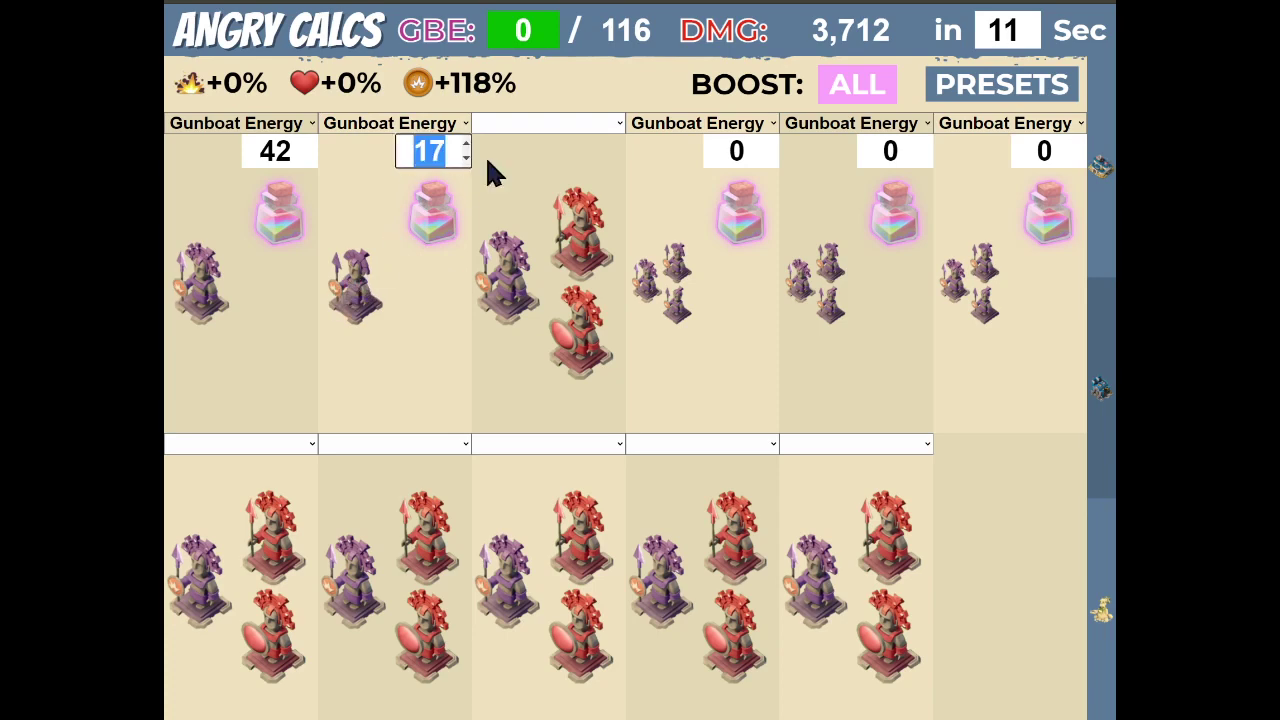
pyautogui.write('35')
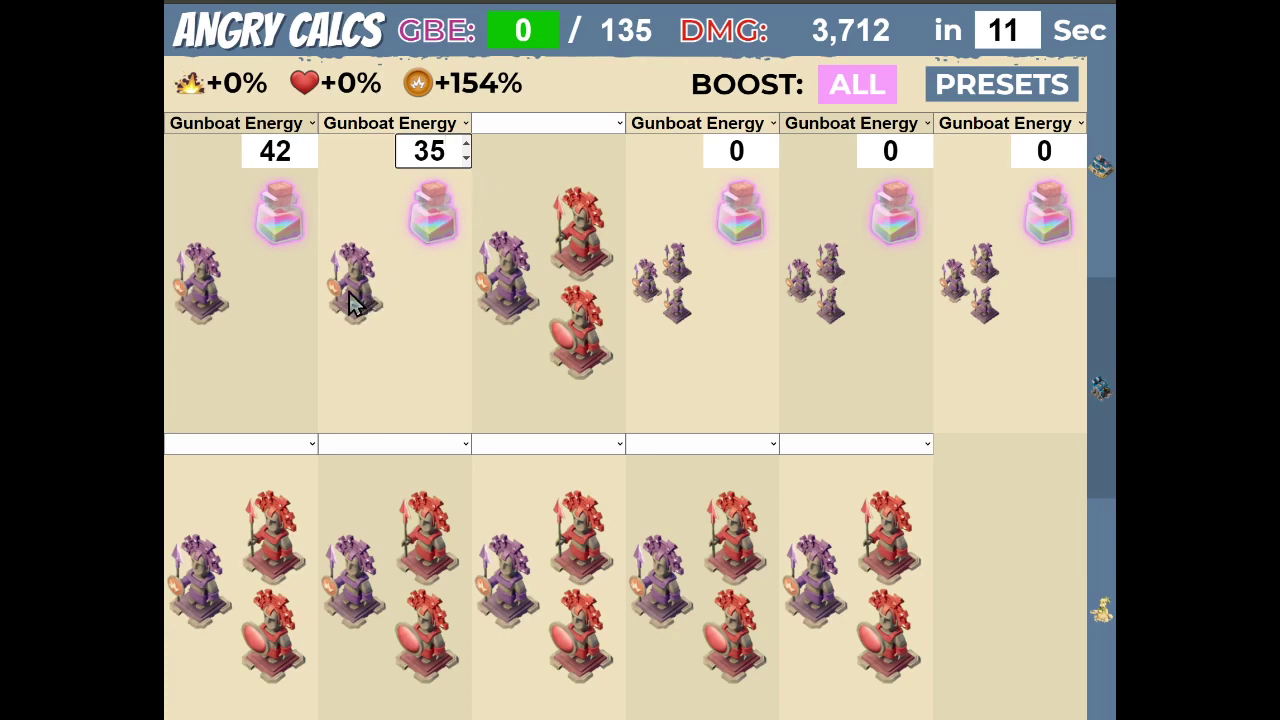
pyautogui.moveTo(412, 150); pyautogui.dragTo(492, 170)
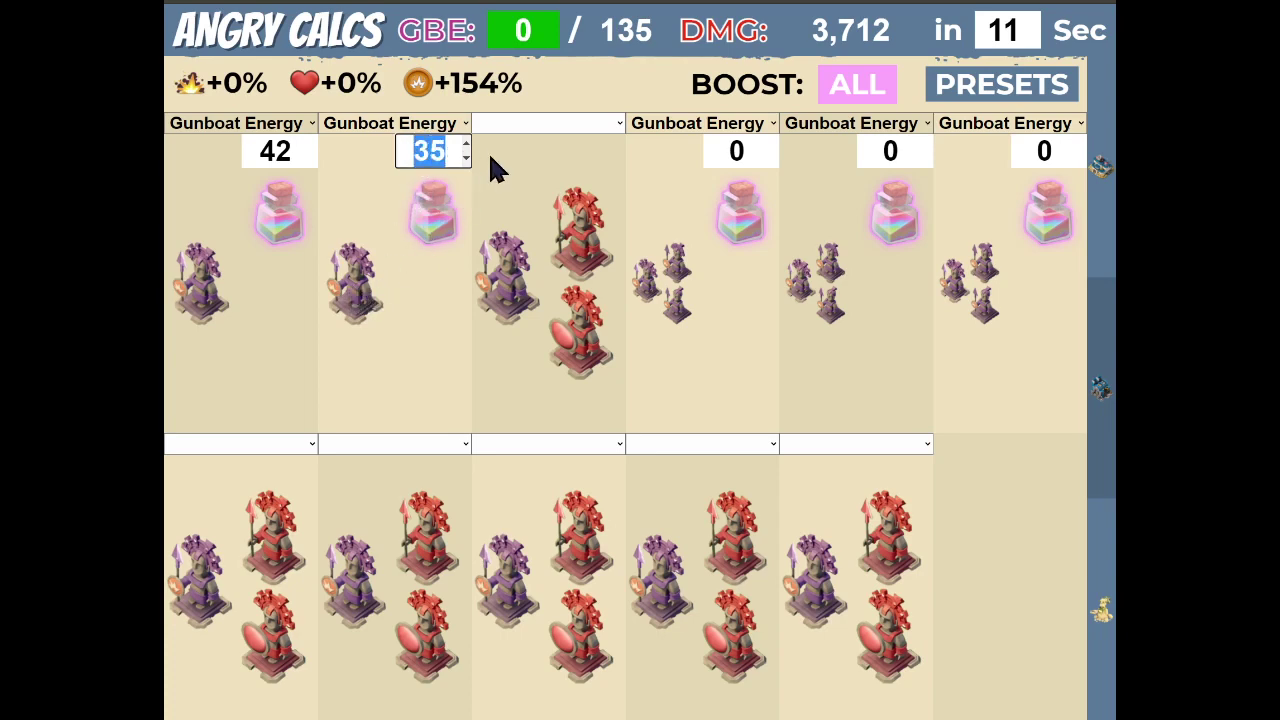
pyautogui.write('17')
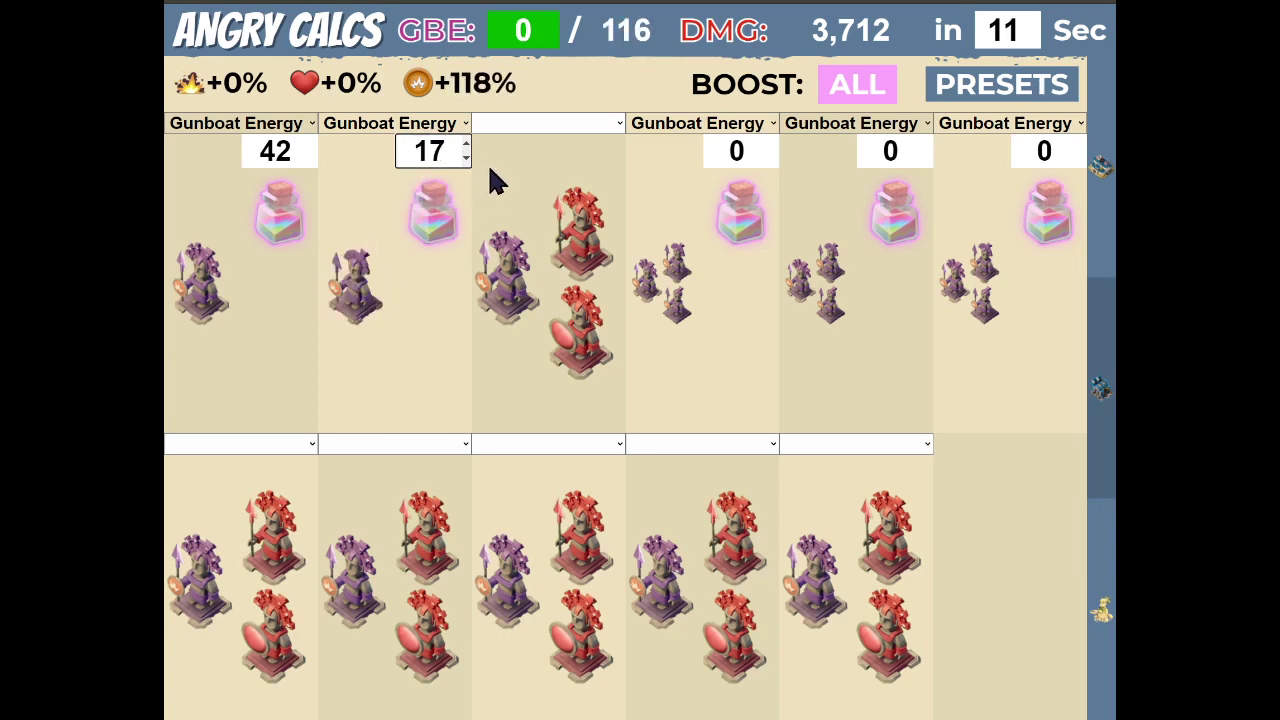
# Set the third statue to Gunboat Energy with a value of 17
pyautogui.click(520, 130)
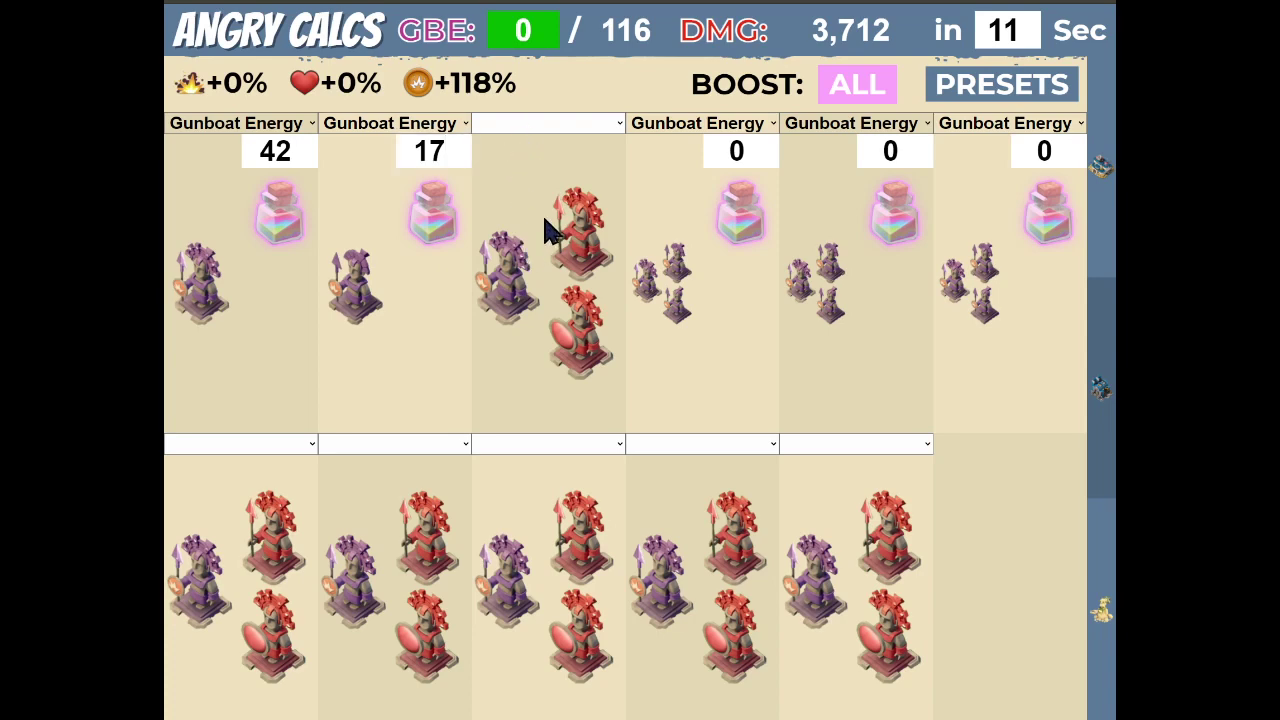
pyautogui.click(548, 225)
pyautogui.doubleClick(561, 150)
pyautogui.write('17')
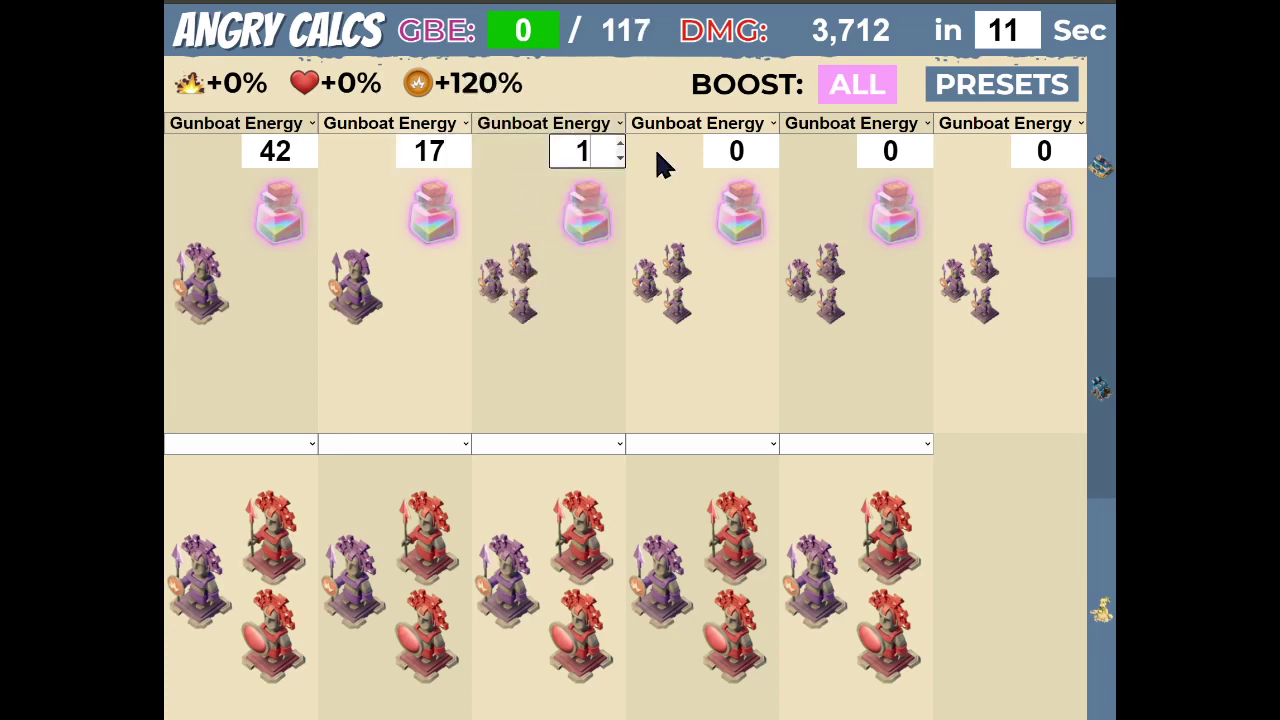
# Set the fourth, fifth and sixth Gunboat Energy statues to a value of 17 each
pyautogui.click(708, 128)
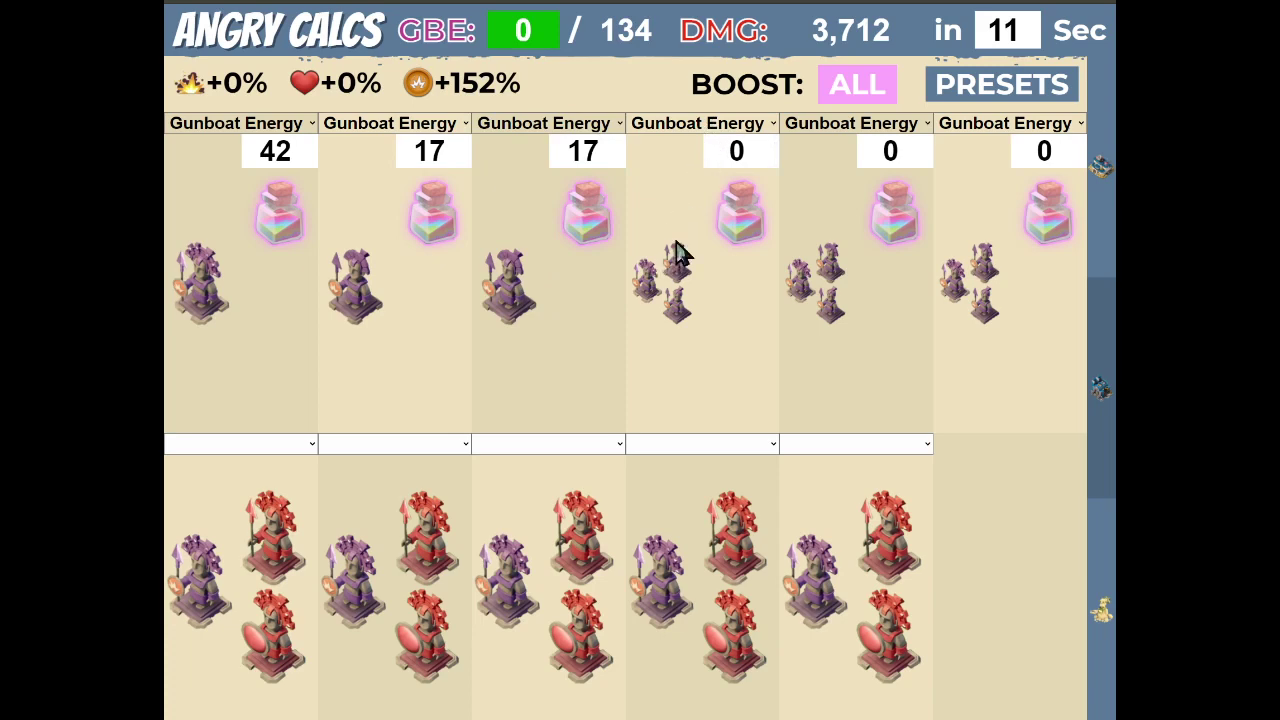
pyautogui.doubleClick(728, 150)
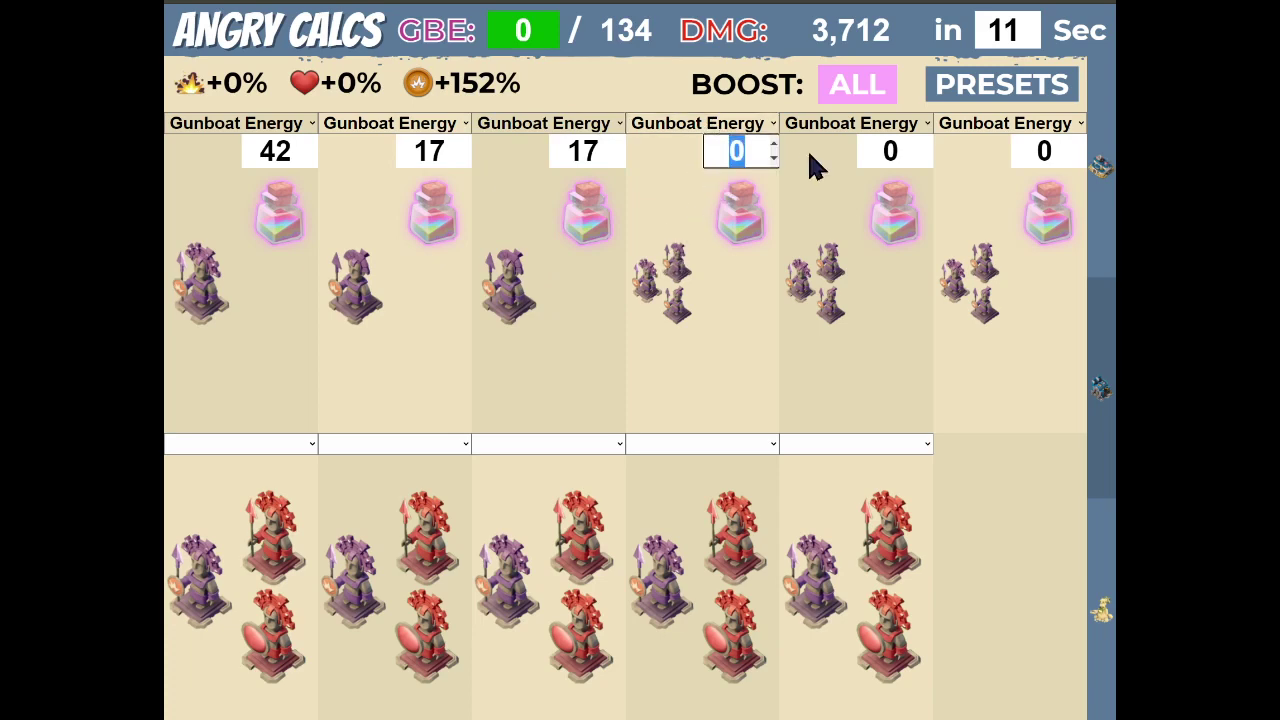
pyautogui.write('17')
pyautogui.doubleClick(891, 150)
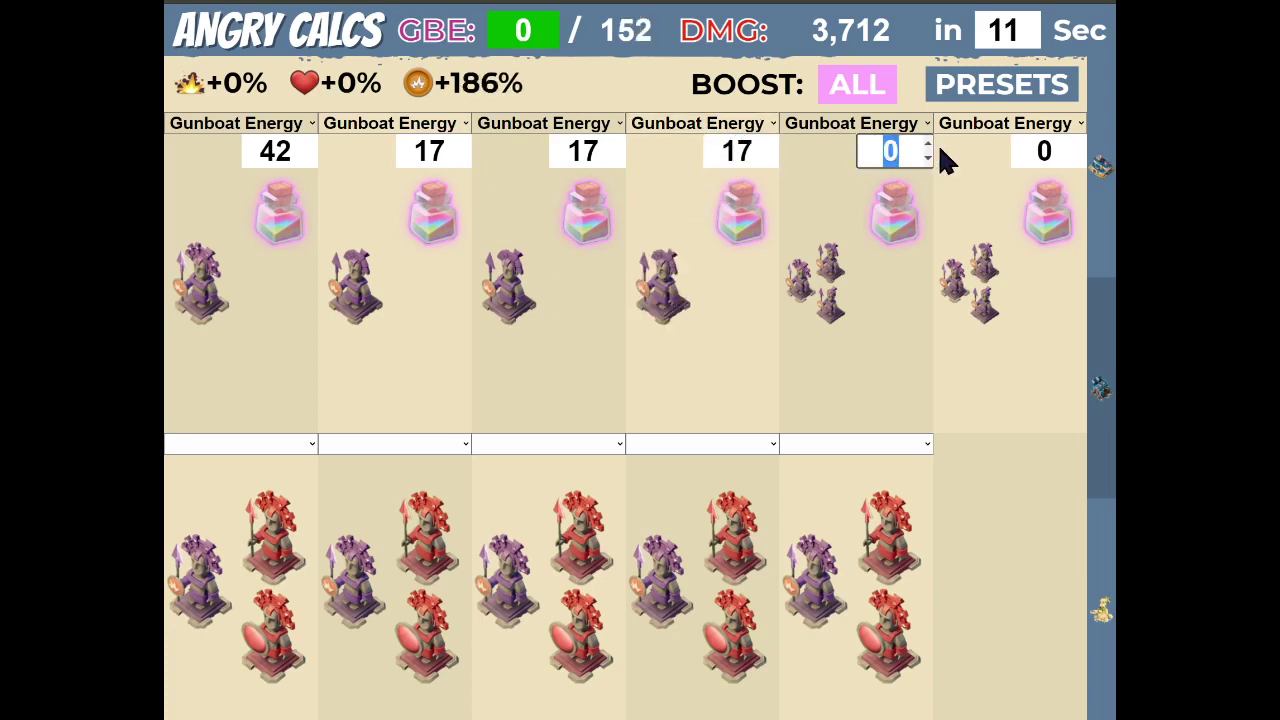
pyautogui.write('17')
pyautogui.doubleClick(1044, 150)
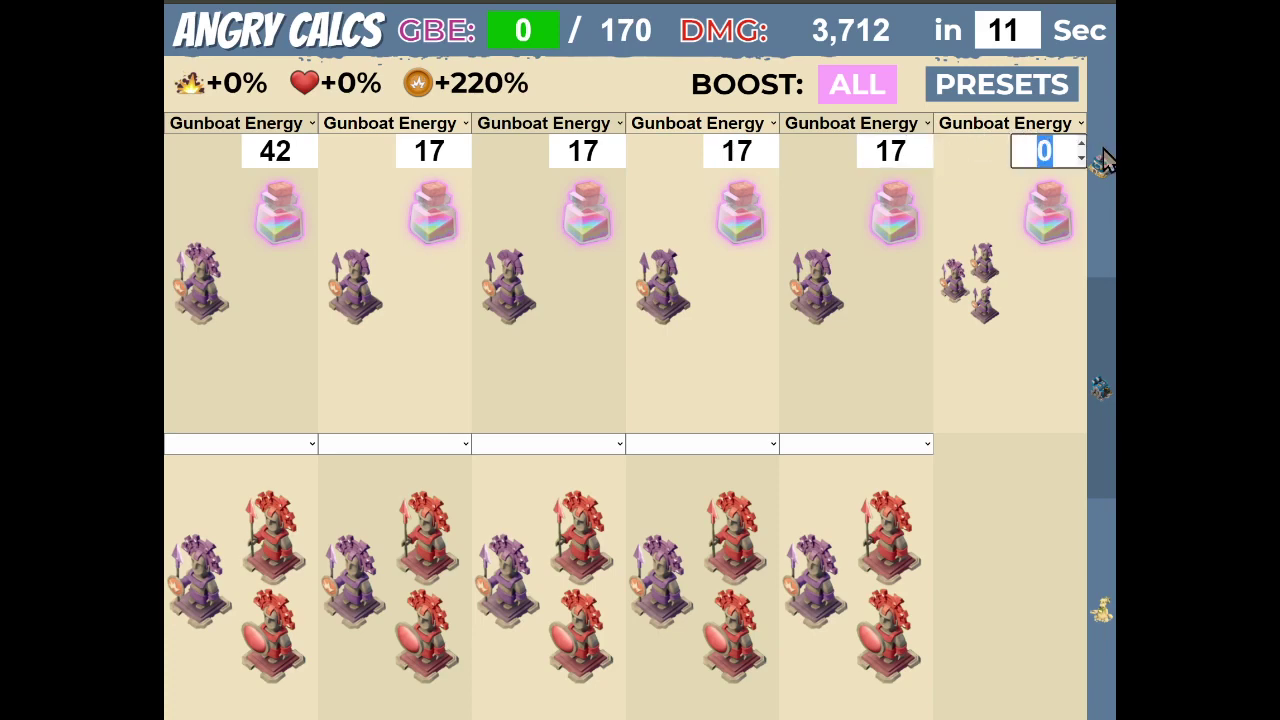
pyautogui.write('17')
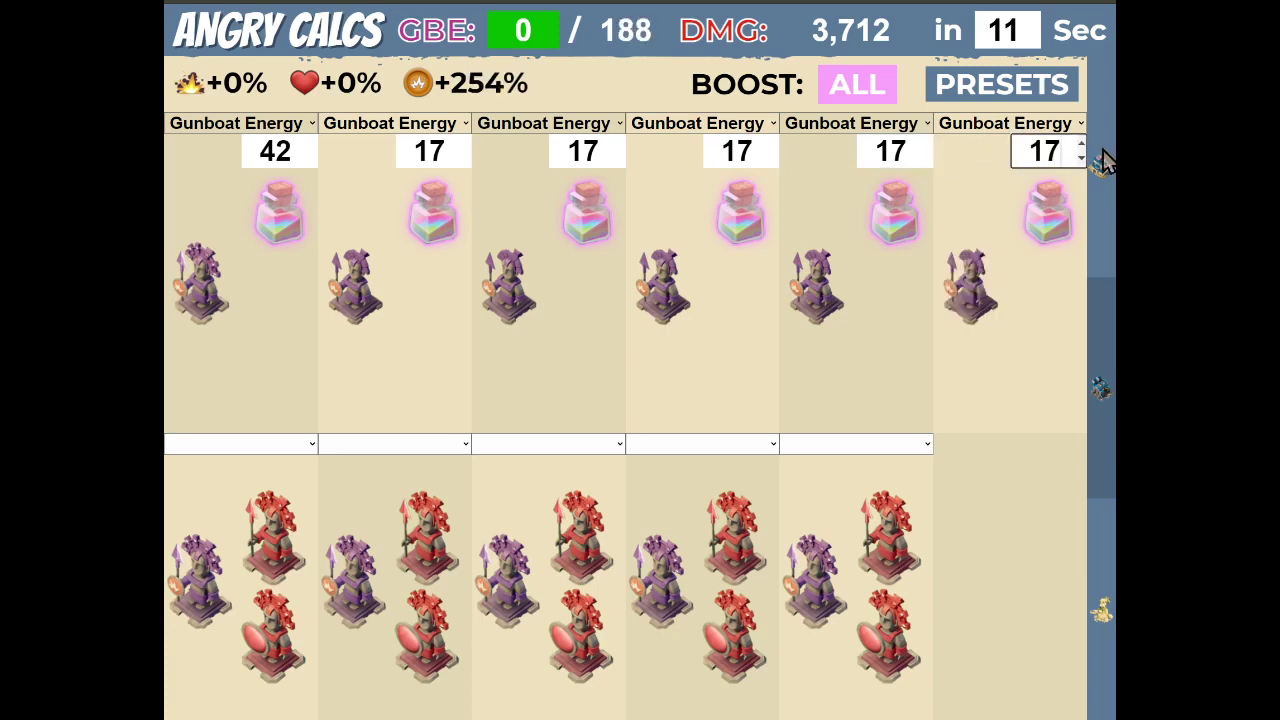
# Set the first statue of the second row to Gunboat Energy with a value of 17
pyautogui.click(223, 465)
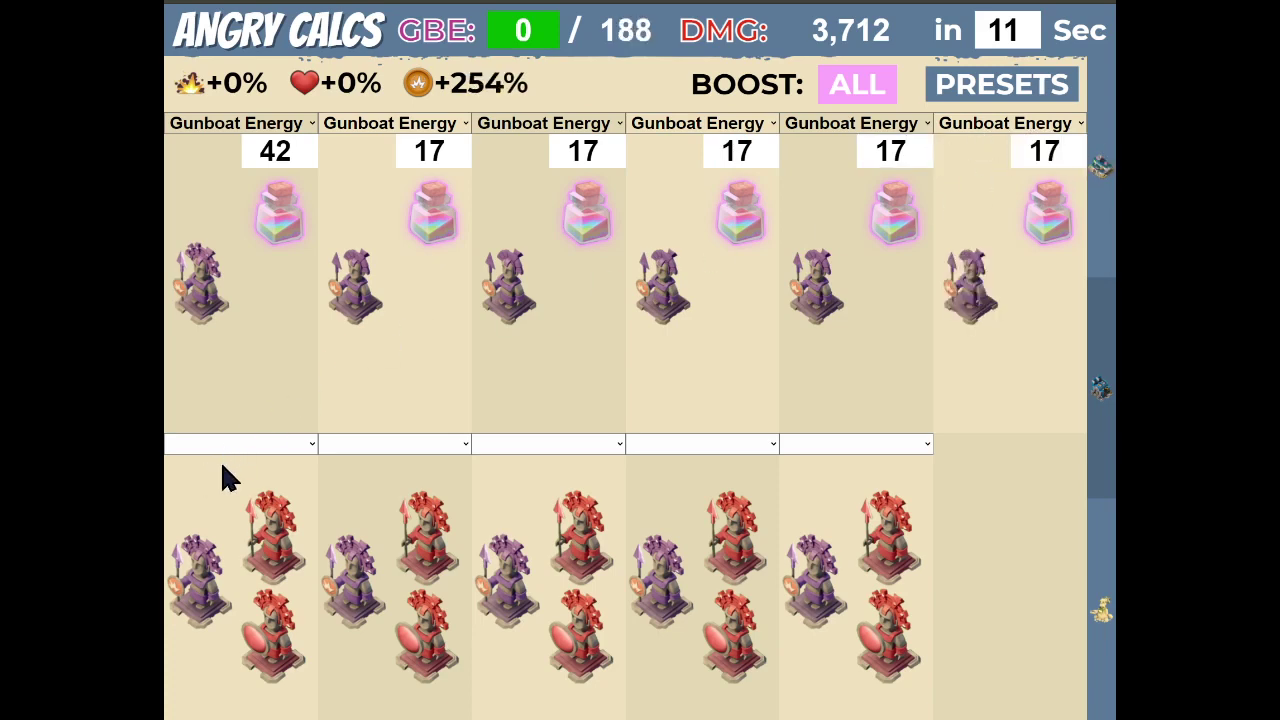
pyautogui.click(225, 526)
pyautogui.doubleClick(268, 452)
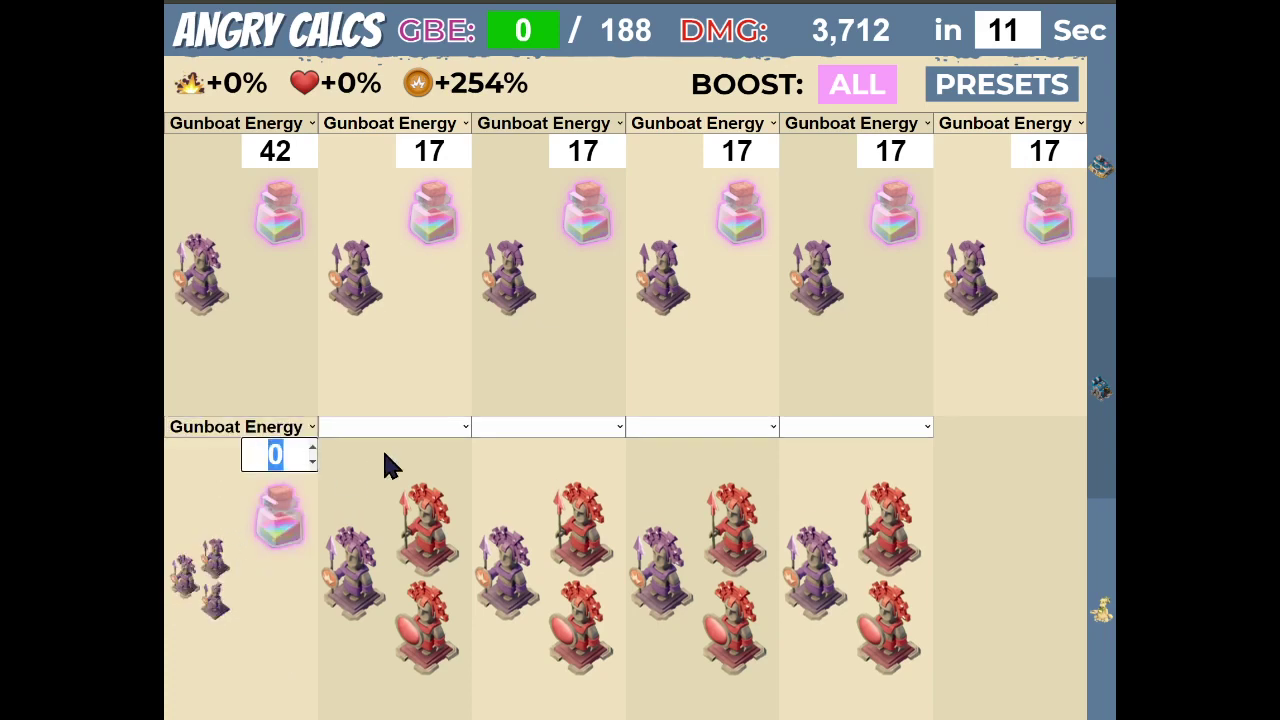
pyautogui.write('17')
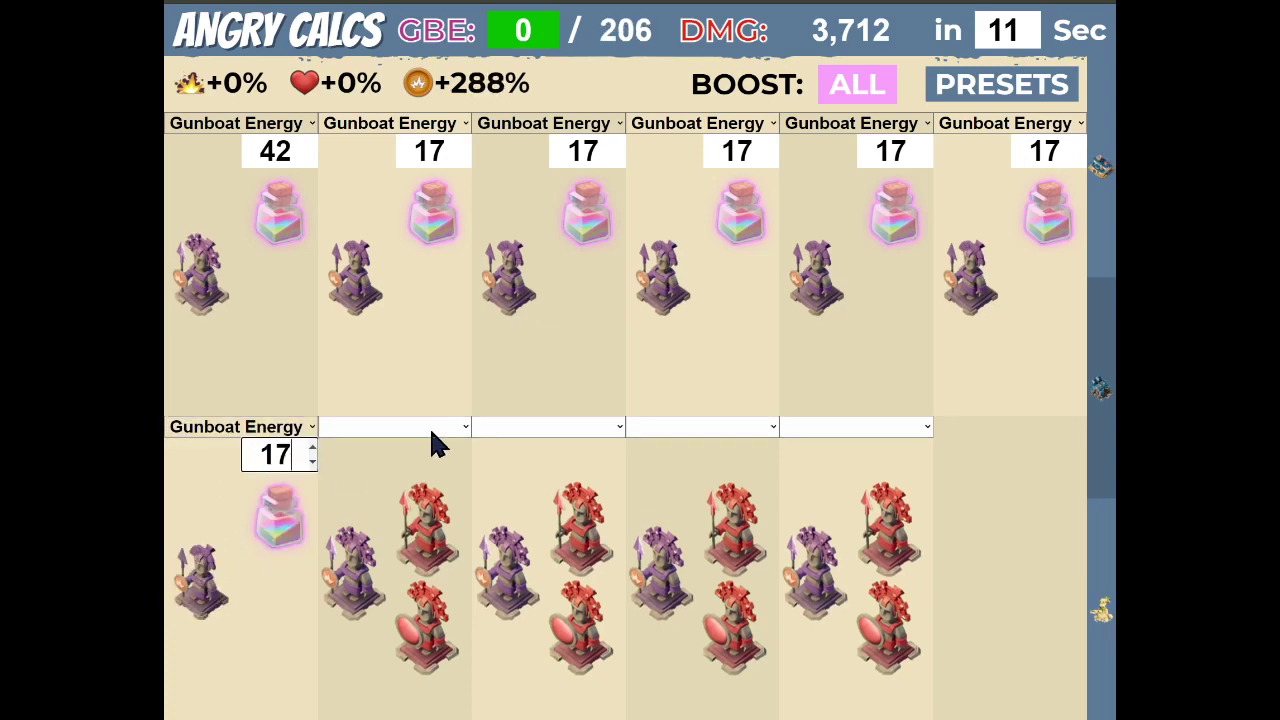
# Set the second statue of the second row to Troop Damage with a value of 32
pyautogui.click(430, 431)
pyautogui.click(413, 472)
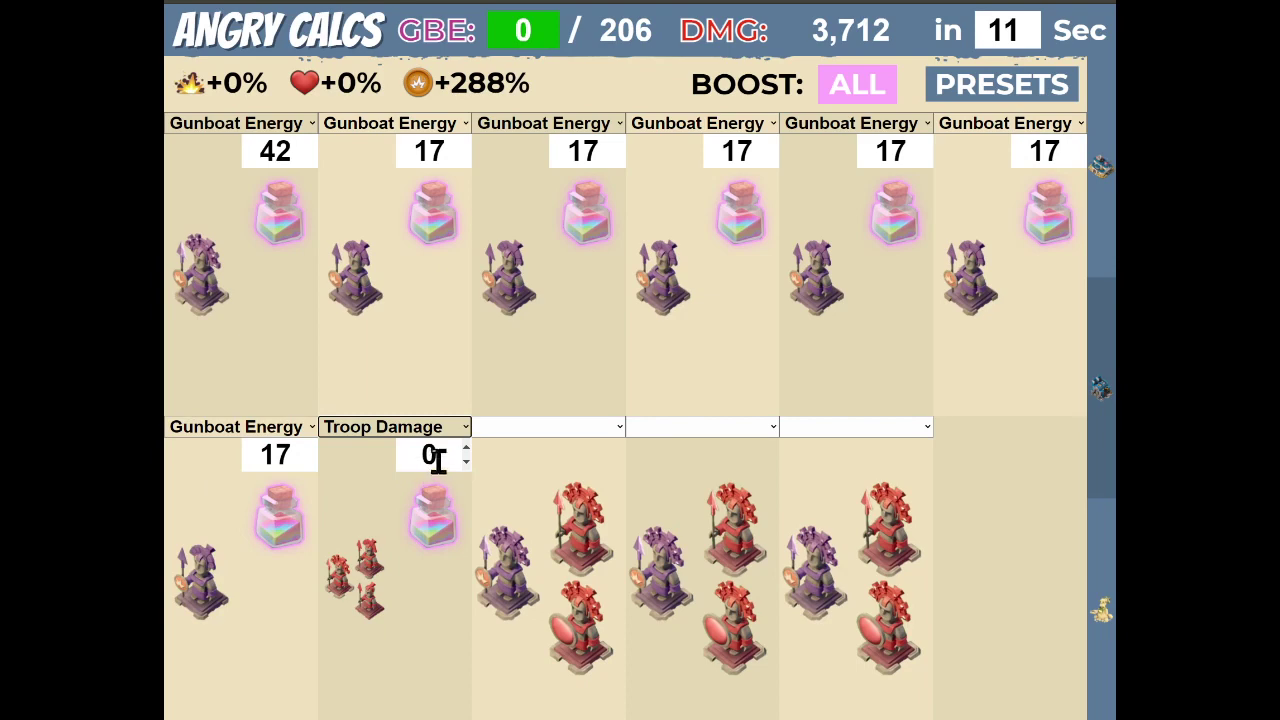
pyautogui.doubleClick(432, 457)
pyautogui.write('32')
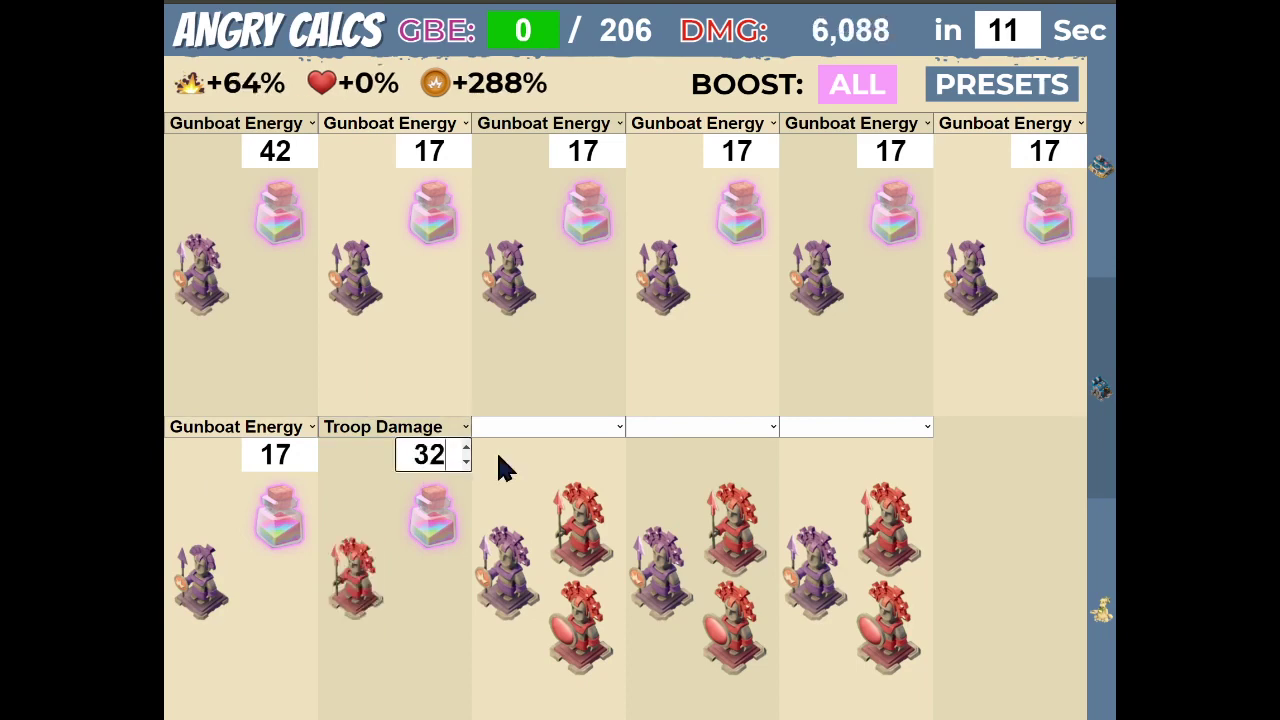
# Set the third statue of the second row to Troop Damage with a value of 13
pyautogui.click(532, 445)
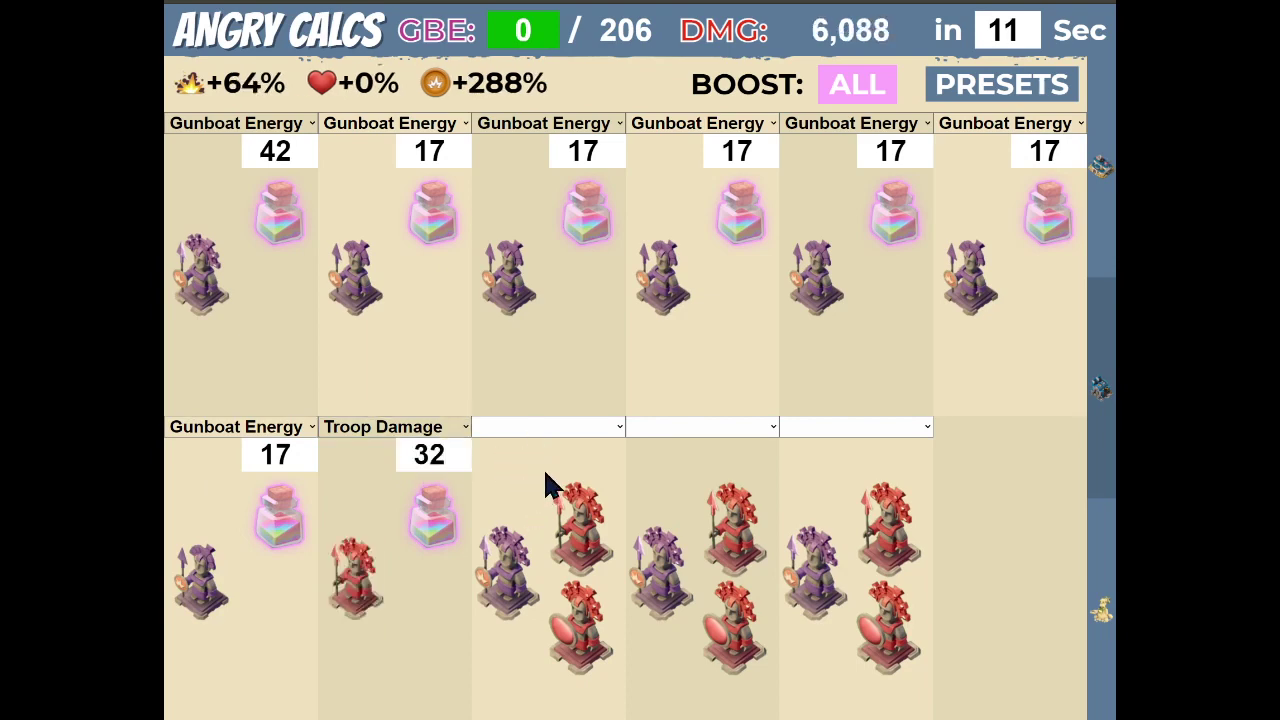
pyautogui.press('t')
pyautogui.doubleClick(583, 456)
pyautogui.write('13')
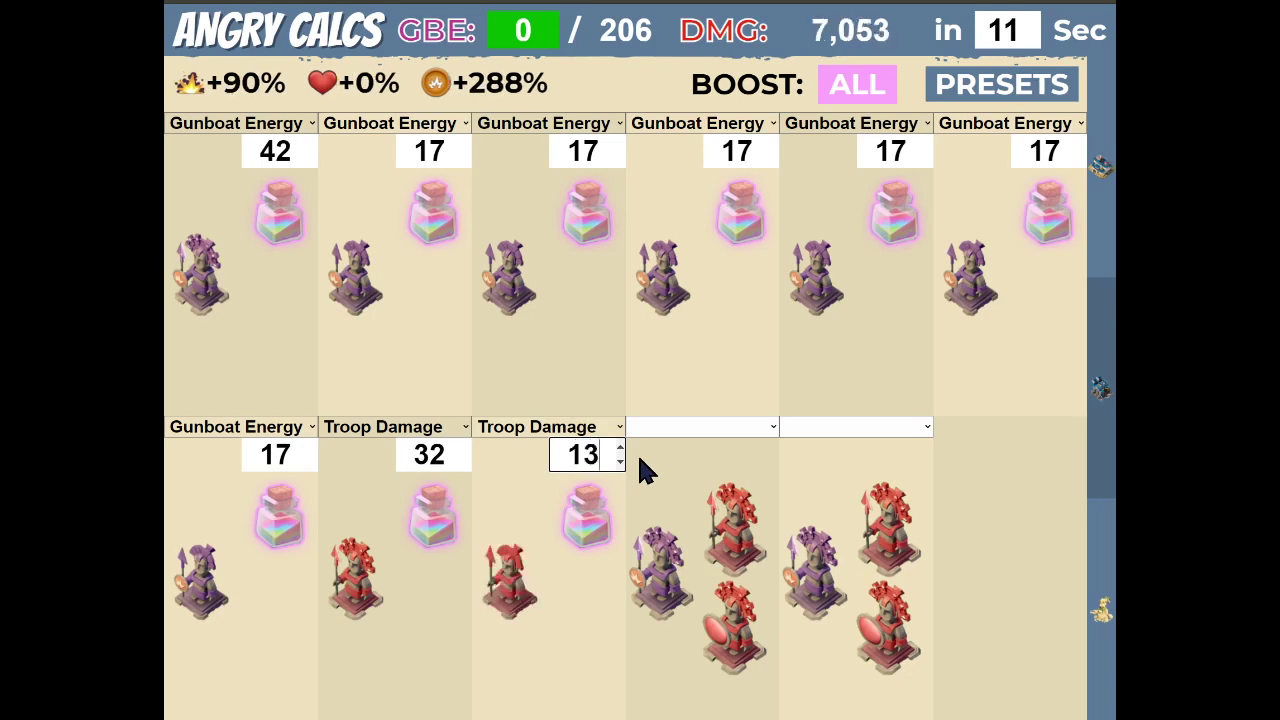
# Set the fourth and fifth statues of the second row to Troop Damage with a value of 13 each
pyautogui.click(700, 445)
pyautogui.press('t')
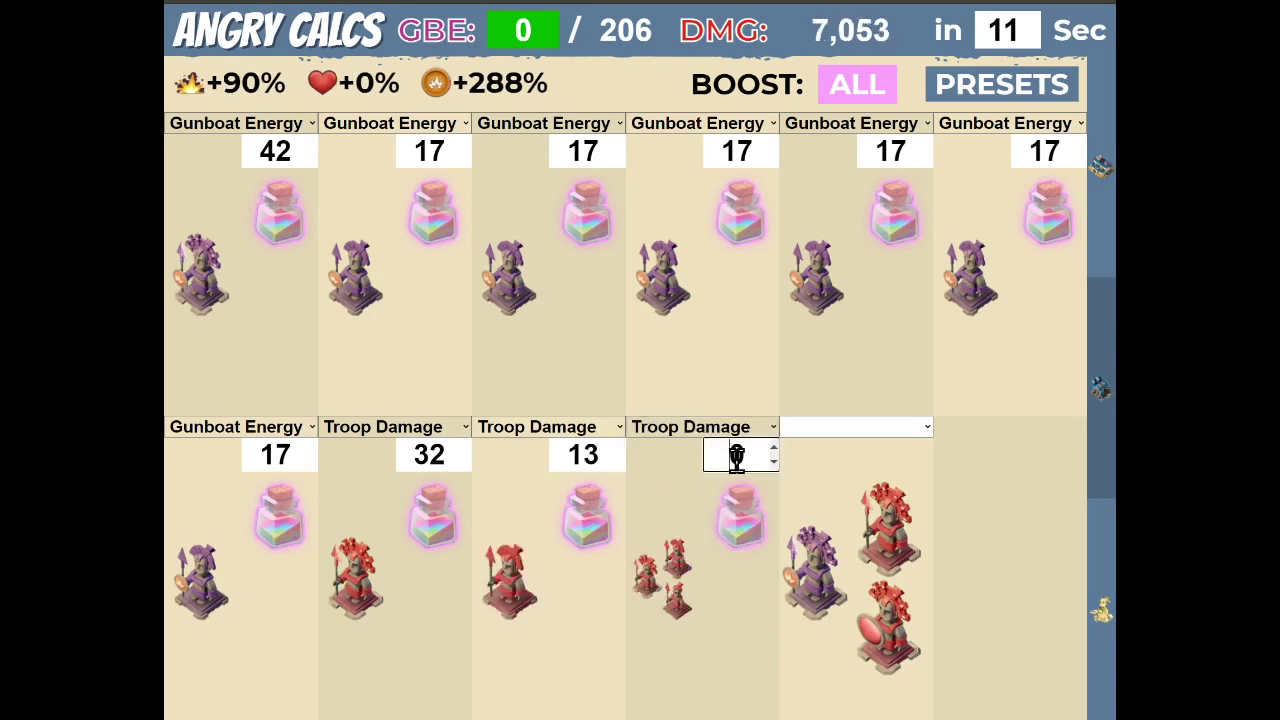
pyautogui.doubleClick(735, 455)
pyautogui.write('13')
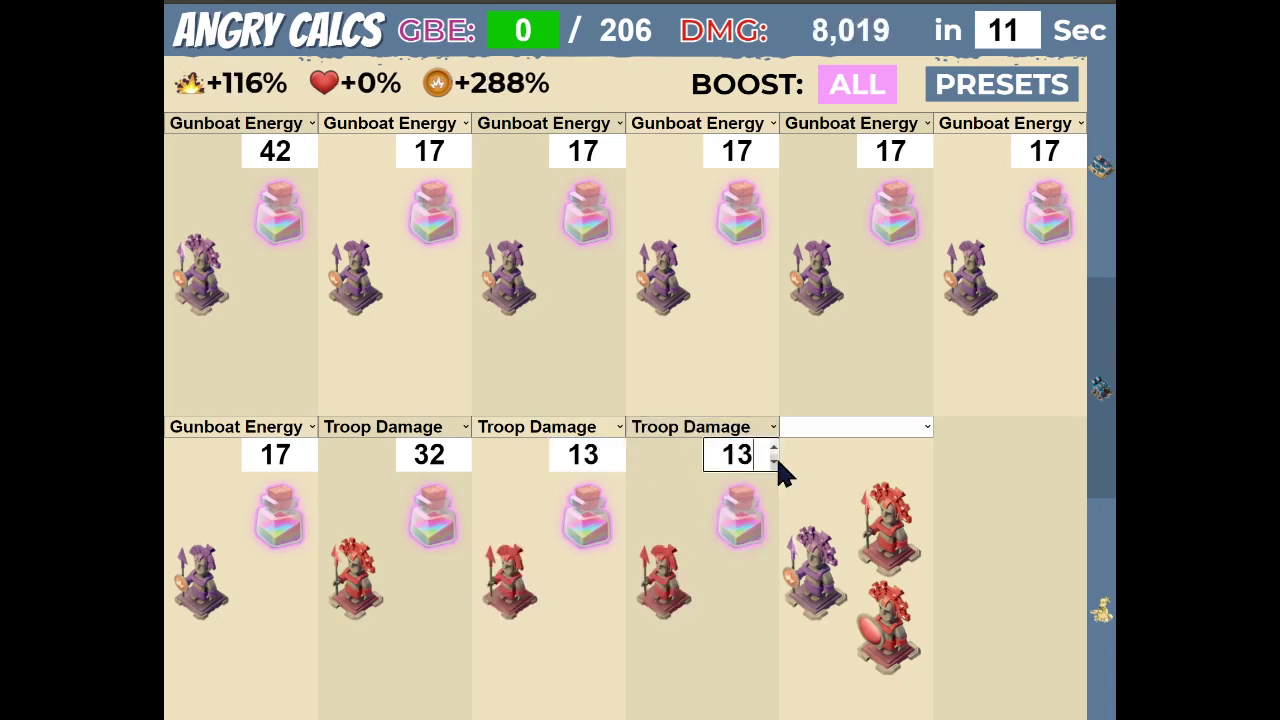
pyautogui.click(846, 430)
pyautogui.press('t')
pyautogui.doubleClick(870, 459)
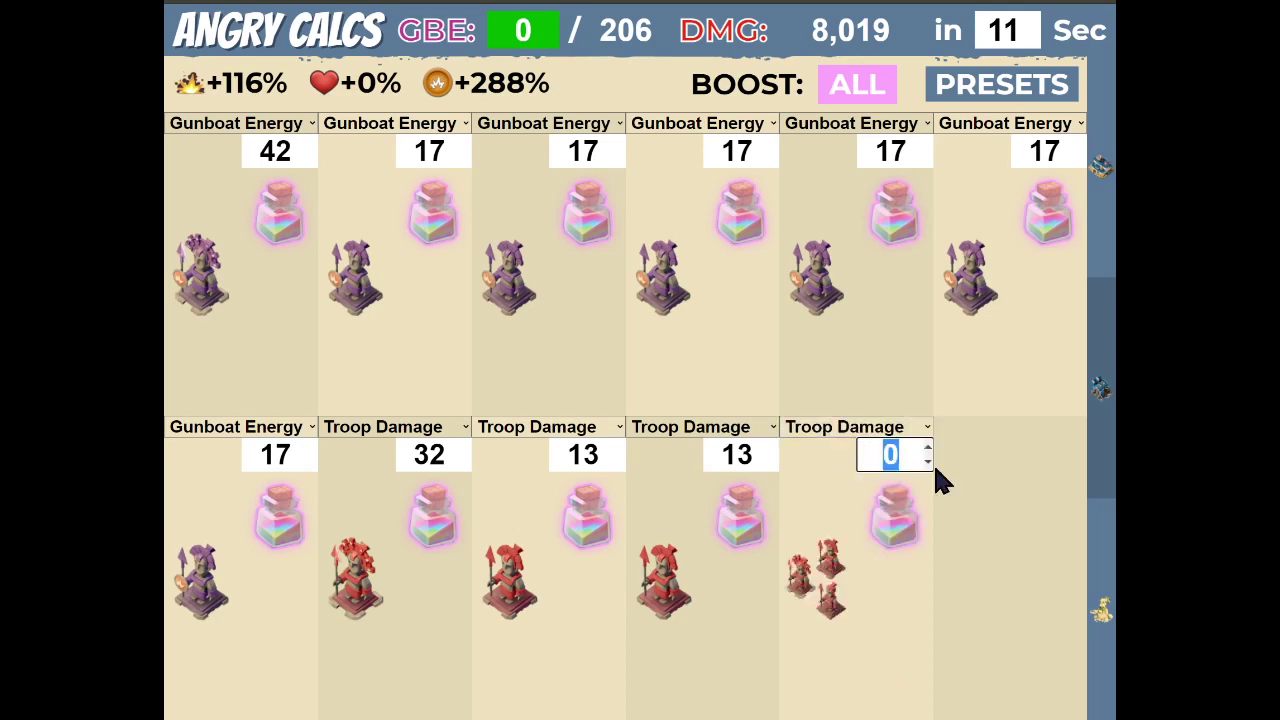
pyautogui.write('13')
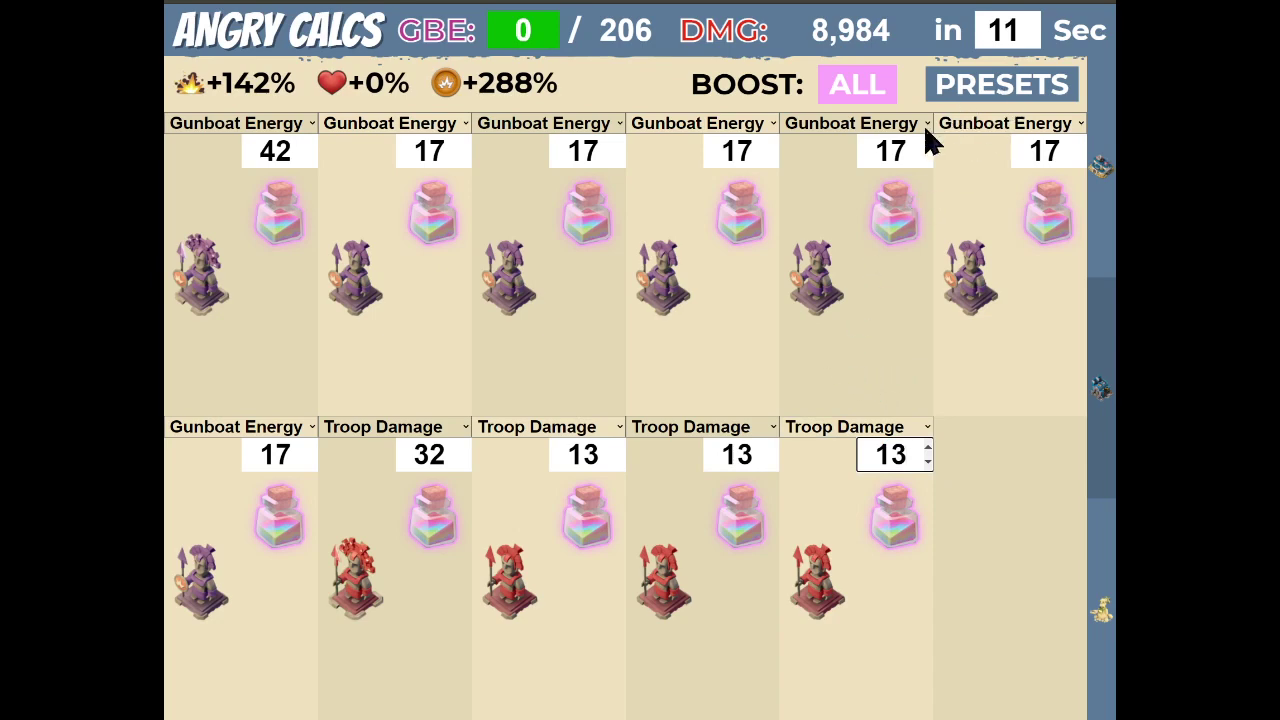
# Delete the saved statue presets 6/5 and 7/4
pyautogui.click(985, 97)
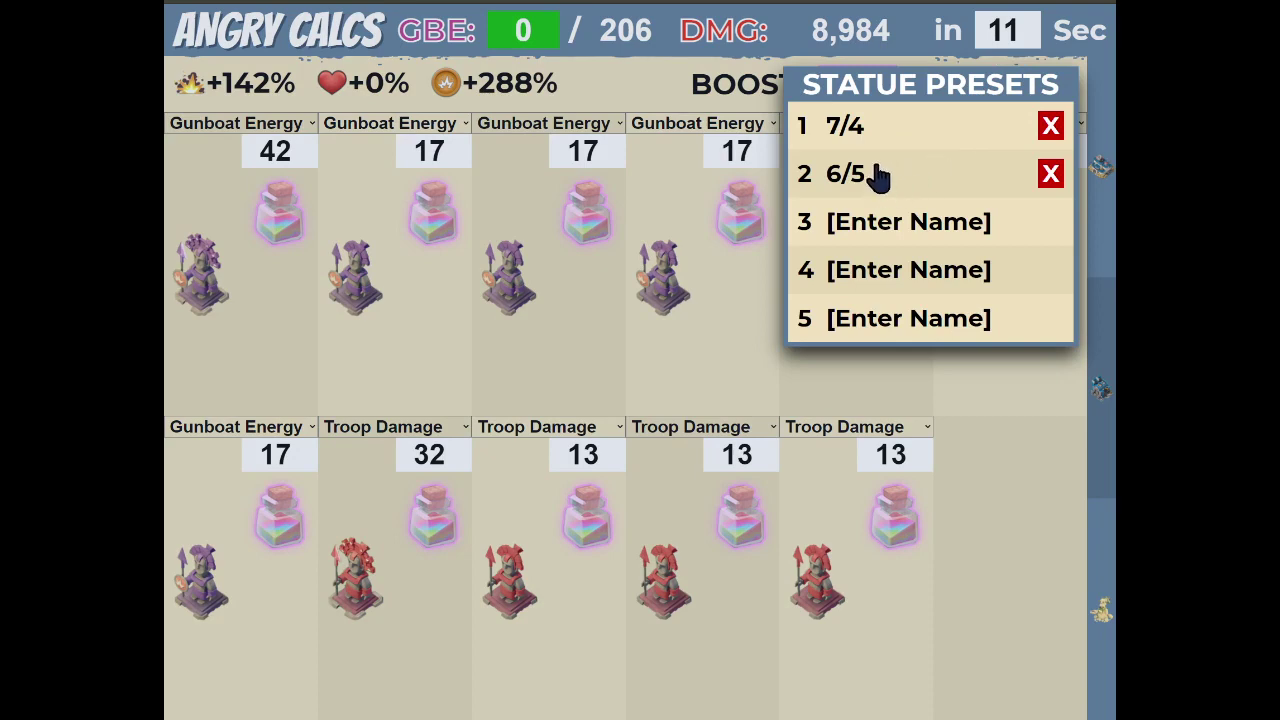
pyautogui.click(1050, 174)
pyautogui.click(1050, 126)
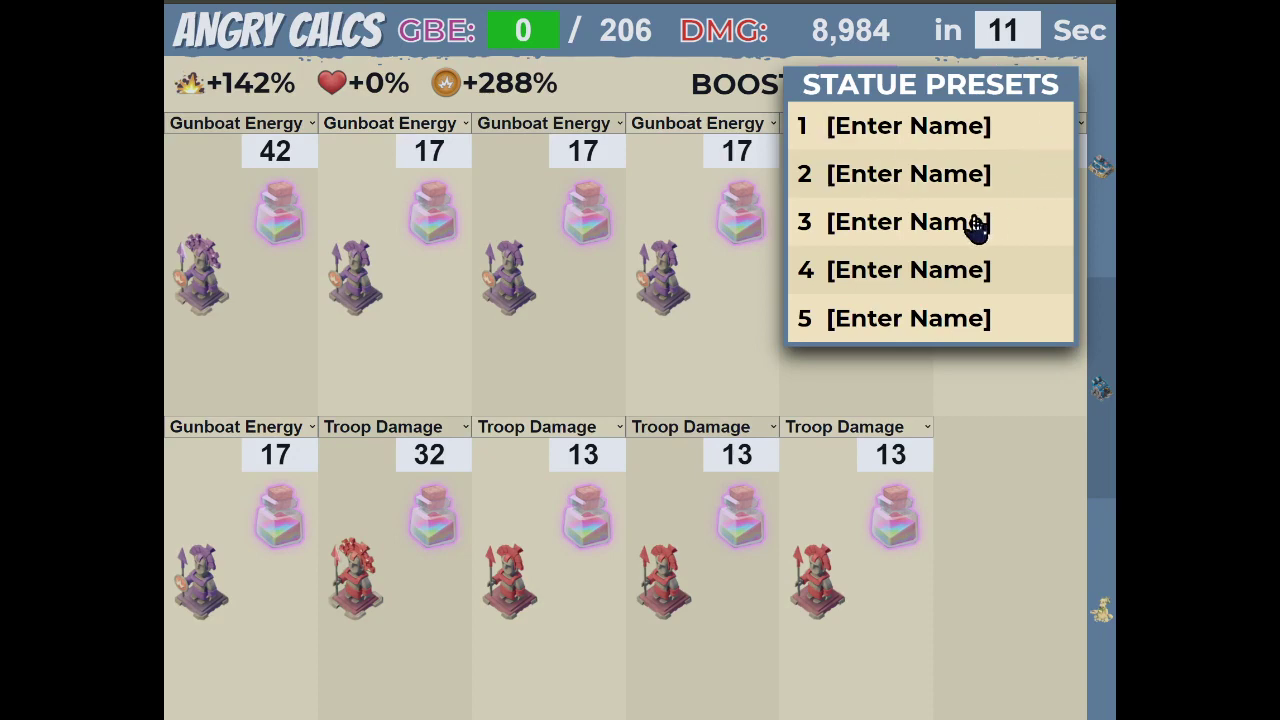
# Save the current statue layout as preset 1 with the name 7/4
pyautogui.click(884, 127)
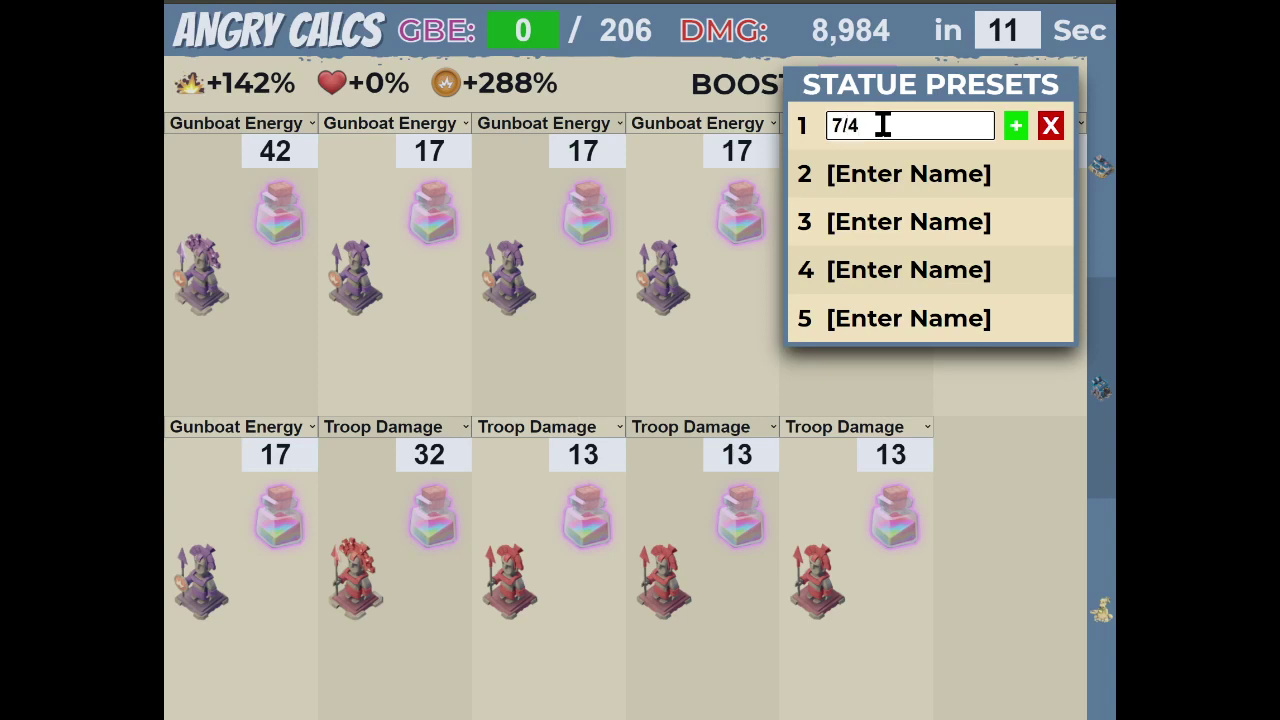
pyautogui.click(1016, 128)
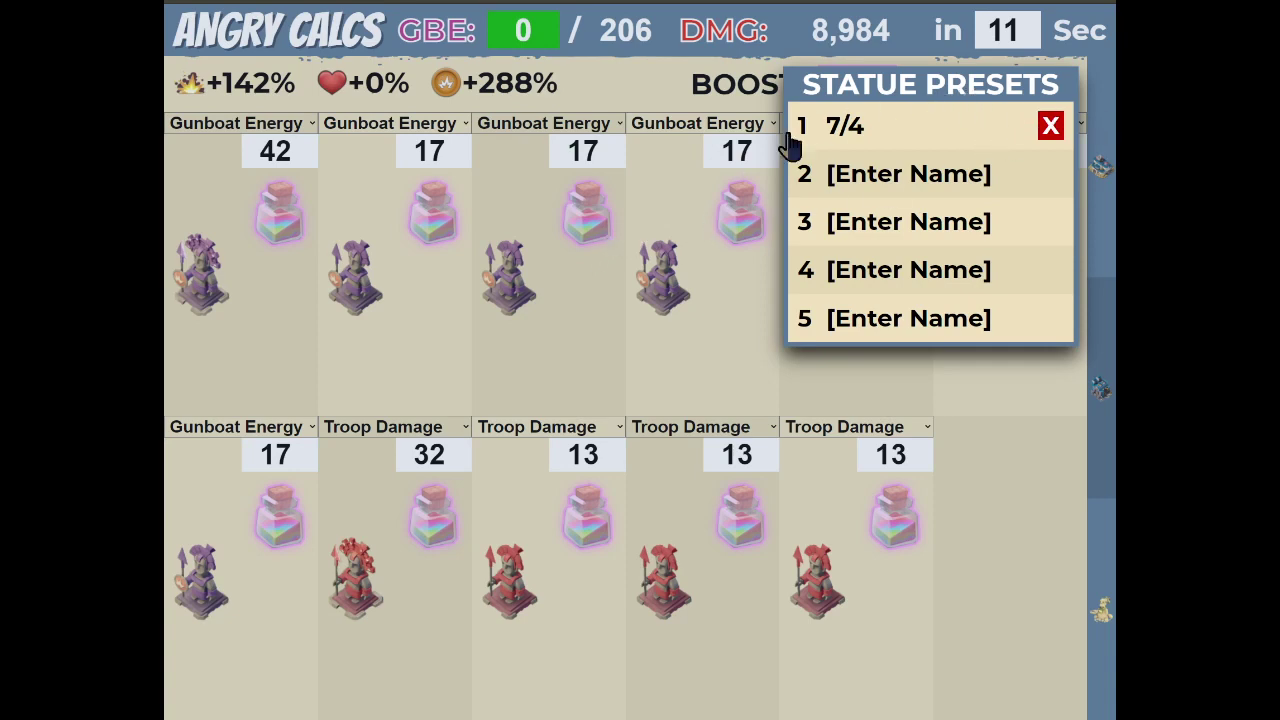
pyautogui.click(515, 185)
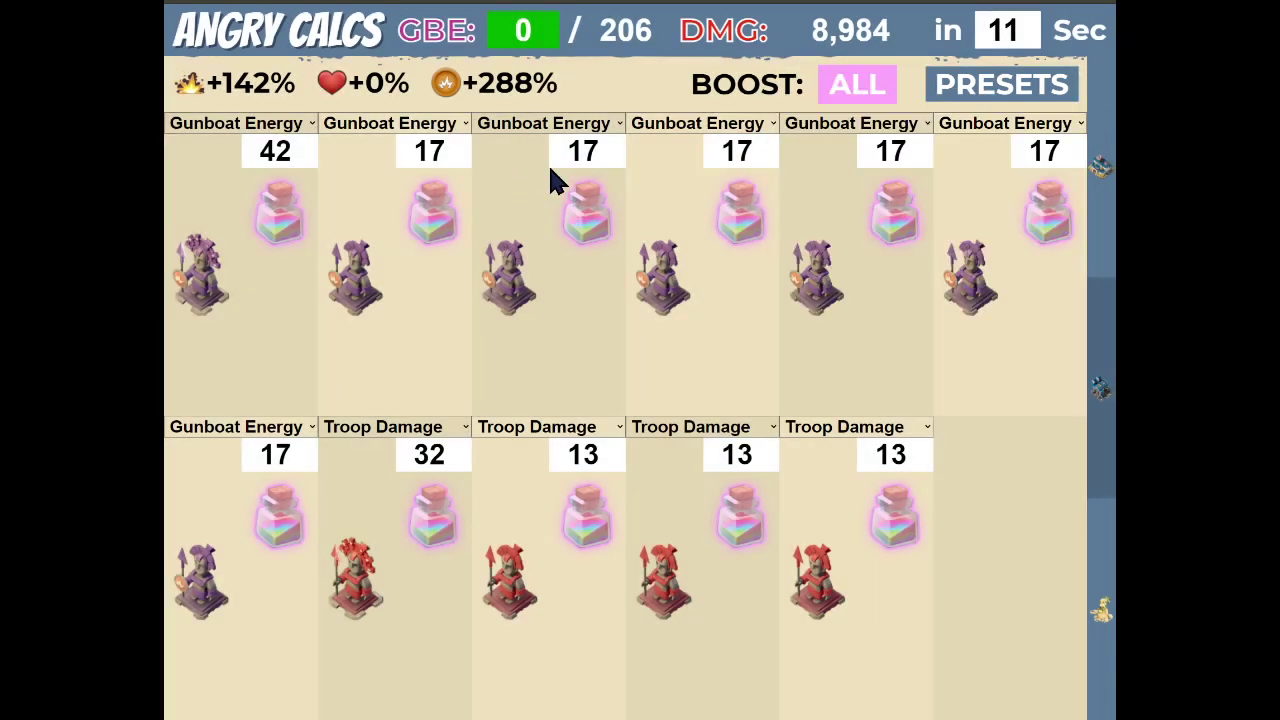
pyautogui.click(988, 90)
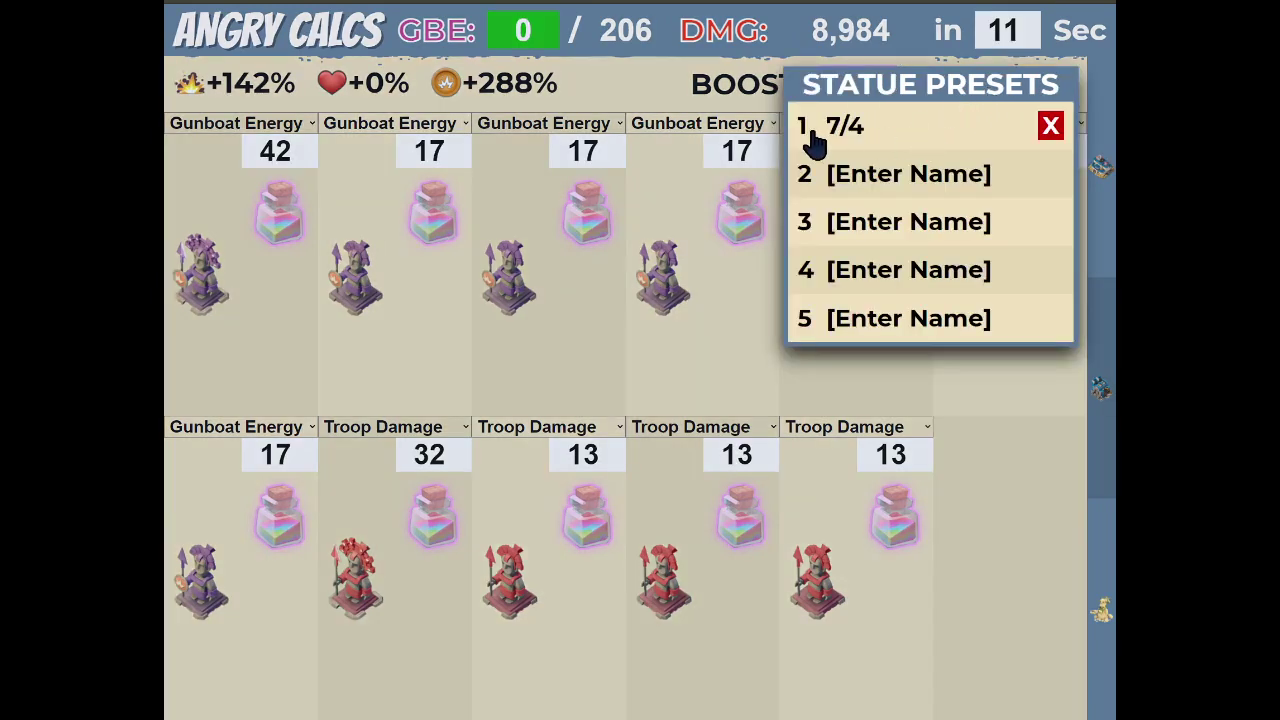
pyautogui.click(507, 170)
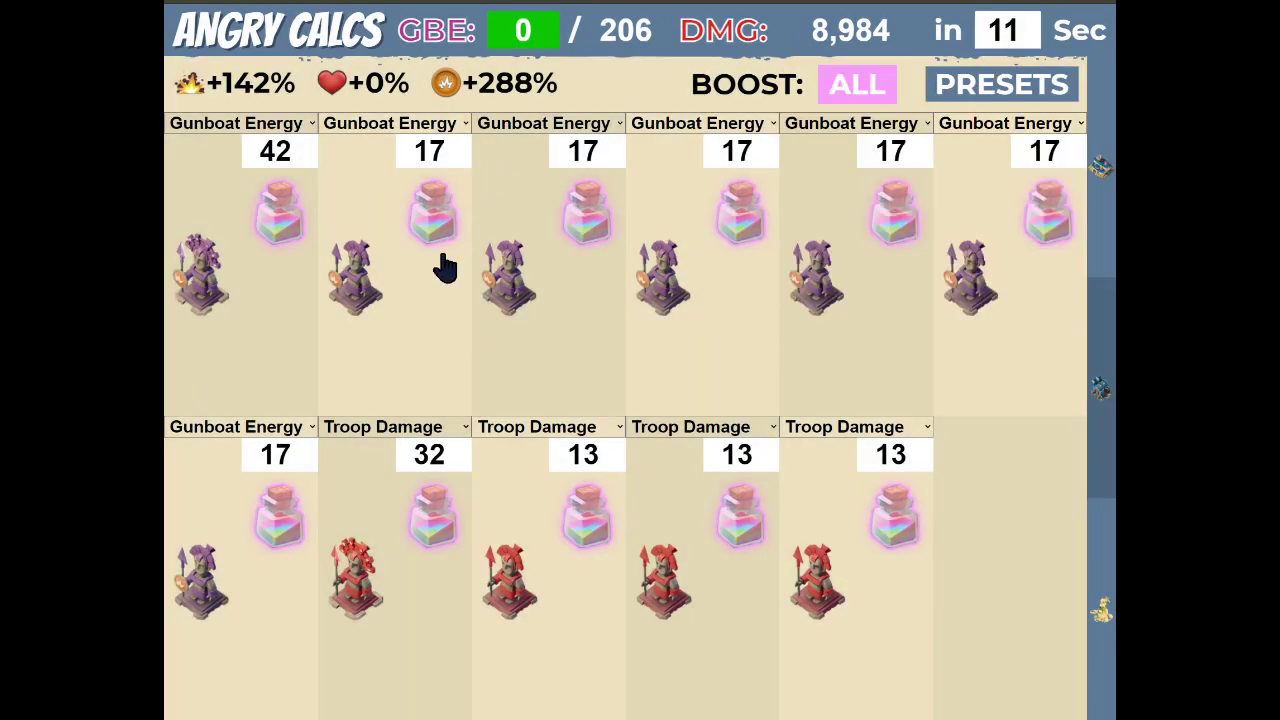
# Change the first statue of the second row to Troop Damage with a value of 13
pyautogui.click(237, 432)
pyautogui.click(246, 461)
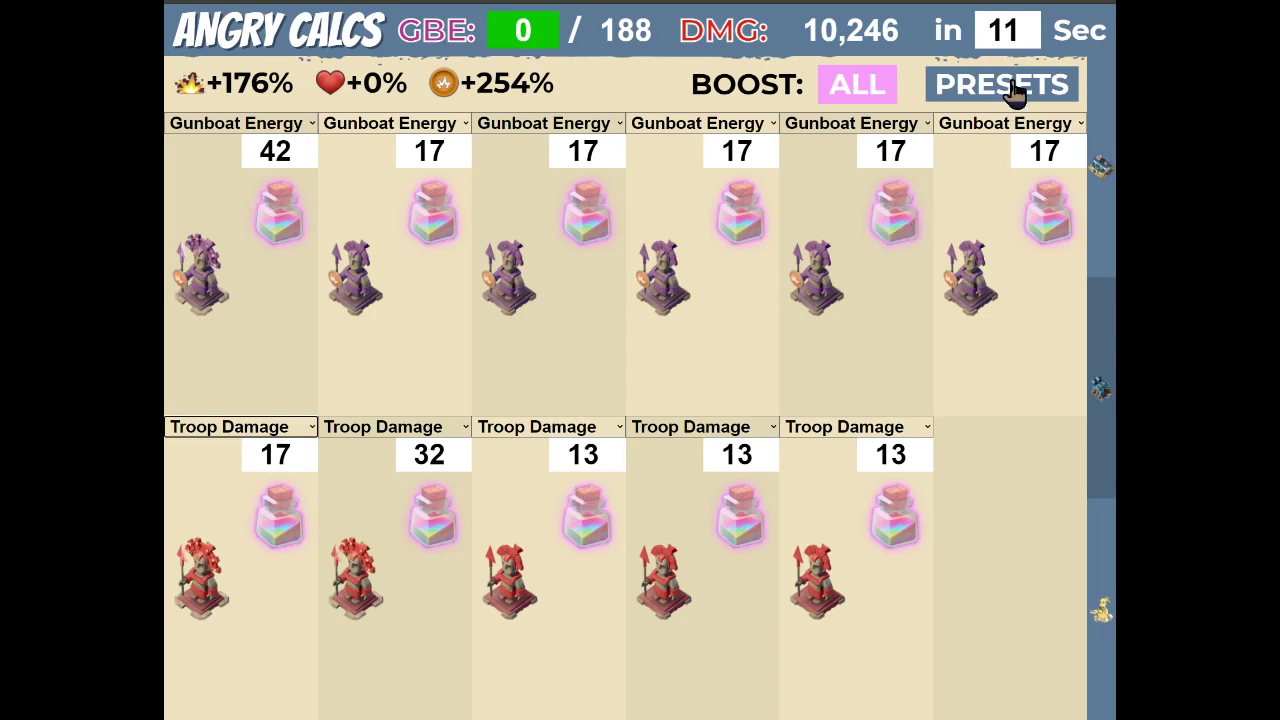
pyautogui.doubleClick(251, 455)
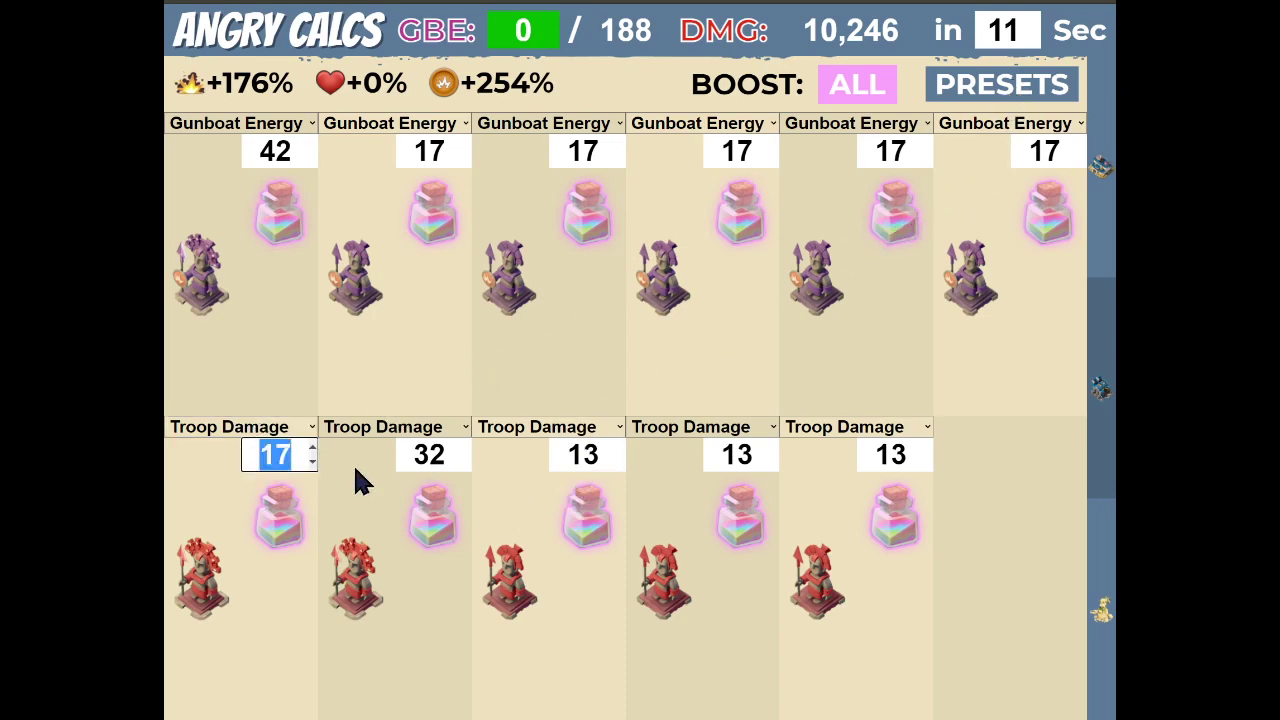
pyautogui.write('13')
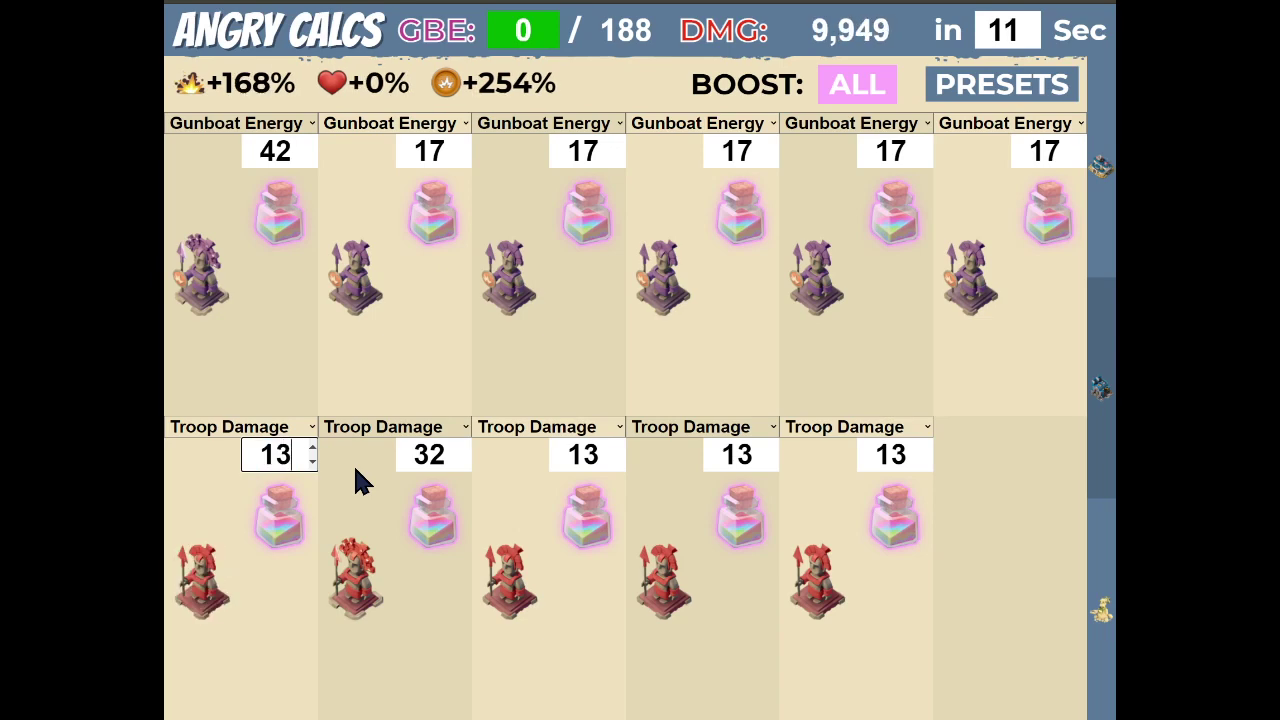
pyautogui.click(373, 349)
# Save the changed statue layout as preset 2 with the name 6/5
pyautogui.click(998, 98)
pyautogui.click(904, 176)
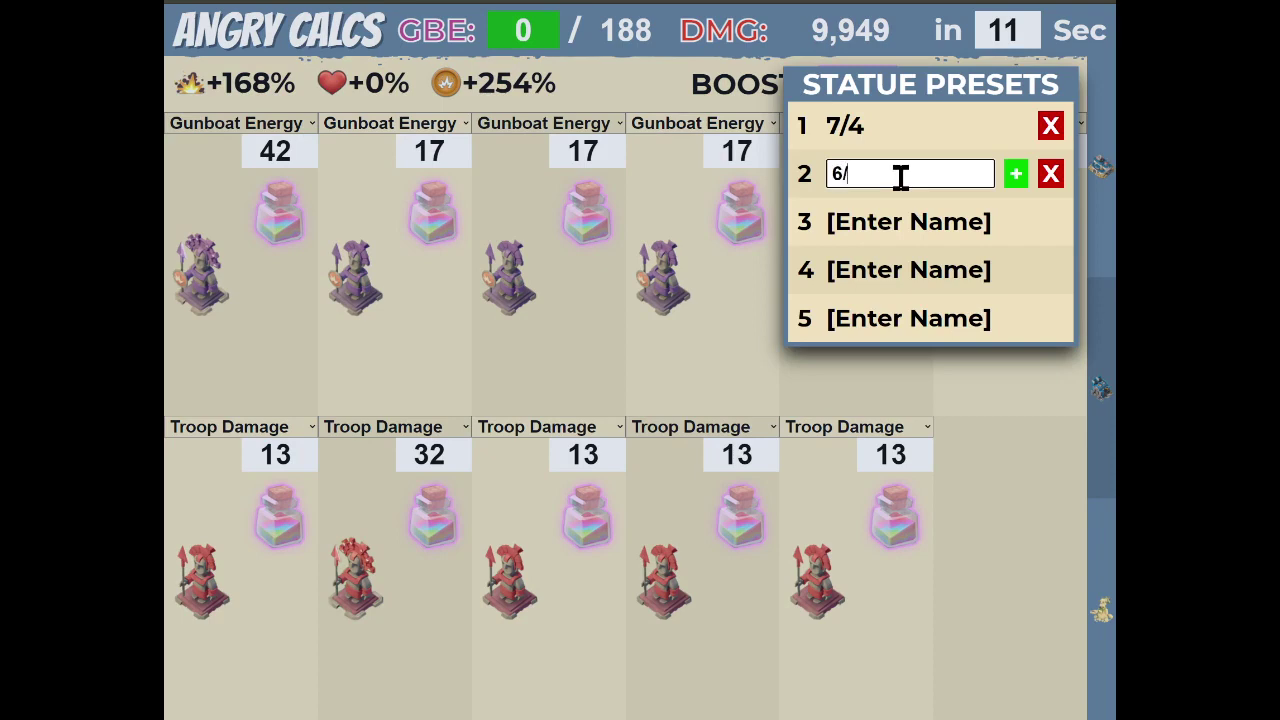
pyautogui.click(1015, 185)
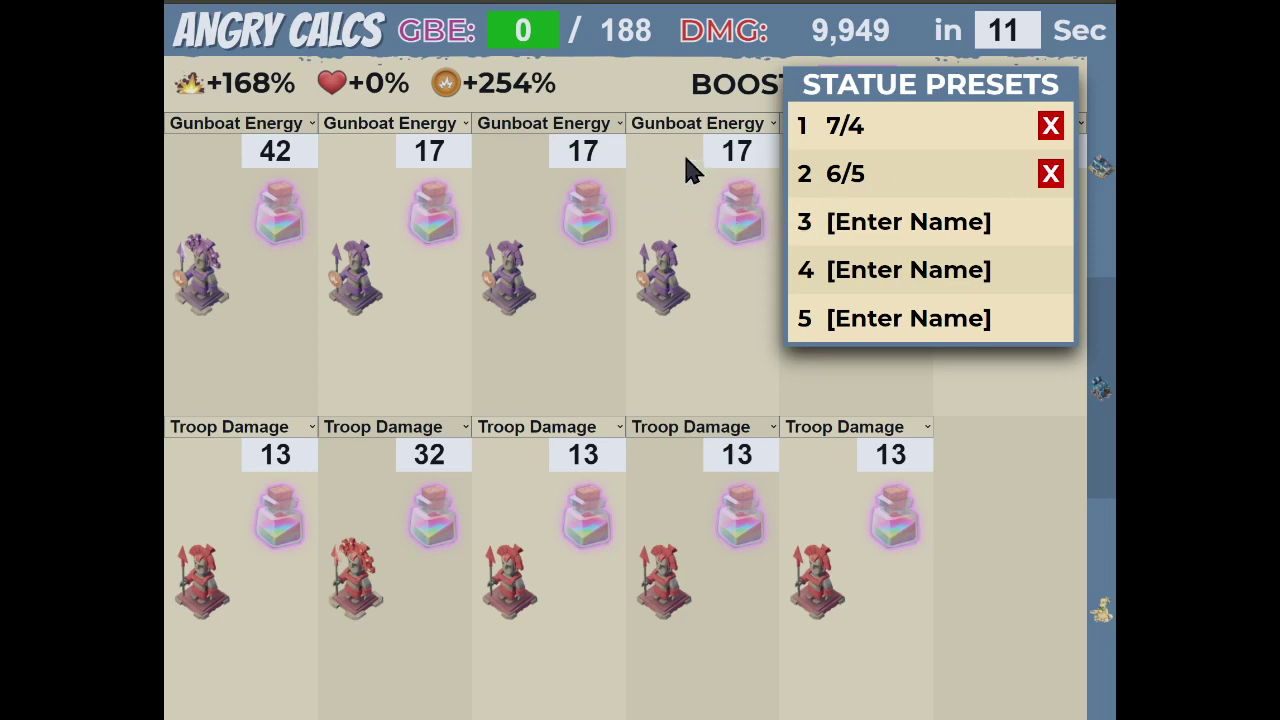
pyautogui.click(630, 100)
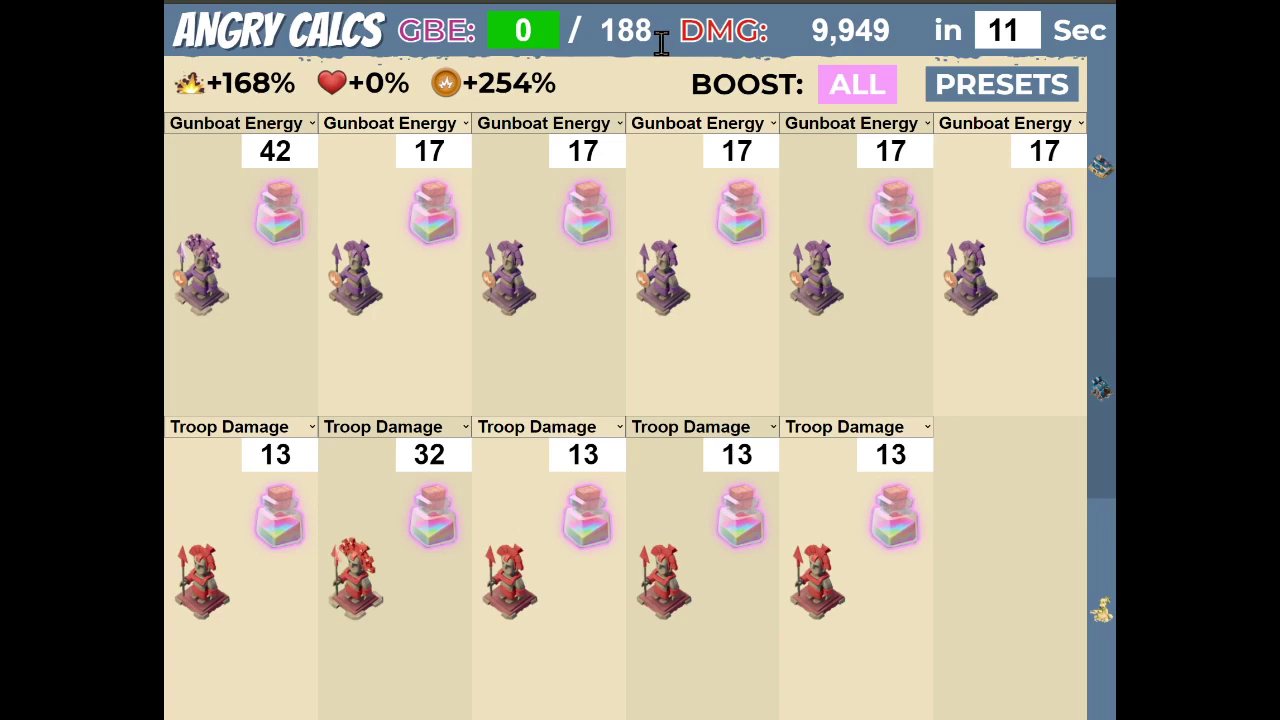
# Load the 7/4 statue preset and check its gunboat energy total
pyautogui.click(962, 86)
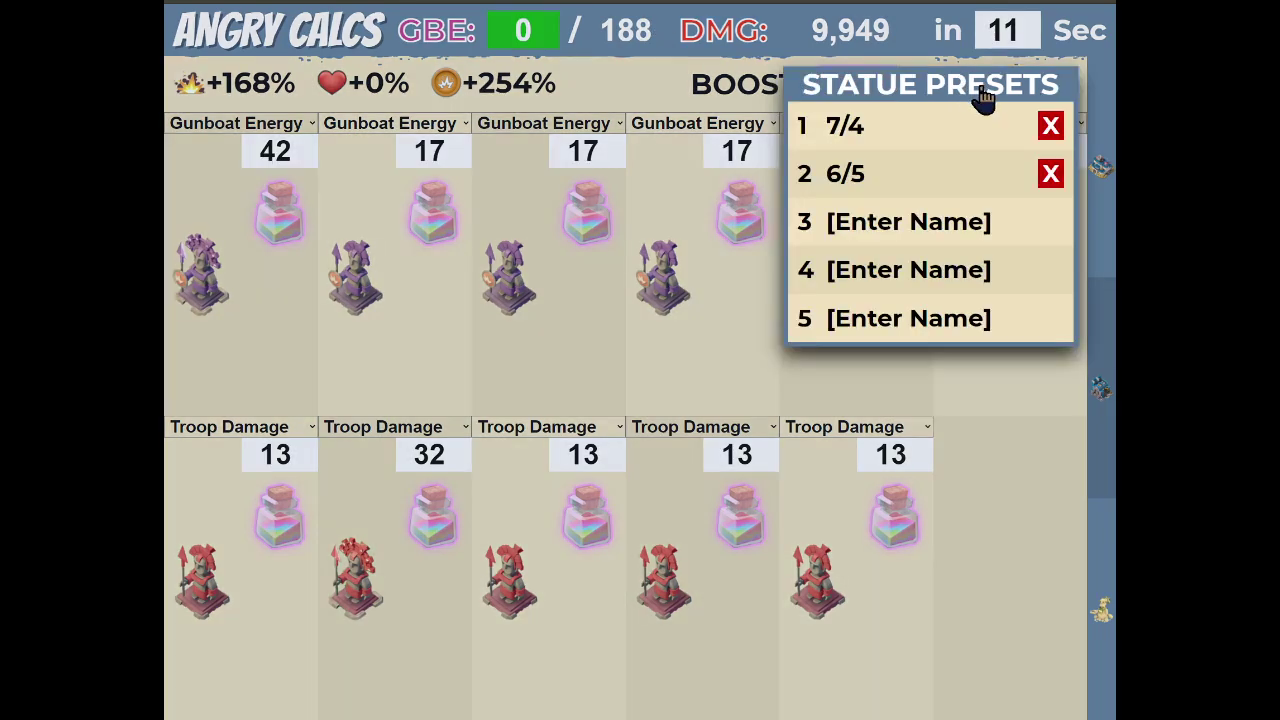
pyautogui.click(840, 140)
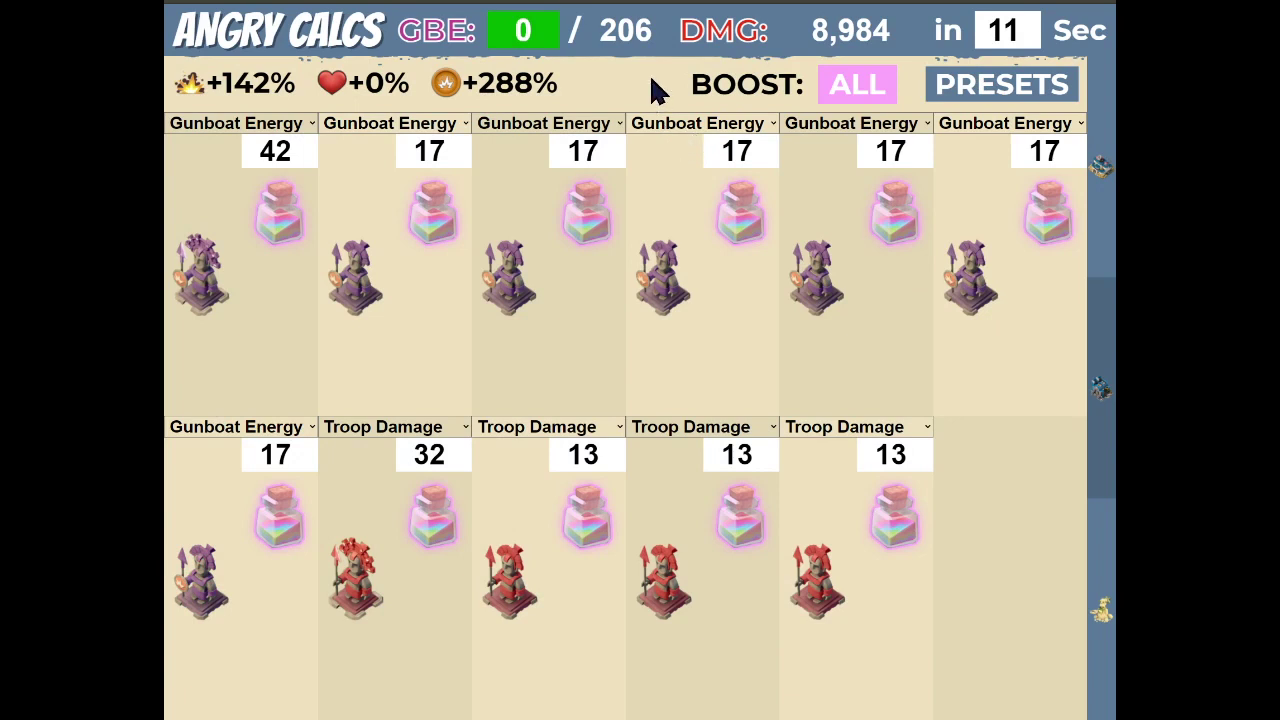
pyautogui.doubleClick(608, 36)
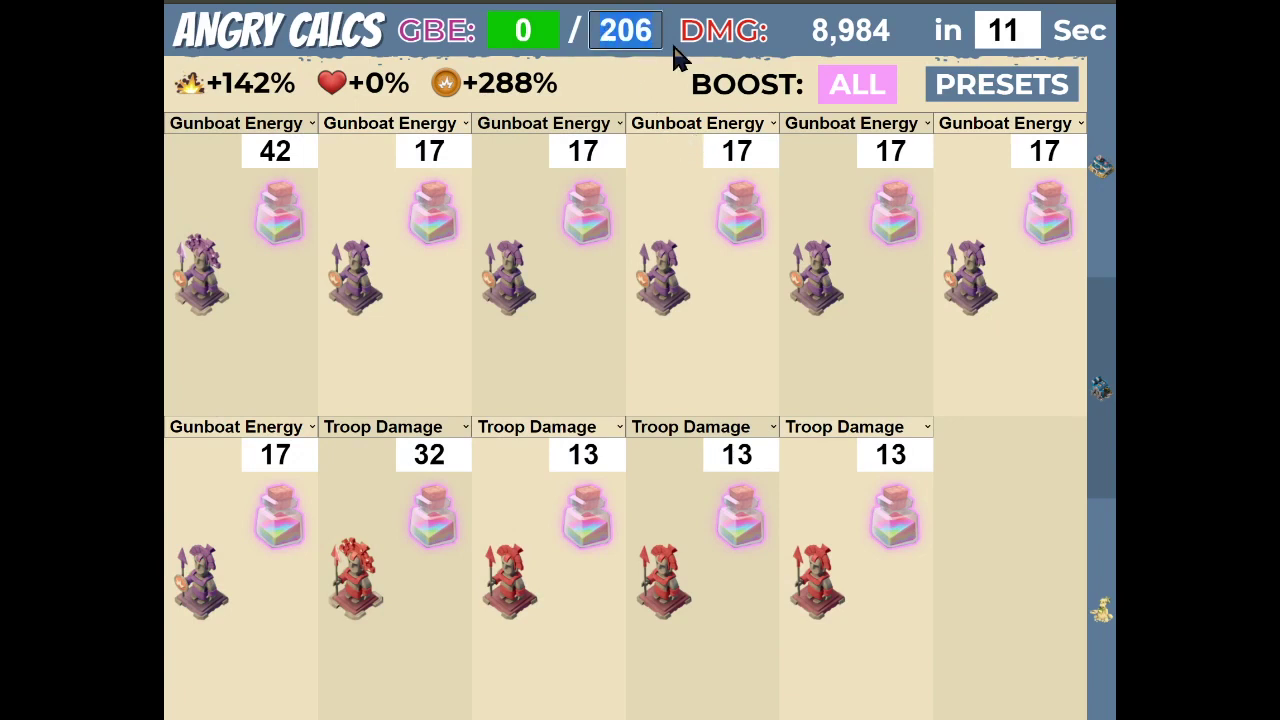
# Toggle the boost for all statues off, on and off again to compare boosted and unboosted totals
pyautogui.click(862, 95)
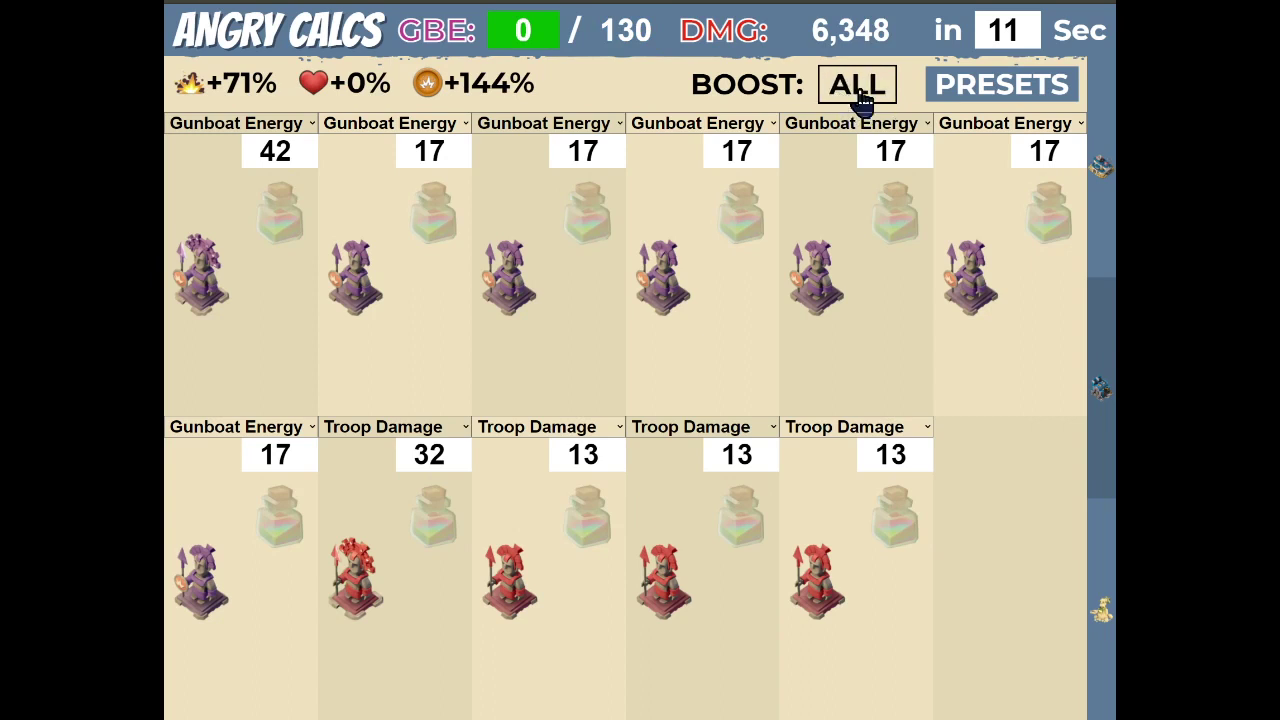
pyautogui.click(862, 98)
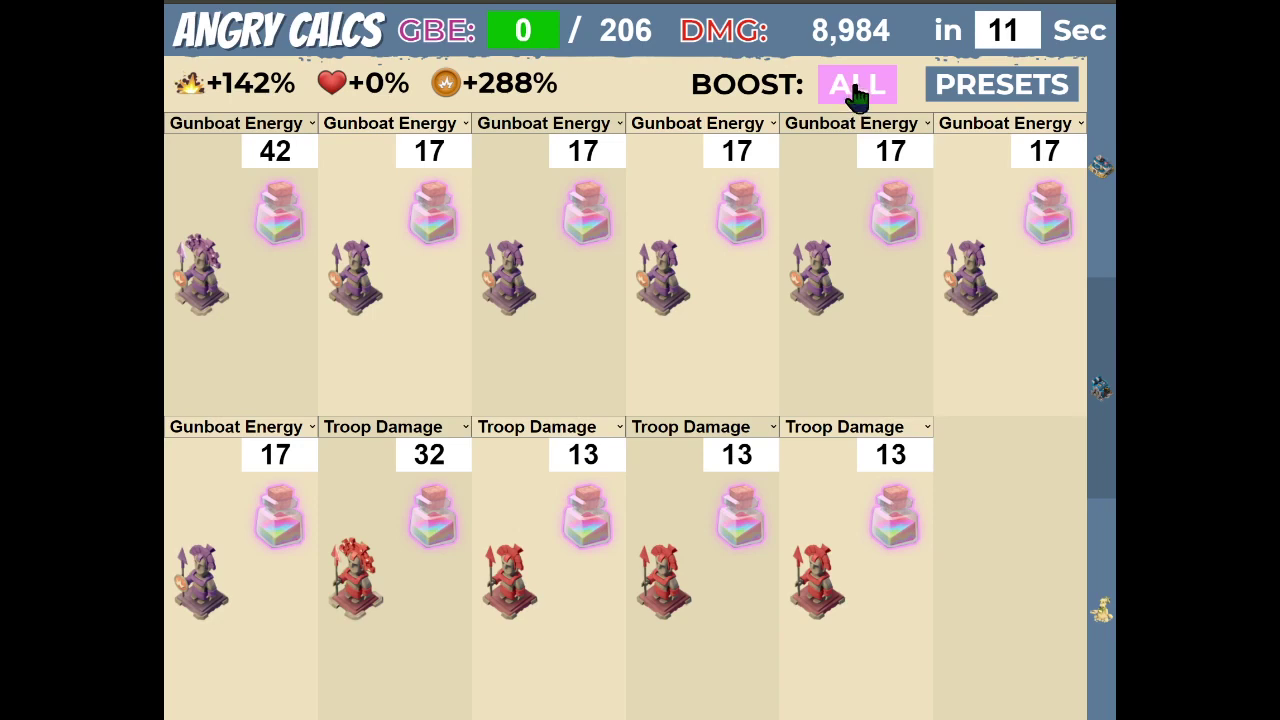
pyautogui.click(857, 92)
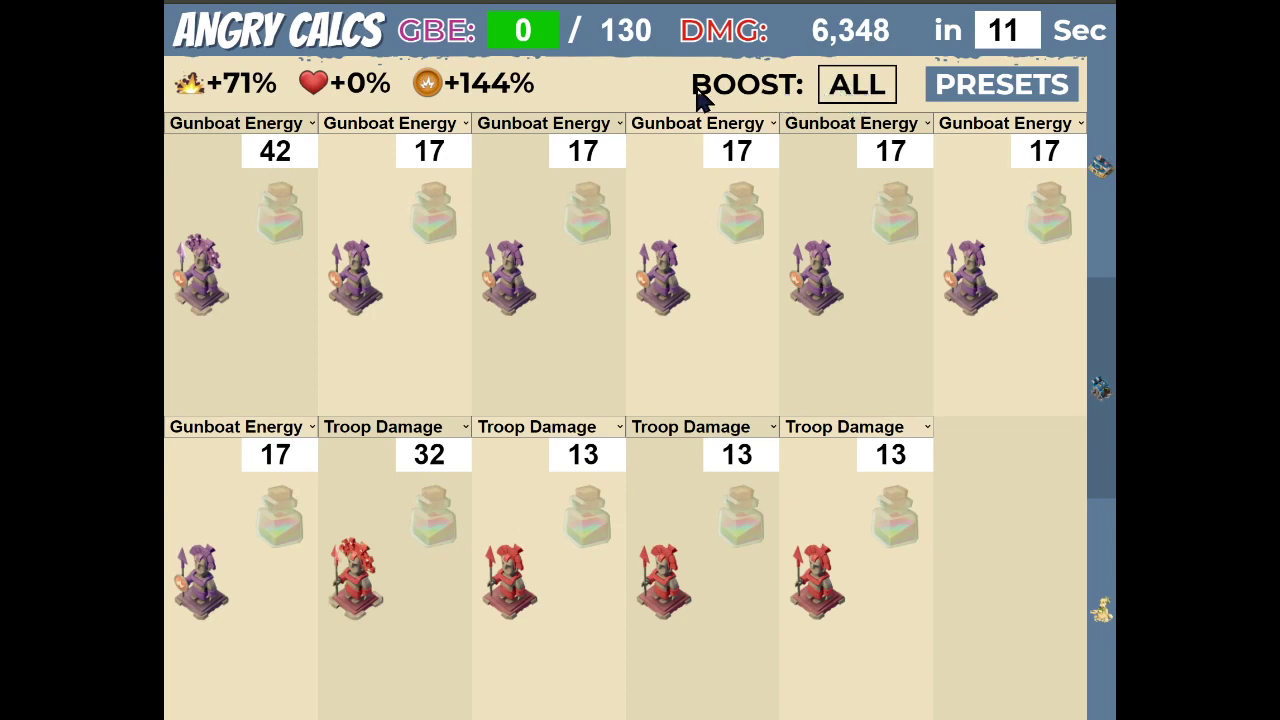
# Boost the first two Gunboat Energy statues and the 32 Troop Damage statue individually, and restore the boost on all statues
pyautogui.click(287, 238)
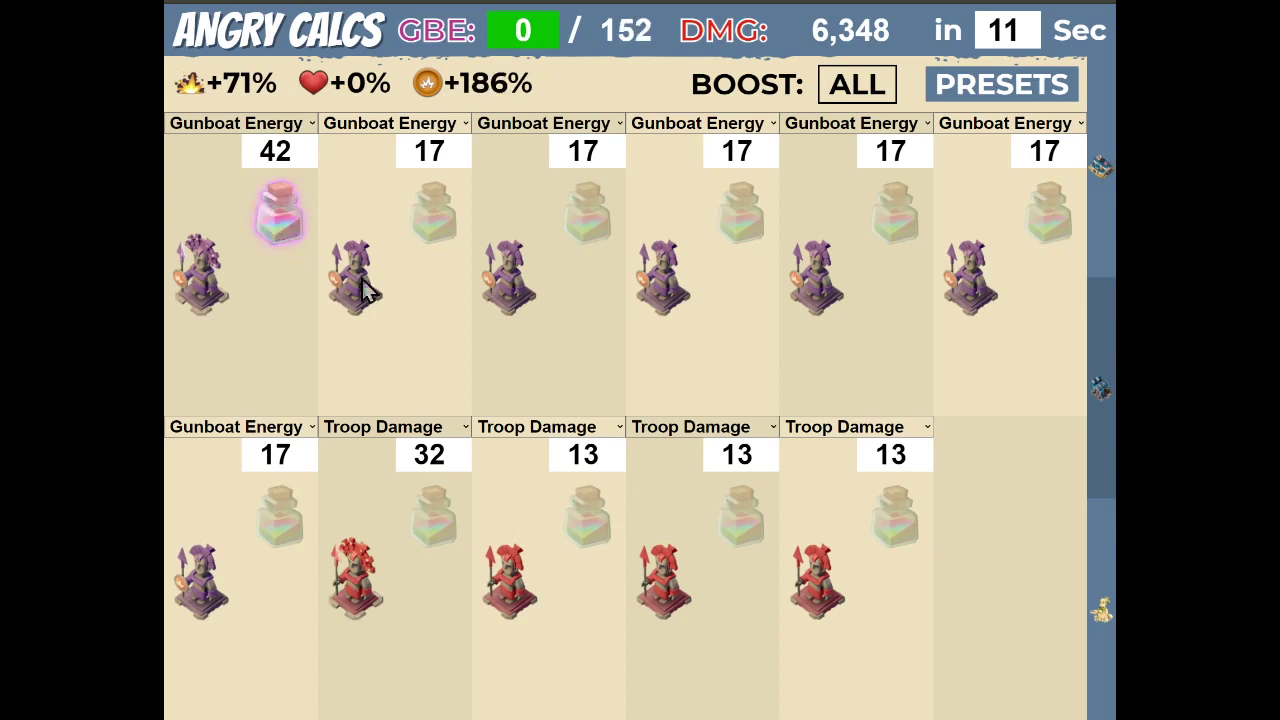
pyautogui.click(440, 542)
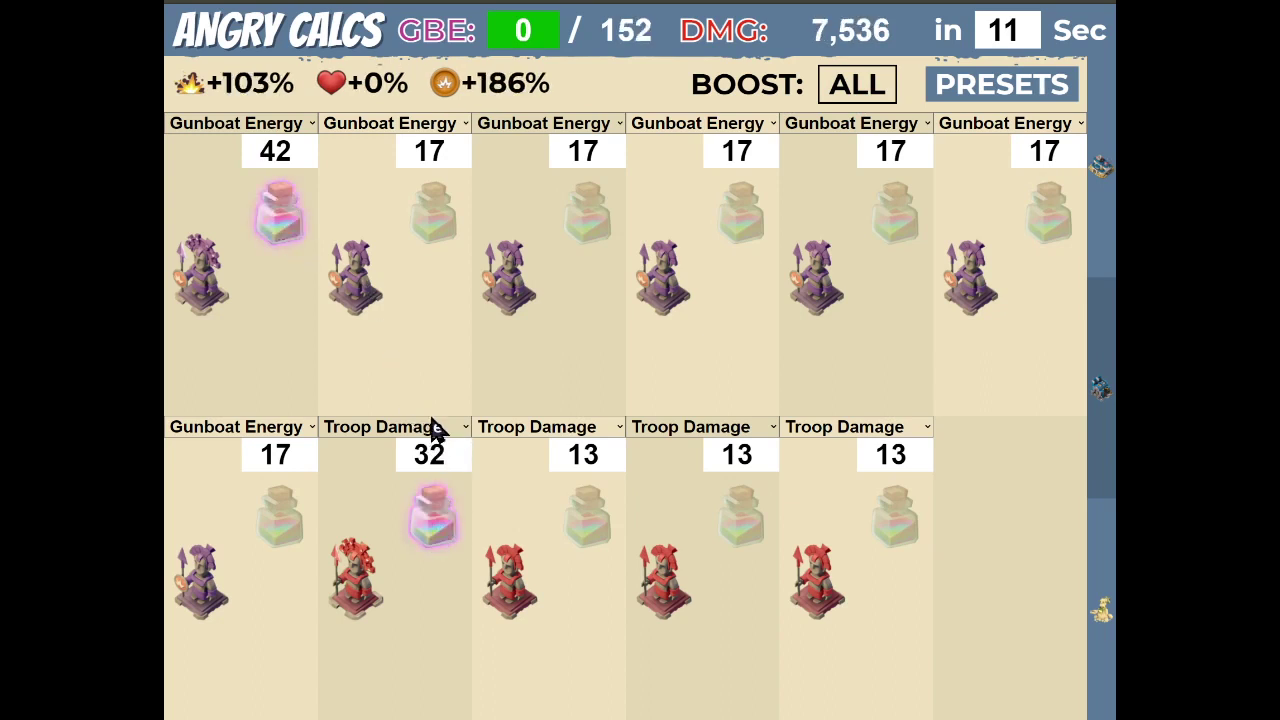
pyautogui.click(437, 228)
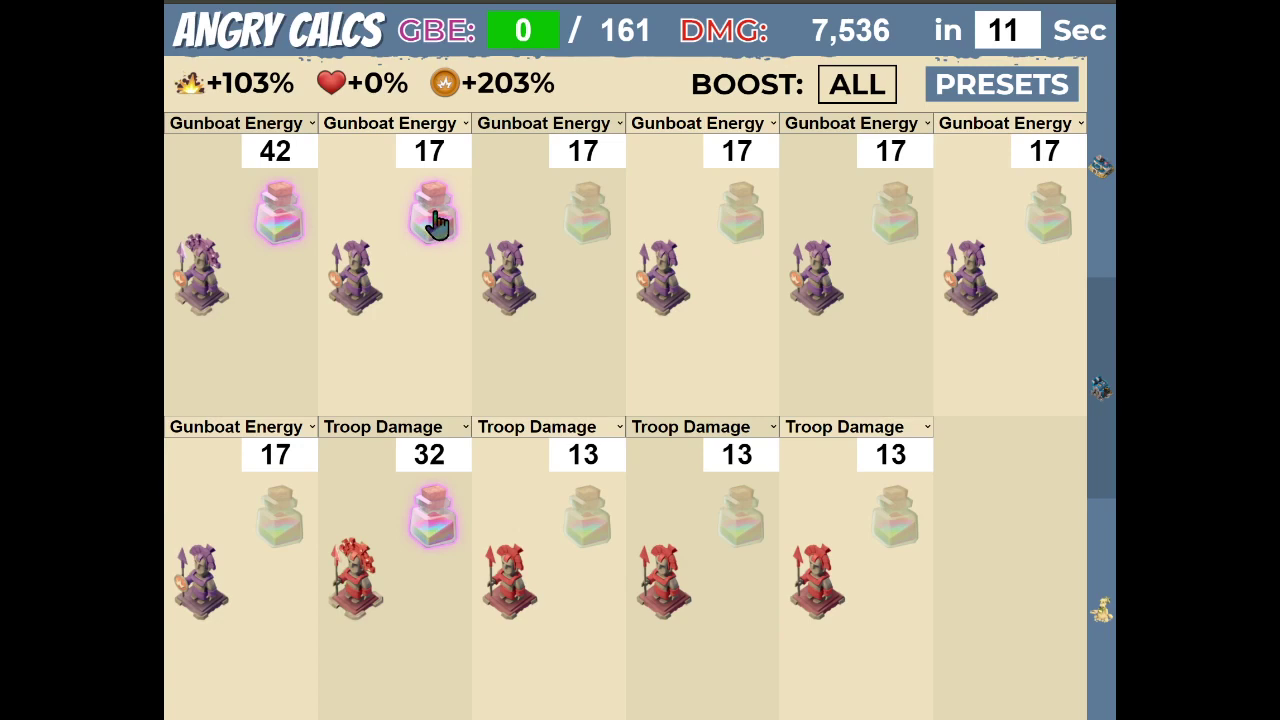
pyautogui.click(873, 97)
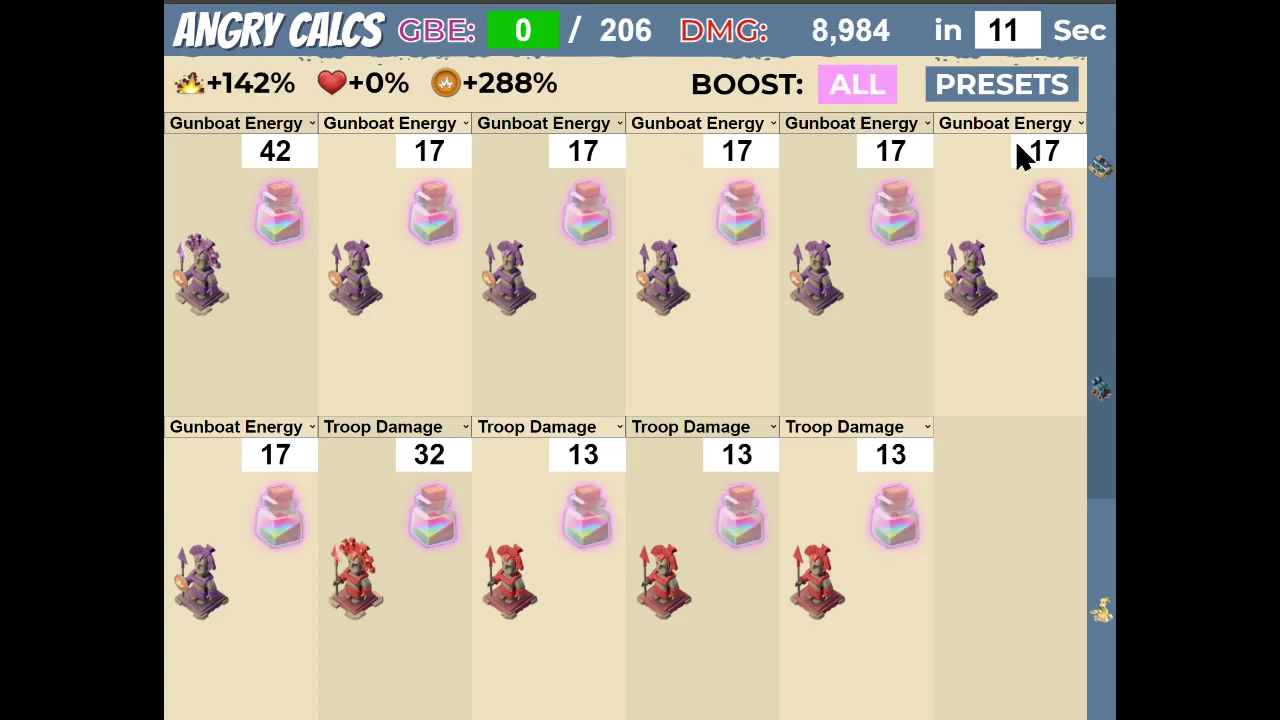
# Select the battle orders ability for Sgt. Brick in the hero settings
pyautogui.click(1103, 173)
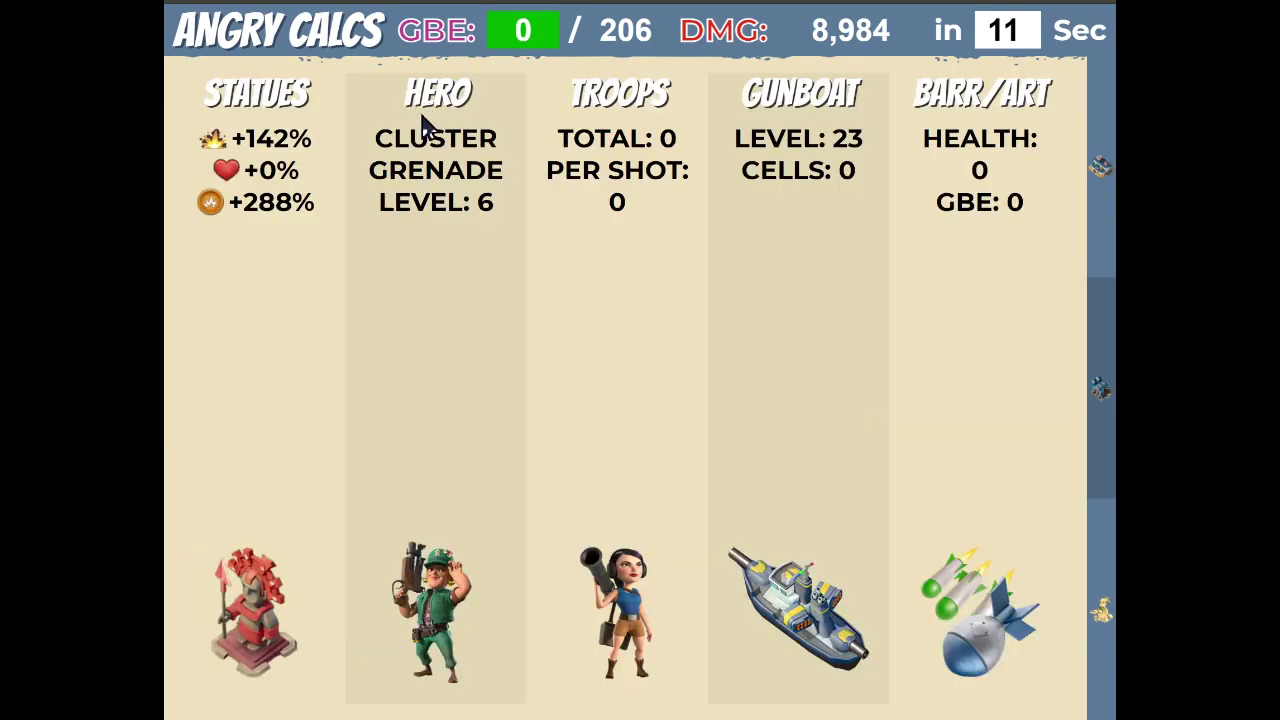
pyautogui.click(270, 112)
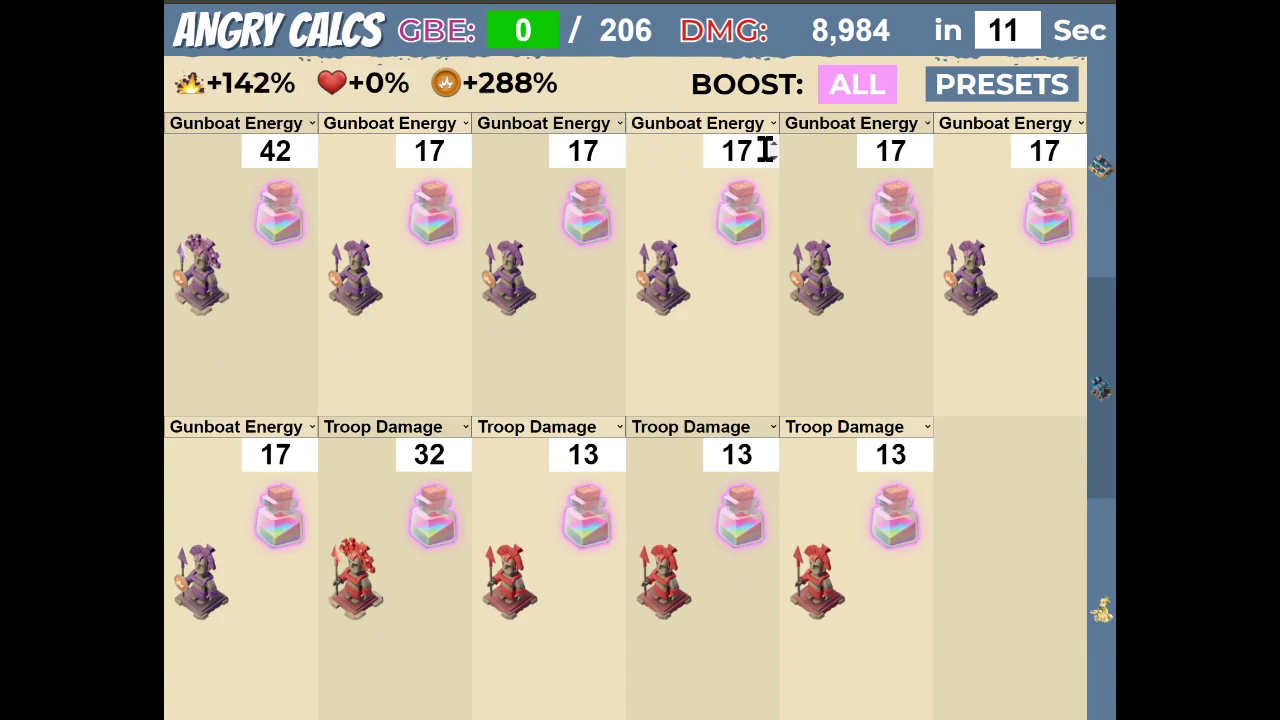
pyautogui.click(1111, 175)
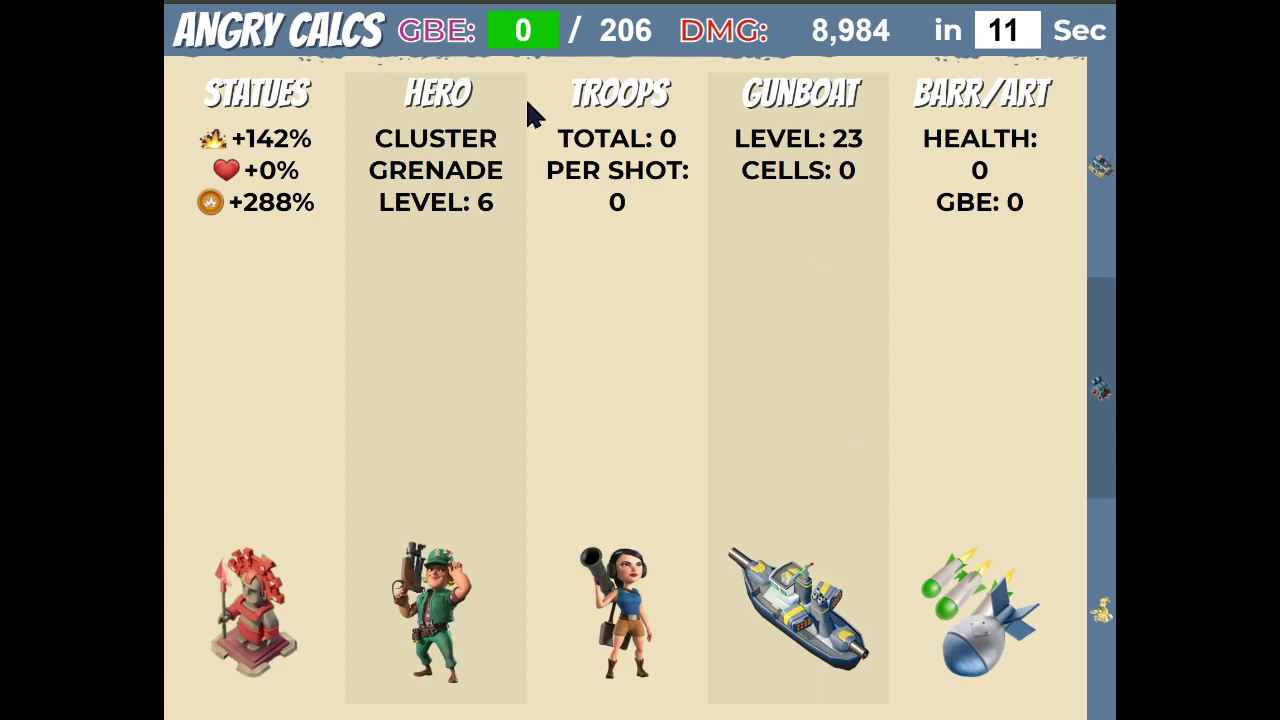
pyautogui.click(444, 115)
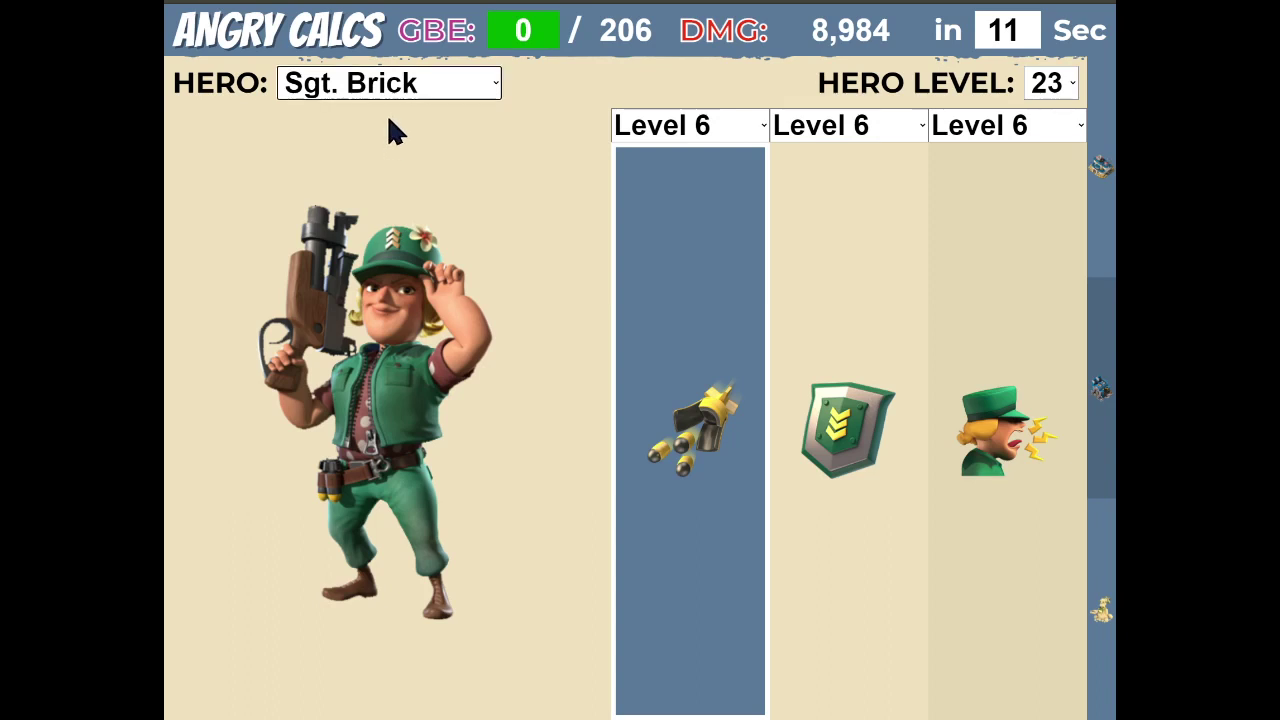
pyautogui.click(993, 386)
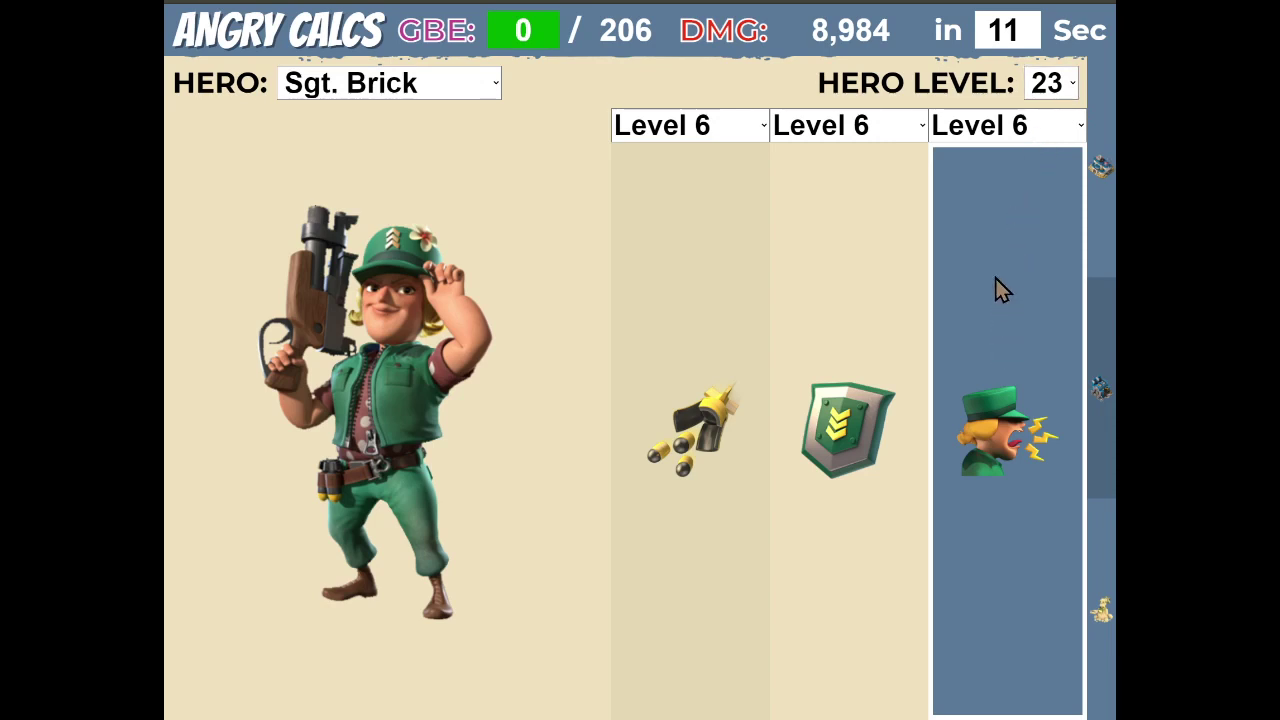
# Open the troops setup and fill the first four landing craft with Zookas, keeping the craft at level 24
pyautogui.click(1099, 170)
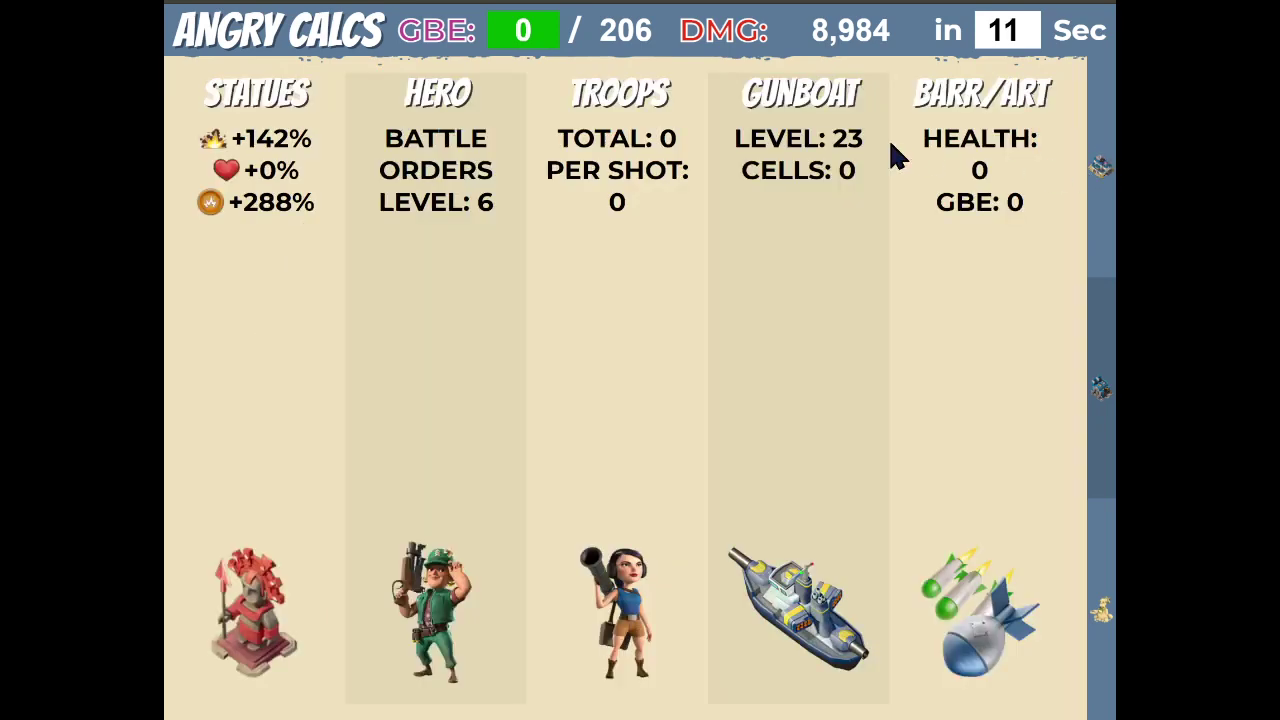
pyautogui.click(626, 114)
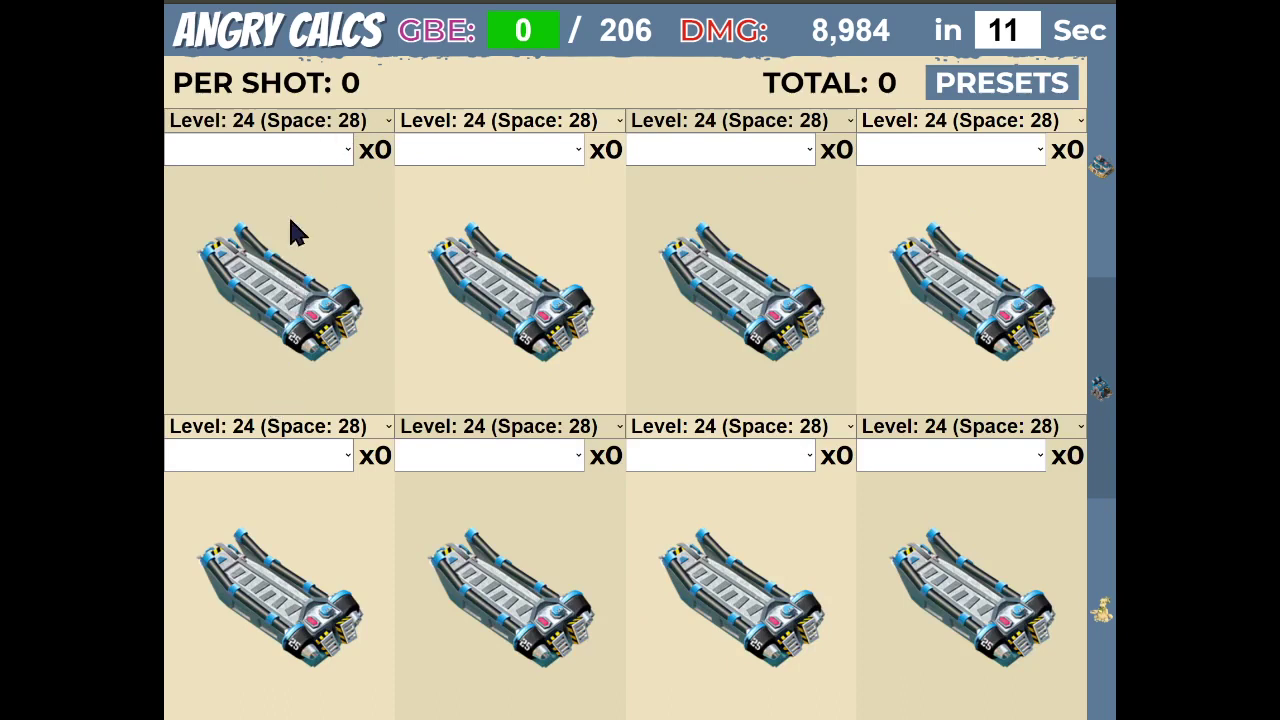
pyautogui.click(295, 122)
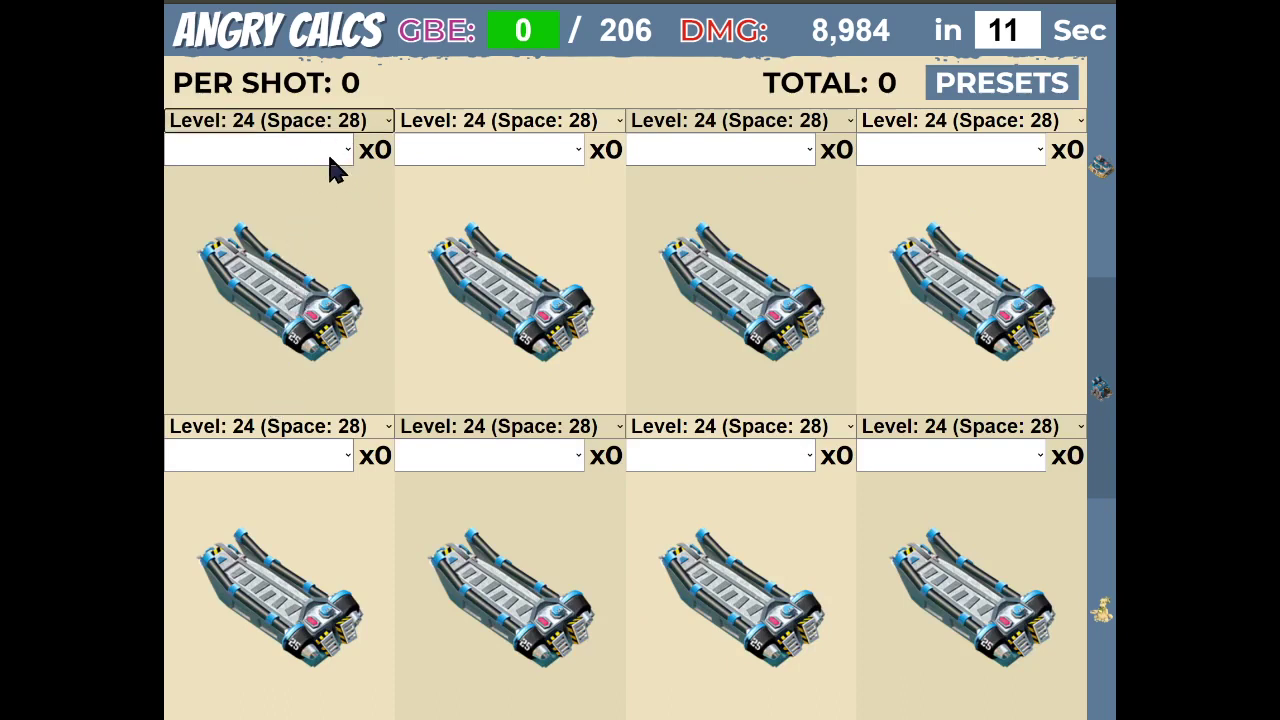
pyautogui.click(329, 166)
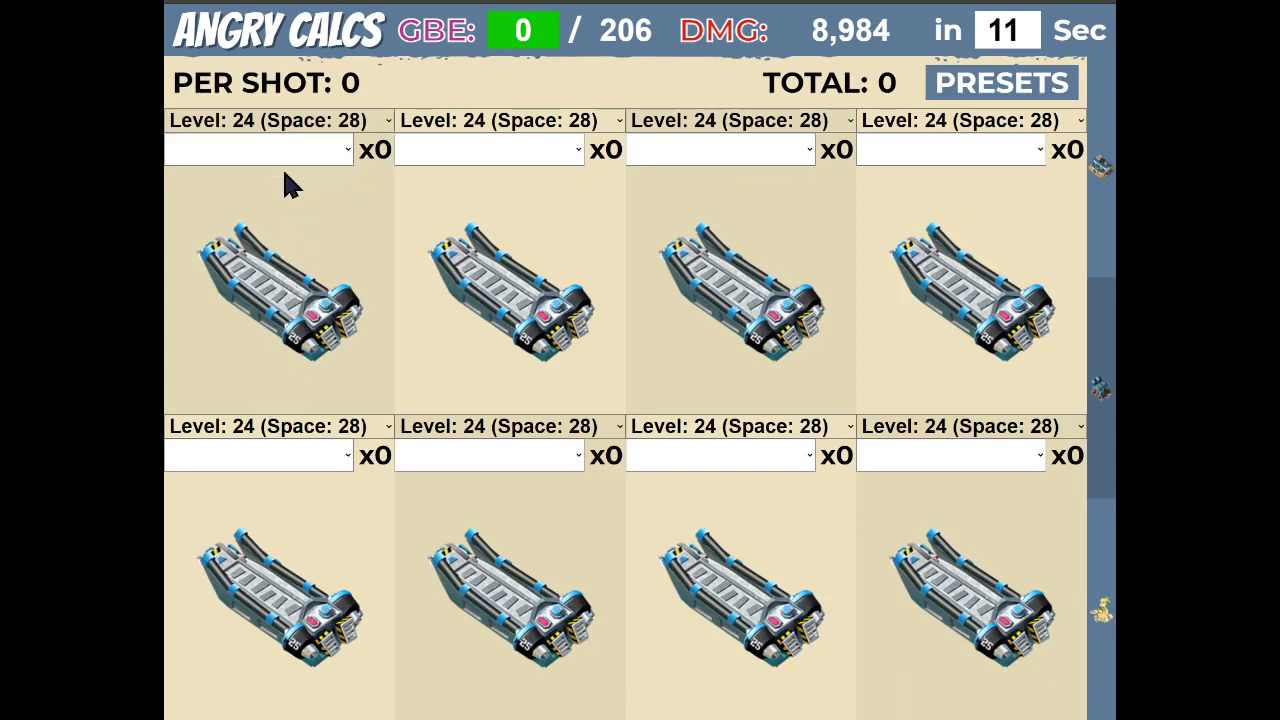
pyautogui.click(233, 289)
pyautogui.click(465, 155)
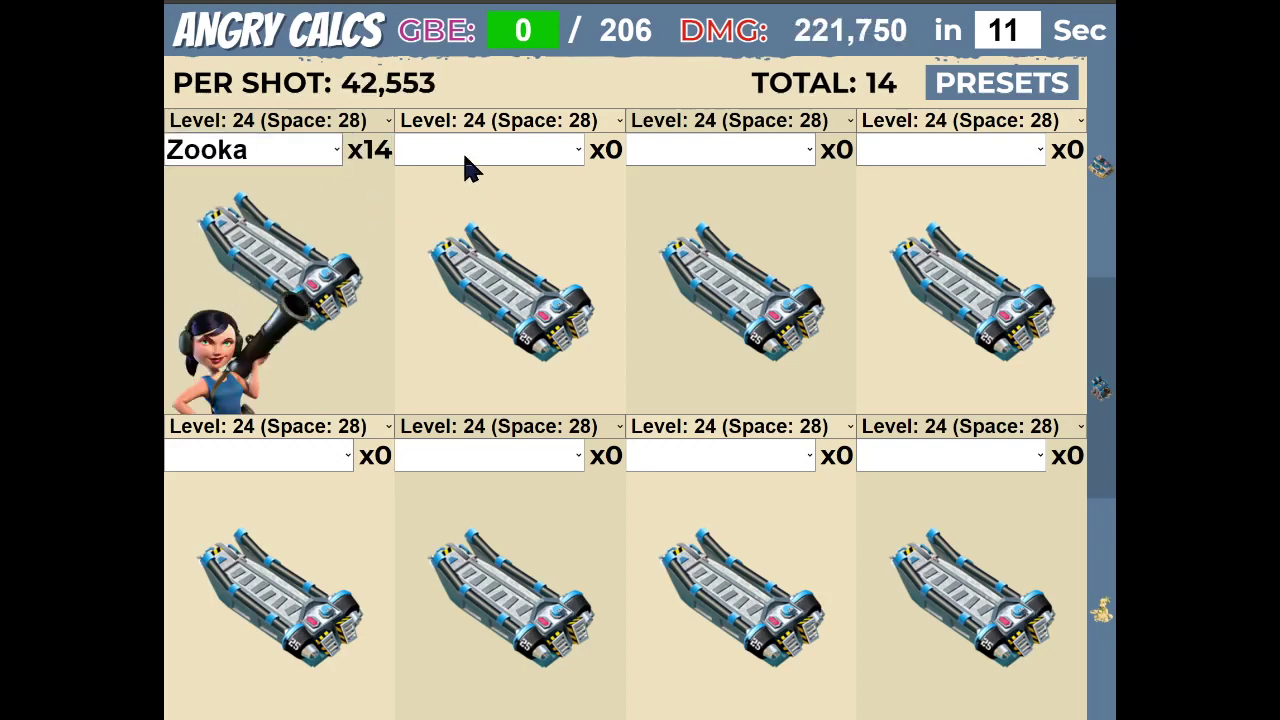
pyautogui.click(456, 258)
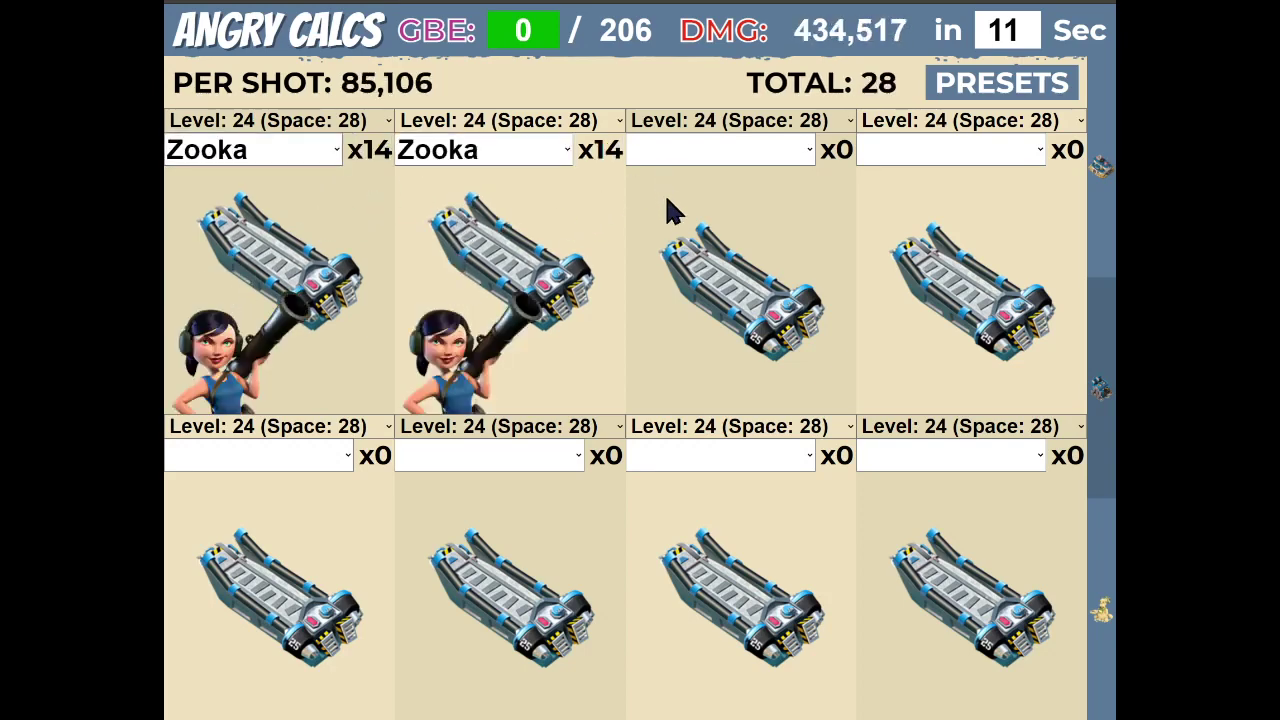
pyautogui.click(685, 295)
pyautogui.click(910, 177)
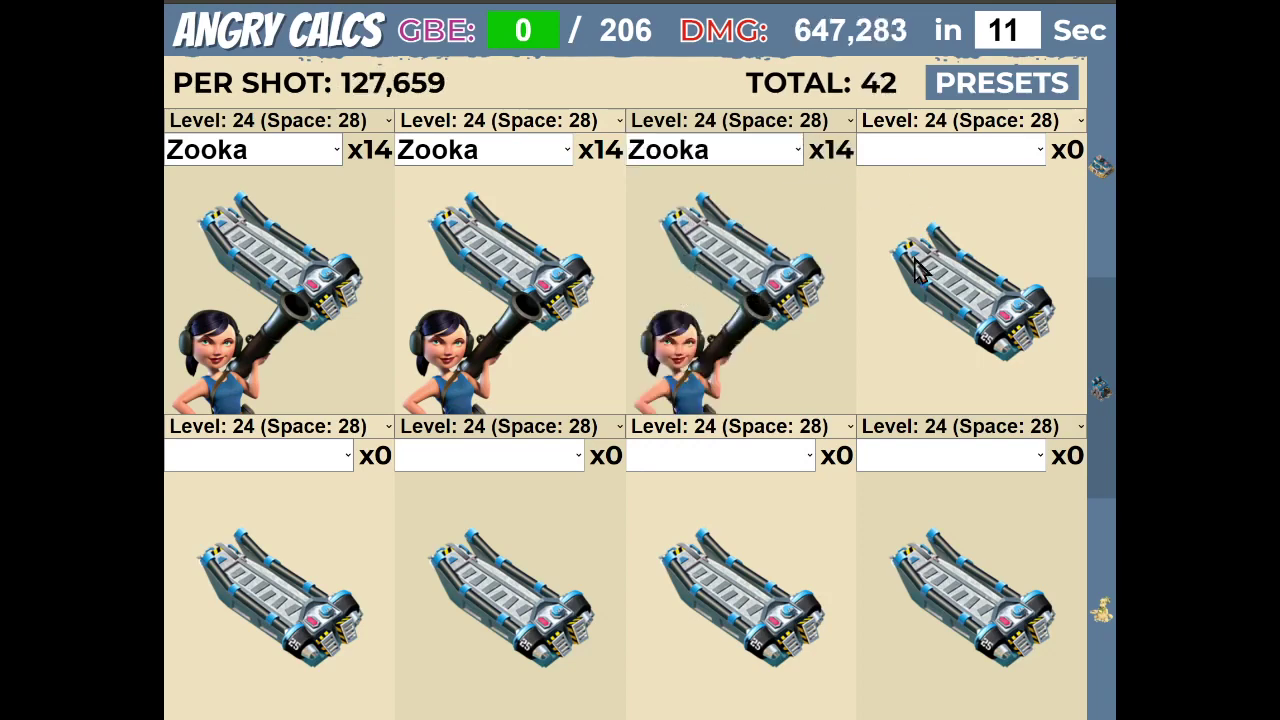
pyautogui.click(918, 298)
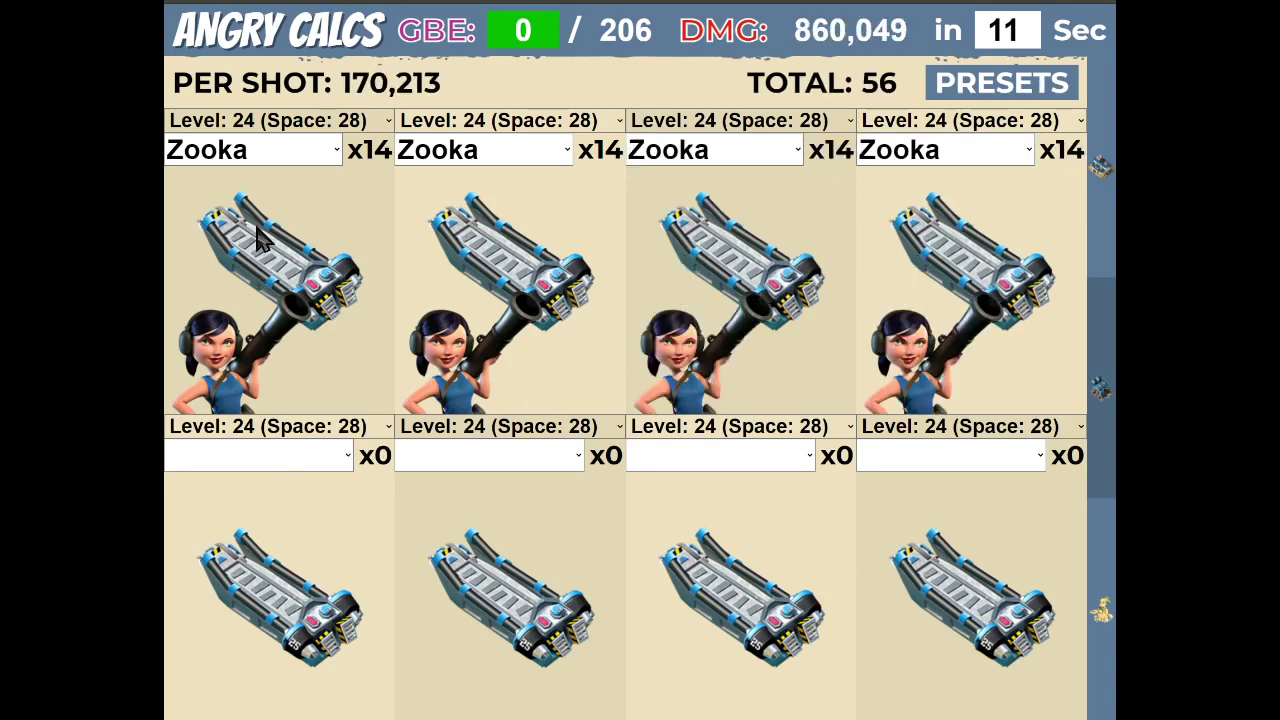
# Assign Zookas to the four landing craft in the second row
pyautogui.click(278, 198)
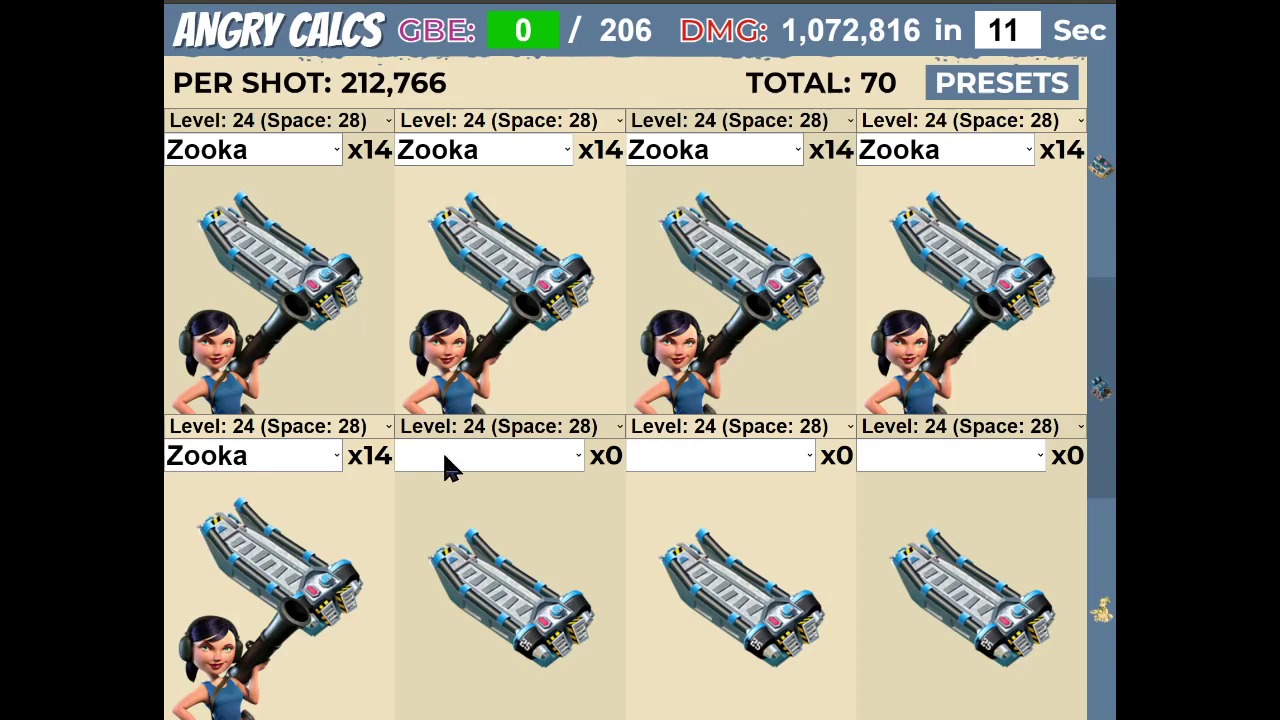
pyautogui.click(508, 192)
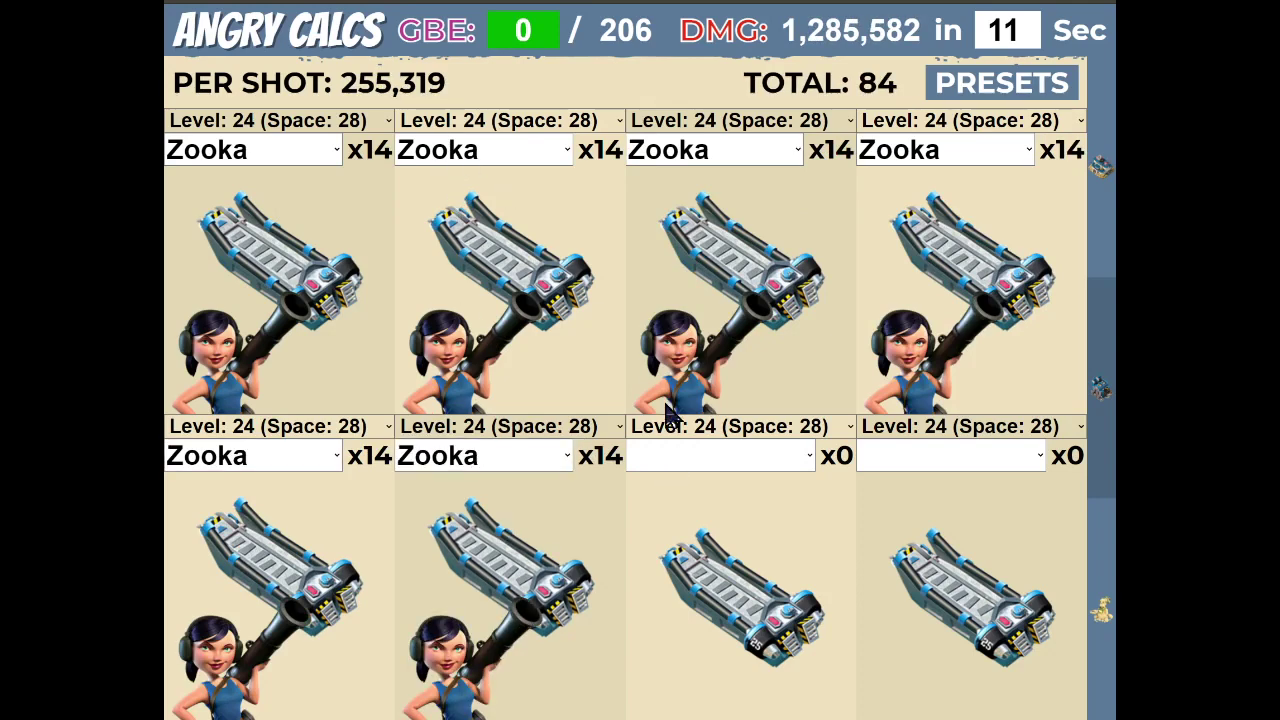
pyautogui.click(668, 166)
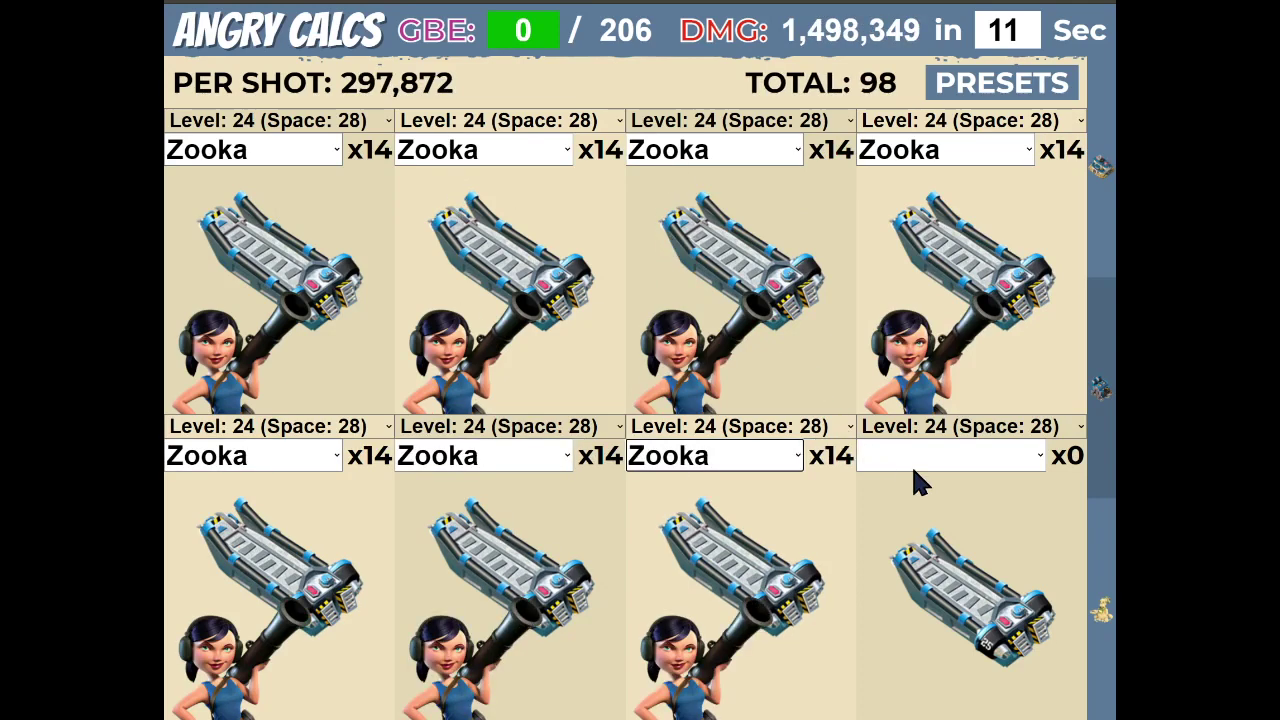
pyautogui.click(869, 158)
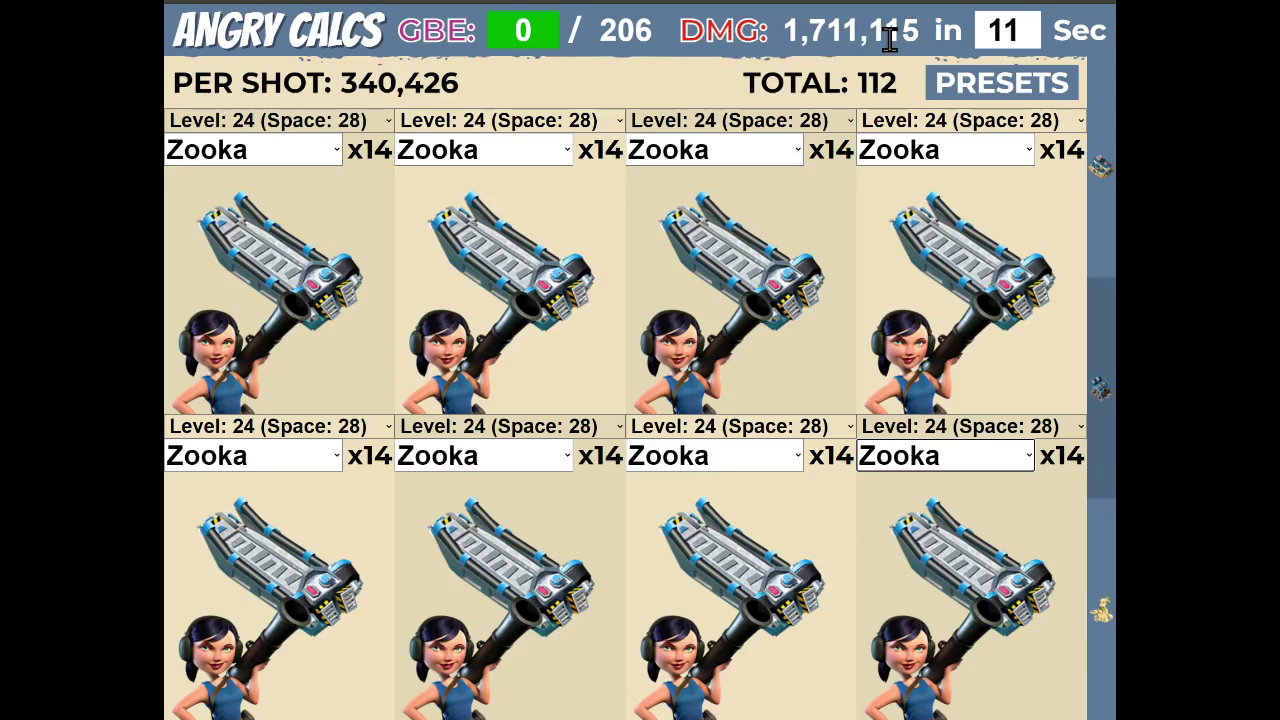
# Save the all-Zooka troop setup as preset 1 with the name AZ
pyautogui.doubleClick(1000, 32)
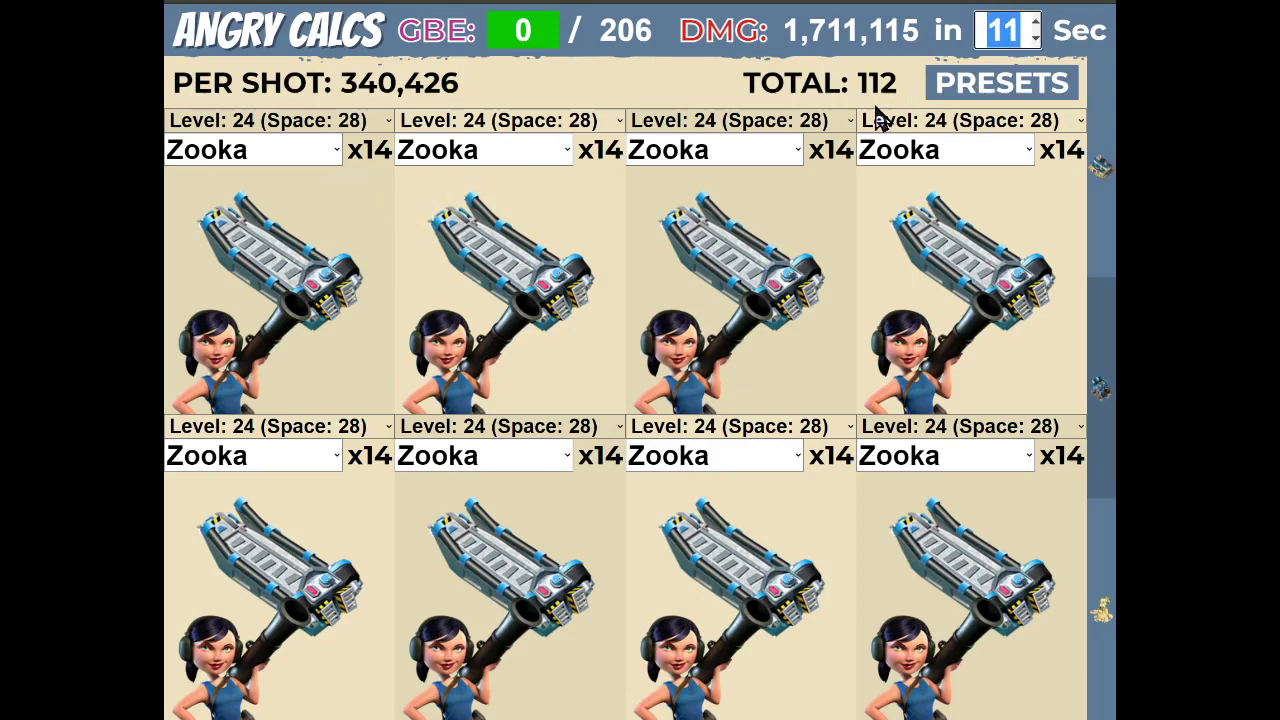
pyautogui.click(1000, 93)
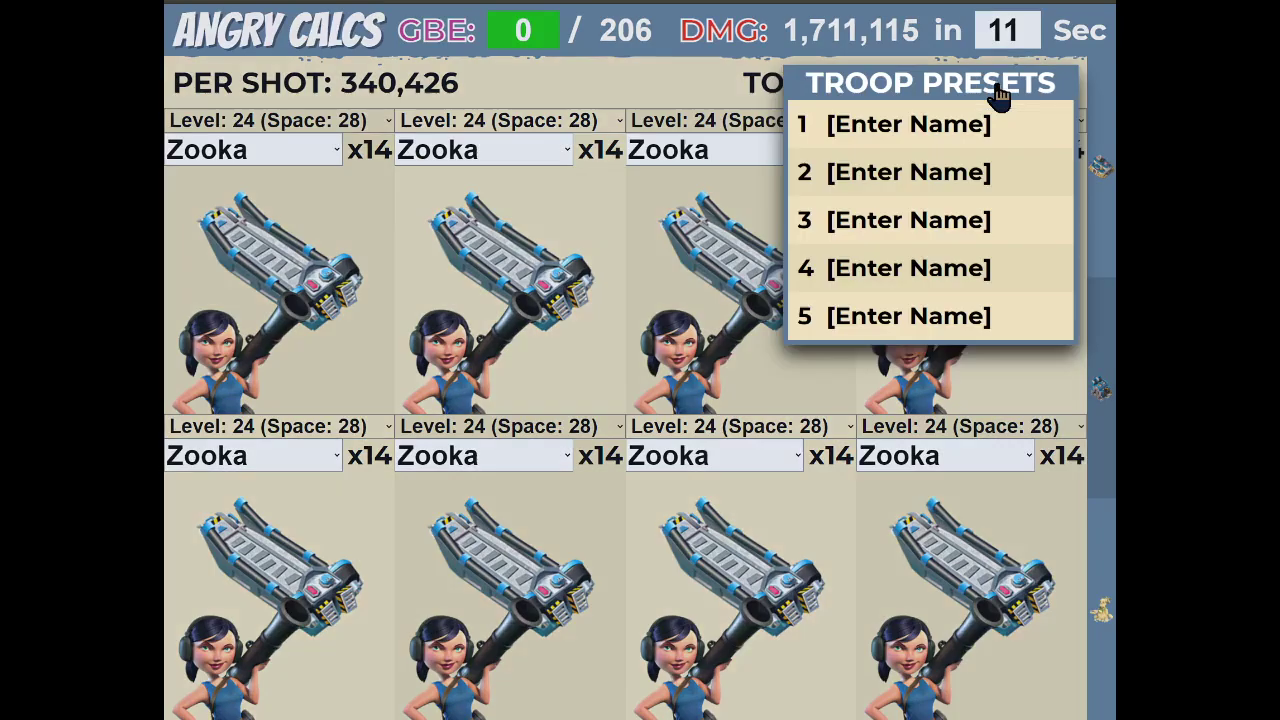
pyautogui.click(906, 128)
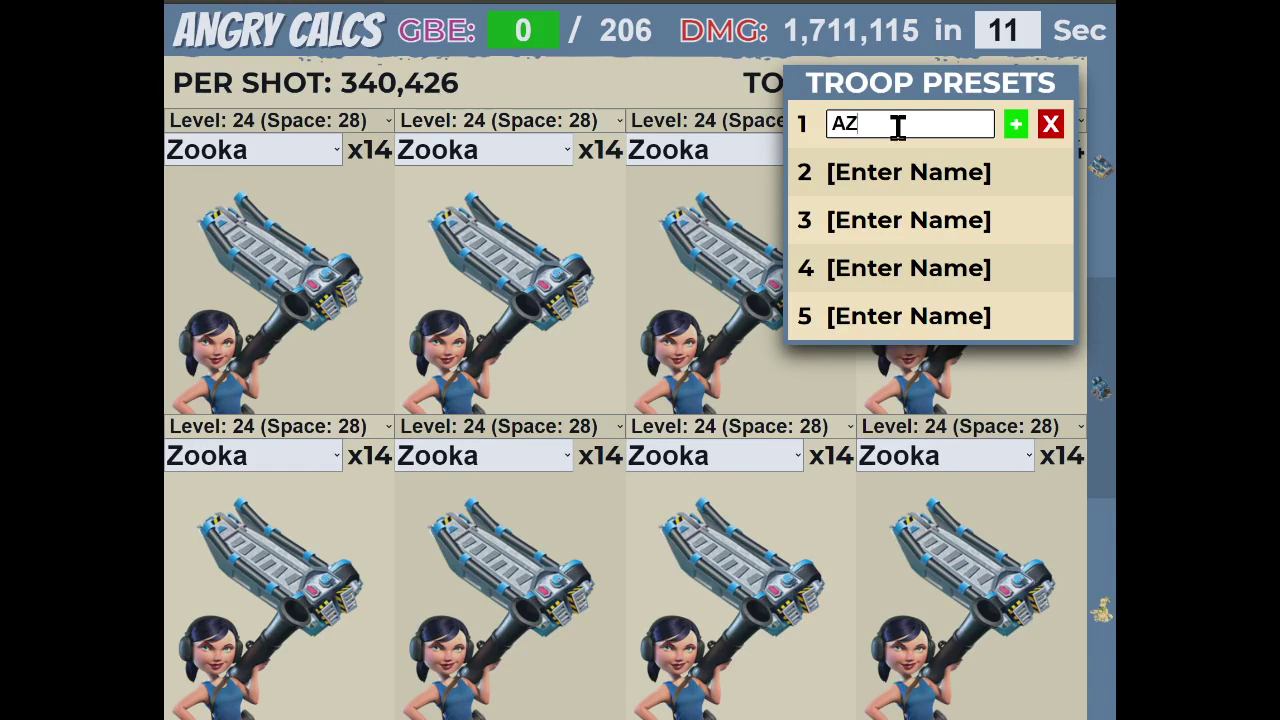
pyautogui.click(1016, 126)
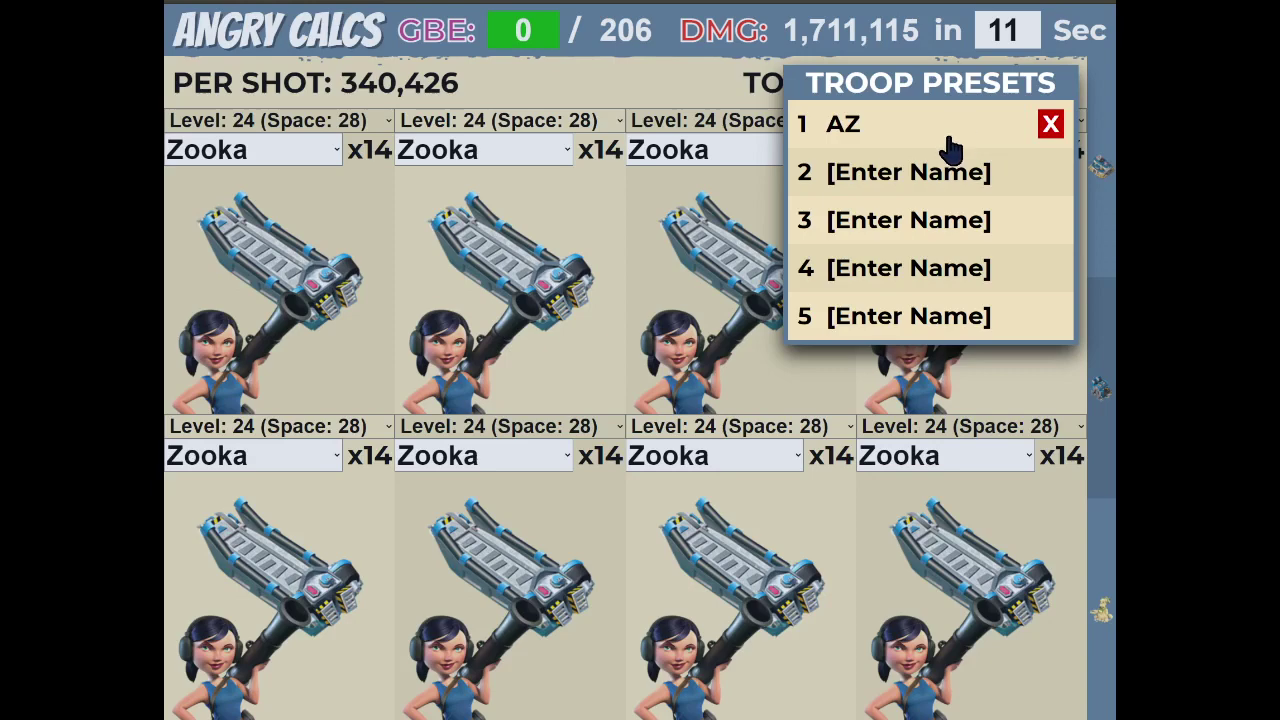
# Change the troops in the first three landing craft from Zooka to Bombardier
pyautogui.click(280, 165)
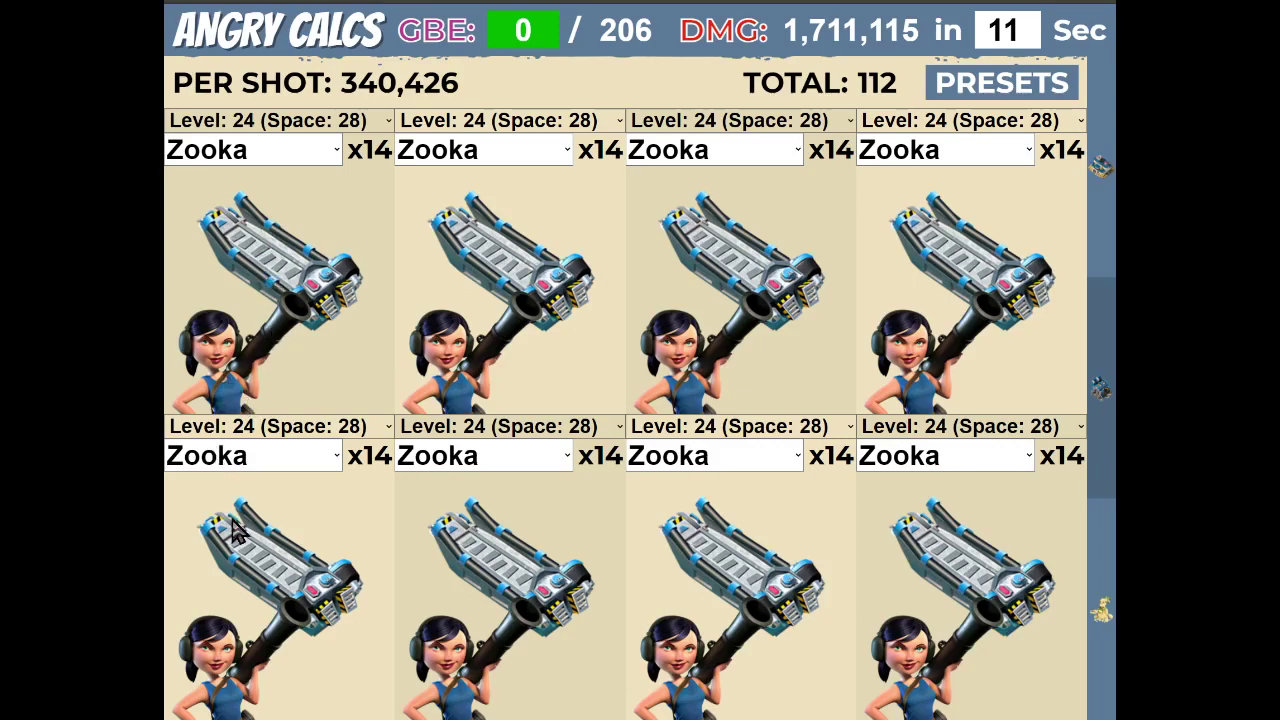
pyautogui.press('b')
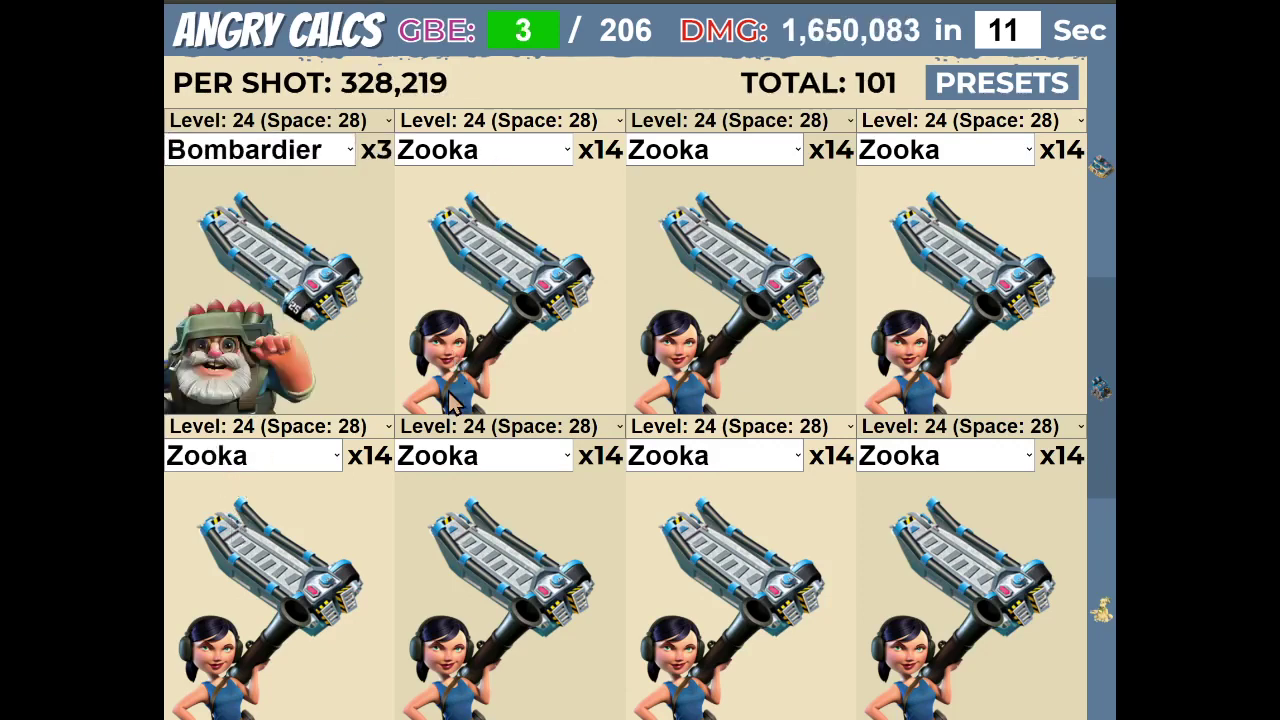
pyautogui.press('Tab')
pyautogui.press('Tab')
pyautogui.press('b')
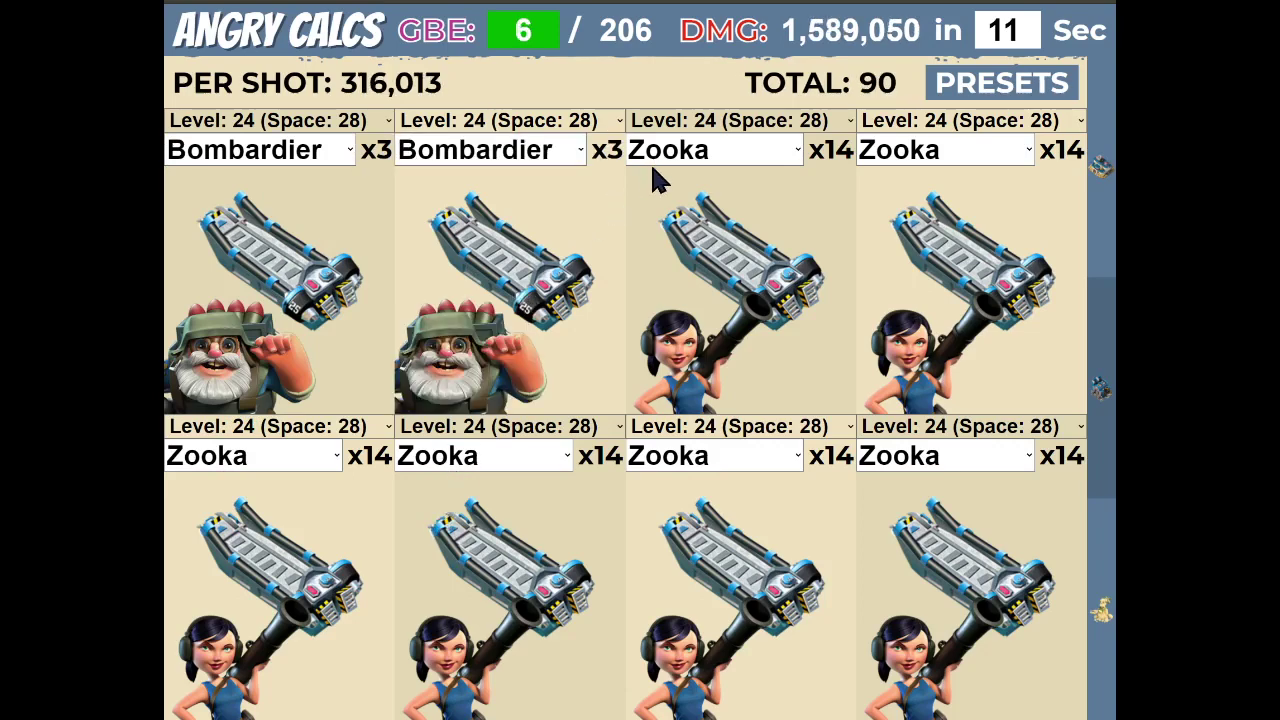
pyautogui.press('Tab')
pyautogui.press('Tab')
pyautogui.press('b')
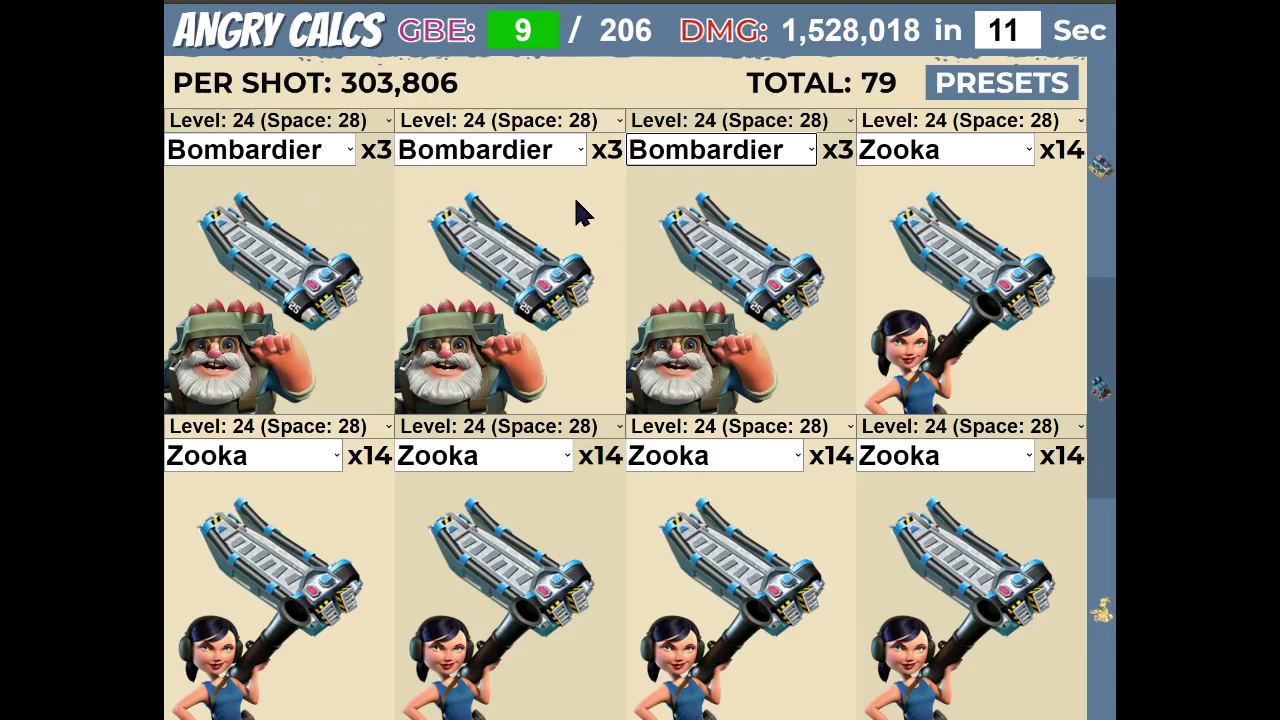
# Examine the breakdown of required and available gunboat energy for the current troops, and close it
pyautogui.click(532, 33)
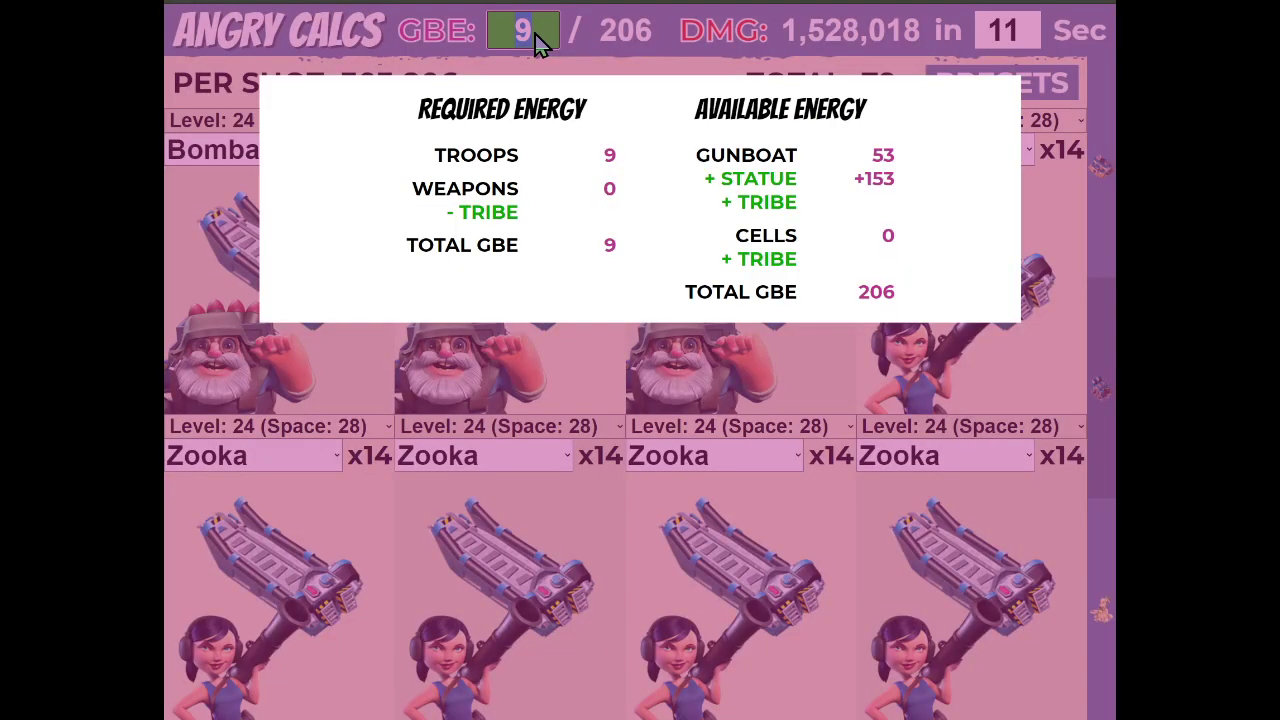
pyautogui.click(535, 34)
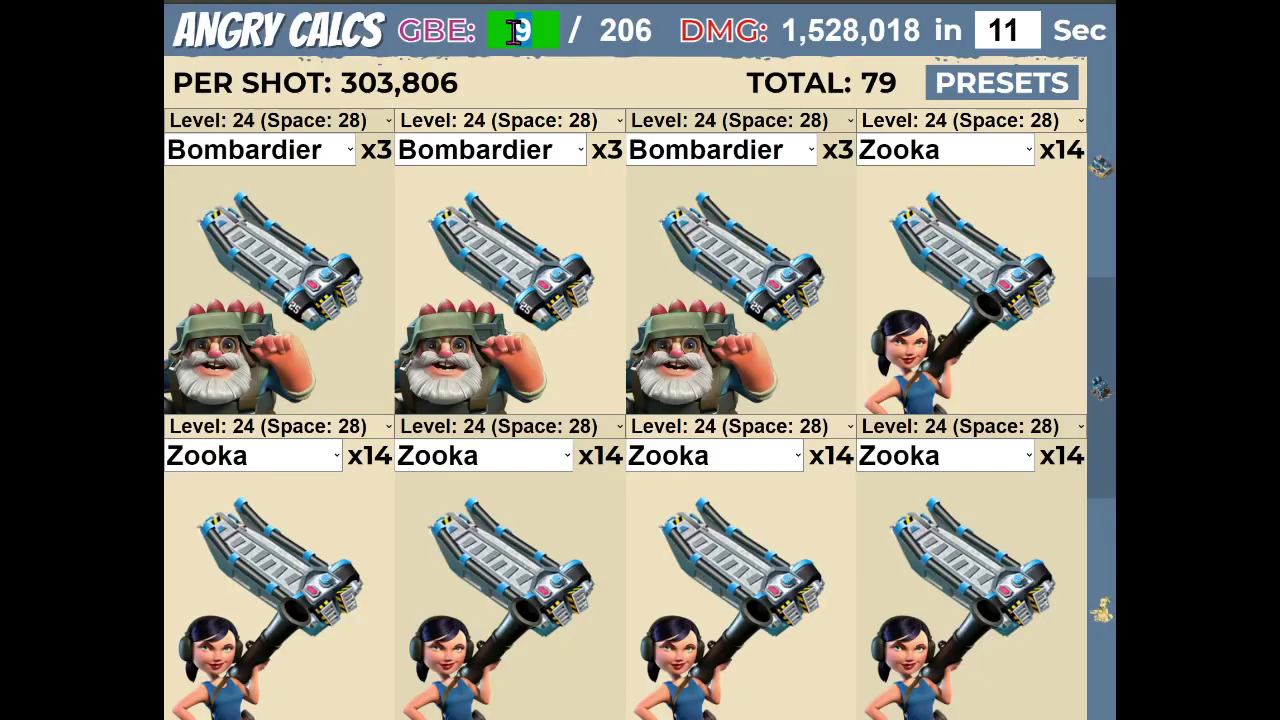
pyautogui.click(510, 33)
pyautogui.click(522, 34)
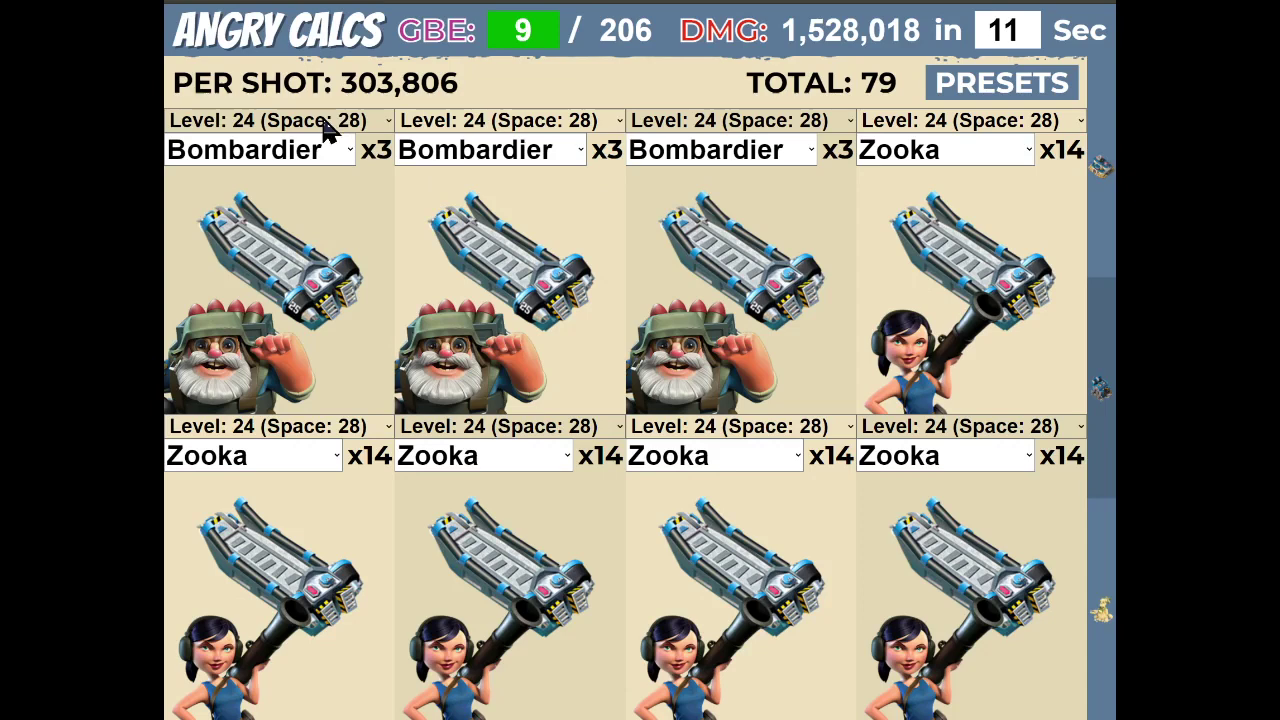
# Set the first landing craft to level 6 to compare its troop capacity and energy cost, and return it to level 24
pyautogui.click(338, 613)
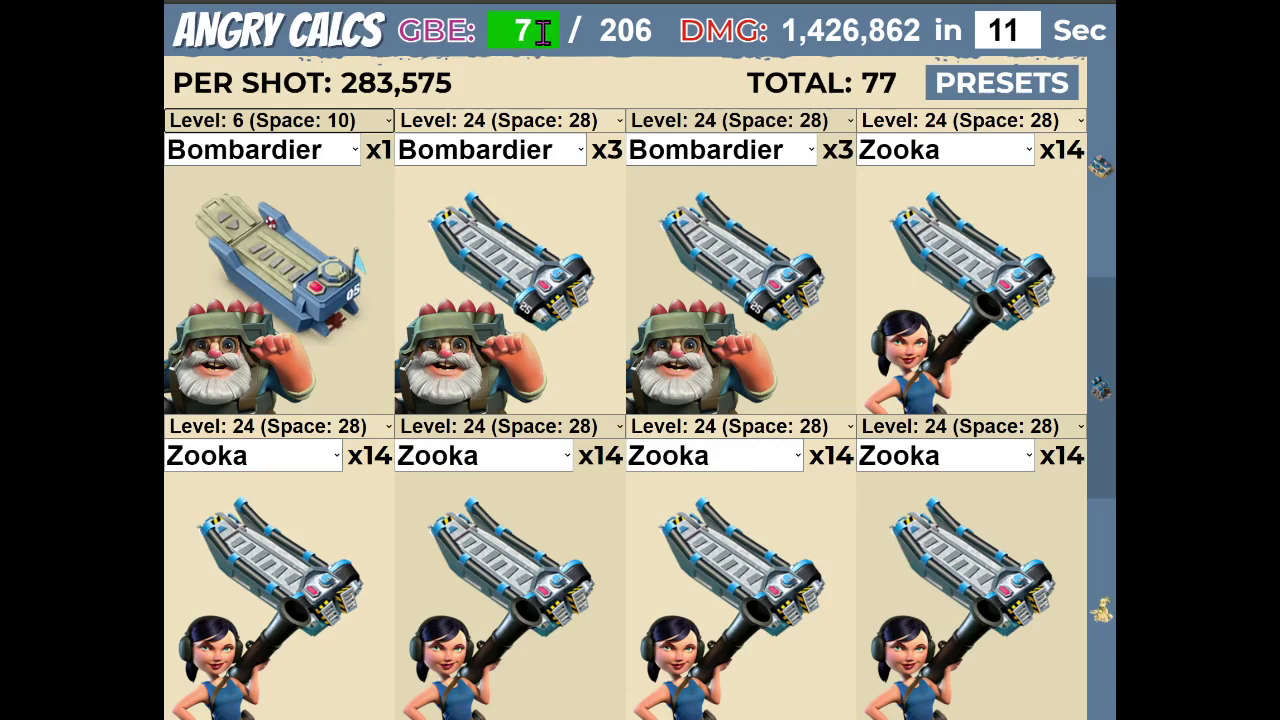
pyautogui.click(355, 130)
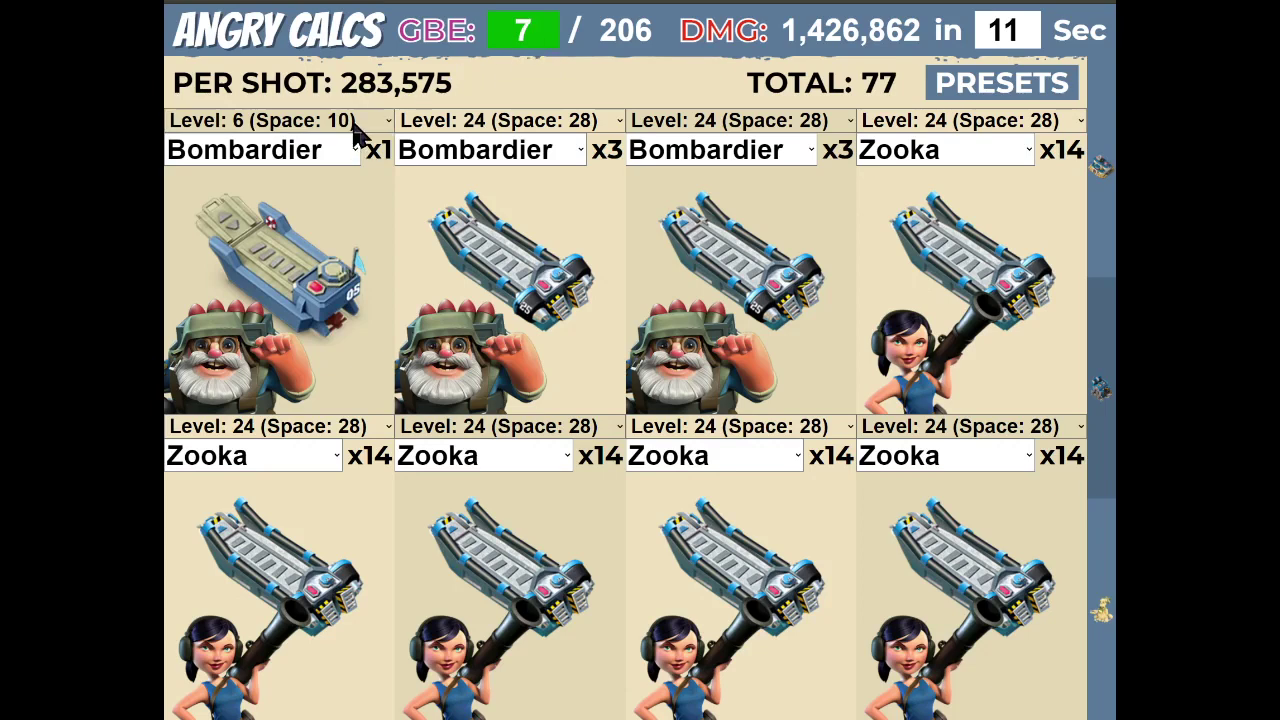
pyautogui.click(333, 187)
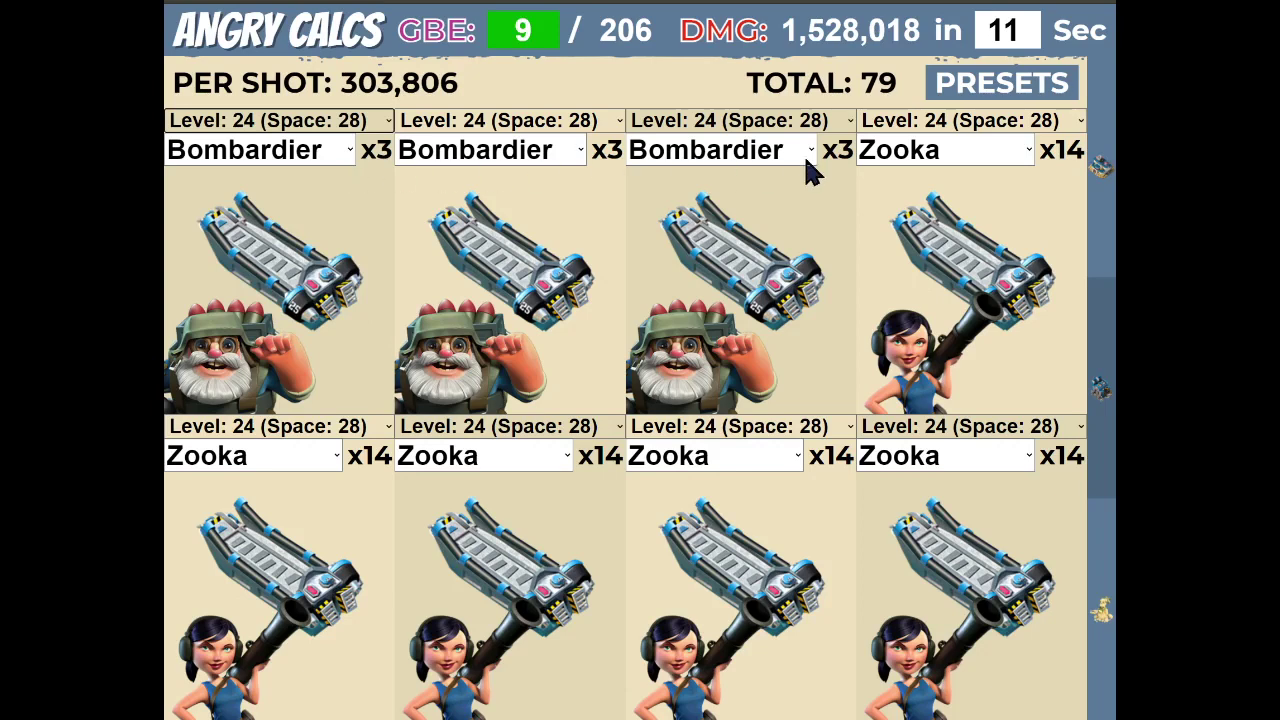
# Save the mixed Bombardier and Zooka setup as troop preset 2 with the name Zooka bombs
pyautogui.click(975, 92)
pyautogui.click(906, 174)
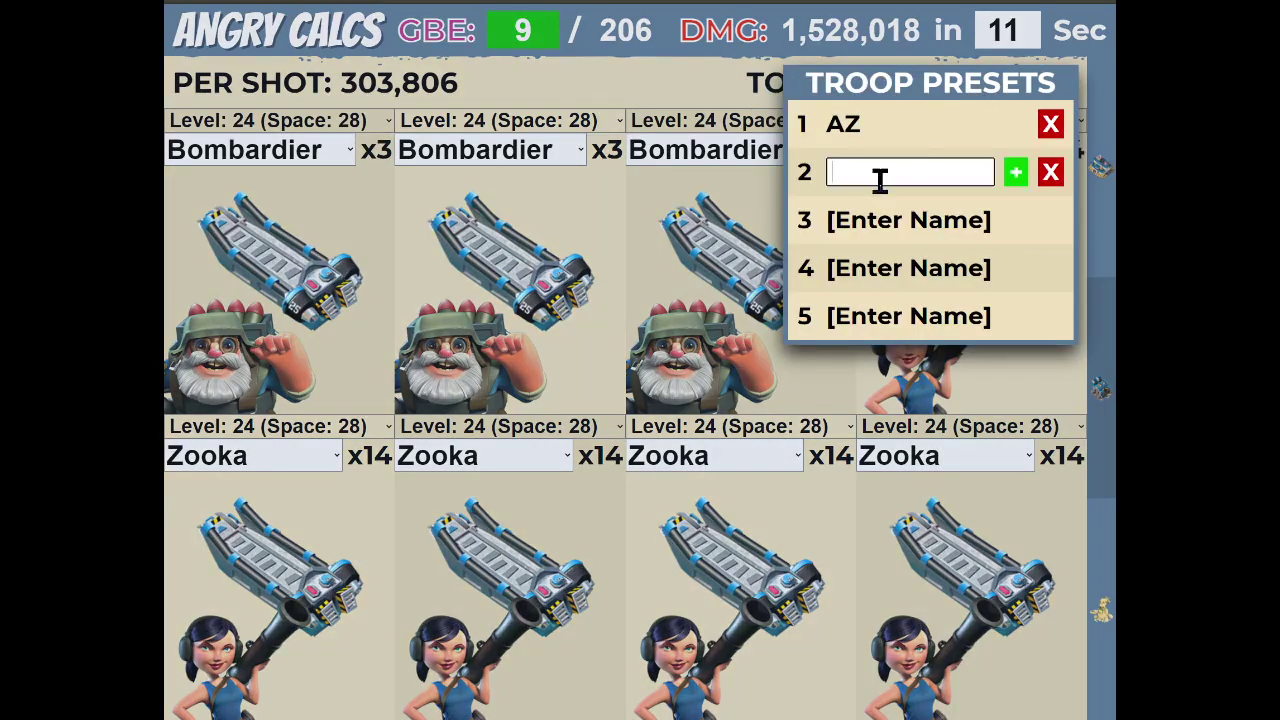
pyautogui.write('Zooka bombs')
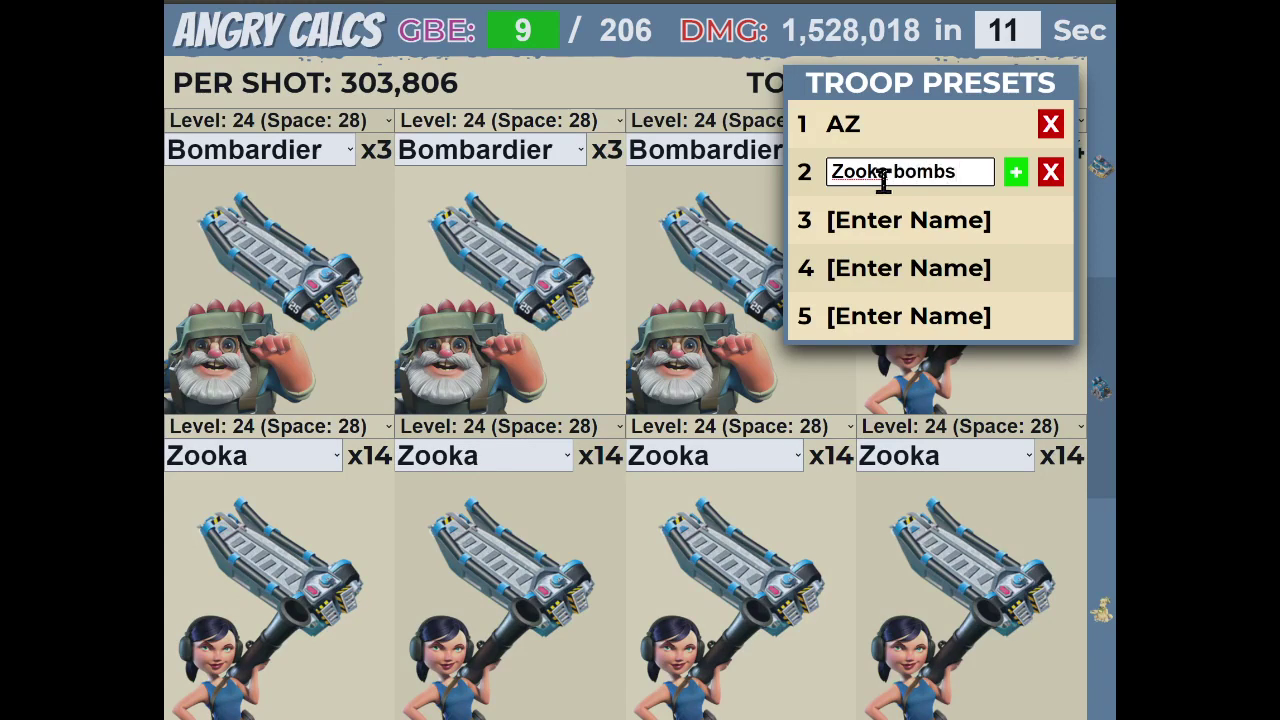
pyautogui.click(1016, 175)
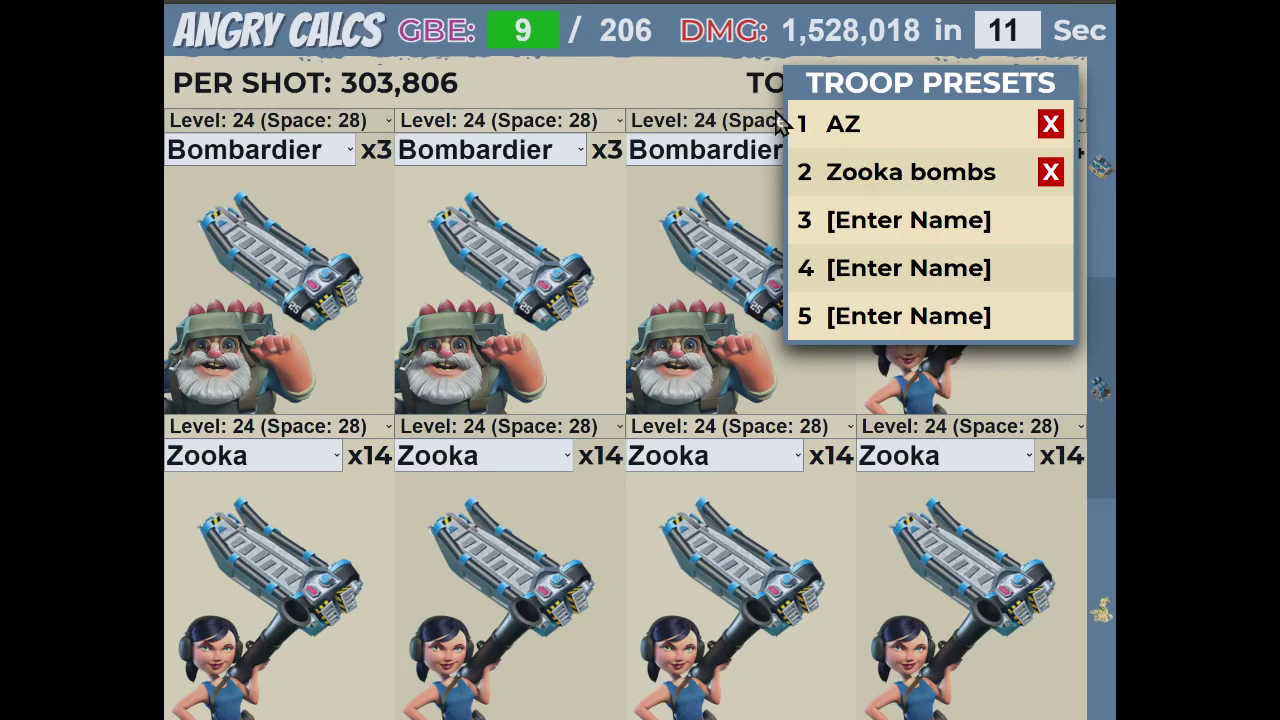
# Switch between the saved troop presets by loading AZ, Zooka bombs and AZ again
pyautogui.click(836, 138)
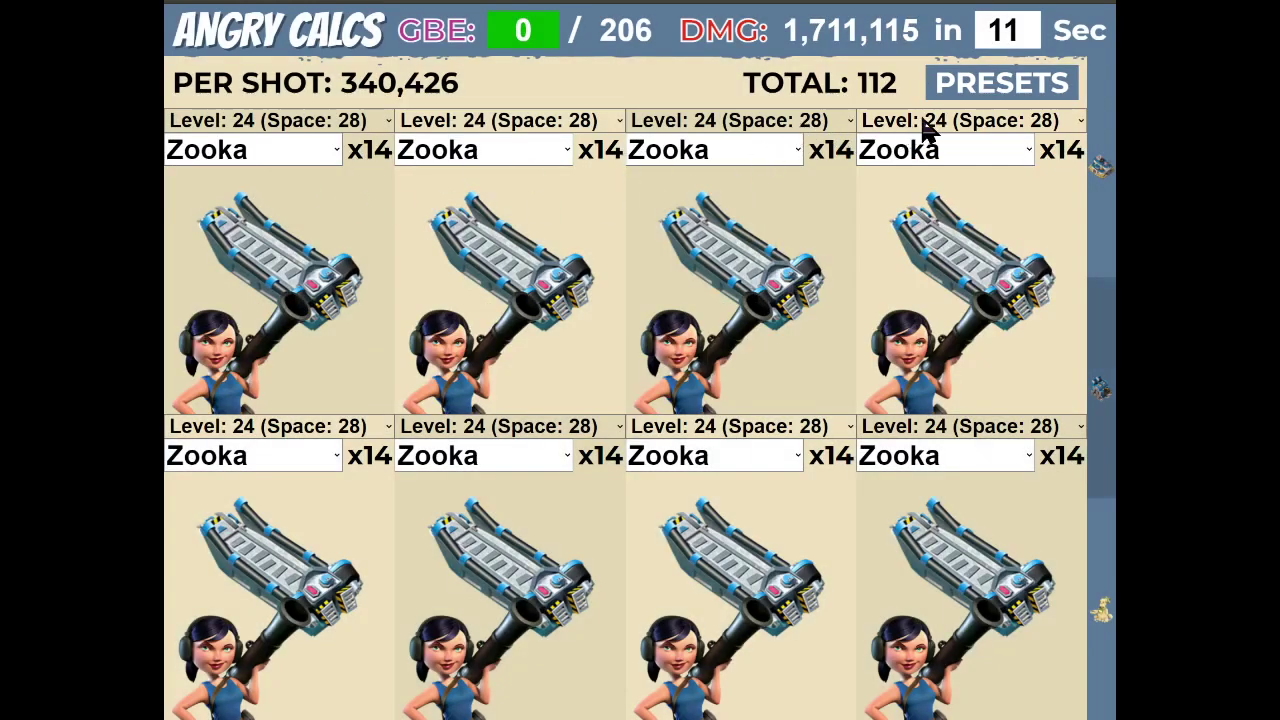
pyautogui.click(985, 88)
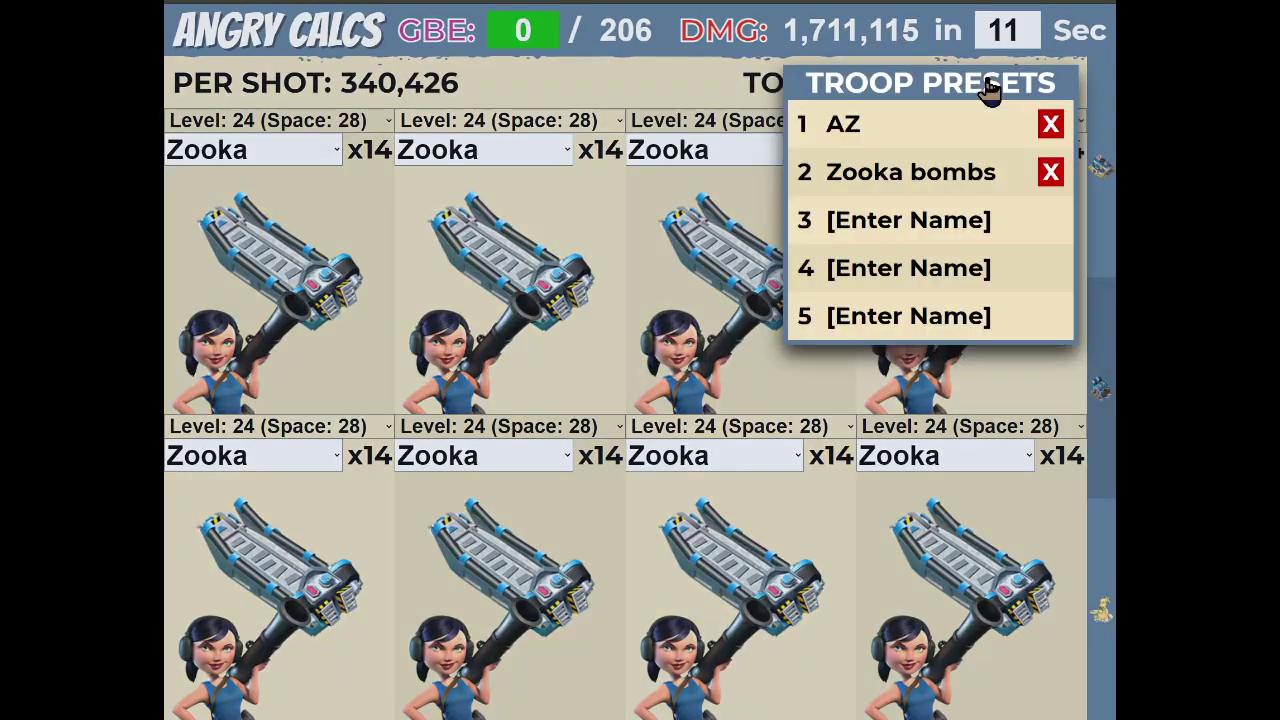
pyautogui.click(910, 182)
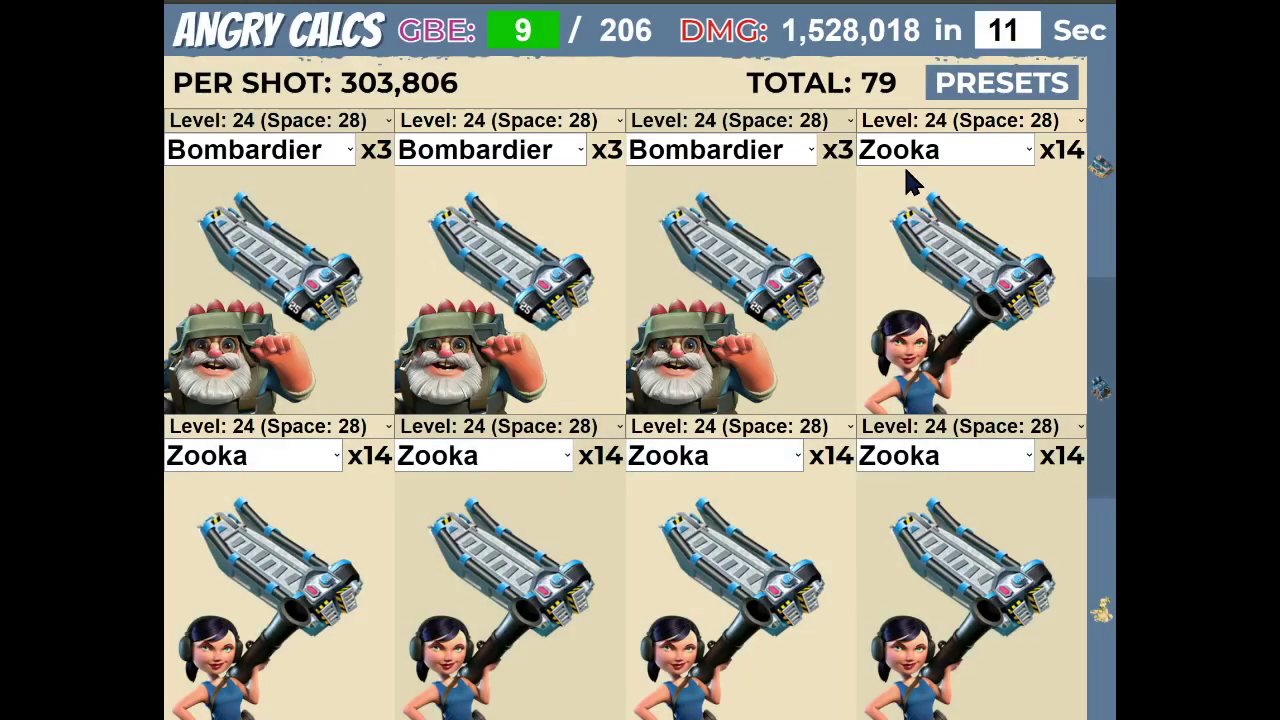
pyautogui.click(972, 99)
pyautogui.click(886, 134)
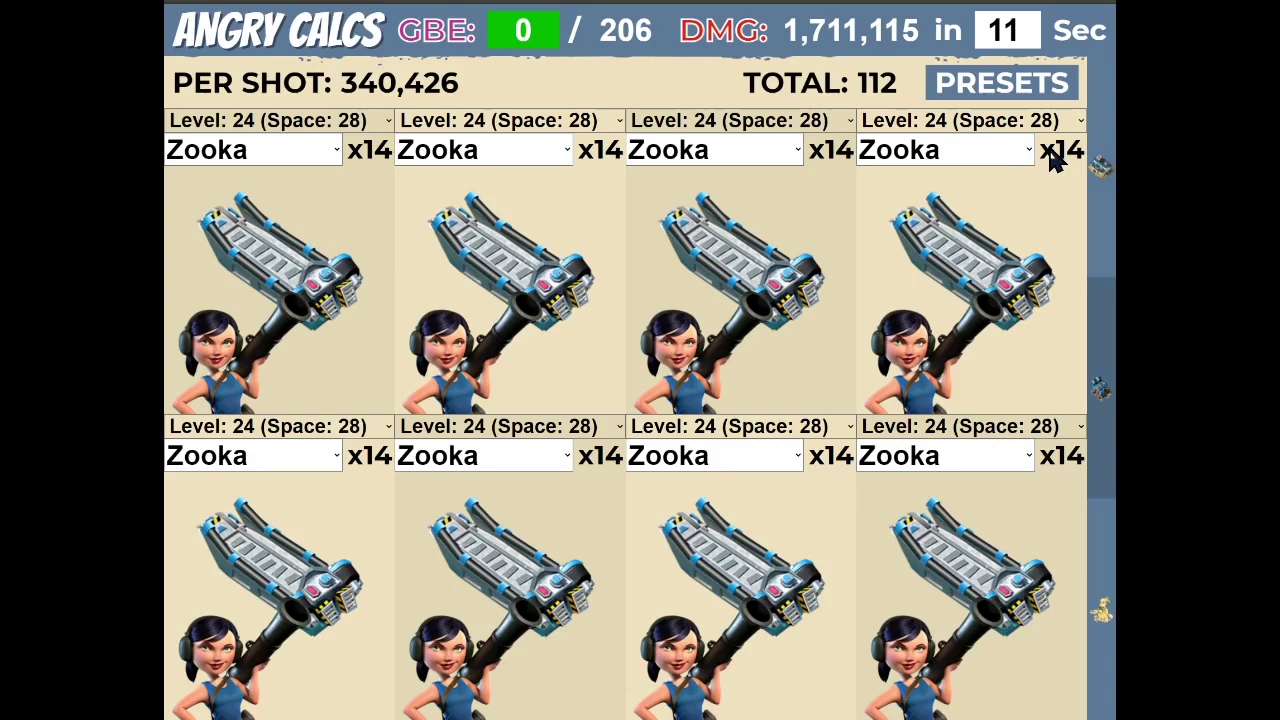
# Open the gunboat settings and look through the available gunboat levels, keeping level 23
pyautogui.click(1101, 168)
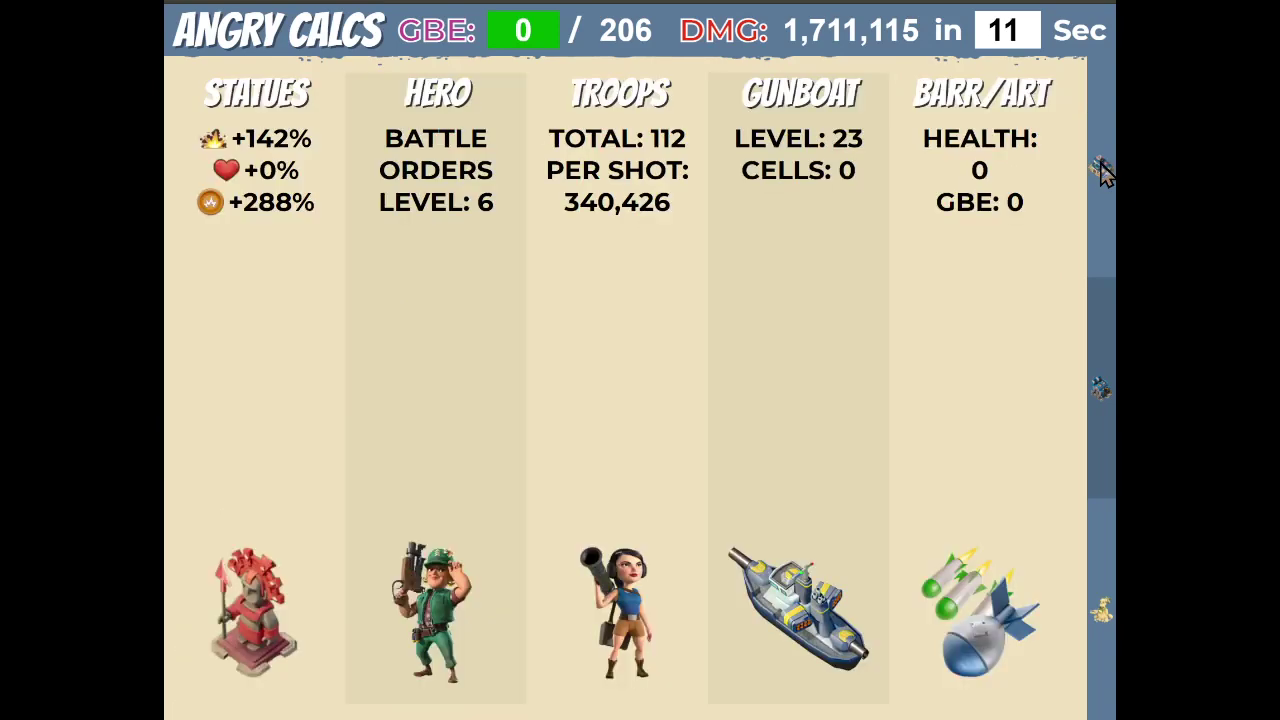
pyautogui.click(815, 110)
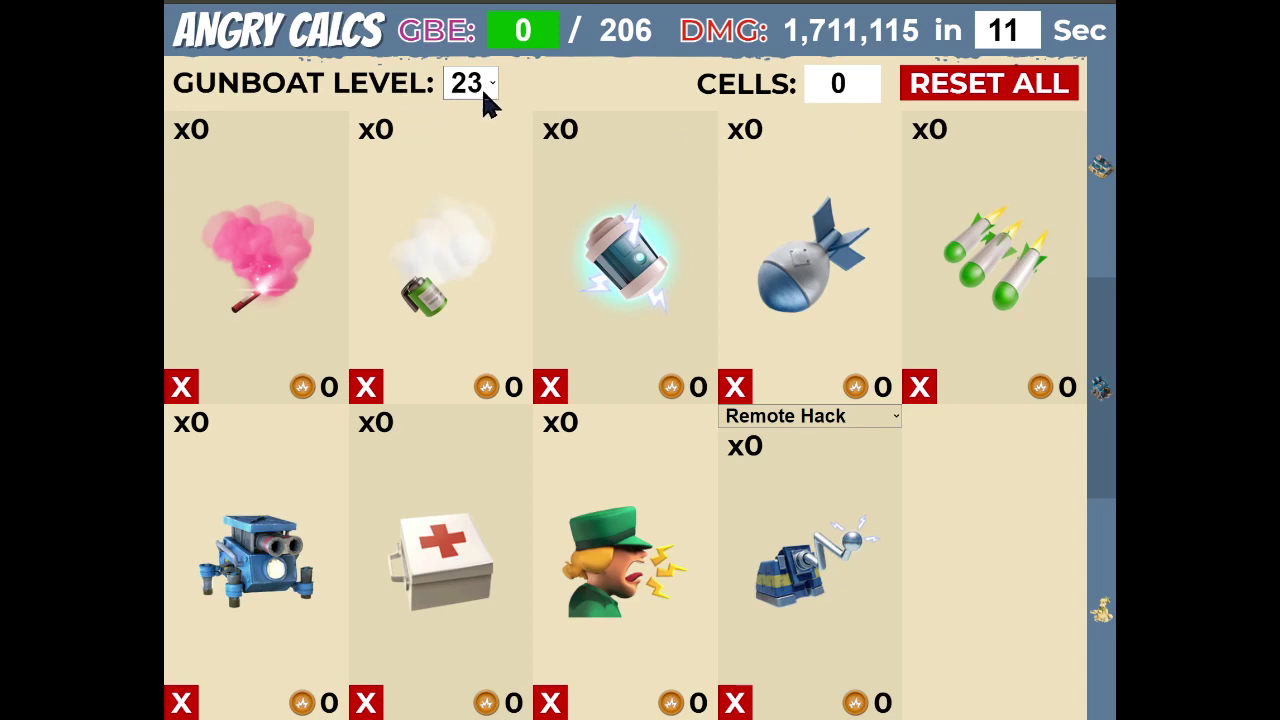
pyautogui.click(471, 151)
pyautogui.click(491, 87)
pyautogui.click(467, 262)
pyautogui.press('Down')
pyautogui.press('Down')
pyautogui.press('Down')
pyautogui.press('Down')
# Add four flares to the gunboat weapons
pyautogui.click(280, 226)
pyautogui.click(280, 226)
pyautogui.click(280, 226)
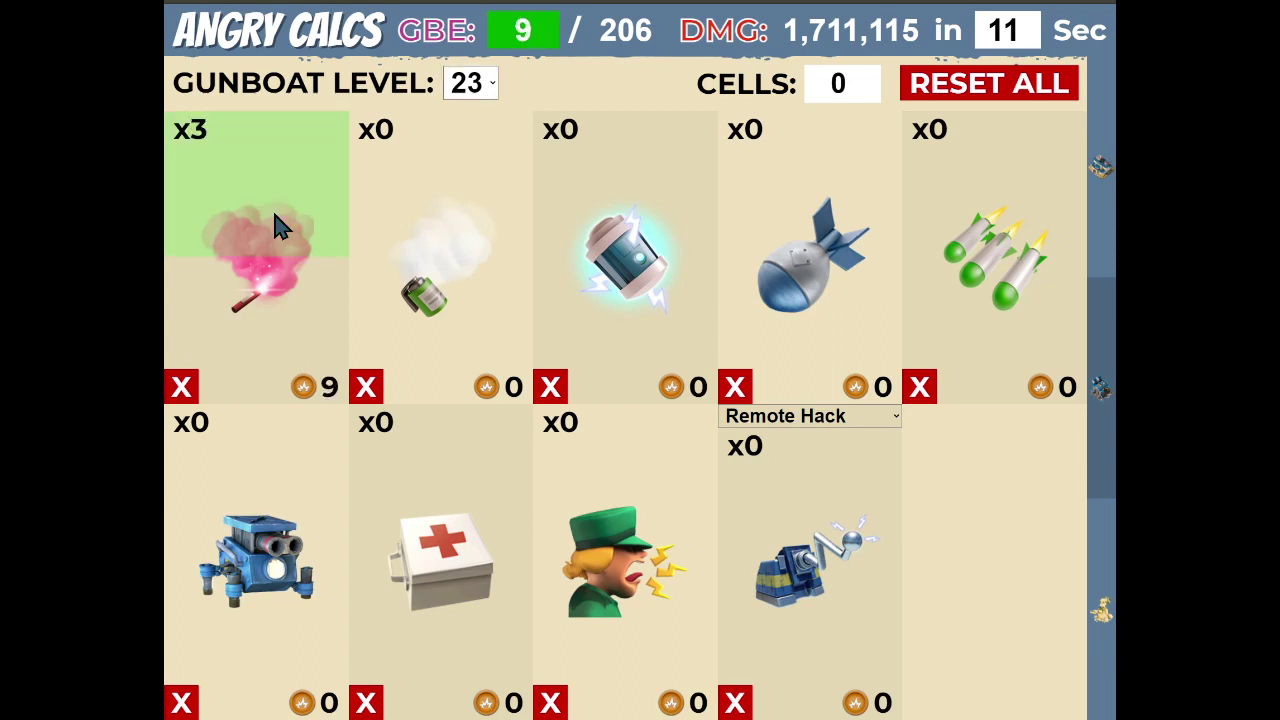
pyautogui.click(280, 226)
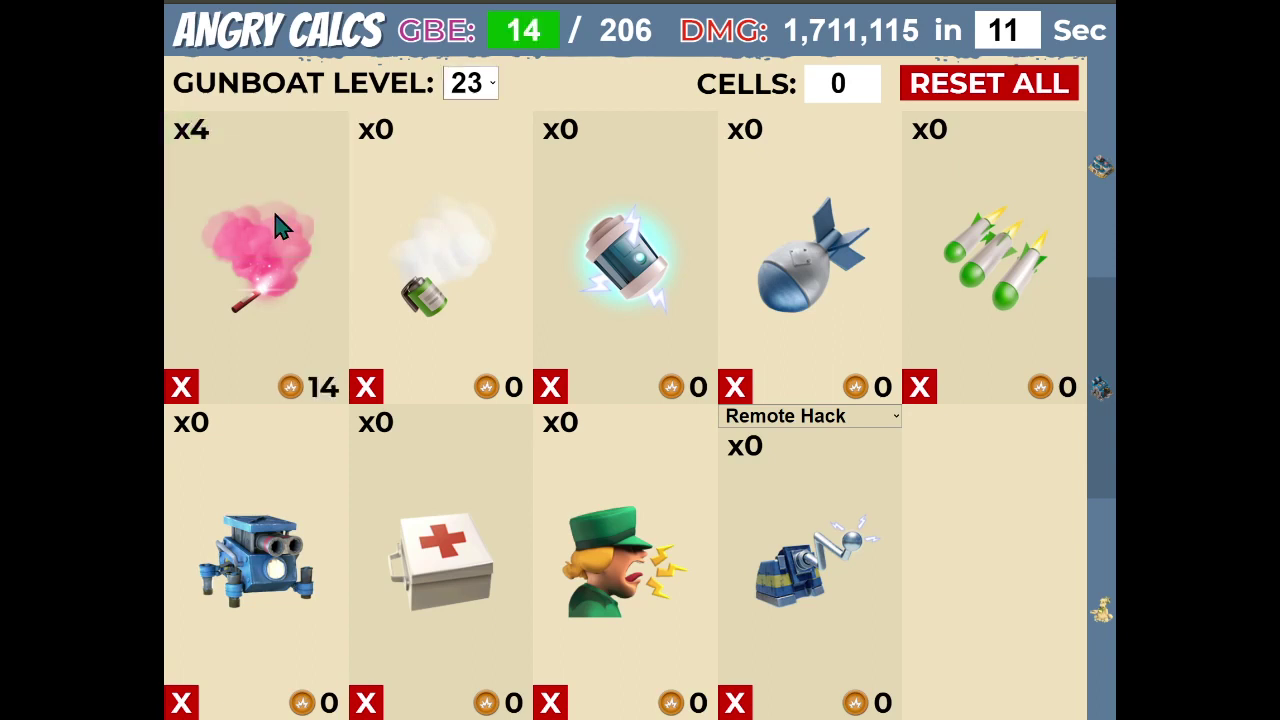
# Add ten smoke screens to the gunboat weapons
pyautogui.click(453, 220)
pyautogui.click(453, 220)
pyautogui.click(452, 210)
pyautogui.click(452, 210)
pyautogui.click(451, 210)
pyautogui.click(447, 210)
pyautogui.click(444, 210)
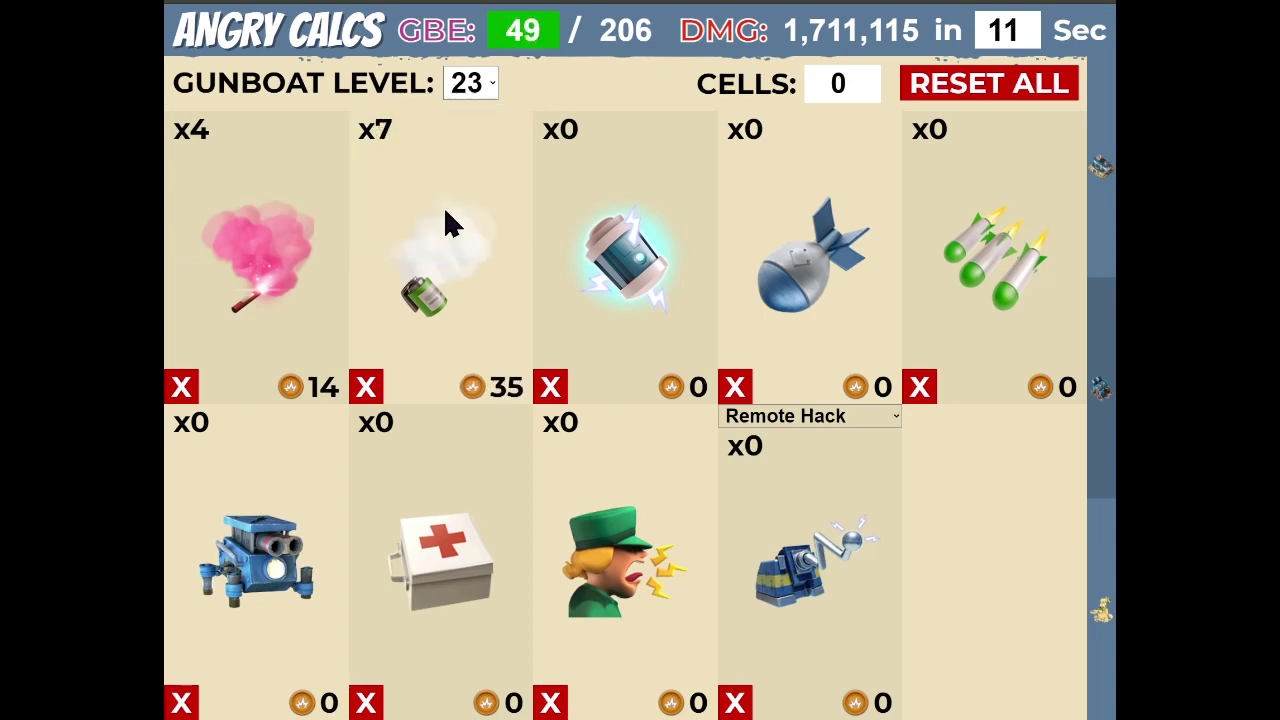
pyautogui.click(439, 210)
pyautogui.click(435, 210)
pyautogui.click(436, 220)
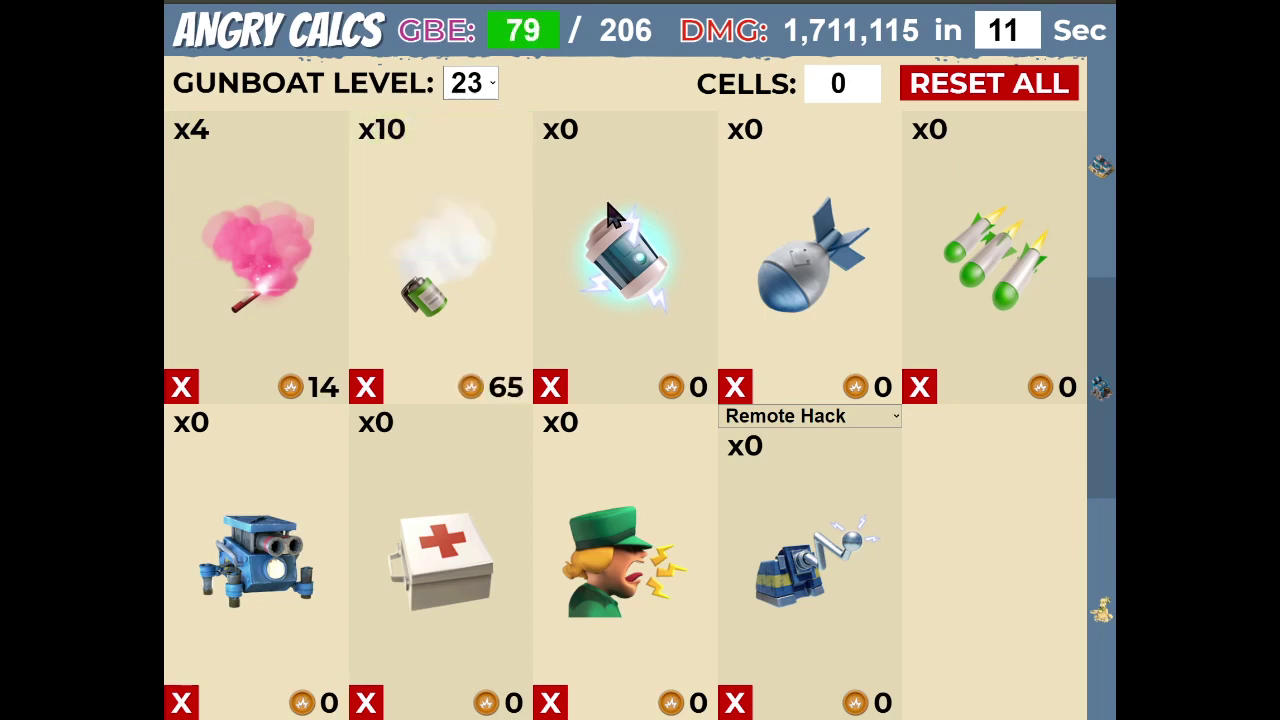
# Add four shock bombs, one artillery shot and one use of the Battle Orders hero ability to the gunboat
pyautogui.click(613, 213)
pyautogui.click(613, 213)
pyautogui.click(613, 213)
pyautogui.click(613, 213)
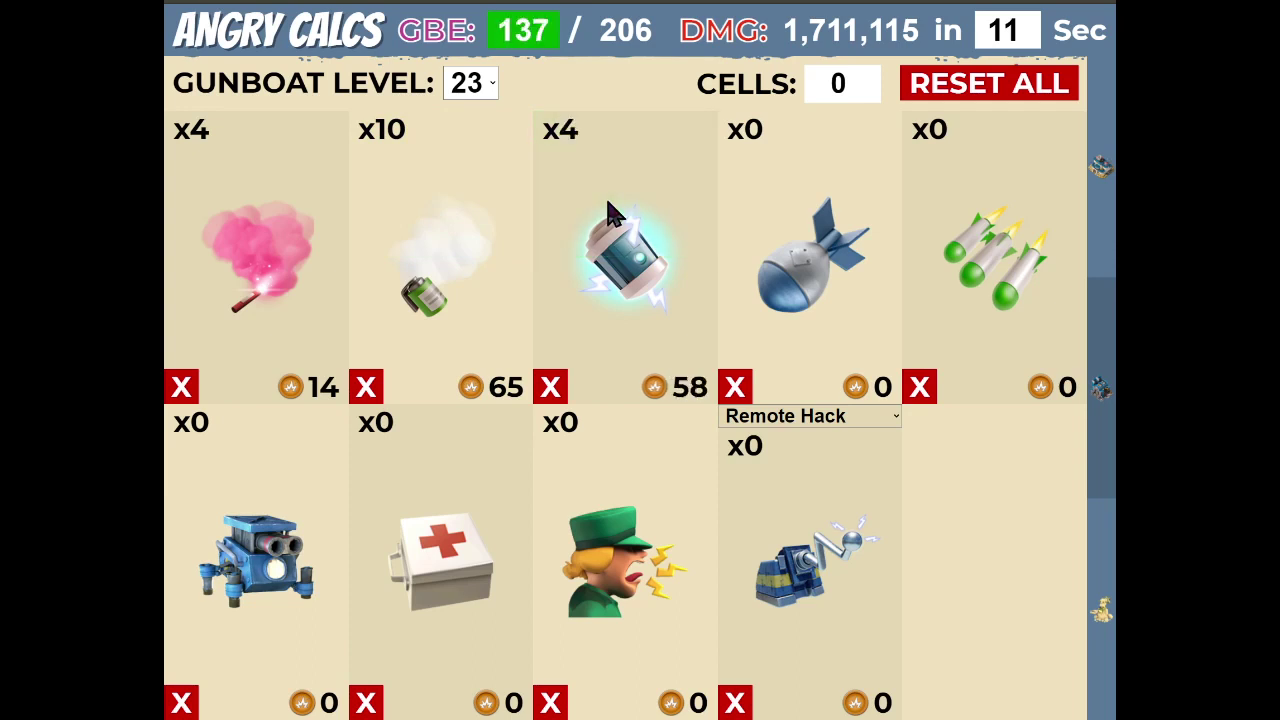
pyautogui.click(780, 215)
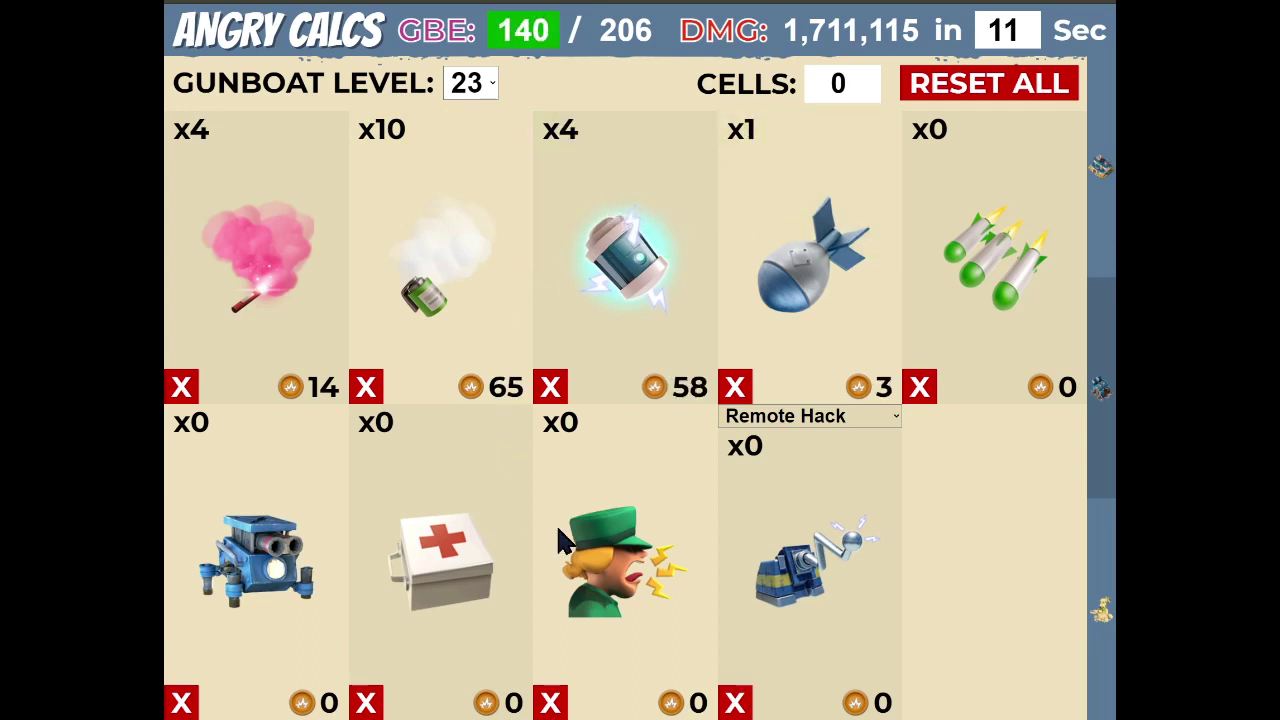
pyautogui.click(594, 520)
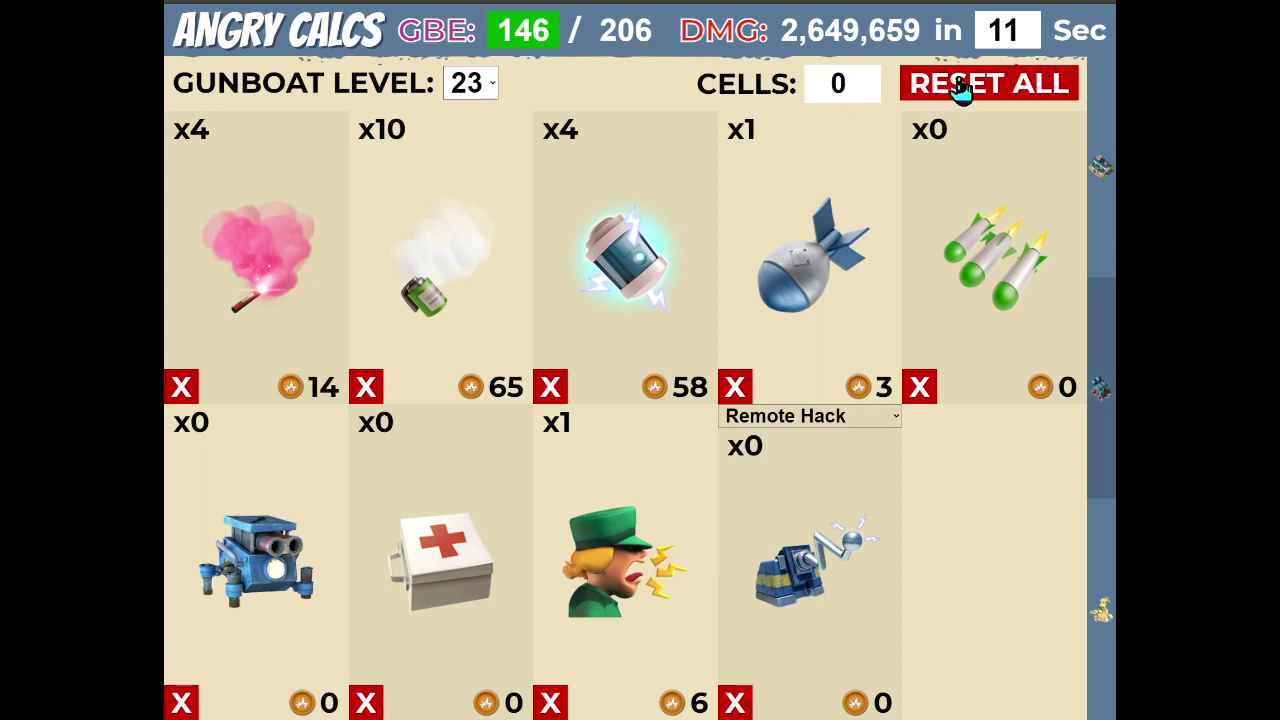
# Examine the damage and speed breakdown for the Zooka troops with Battle Orders, and close it
pyautogui.moveTo(983, 44); pyautogui.dragTo(1022, 40)
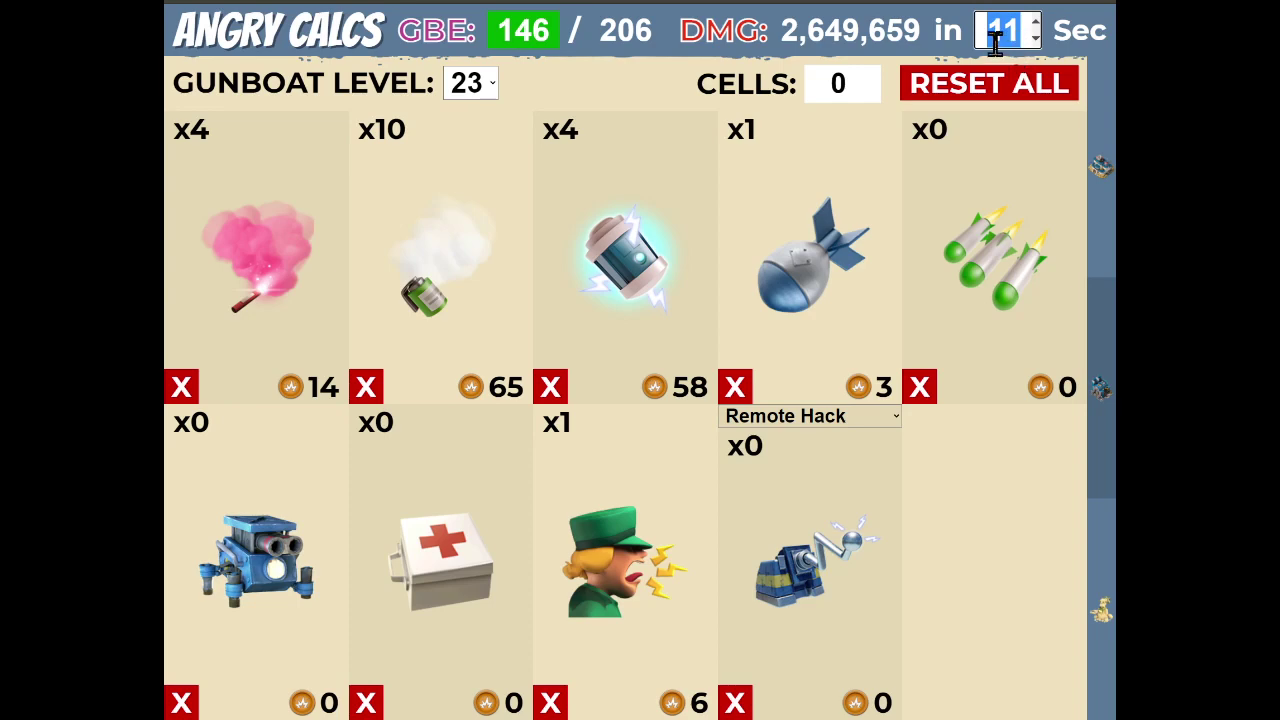
pyautogui.moveTo(990, 30)
pyautogui.mouseDown()
pyautogui.moveTo(1000, 37)
pyautogui.moveTo(985, 31)
pyautogui.mouseUp()
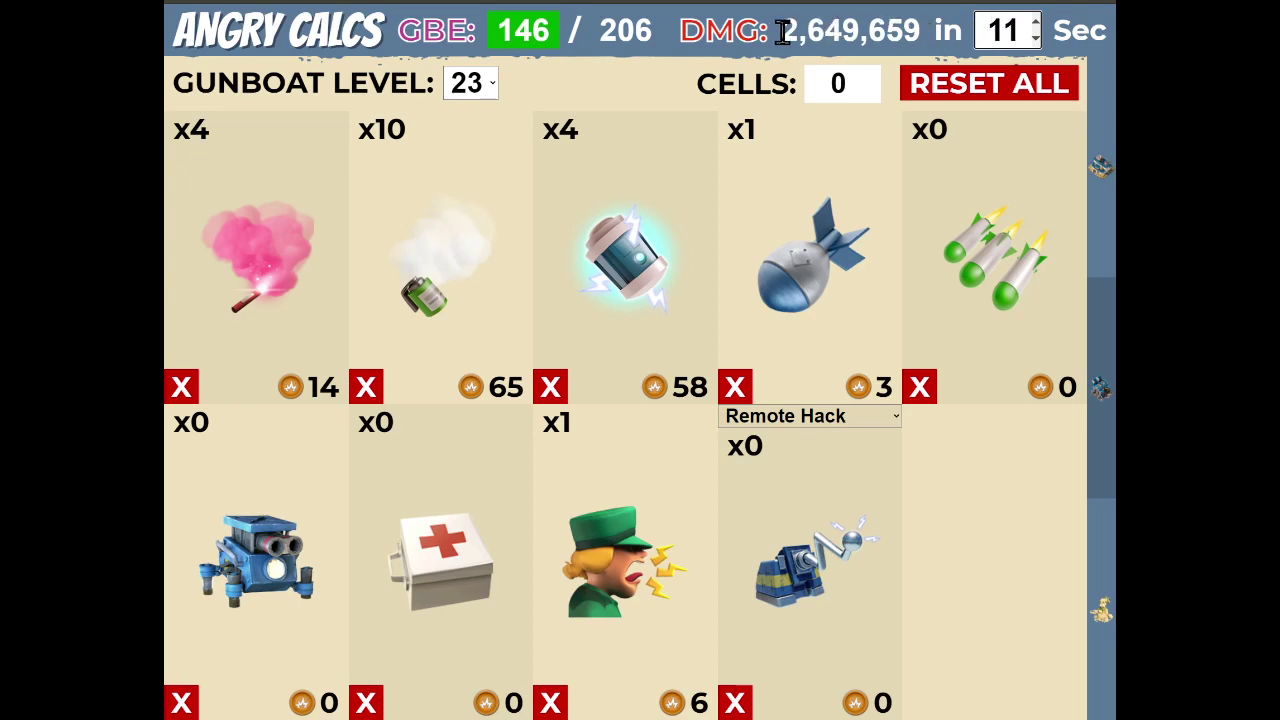
pyautogui.moveTo(783, 30); pyautogui.dragTo(917, 41)
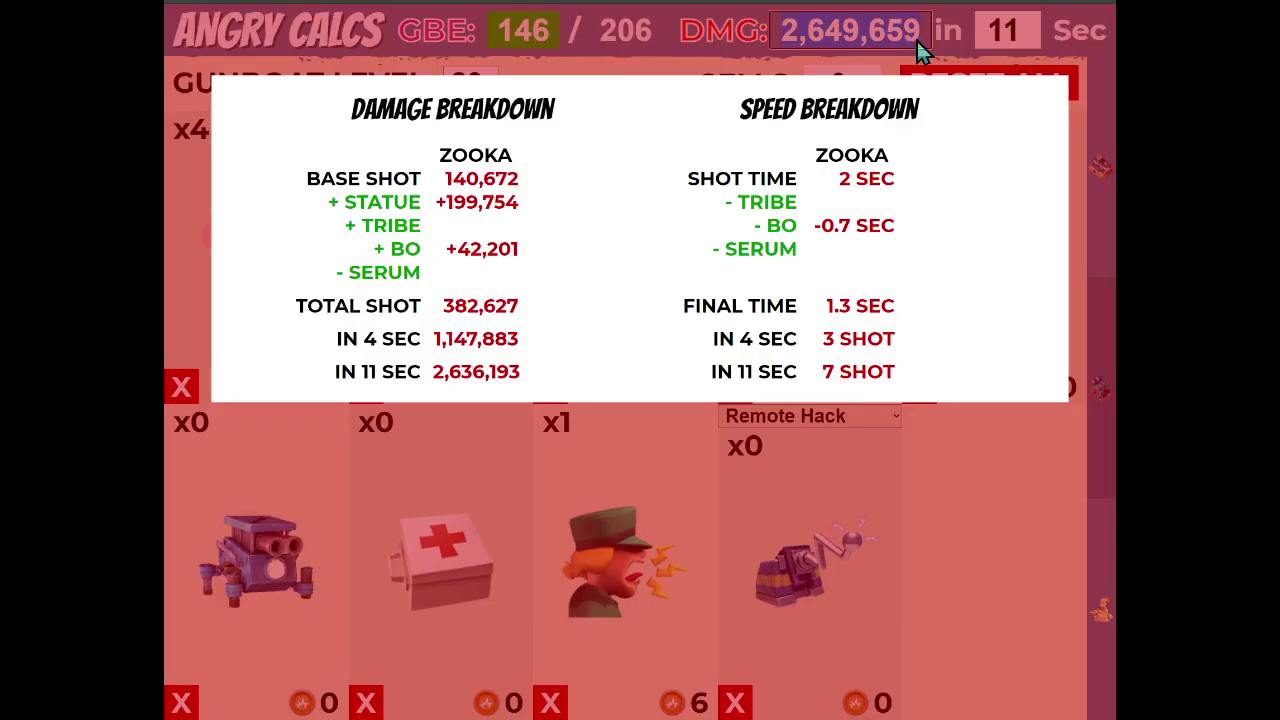
pyautogui.click(980, 186)
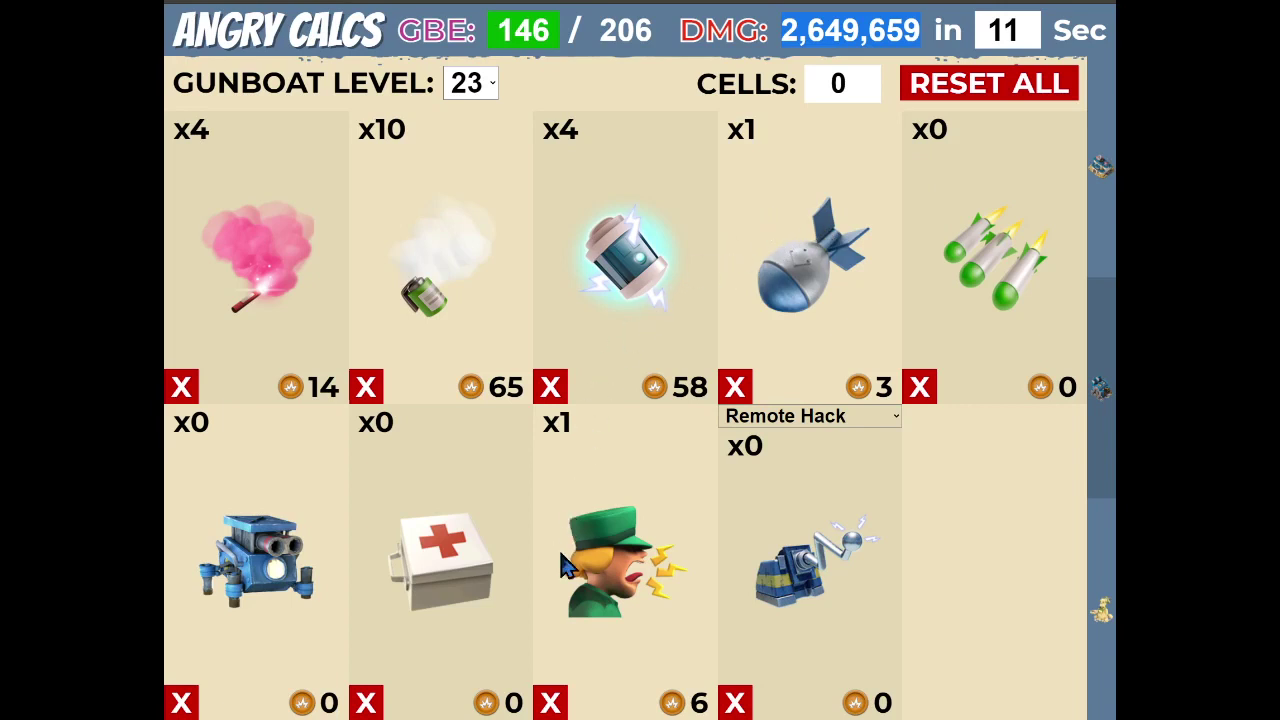
# Compare the damage with a second Battle Orders use and with a duration of 14 seconds, restoring one use and 11 seconds
pyautogui.click(617, 555)
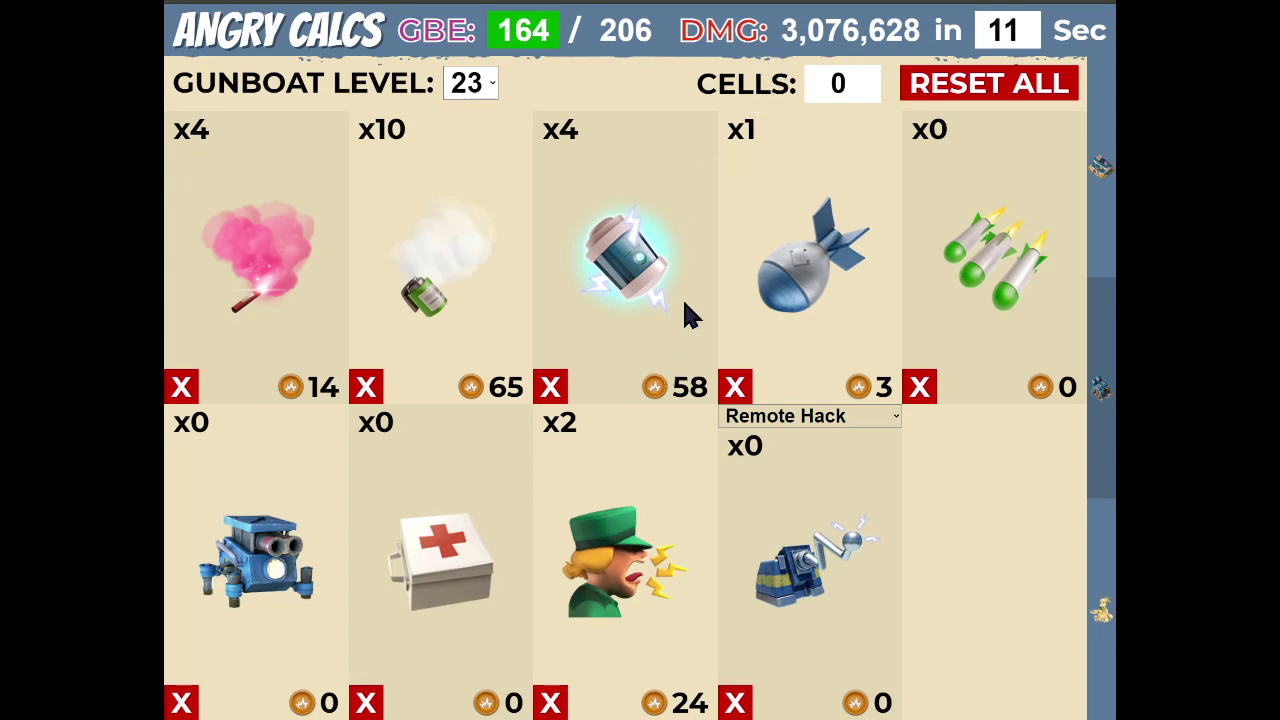
pyautogui.click(609, 628)
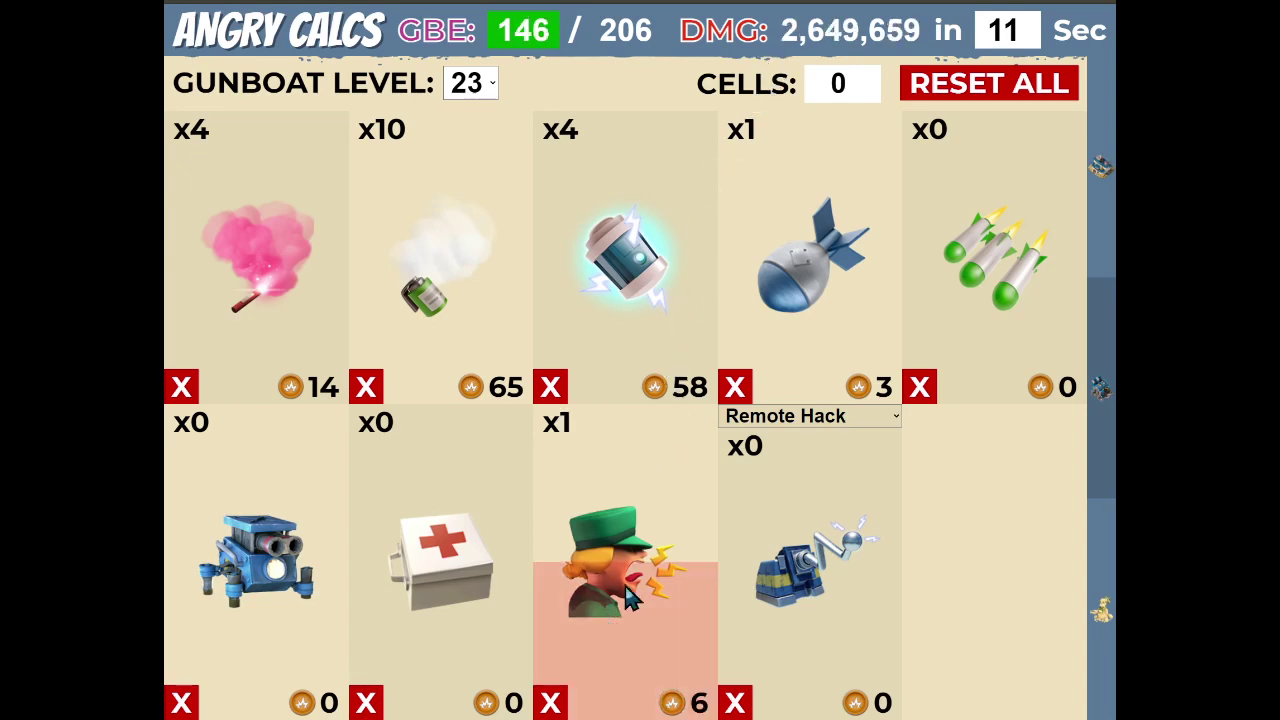
pyautogui.click(1037, 24)
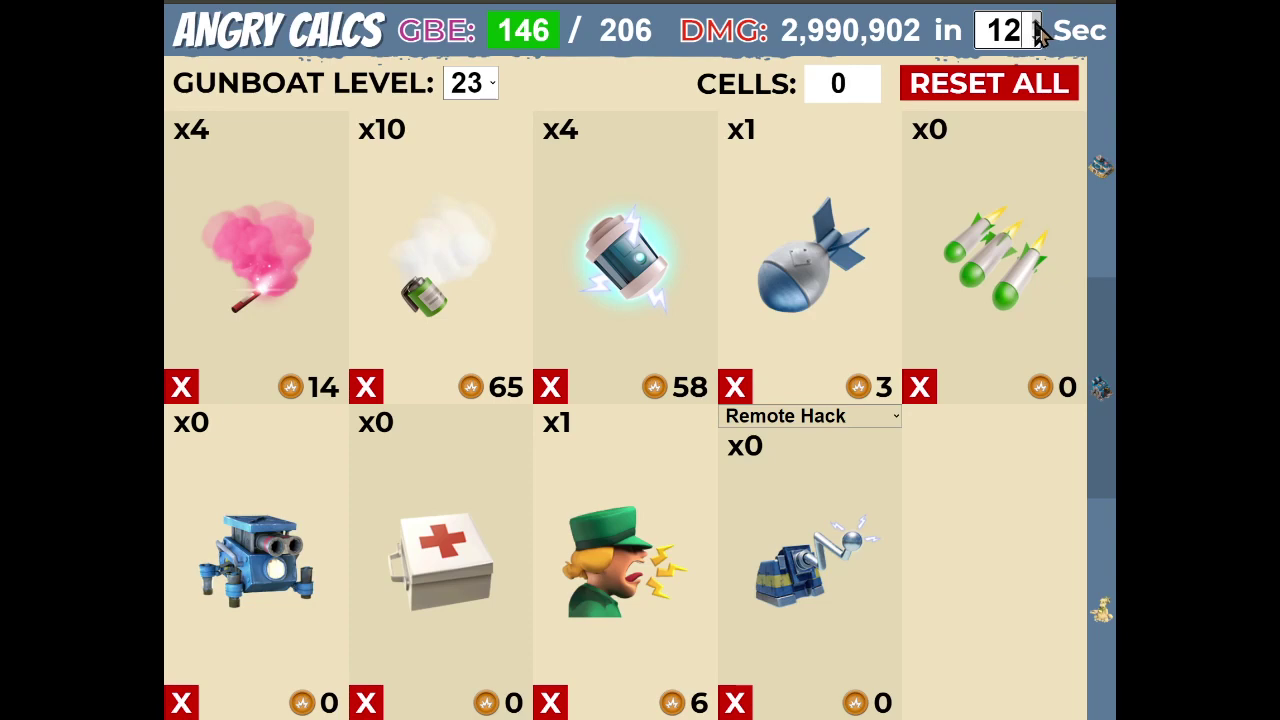
pyautogui.click(1037, 24)
pyautogui.click(1037, 24)
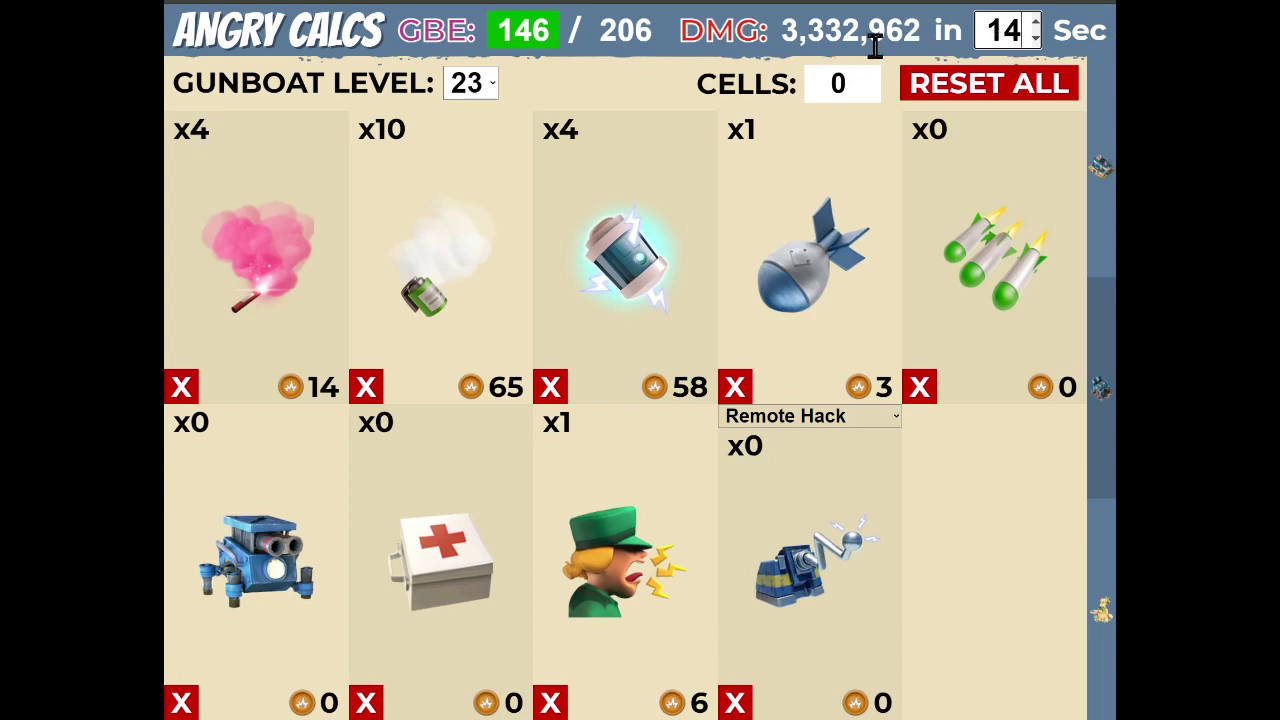
pyautogui.click(1035, 39)
pyautogui.click(1035, 41)
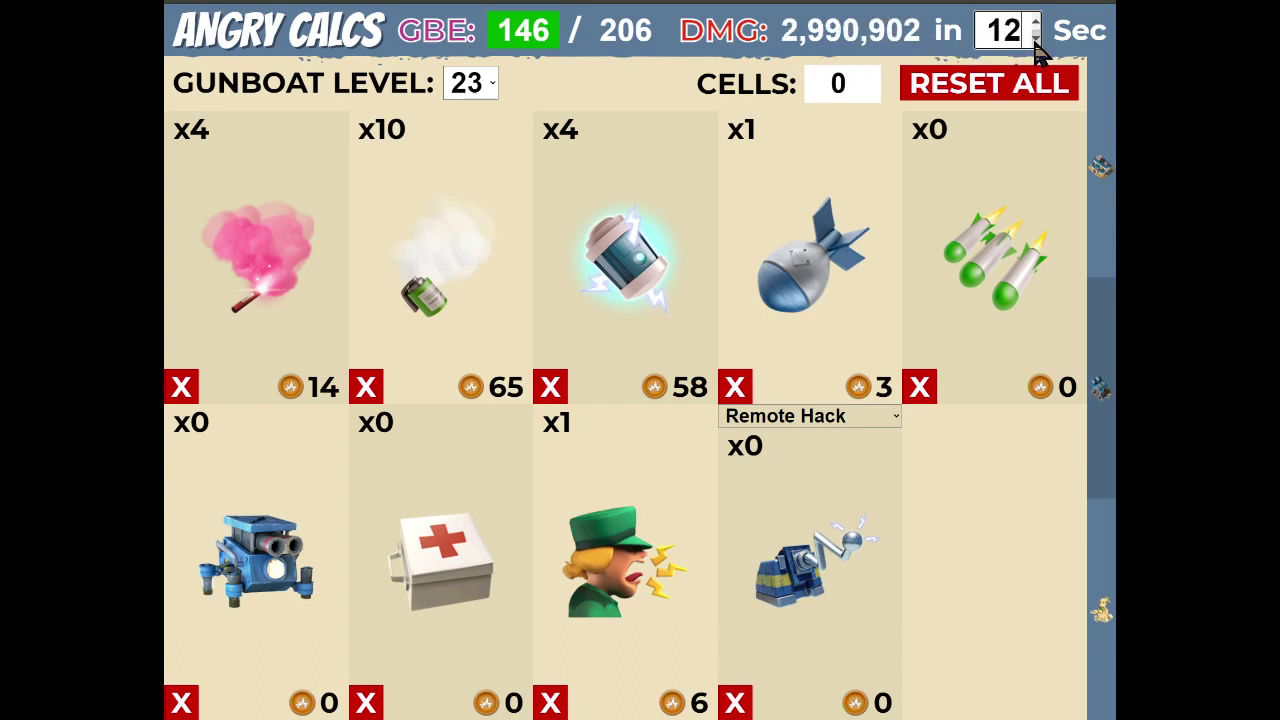
pyautogui.click(1035, 41)
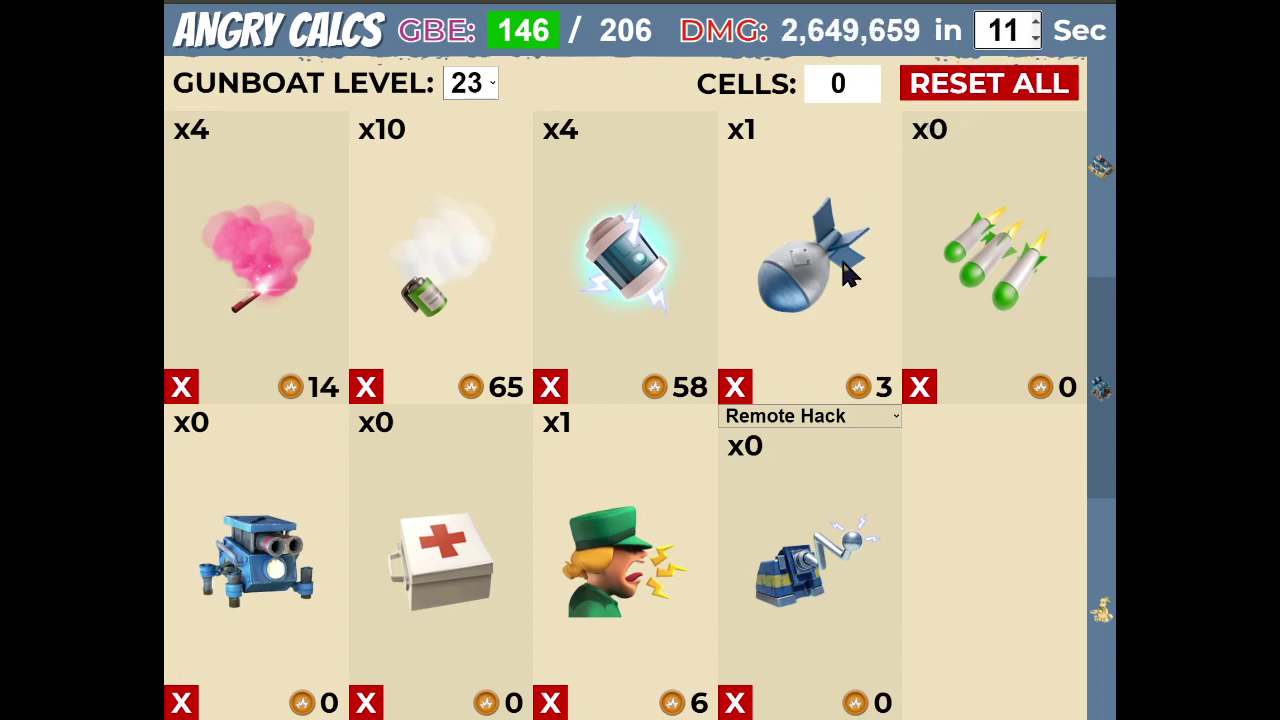
# Clear the selectable gunboat weapon, choose Remote Hack again and add two uses of it
pyautogui.click(808, 420)
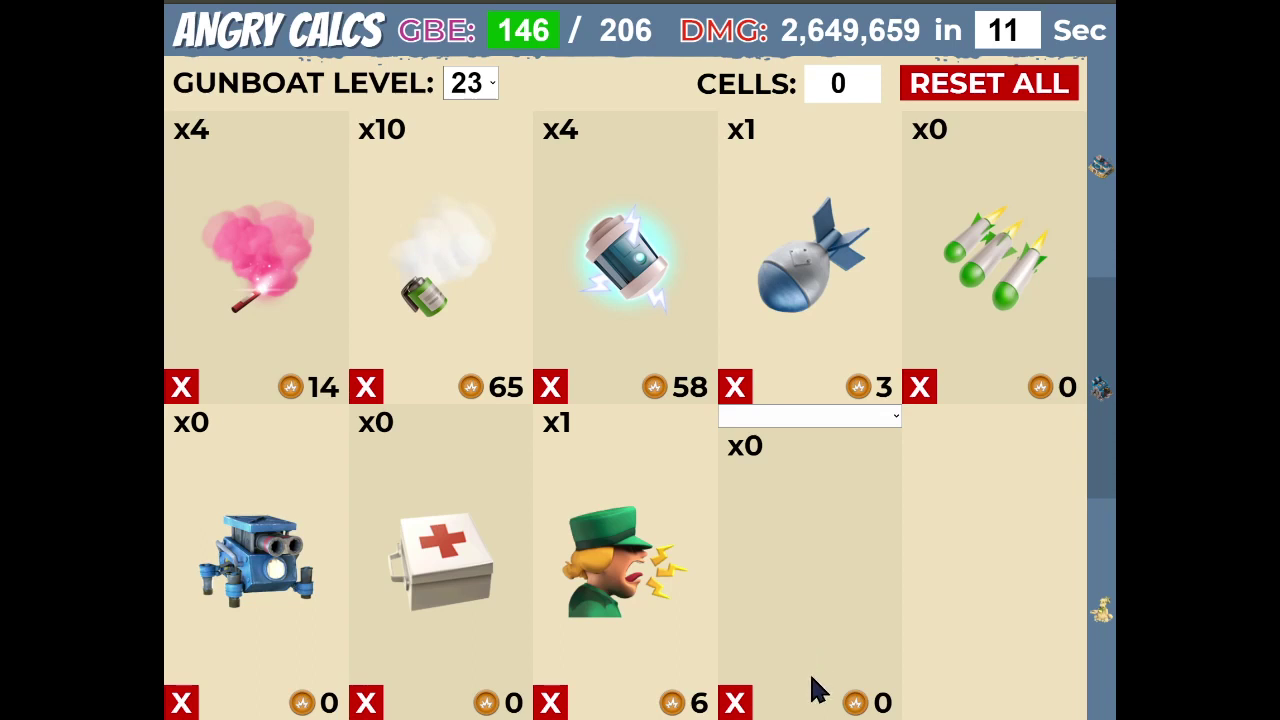
pyautogui.click(791, 611)
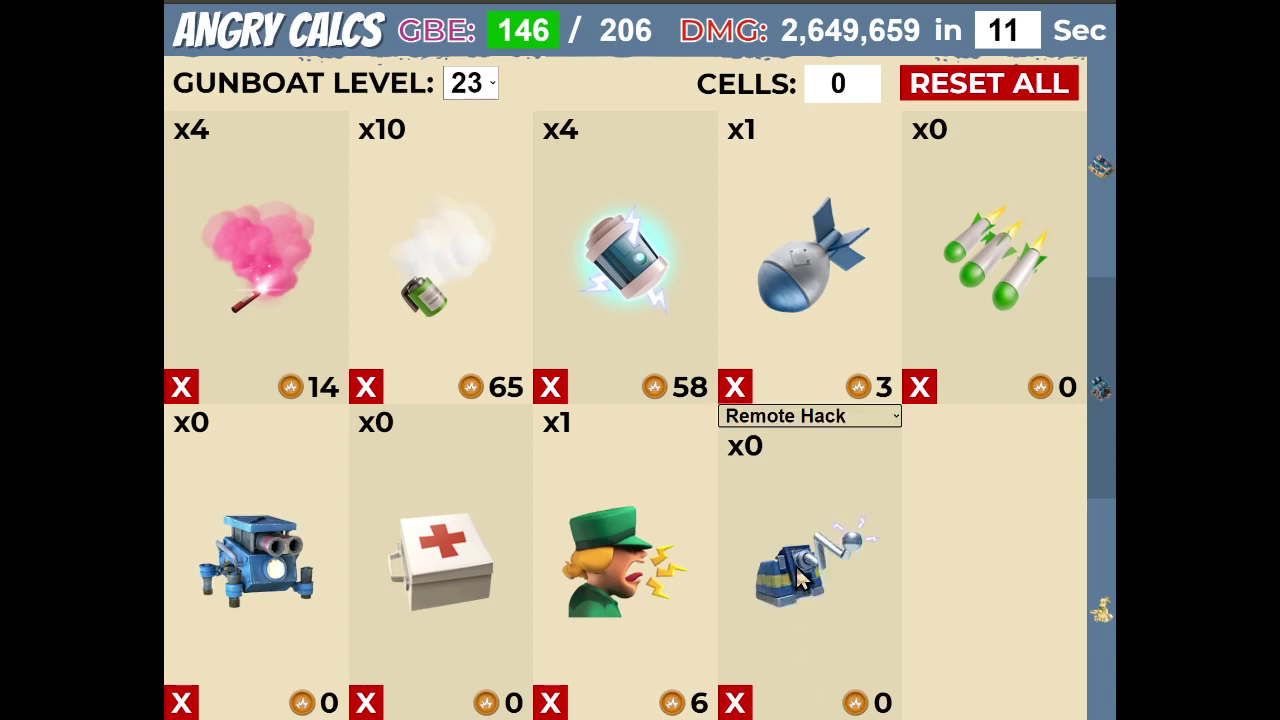
pyautogui.click(796, 566)
pyautogui.click(800, 560)
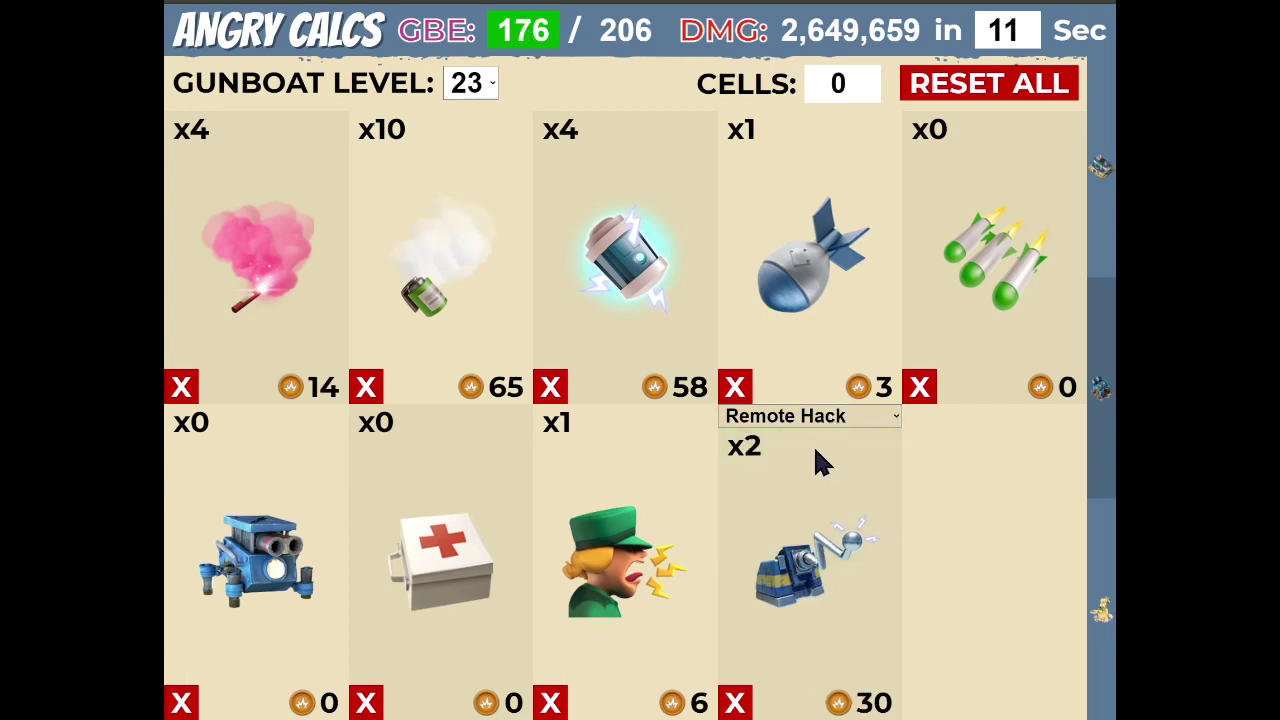
# Switch the selectable gunboat weapon through Cryobomb, Crystal Shield and Remote Hack to compare energy costs, and leave its selection blank
pyautogui.click(812, 474)
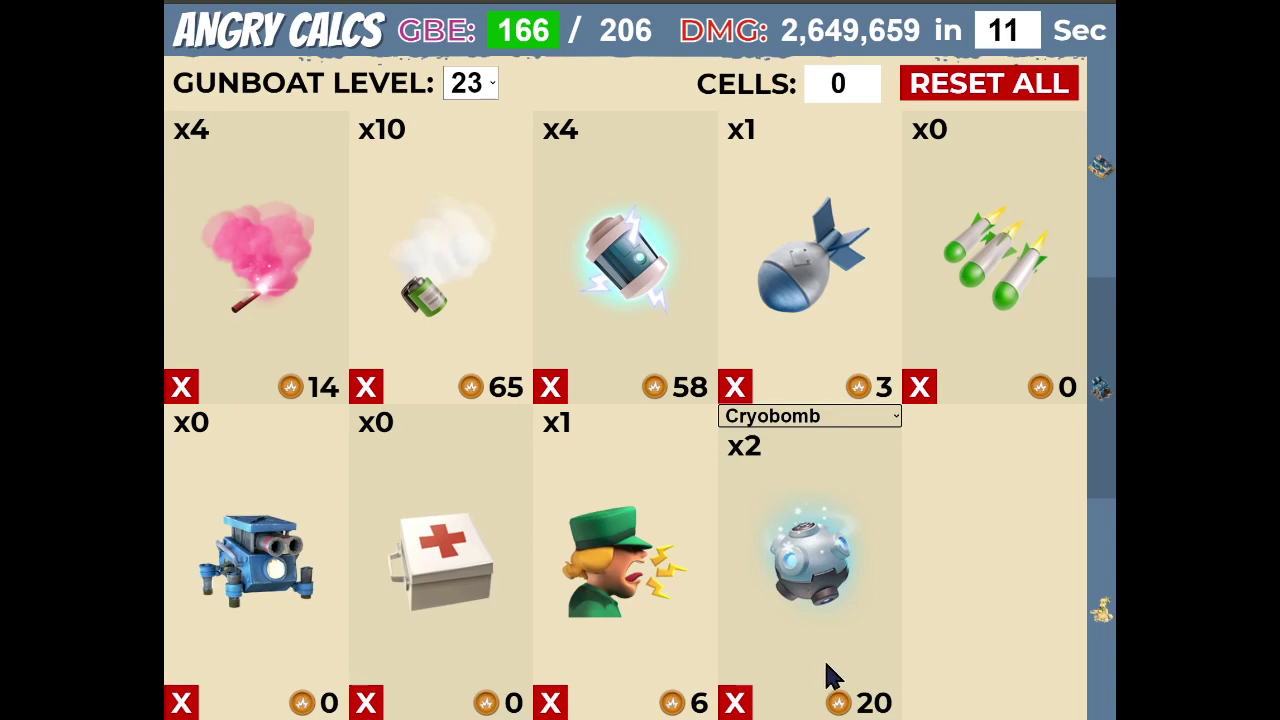
pyautogui.click(826, 424)
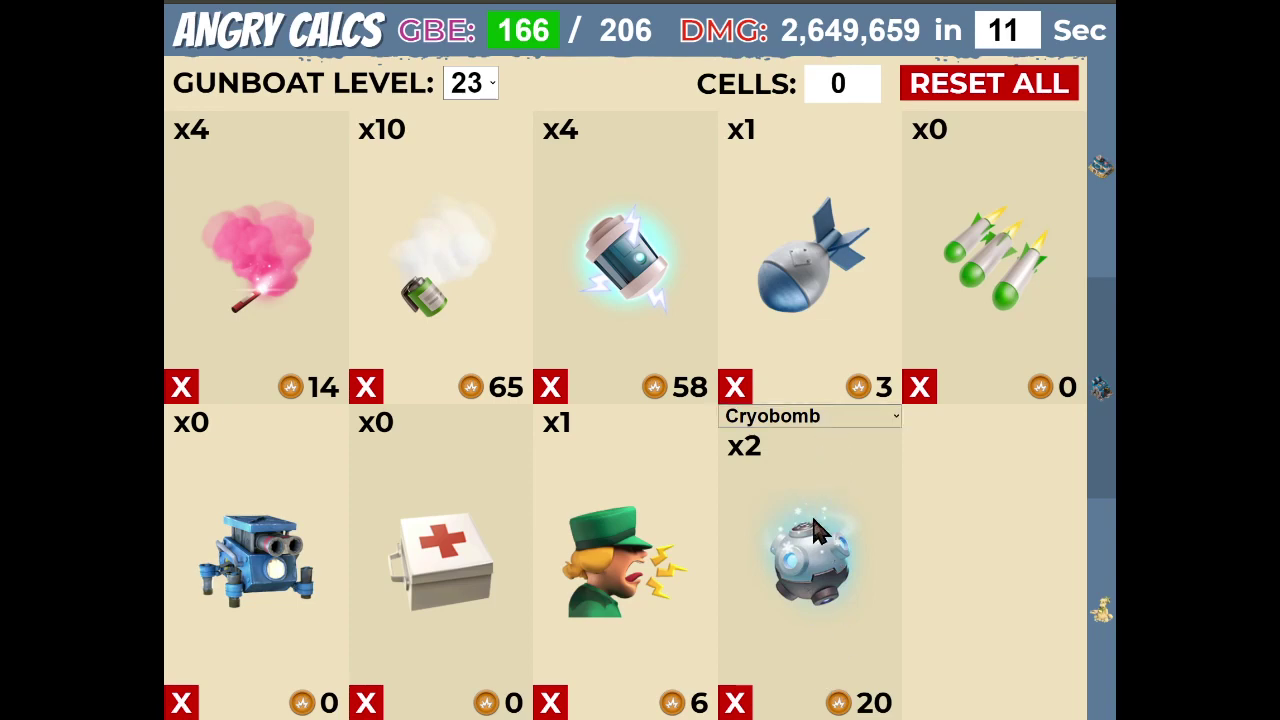
pyautogui.click(813, 520)
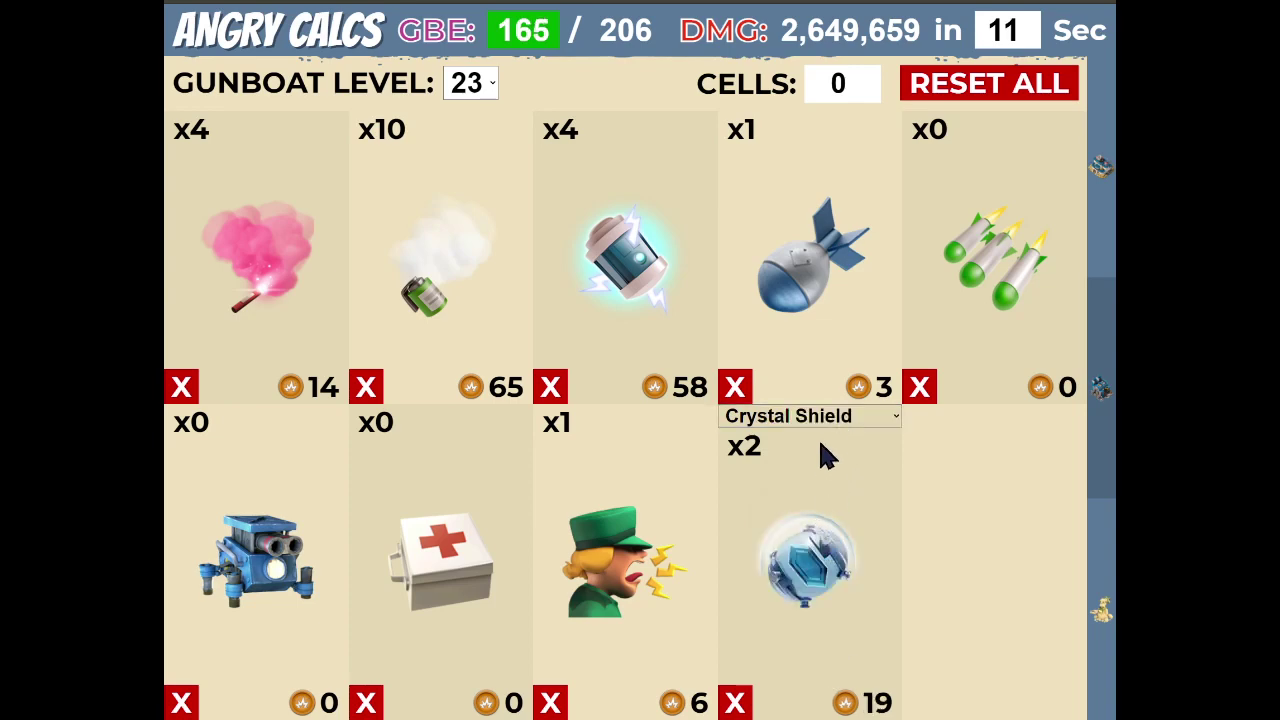
pyautogui.press('Down')
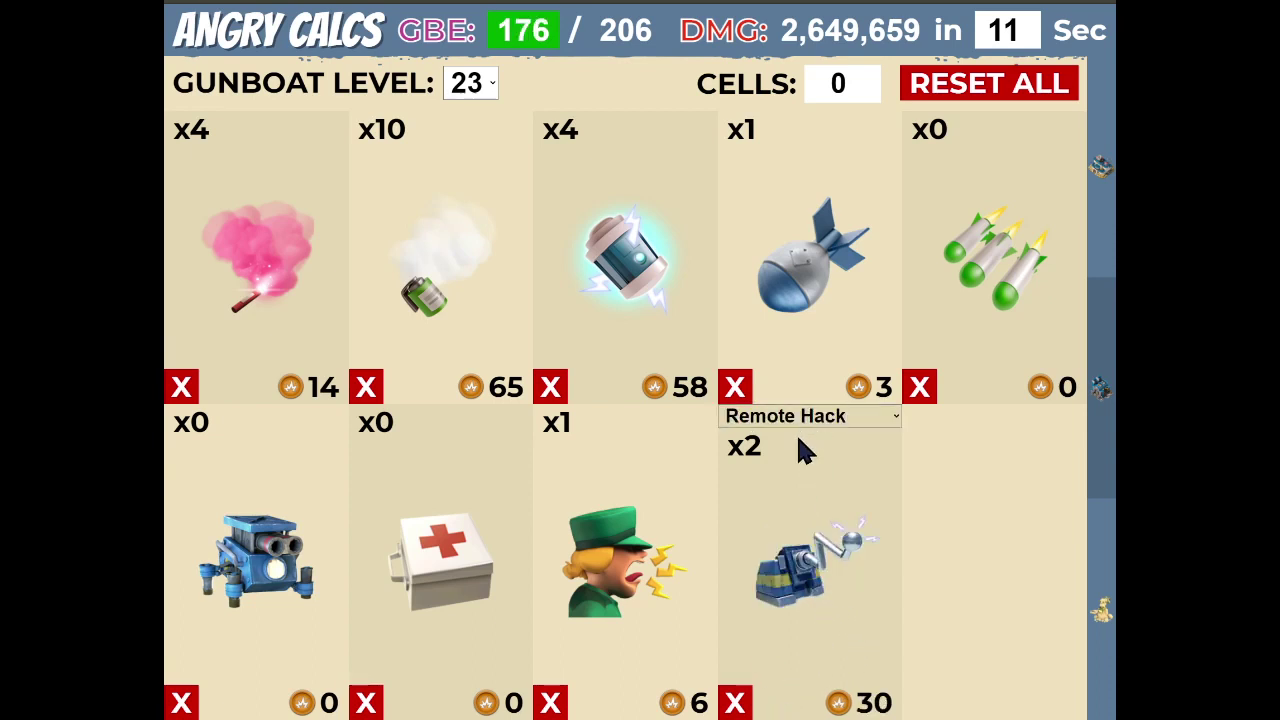
pyautogui.press('Home')
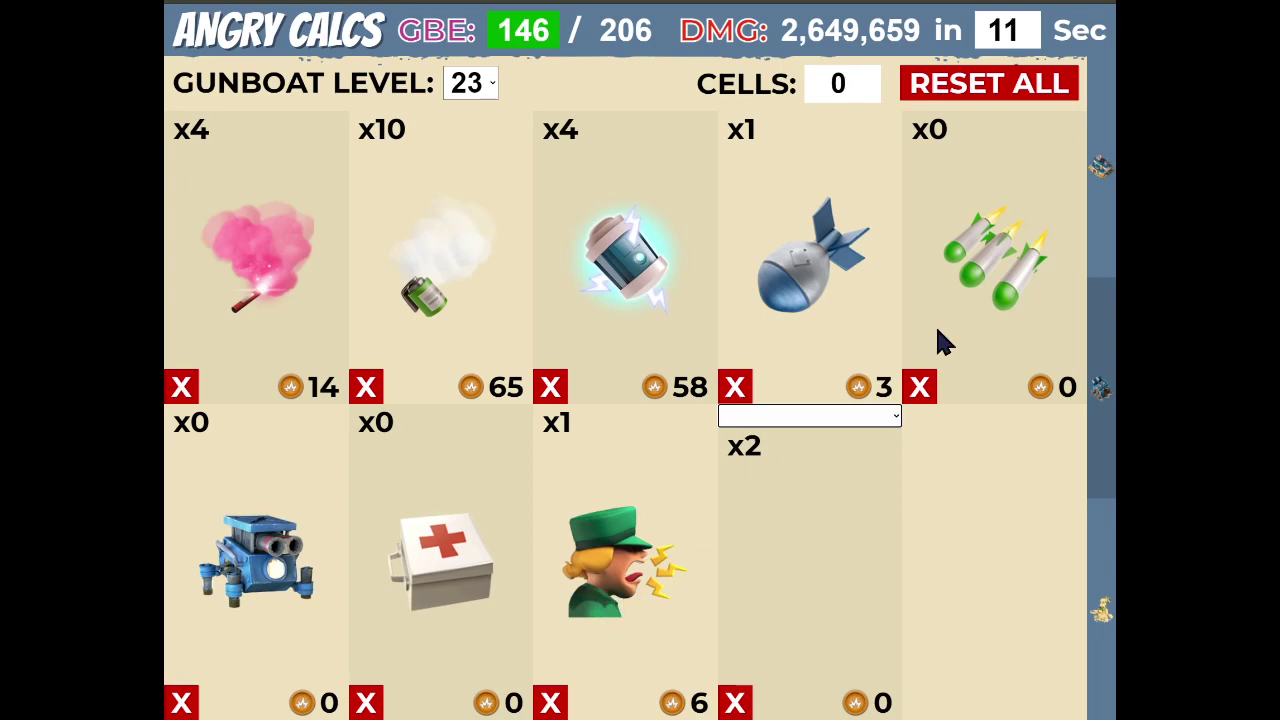
# Change the hero to Pvt. Bullit with the Taunt ability and check how it appears among the gunboat weapons
pyautogui.click(1103, 176)
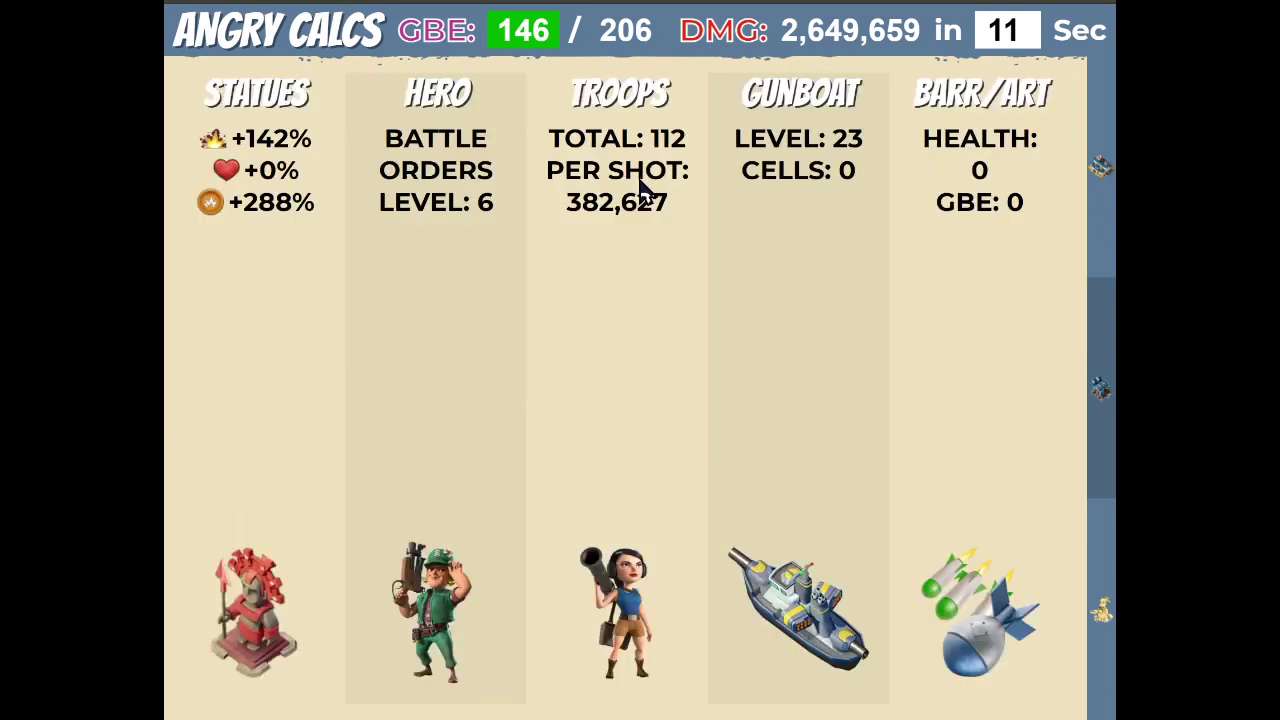
pyautogui.click(458, 106)
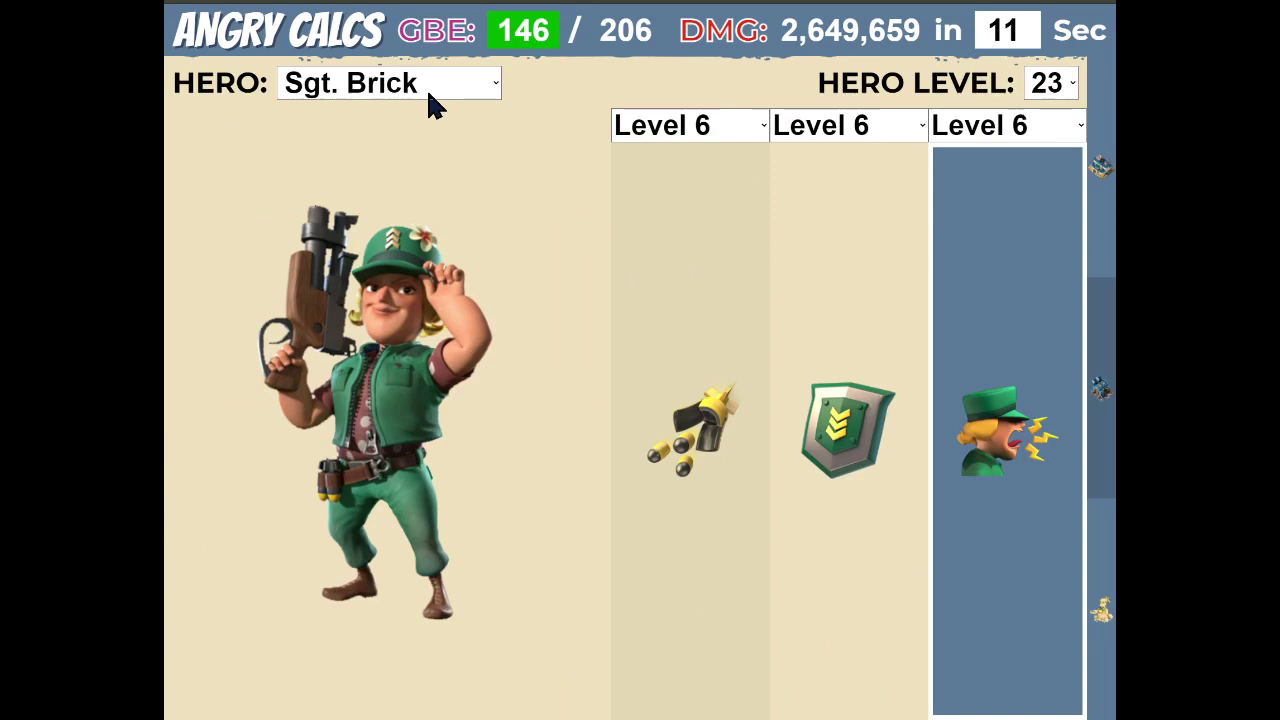
pyautogui.click(395, 224)
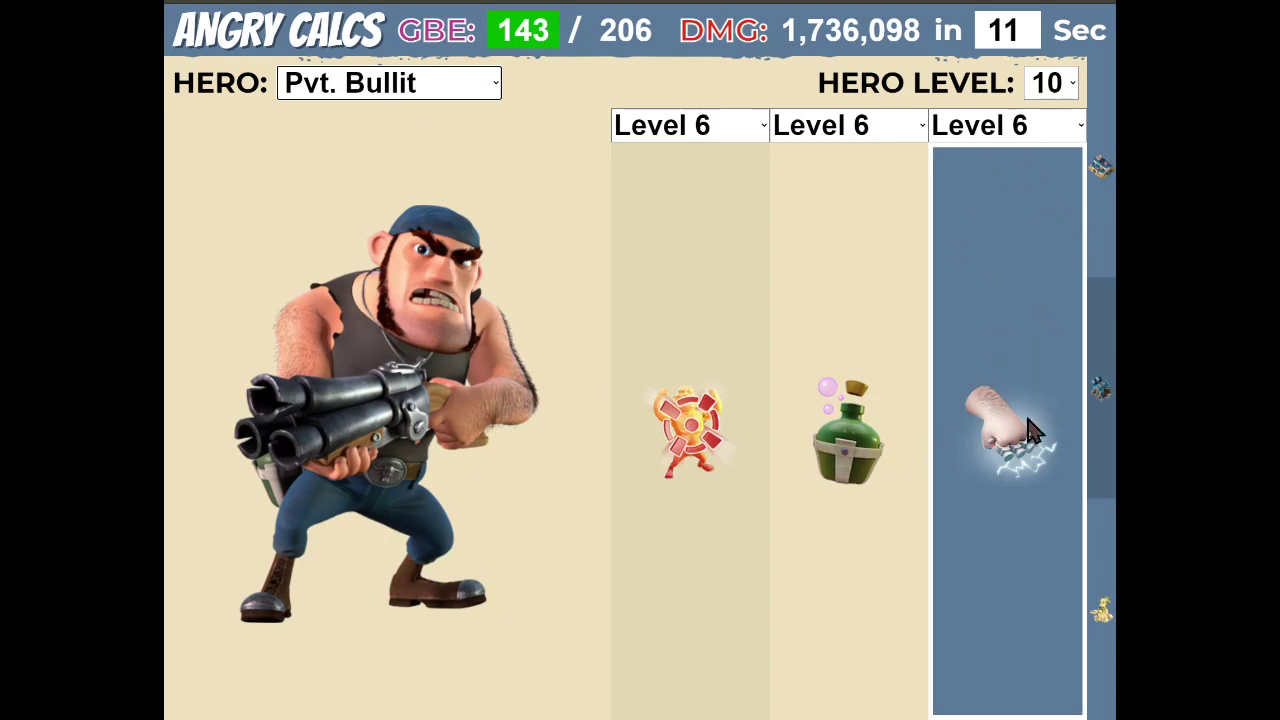
pyautogui.click(684, 452)
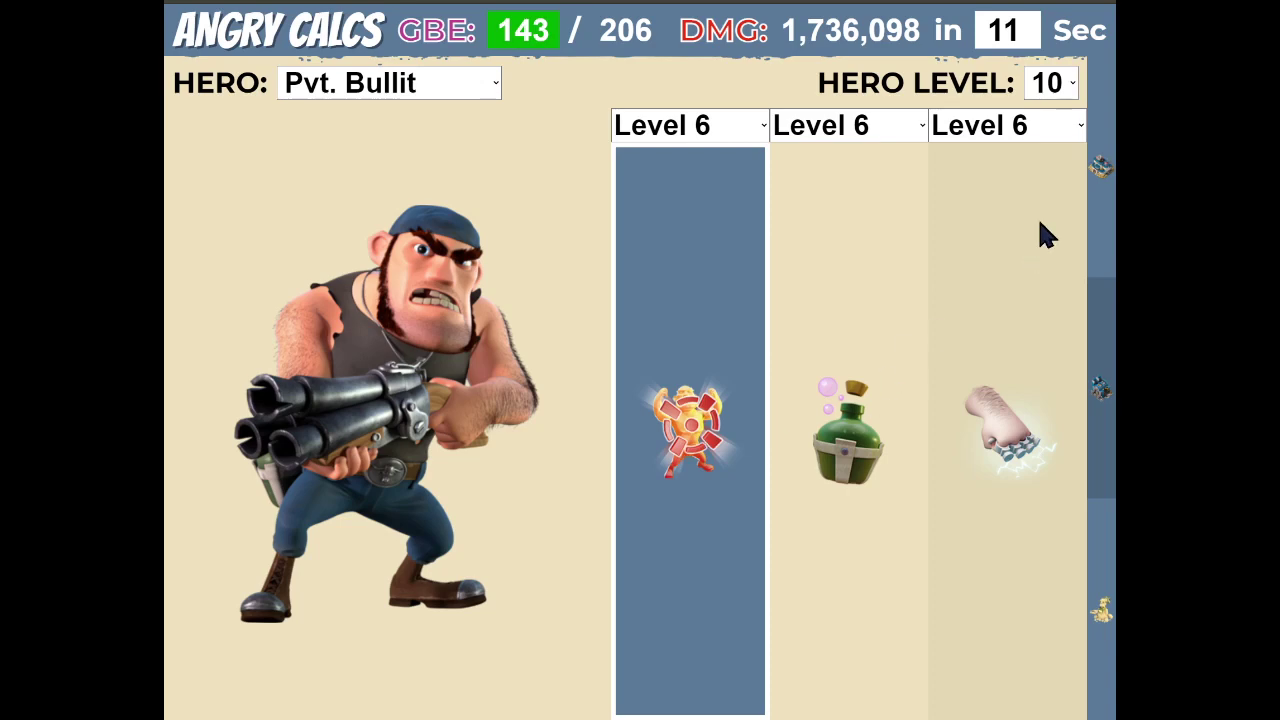
pyautogui.click(1092, 170)
pyautogui.click(815, 110)
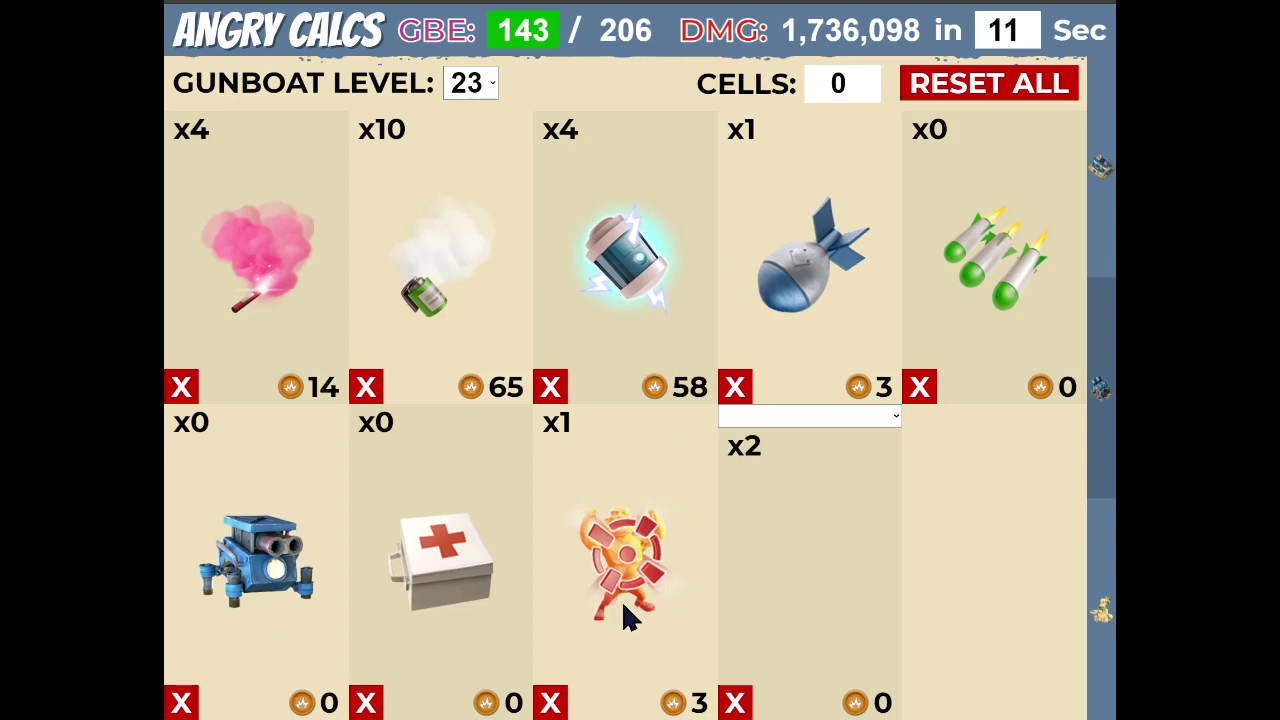
# Change the hero to Cpt. Everspark and choose the third ability, the remote control
pyautogui.click(1098, 176)
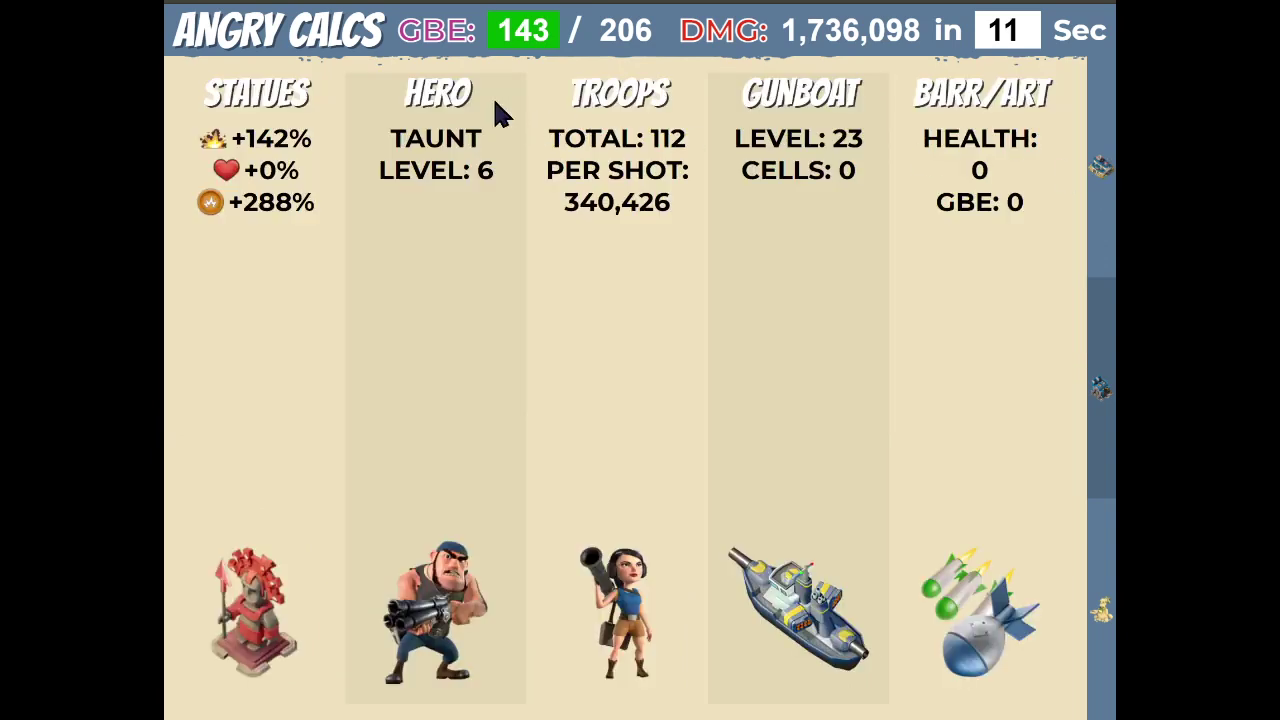
pyautogui.click(428, 102)
pyautogui.click(389, 91)
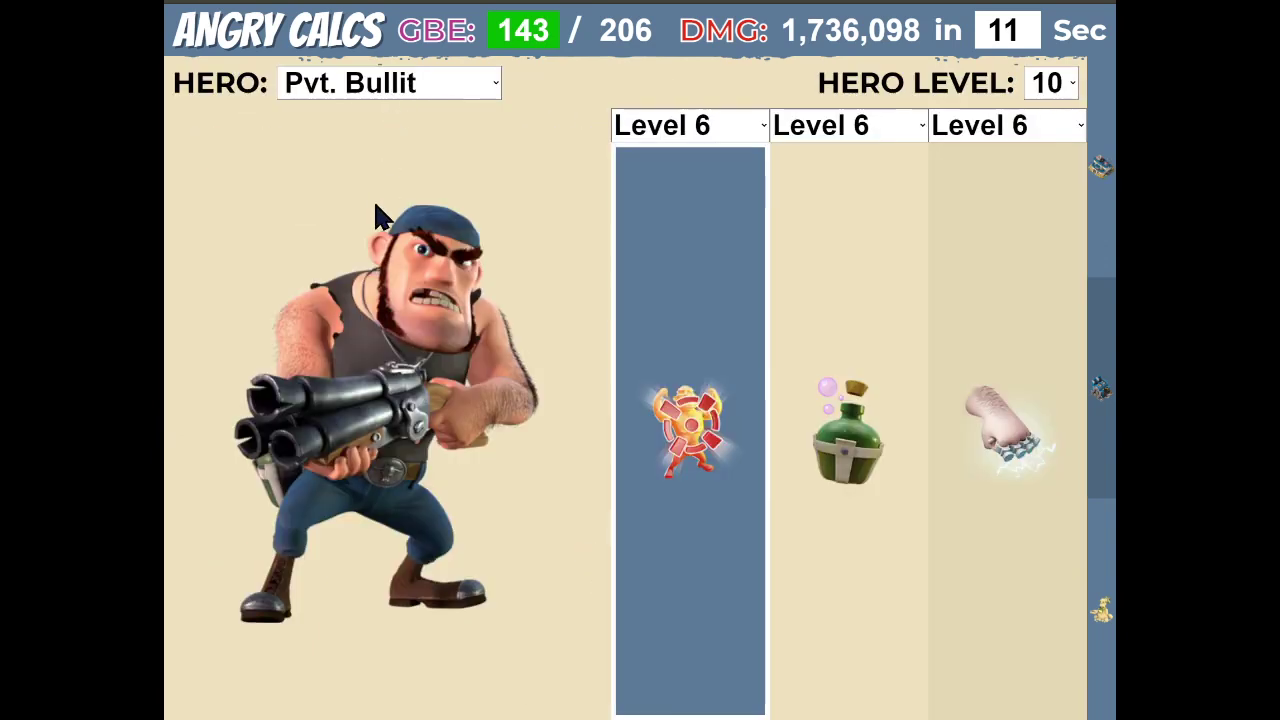
pyautogui.click(376, 195)
pyautogui.click(968, 435)
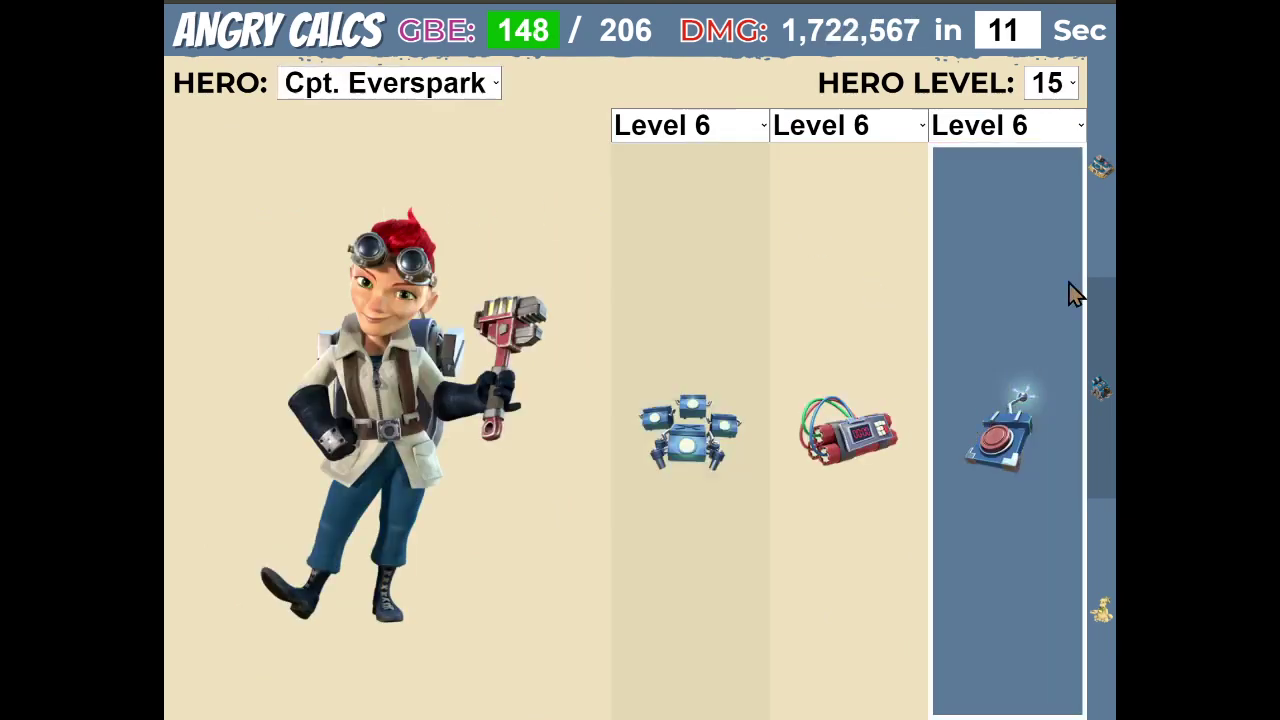
# Check the hero's ability among the gunboat weapons for Cpt. Everspark, and again after changing the hero to Dr. Kavan
pyautogui.click(1106, 182)
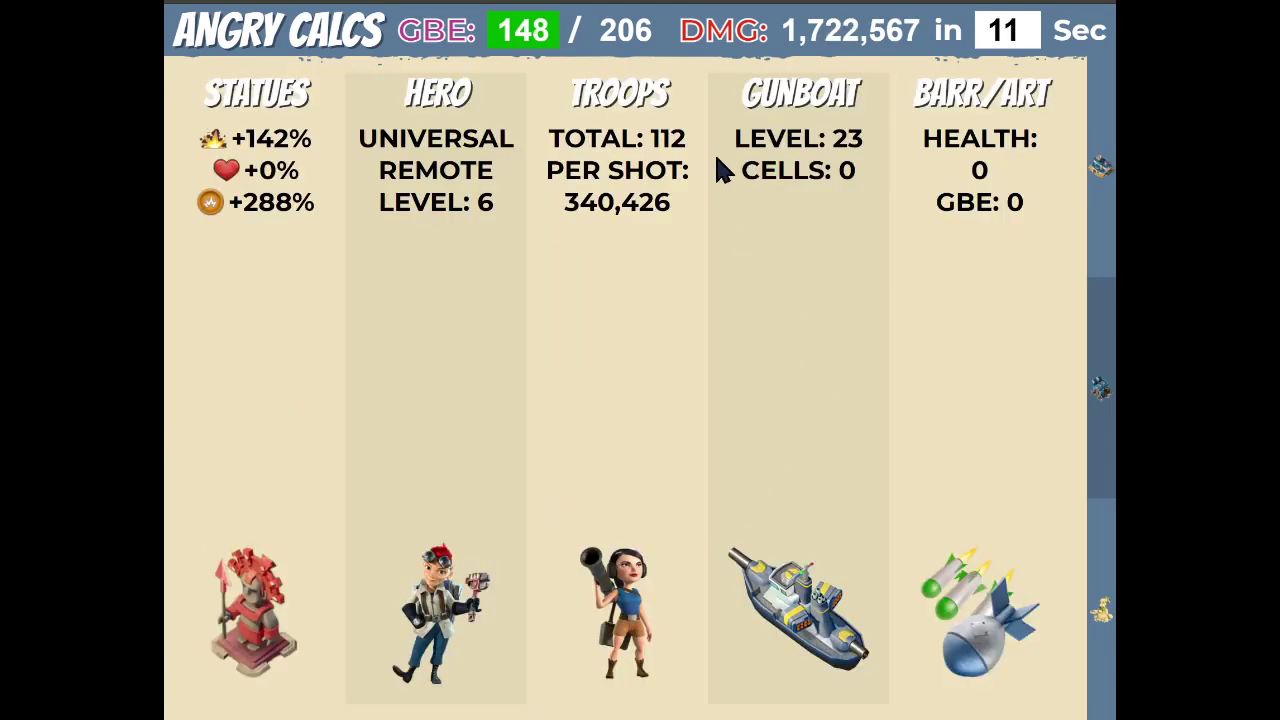
pyautogui.click(797, 322)
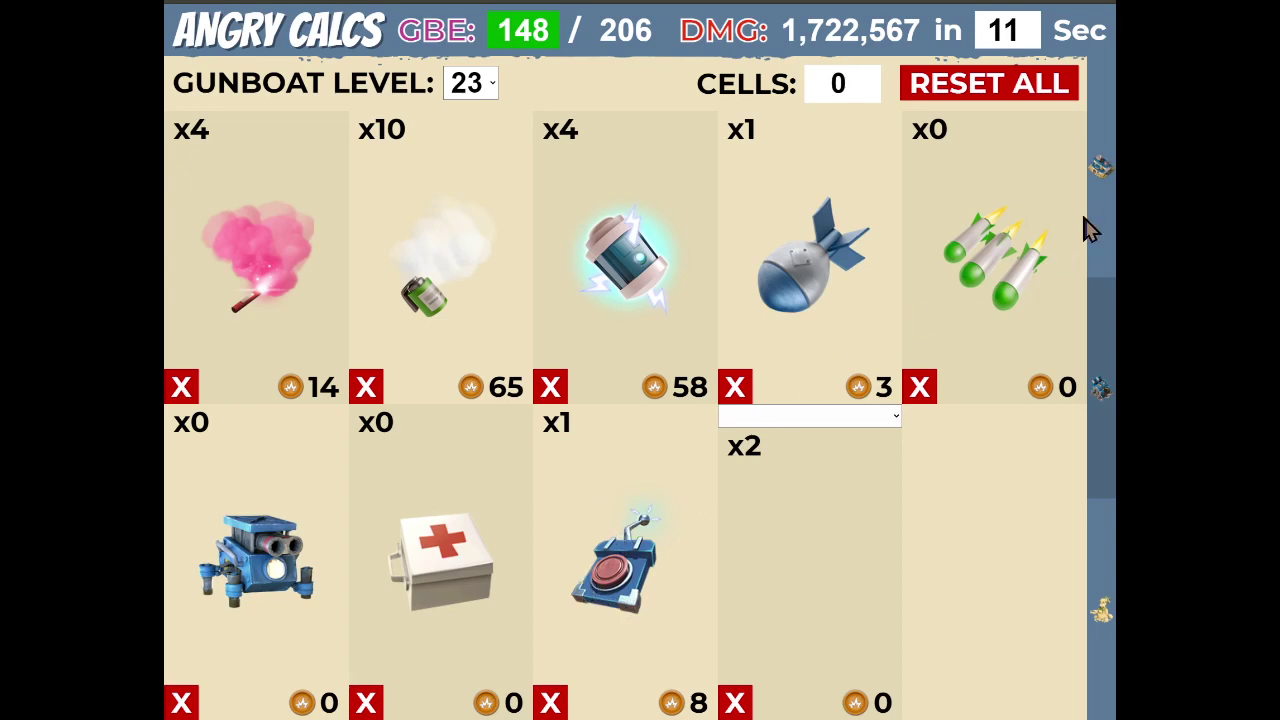
pyautogui.click(1102, 172)
pyautogui.click(440, 100)
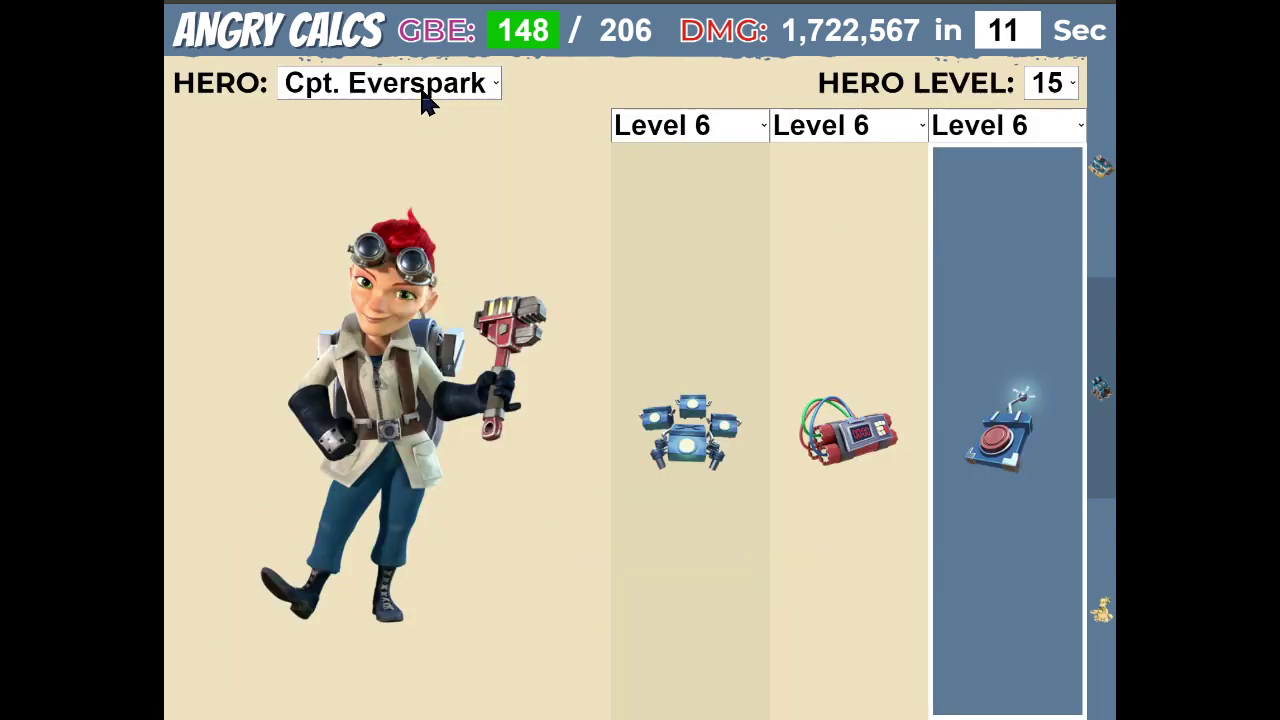
pyautogui.click(414, 145)
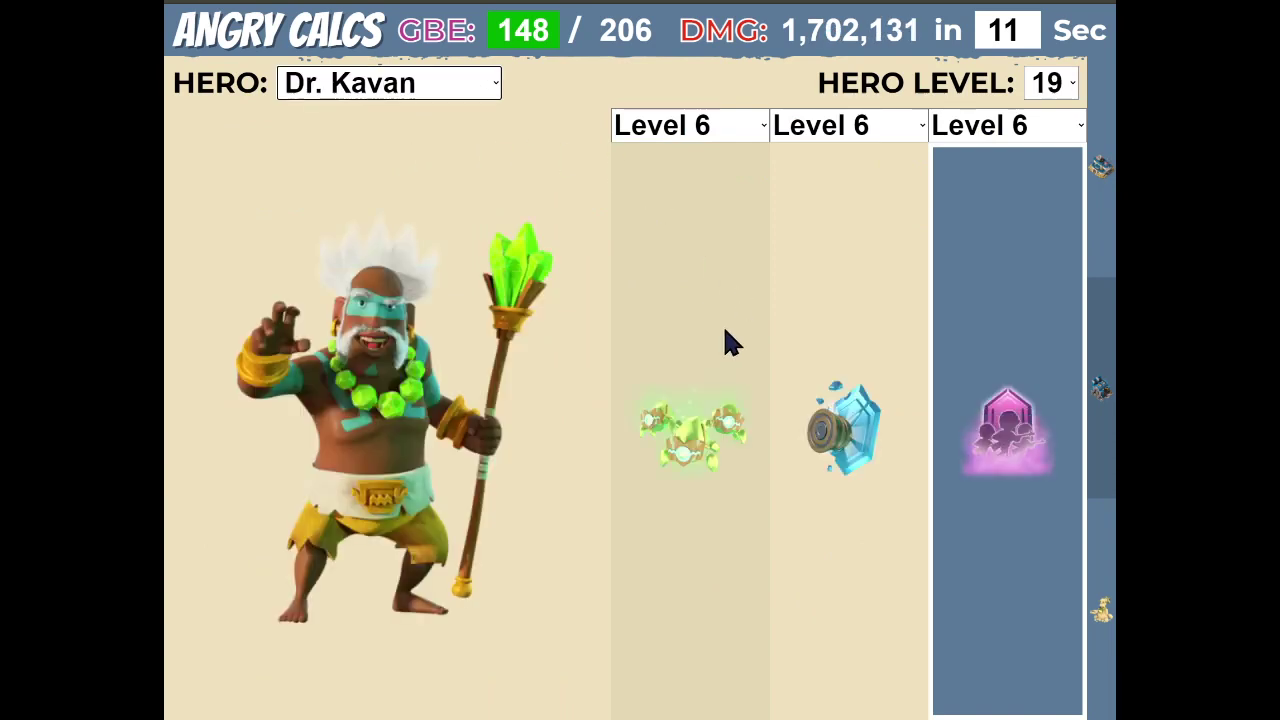
pyautogui.click(1100, 170)
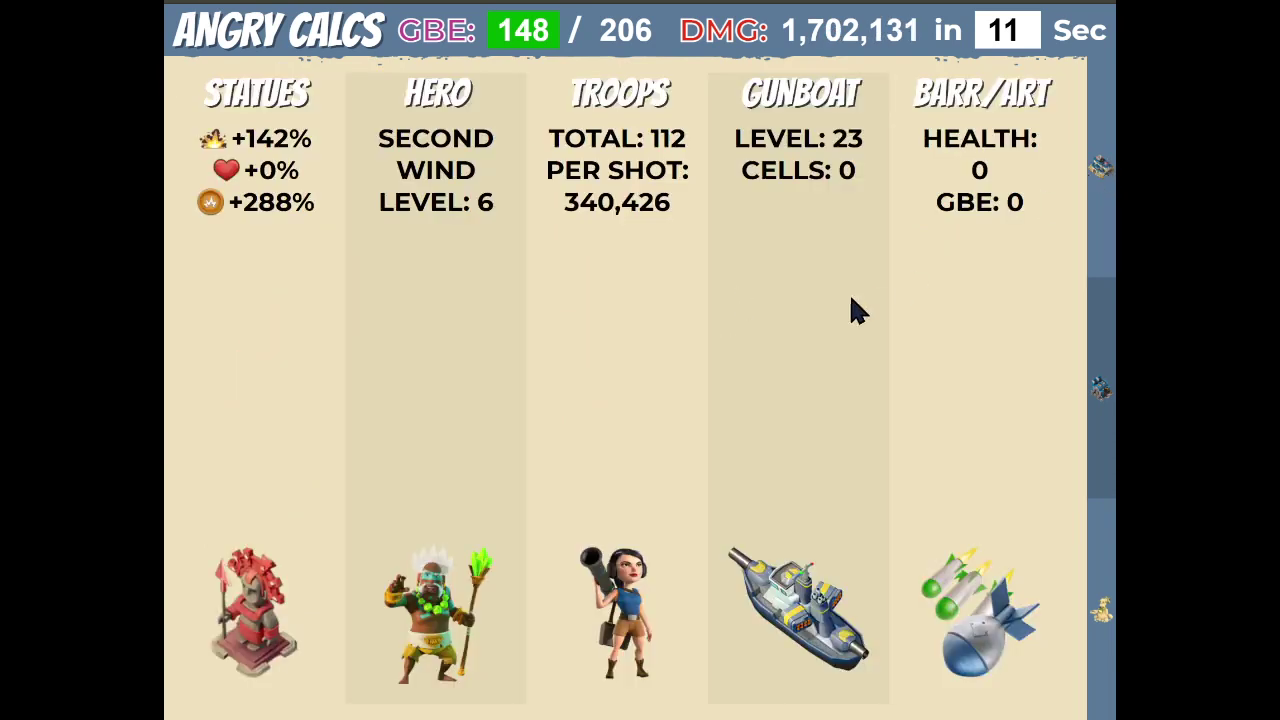
pyautogui.click(794, 305)
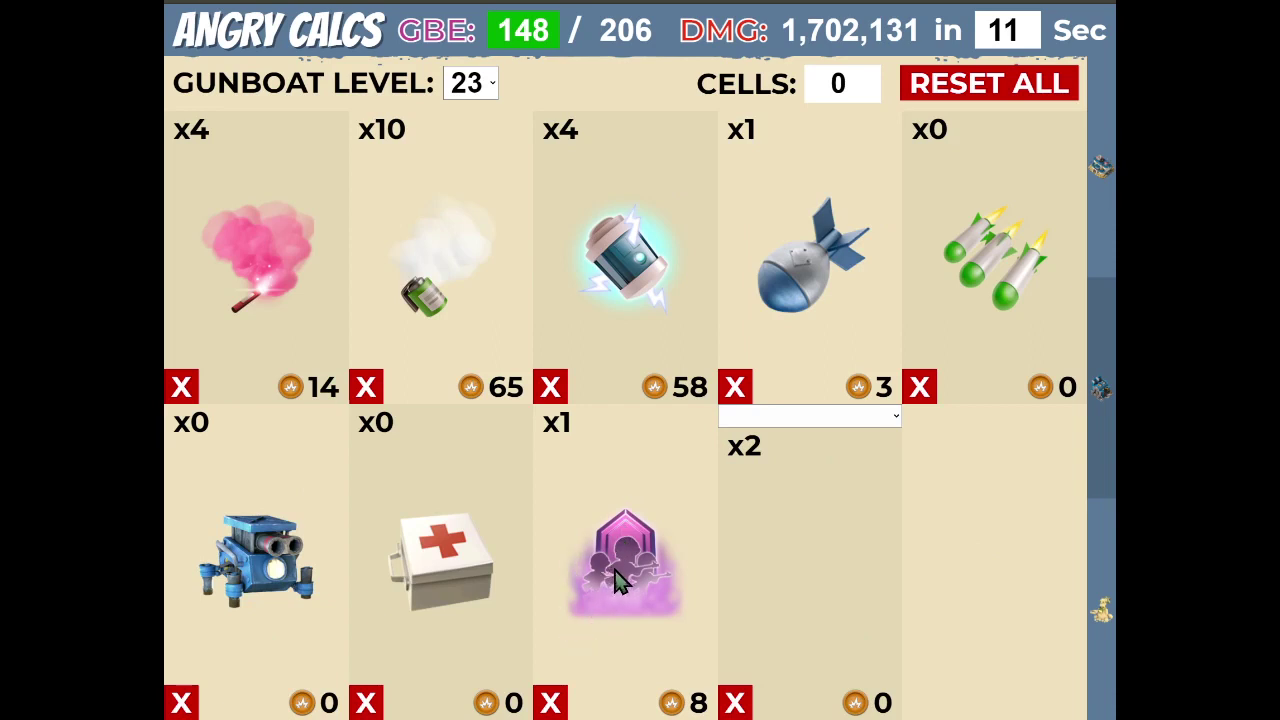
# Change the hero to Sgt. Brick
pyautogui.click(1105, 172)
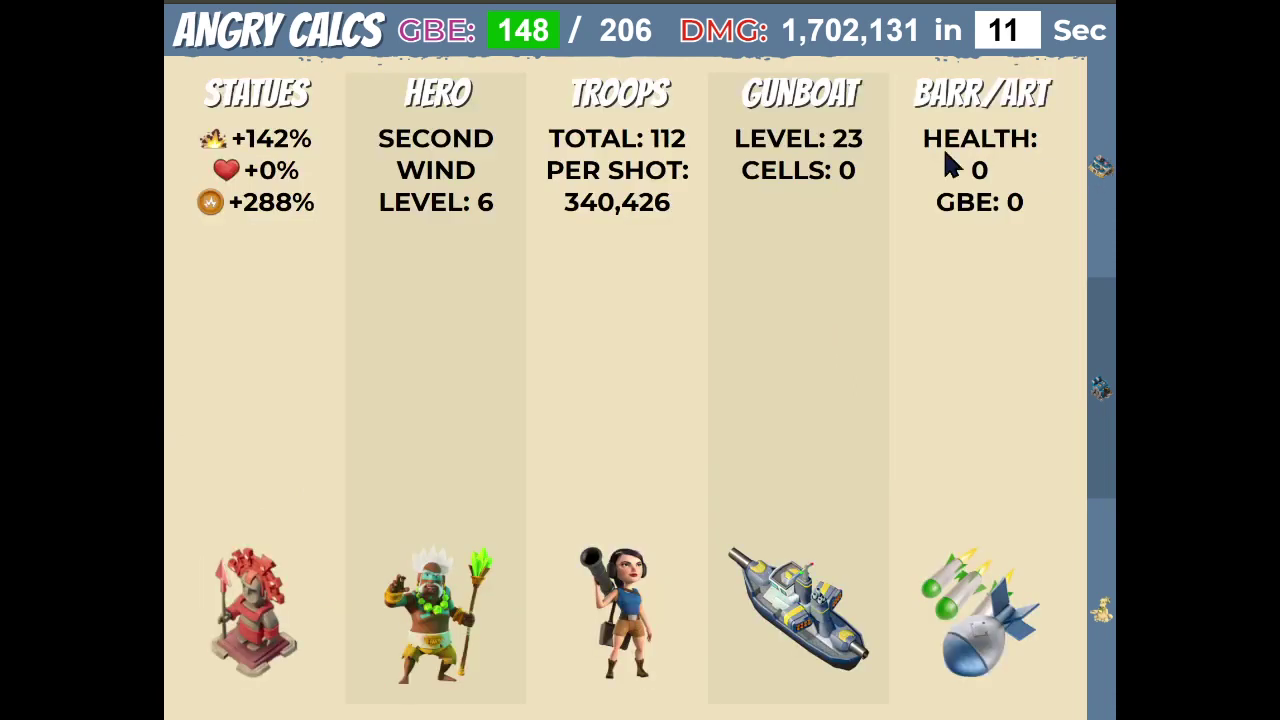
pyautogui.click(435, 103)
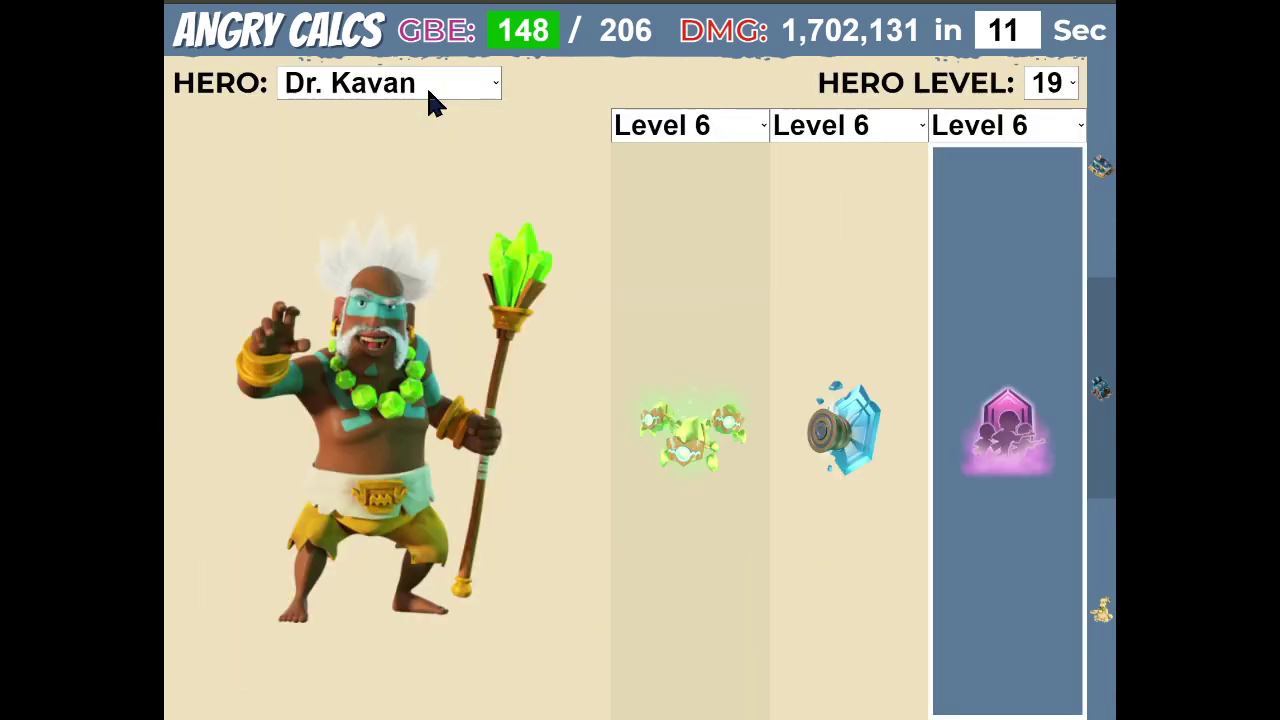
pyautogui.click(384, 117)
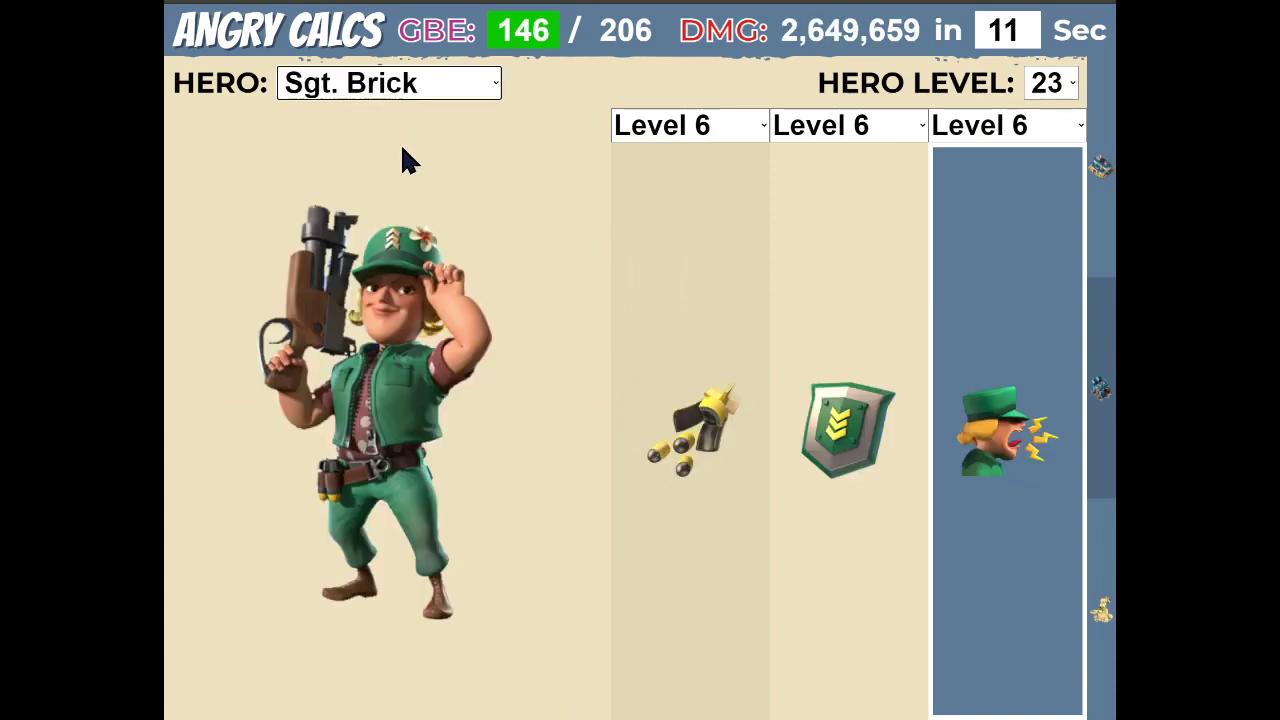
# In the barrage and artillery calculator, compare accuracy for the single, double and quadruple small building layouts, and leave the single building selected
pyautogui.click(1101, 168)
pyautogui.click(977, 118)
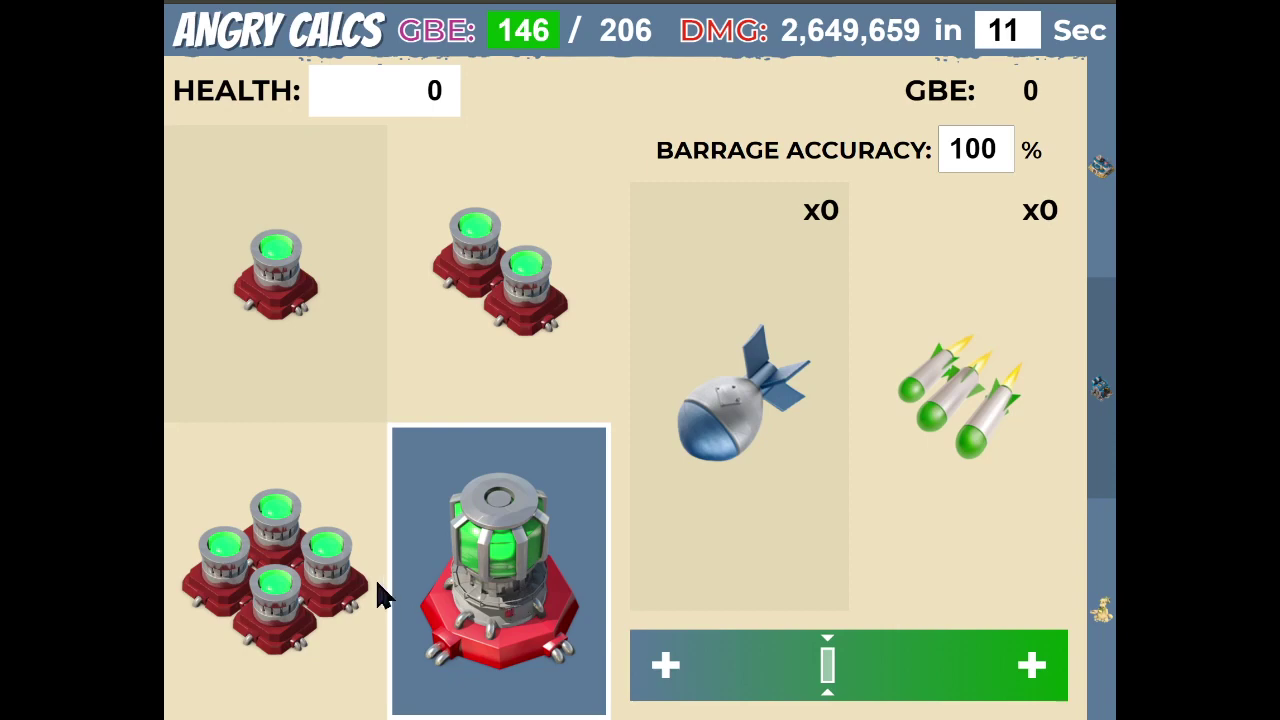
pyautogui.click(276, 334)
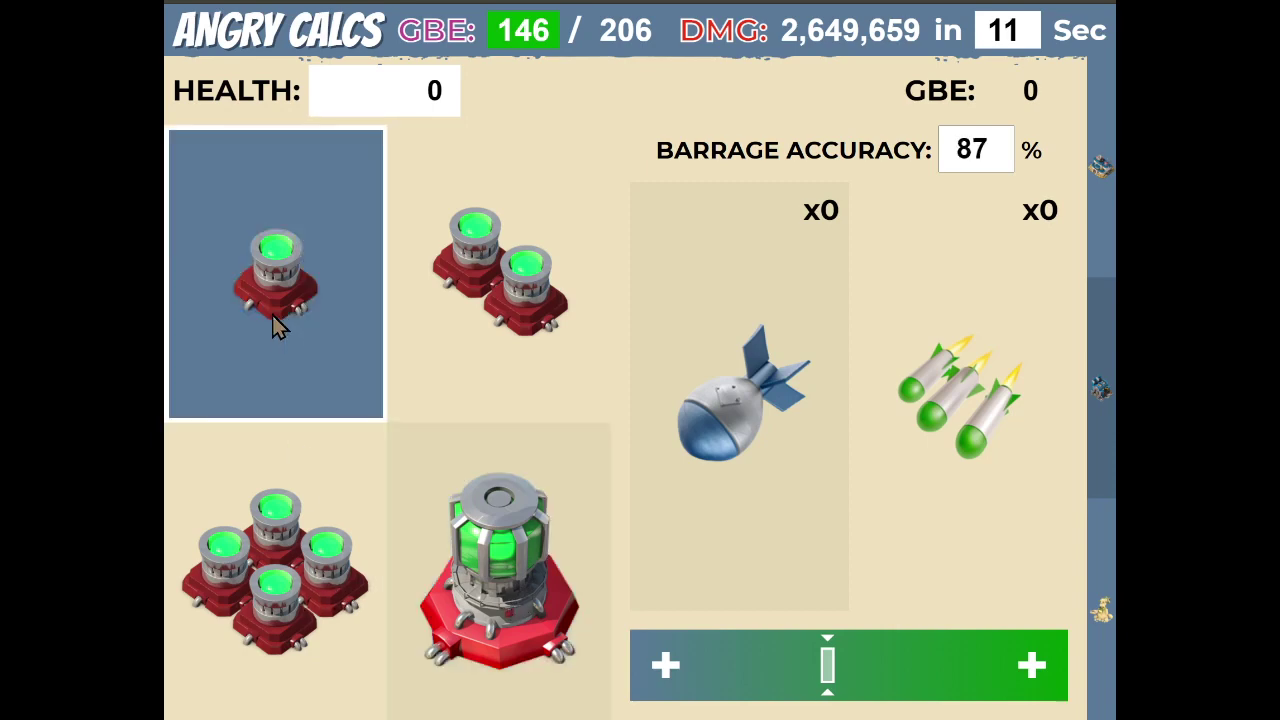
pyautogui.click(507, 320)
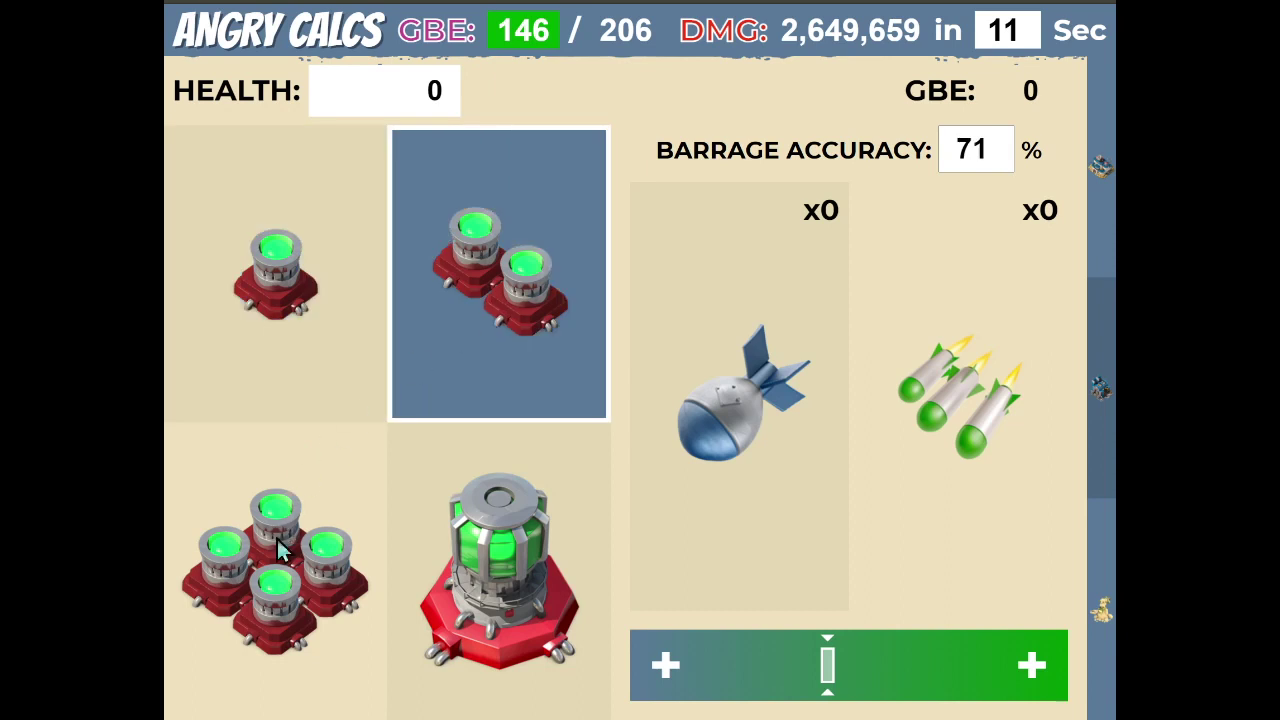
pyautogui.click(280, 570)
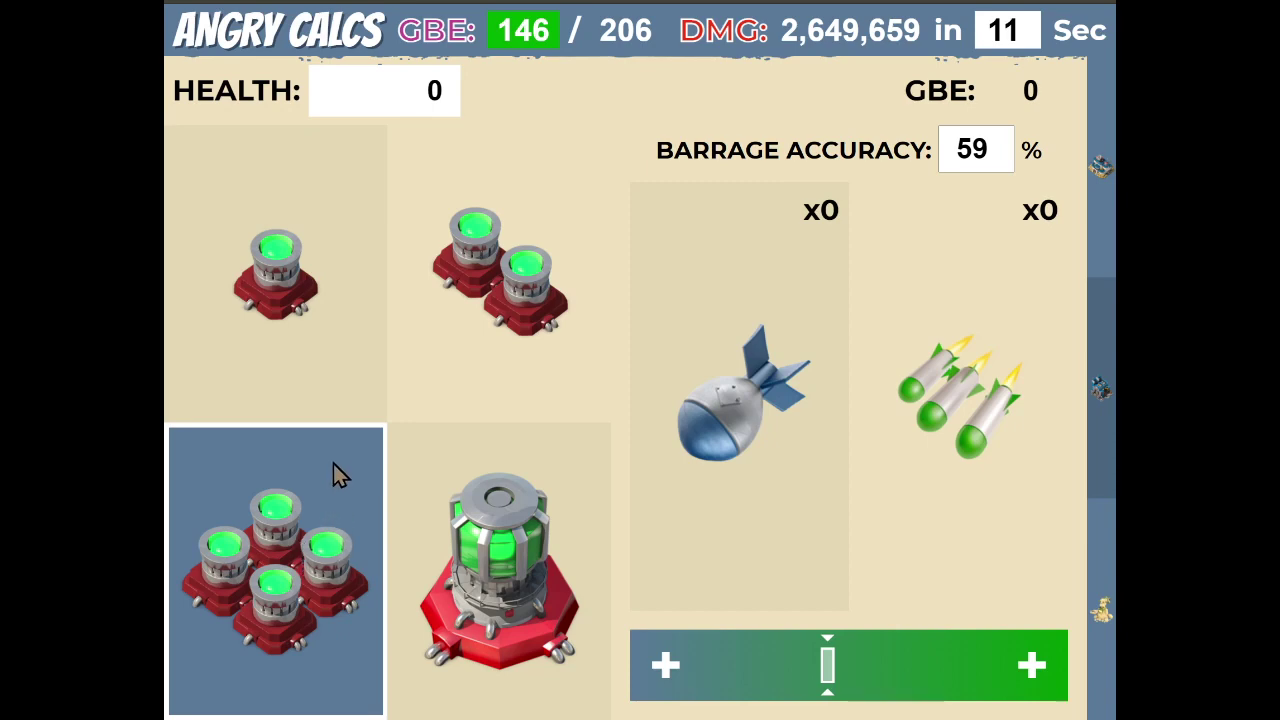
pyautogui.click(298, 287)
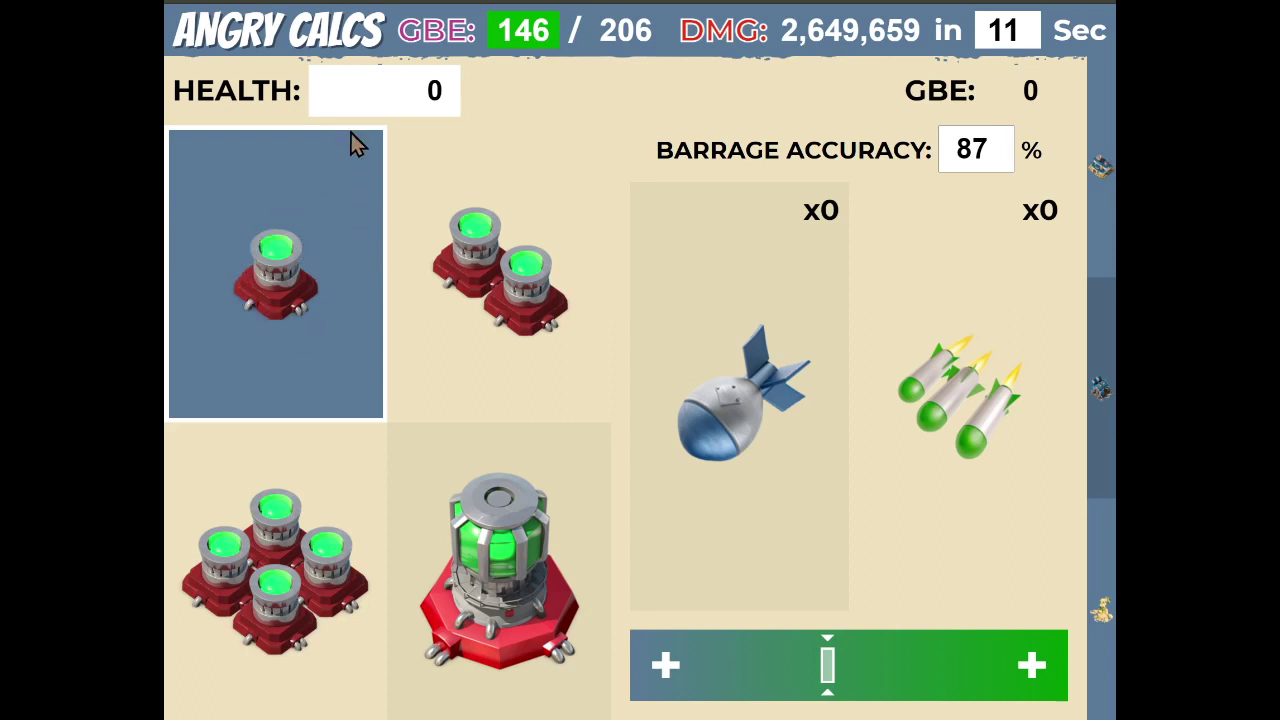
# Set the target building's health to 50000
pyautogui.doubleClick(436, 92)
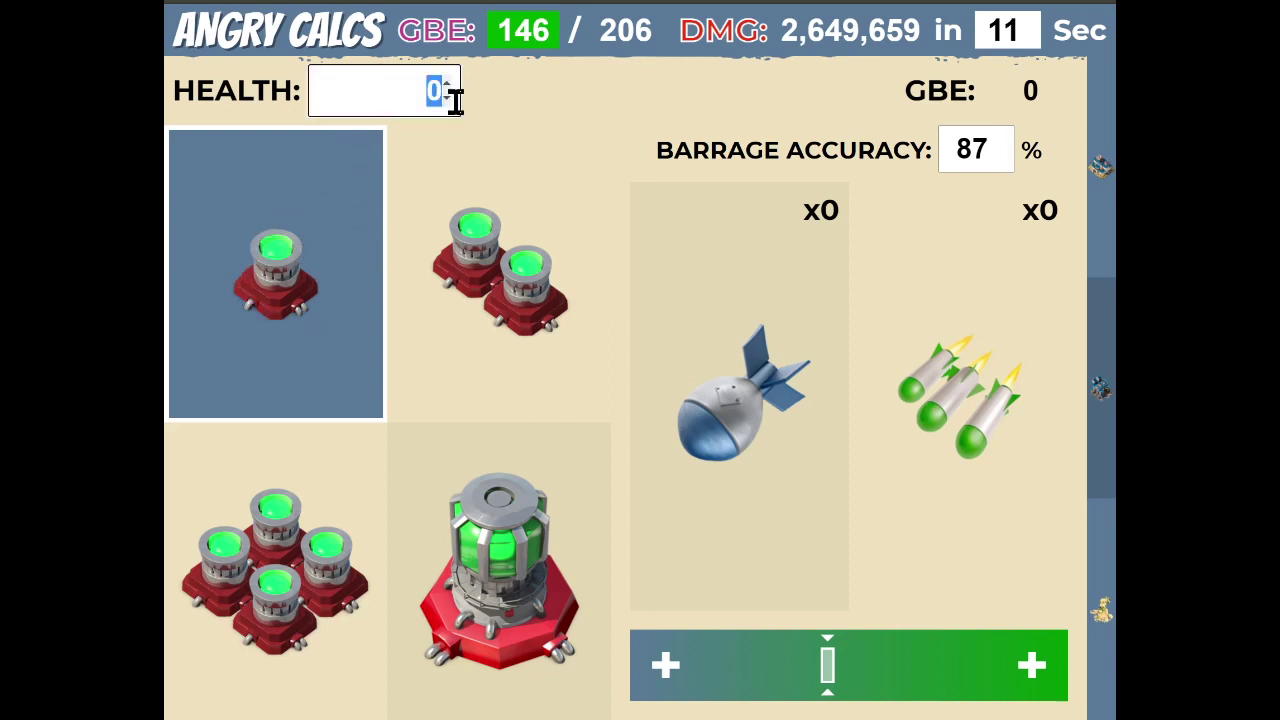
pyautogui.write('50000')
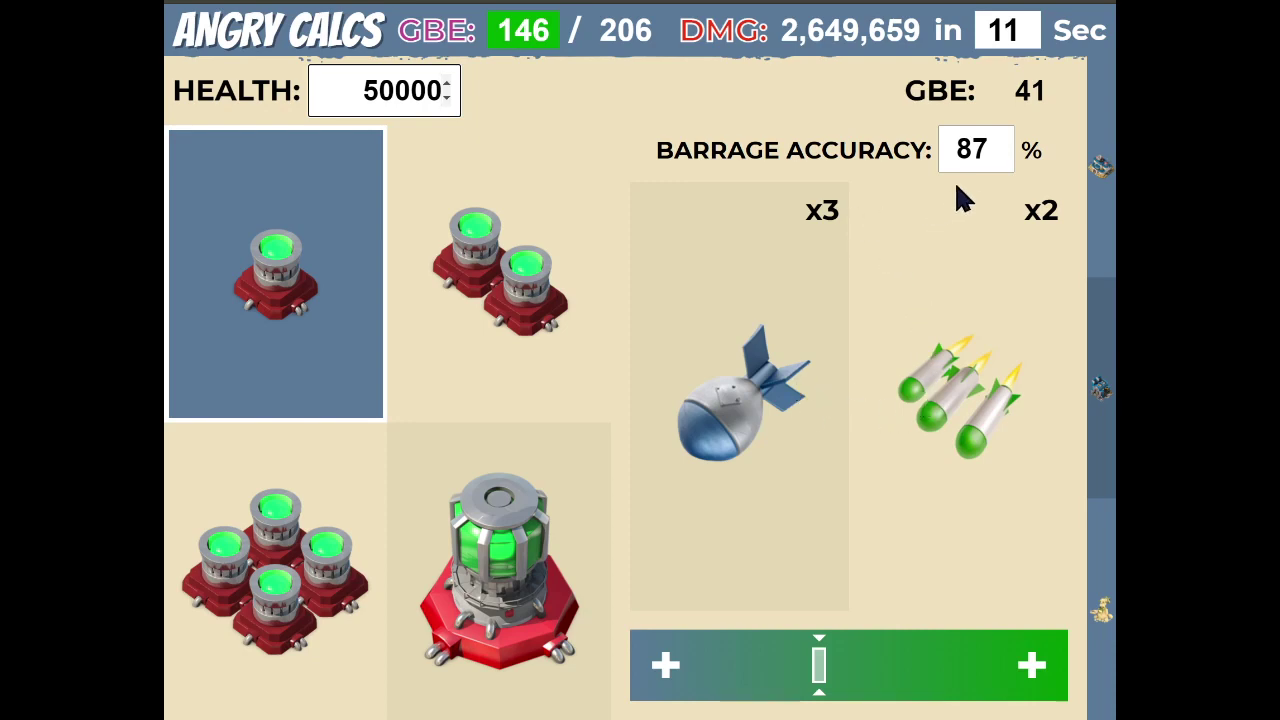
# Examine the barrage accuracy percentage for the single building without editing it
pyautogui.moveTo(957, 149); pyautogui.dragTo(985, 152)
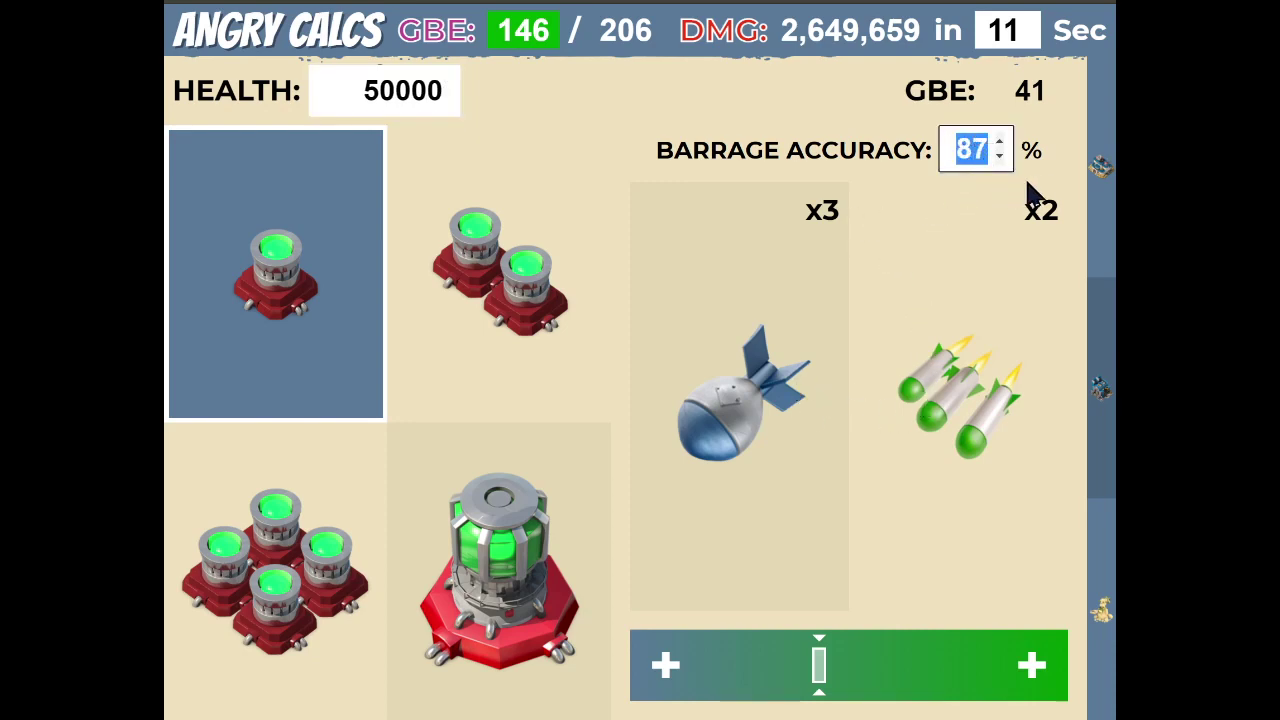
pyautogui.click(955, 150)
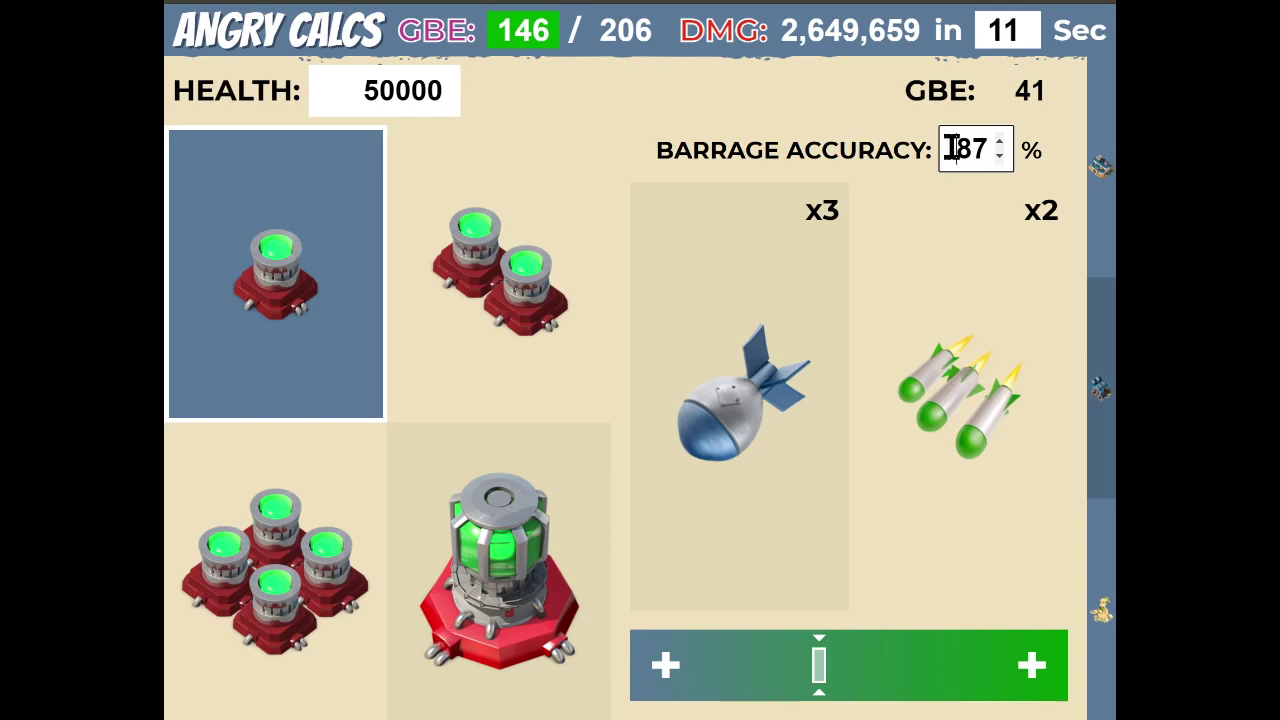
pyautogui.doubleClick(955, 150)
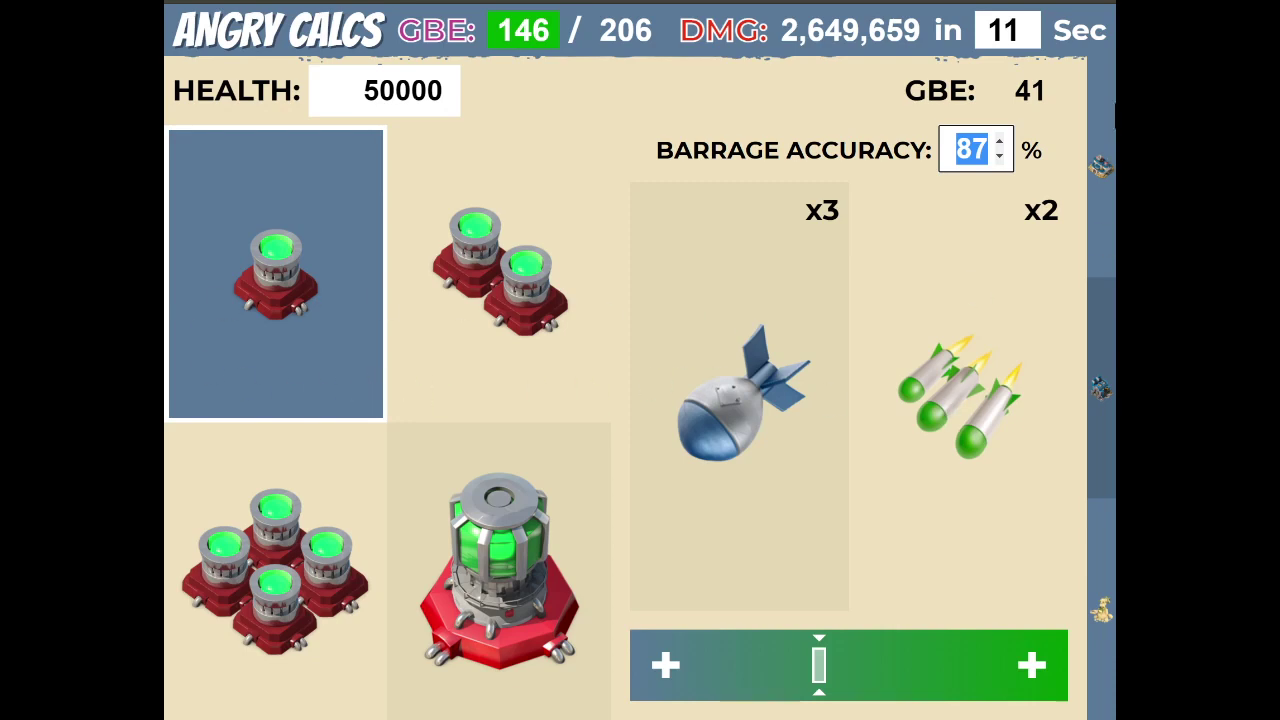
pyautogui.click(948, 150)
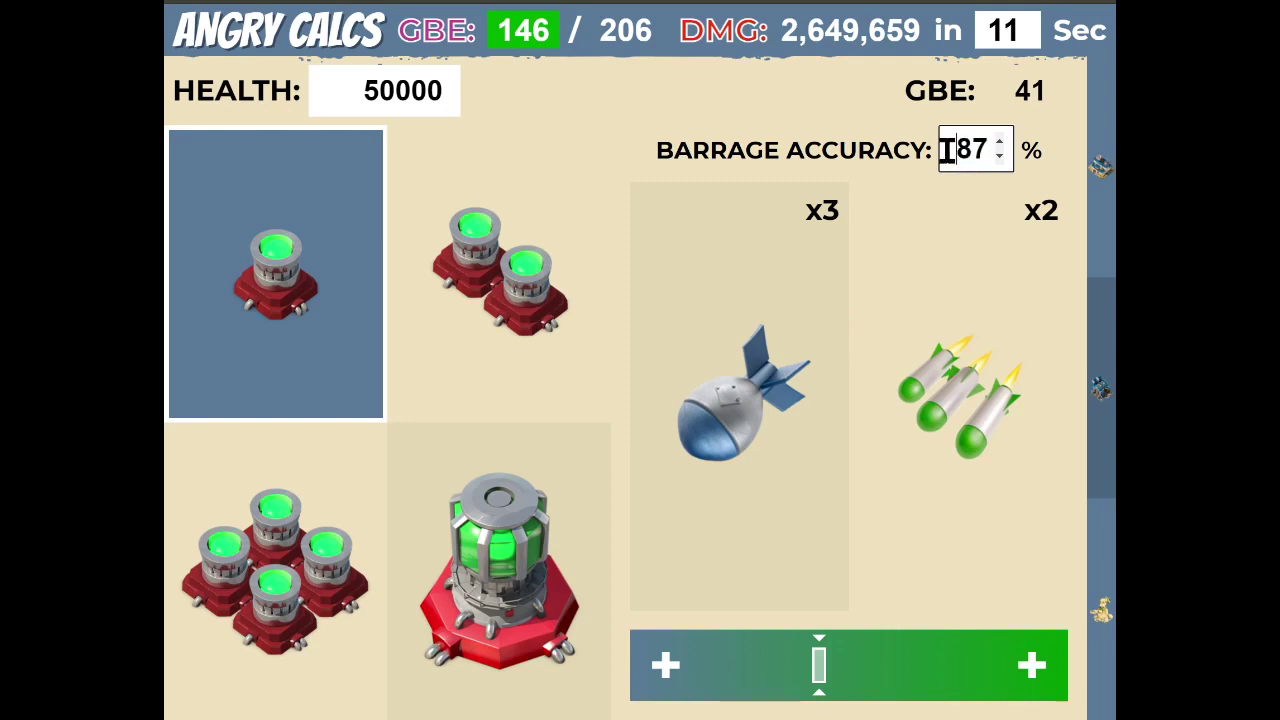
pyautogui.moveTo(948, 150); pyautogui.dragTo(980, 150)
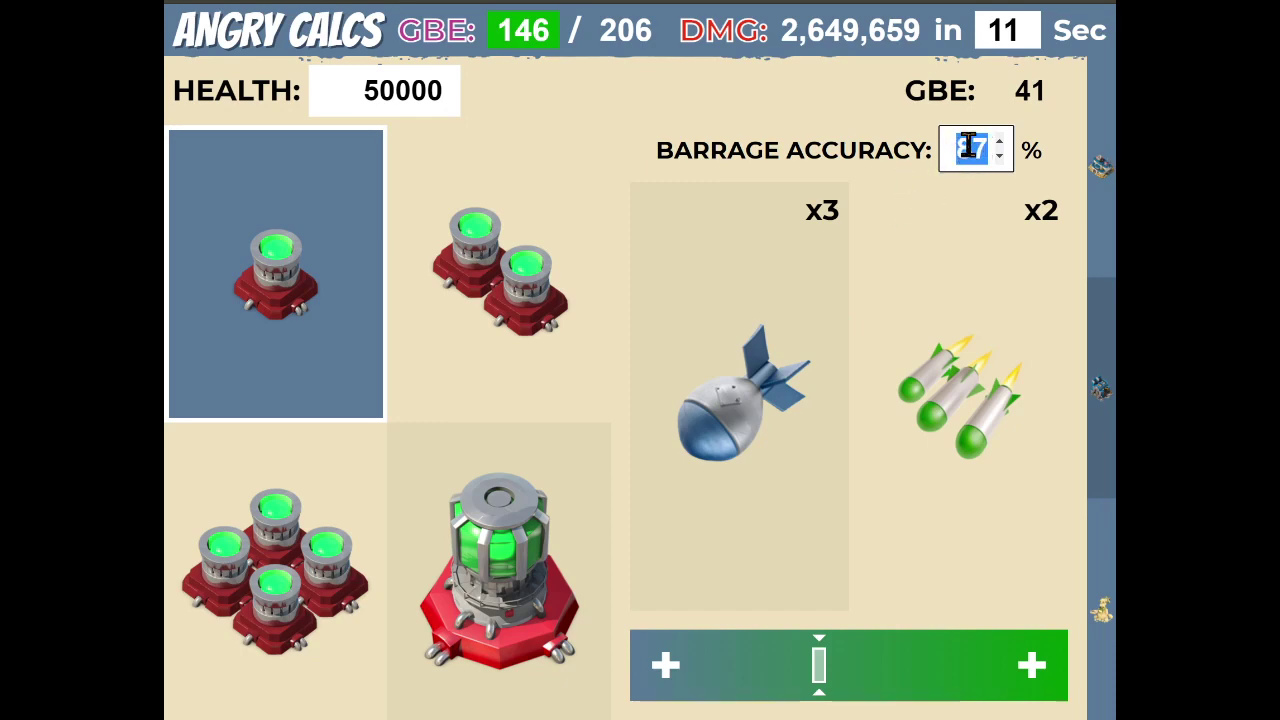
pyautogui.click(1058, 155)
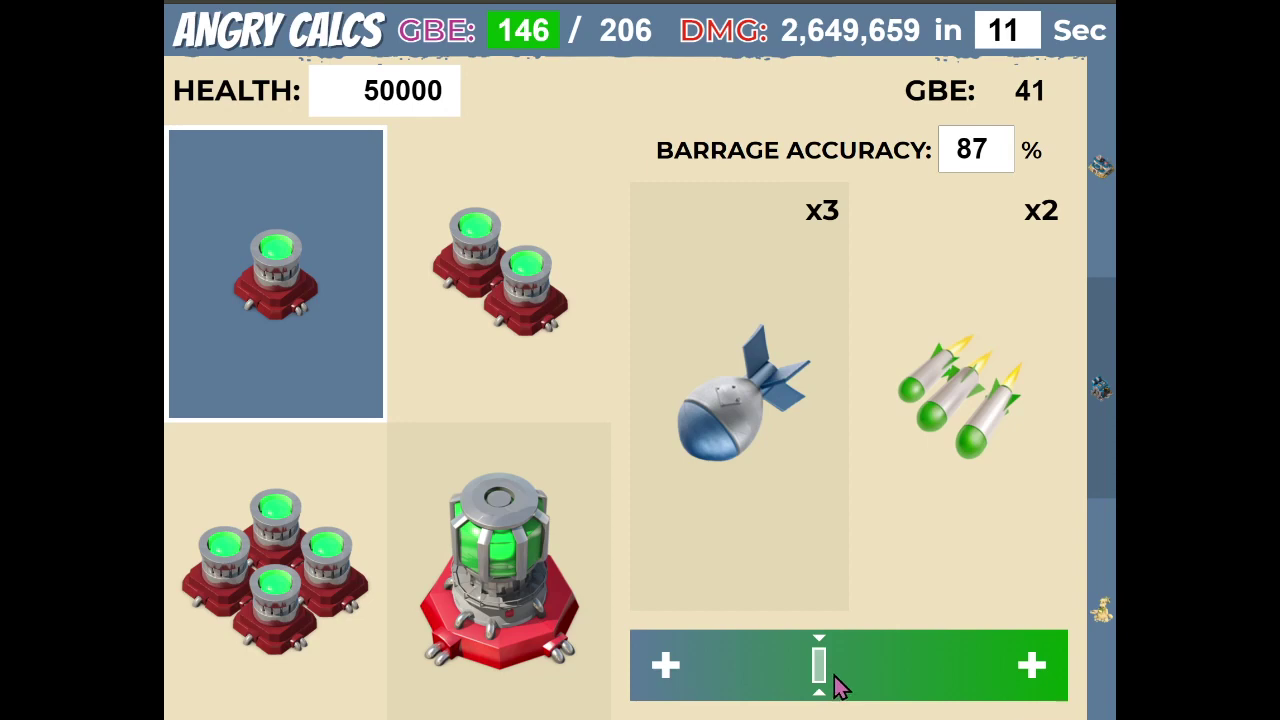
# Compare the gunboat weapon counts and energy costs with the GBE estimate of the barrage and artillery calculator
pyautogui.click(1102, 164)
pyautogui.click(791, 110)
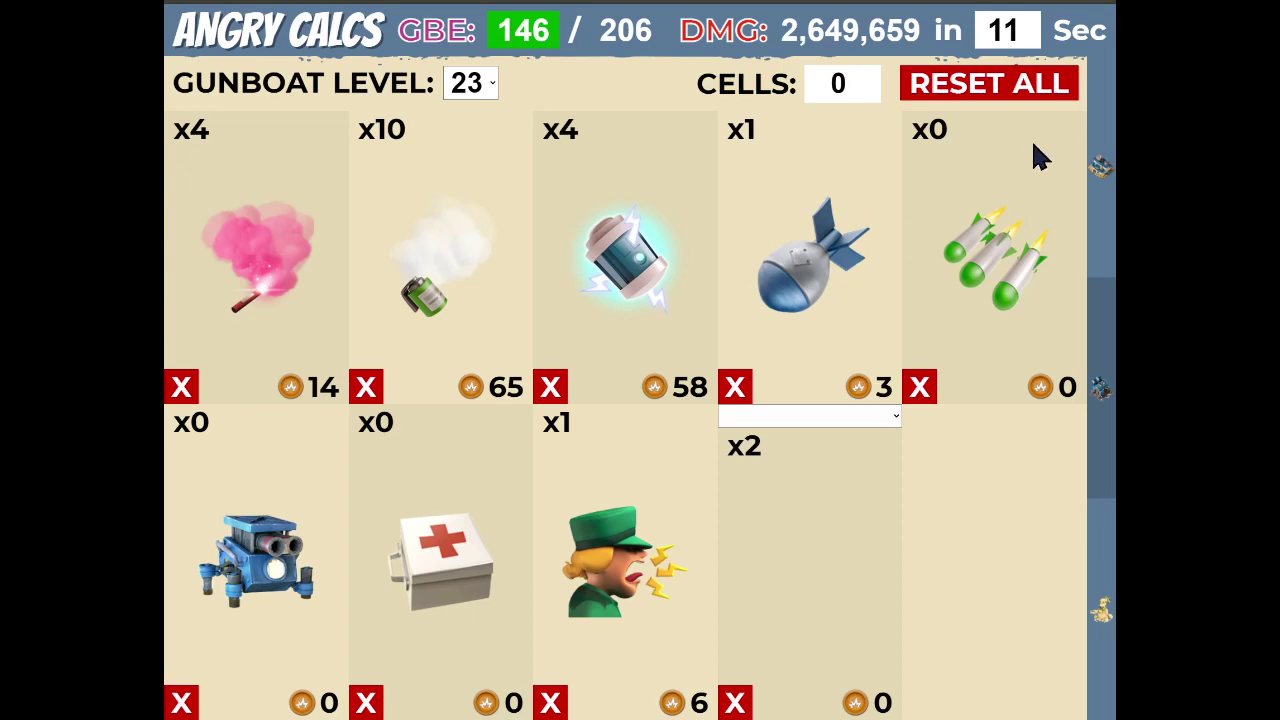
pyautogui.click(1098, 168)
pyautogui.click(985, 116)
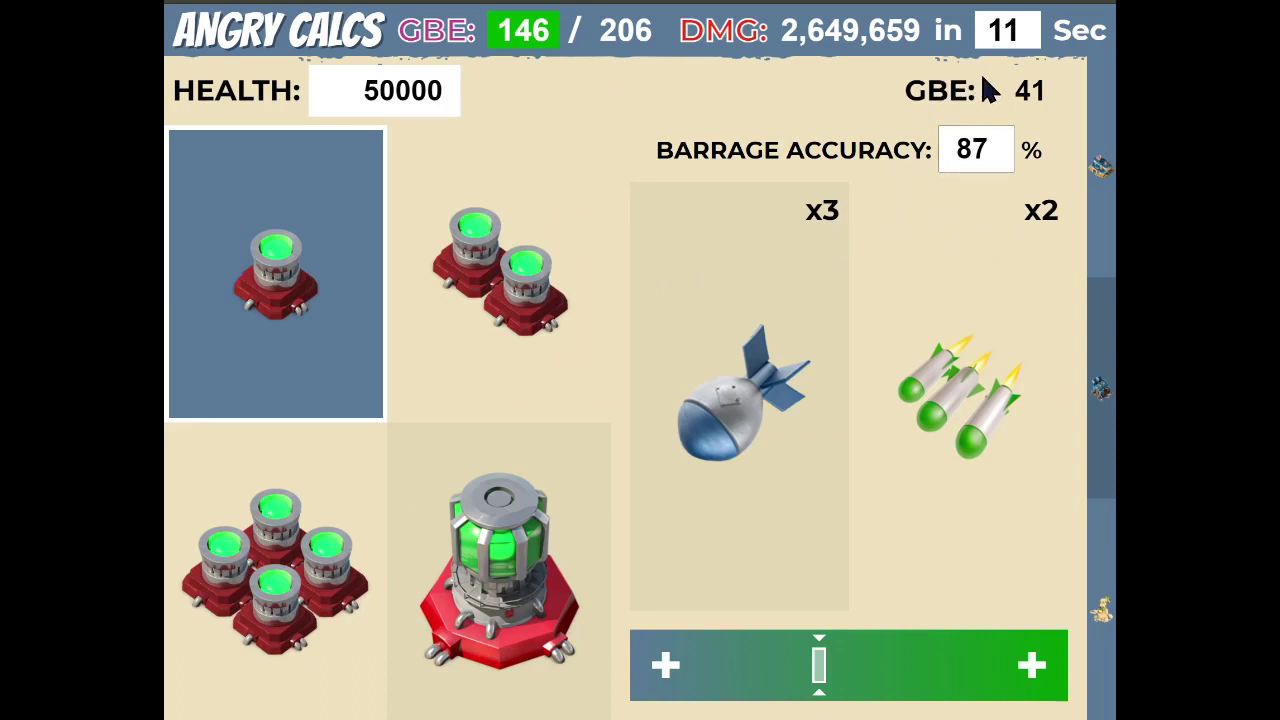
pyautogui.moveTo(1013, 90); pyautogui.dragTo(1038, 89)
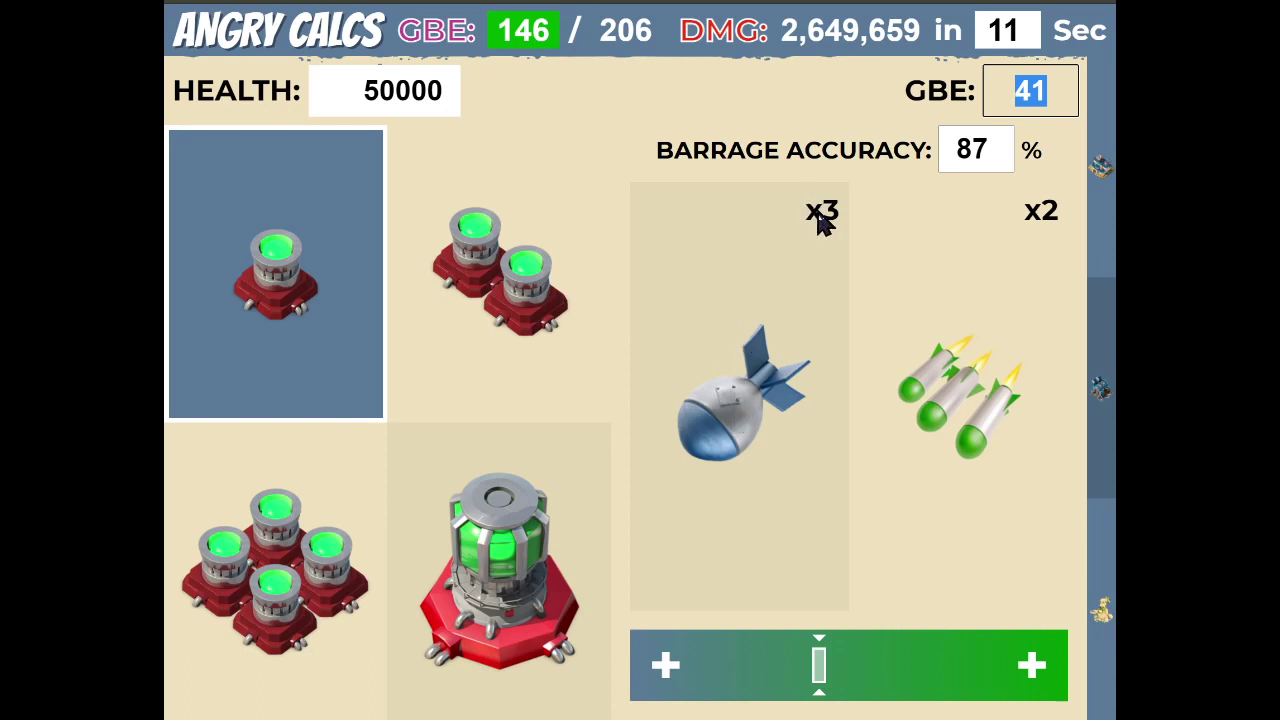
pyautogui.click(1024, 95)
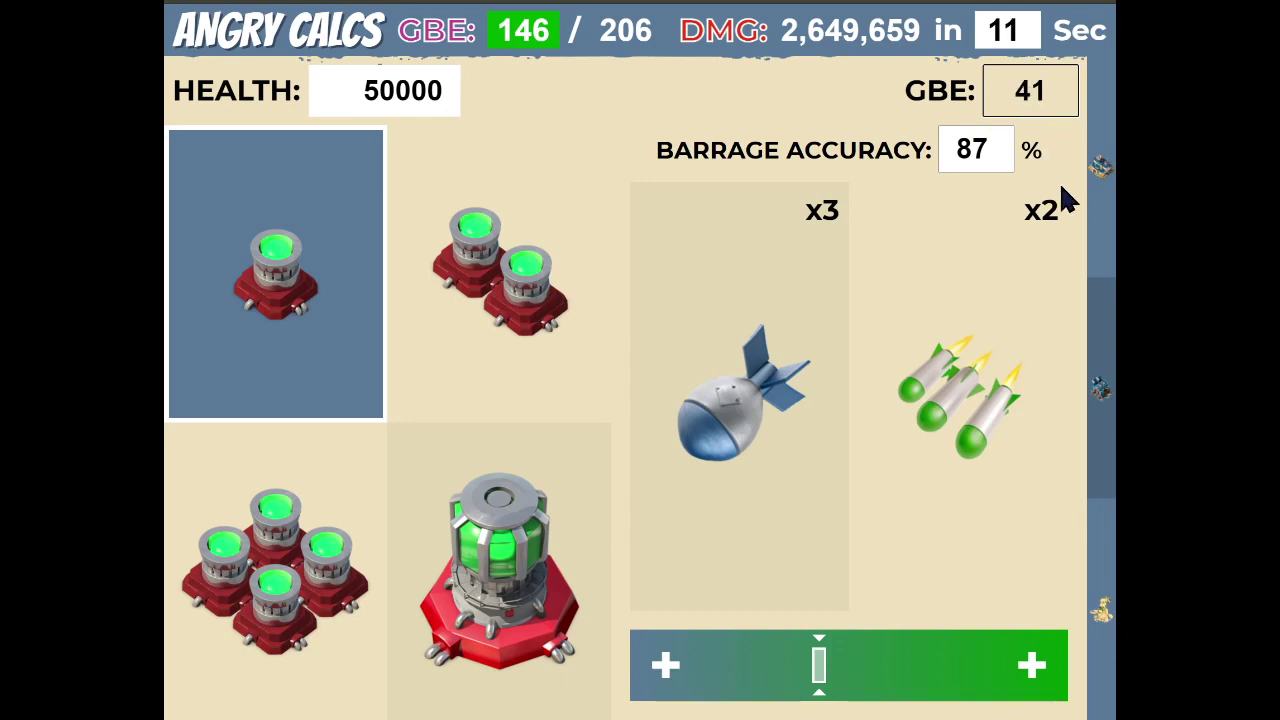
pyautogui.click(1097, 172)
pyautogui.click(820, 114)
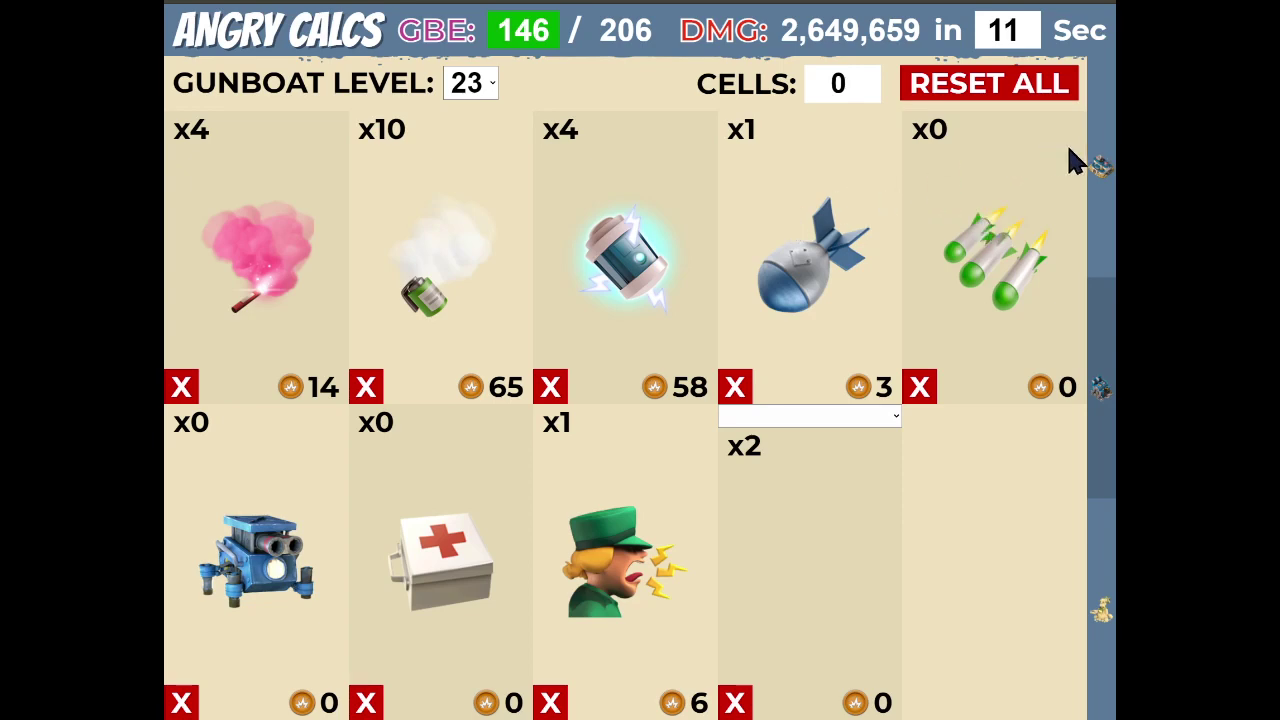
# Shift the barrage and artillery mix both ways to compare energy costs, and settle on one artillery shot and three barrages
pyautogui.click(1104, 165)
pyautogui.click(986, 95)
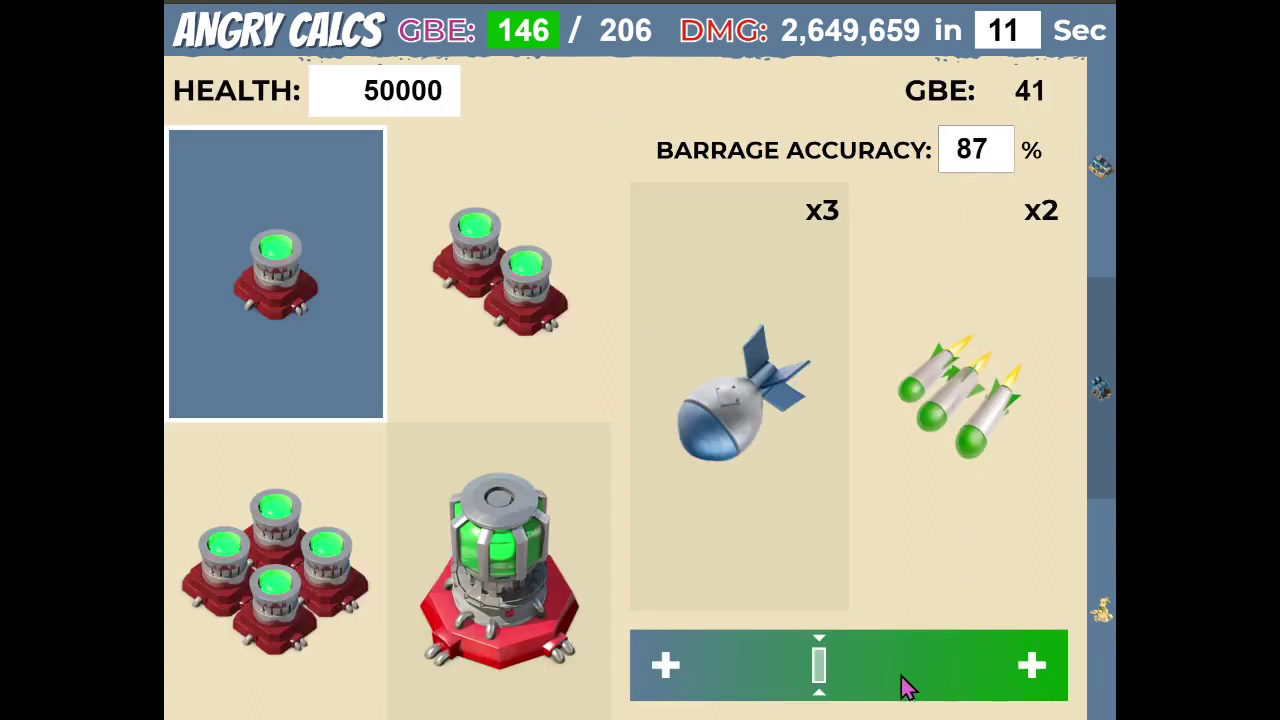
pyautogui.click(665, 675)
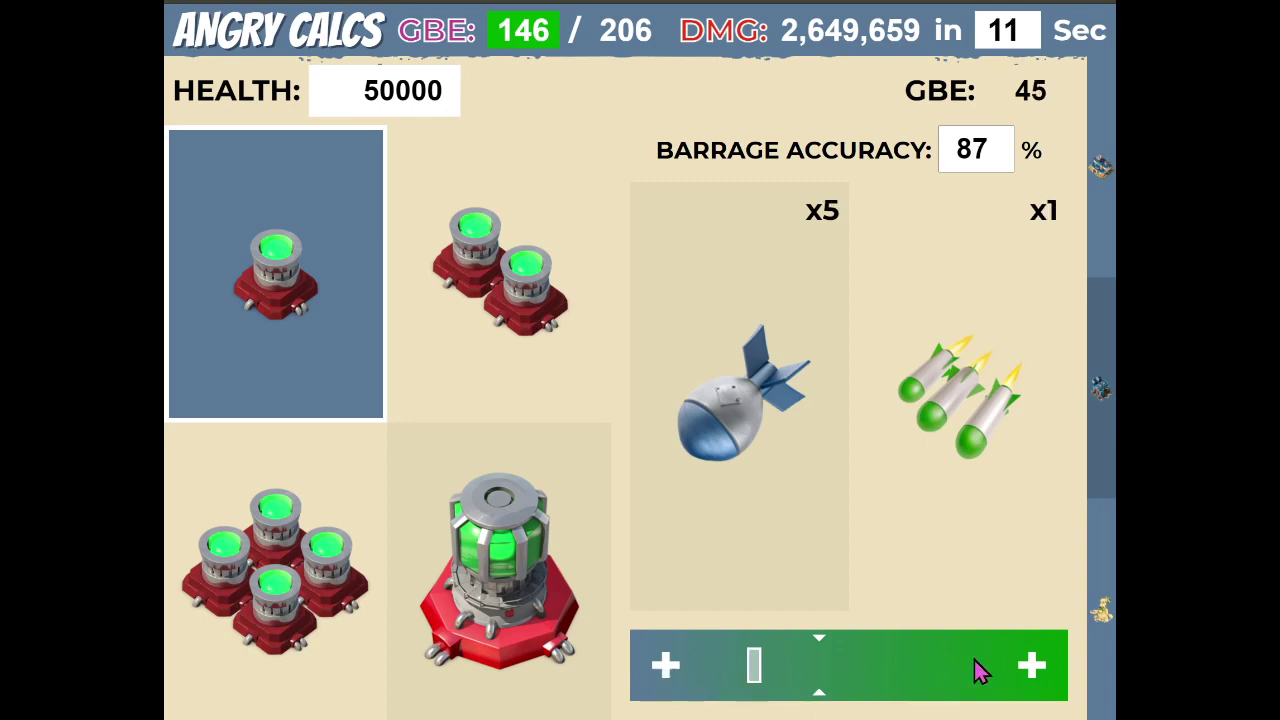
pyautogui.click(1032, 675)
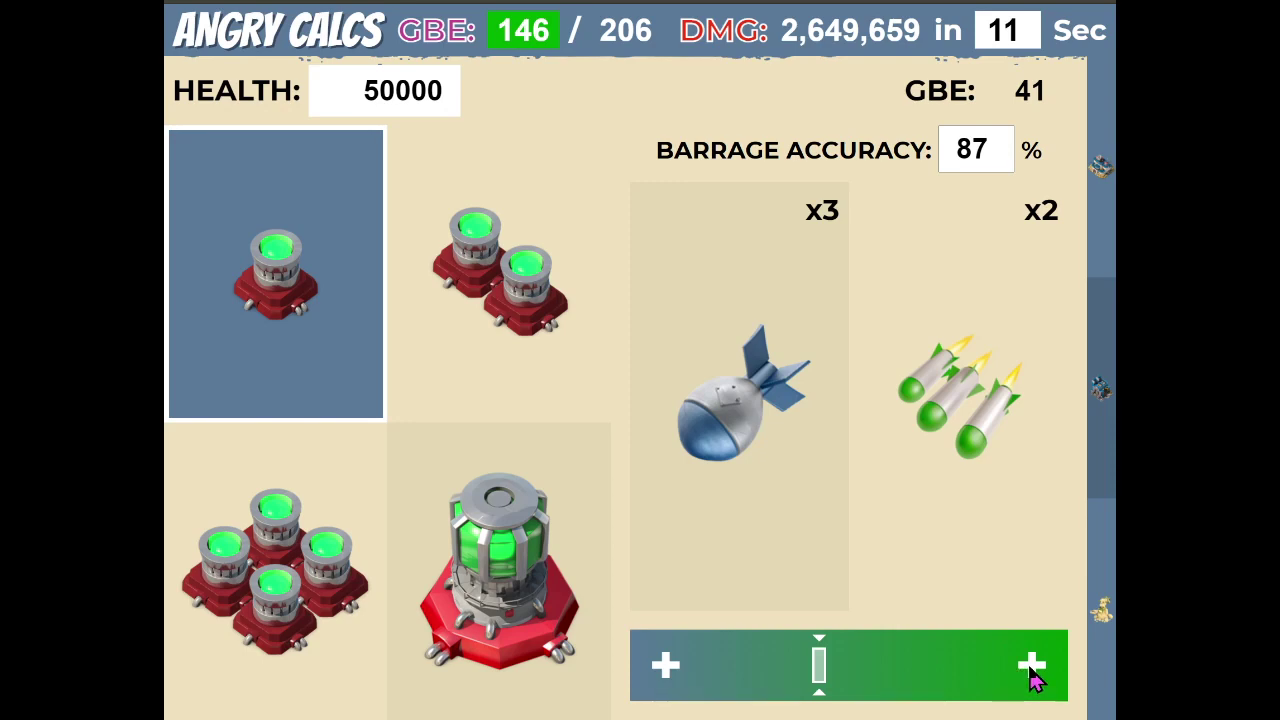
pyautogui.click(1033, 668)
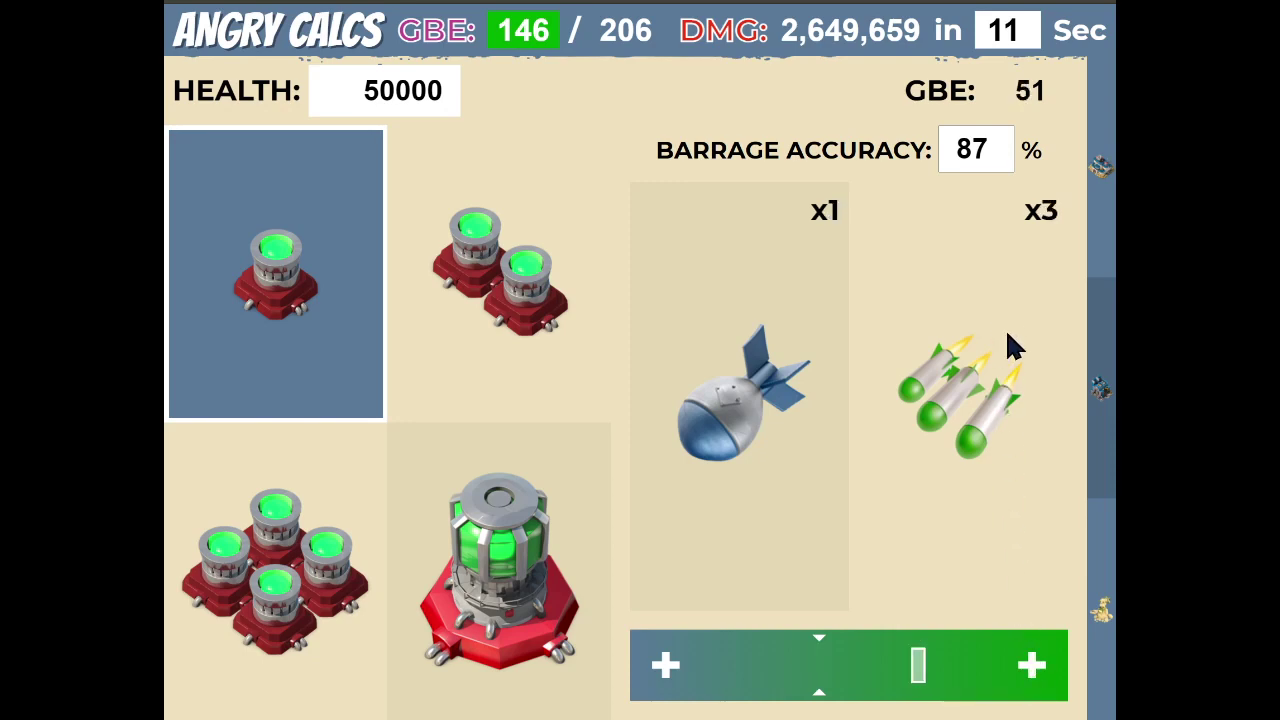
pyautogui.click(666, 676)
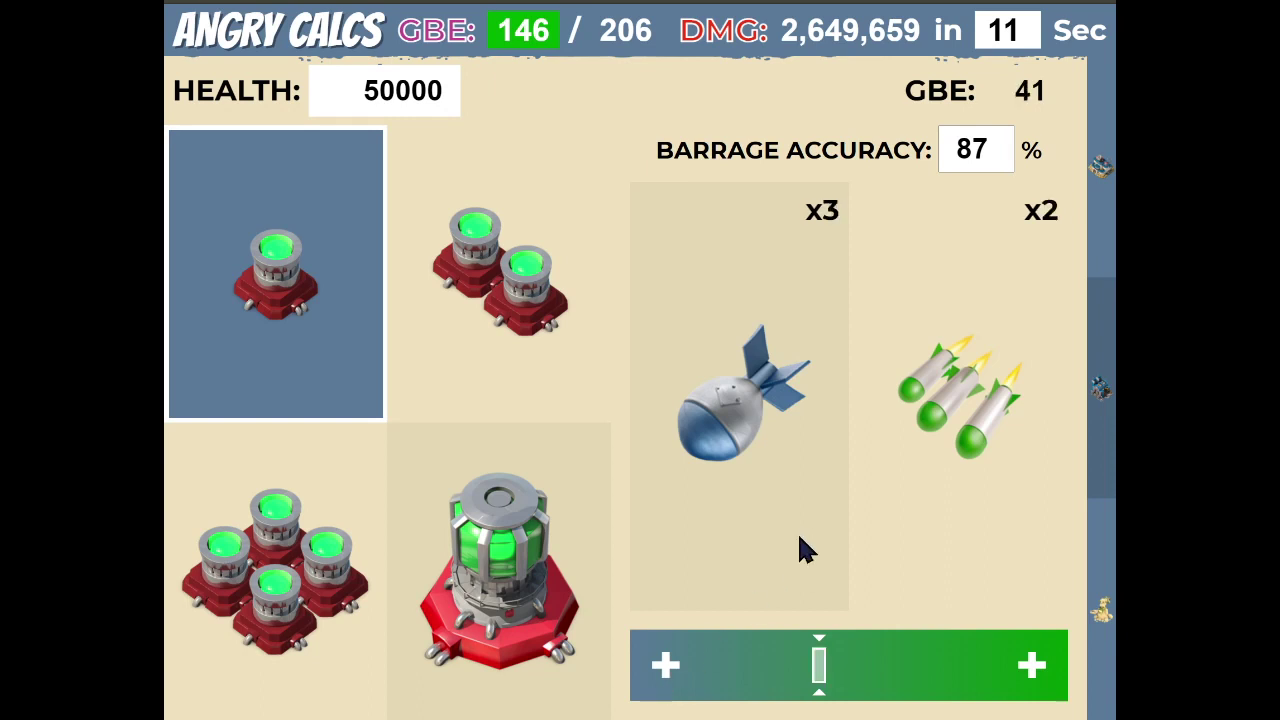
pyautogui.click(1046, 682)
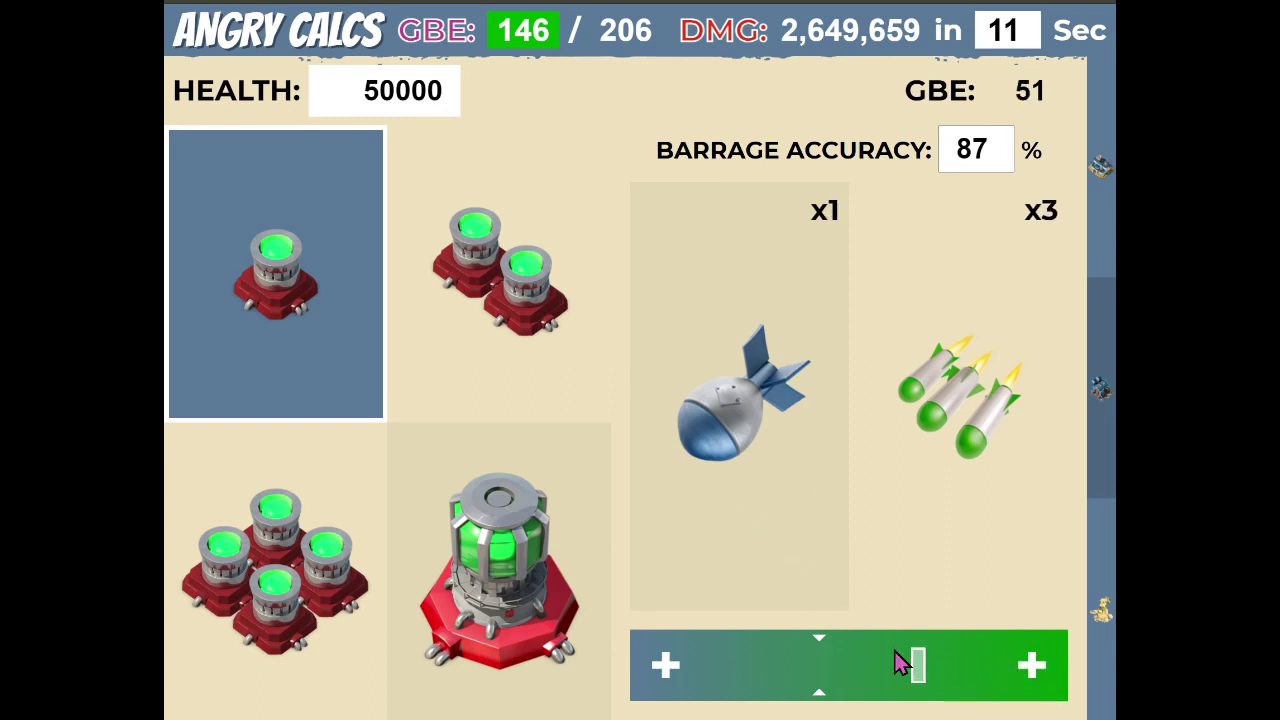
# Examine the breakdown of required and available gunboat energy while viewing the gunboat weapons
pyautogui.click(1105, 170)
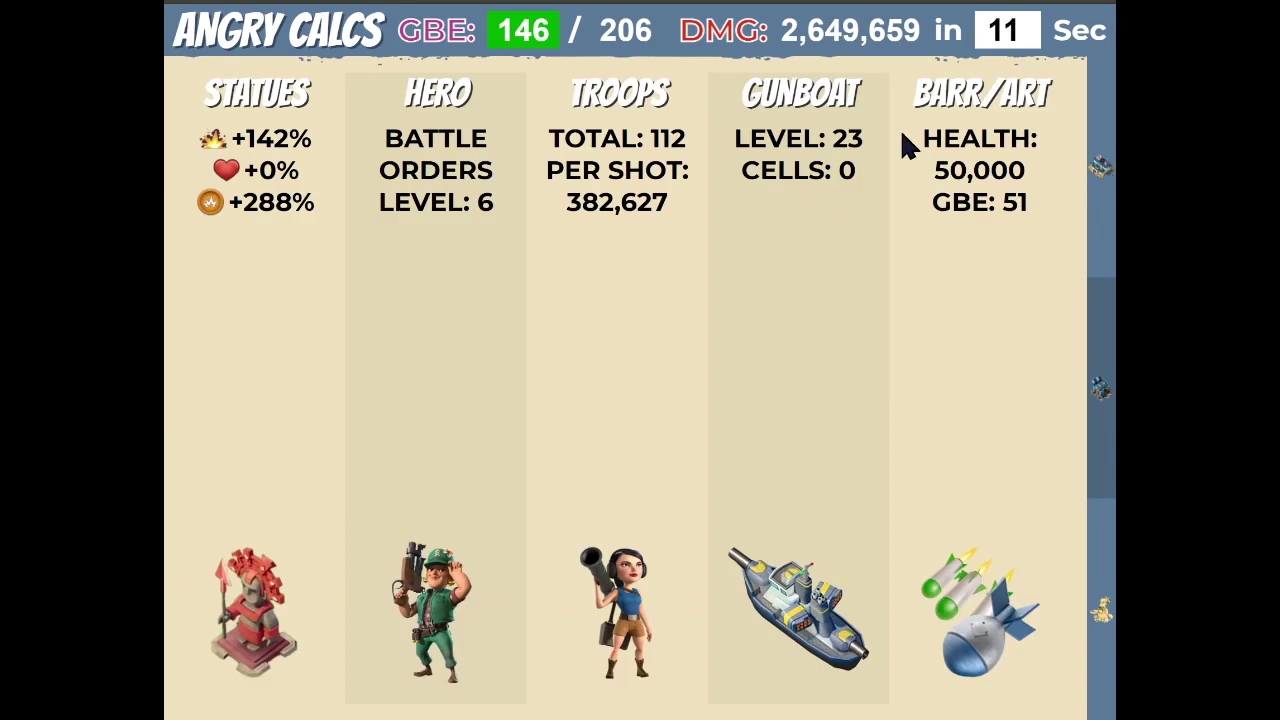
pyautogui.click(820, 108)
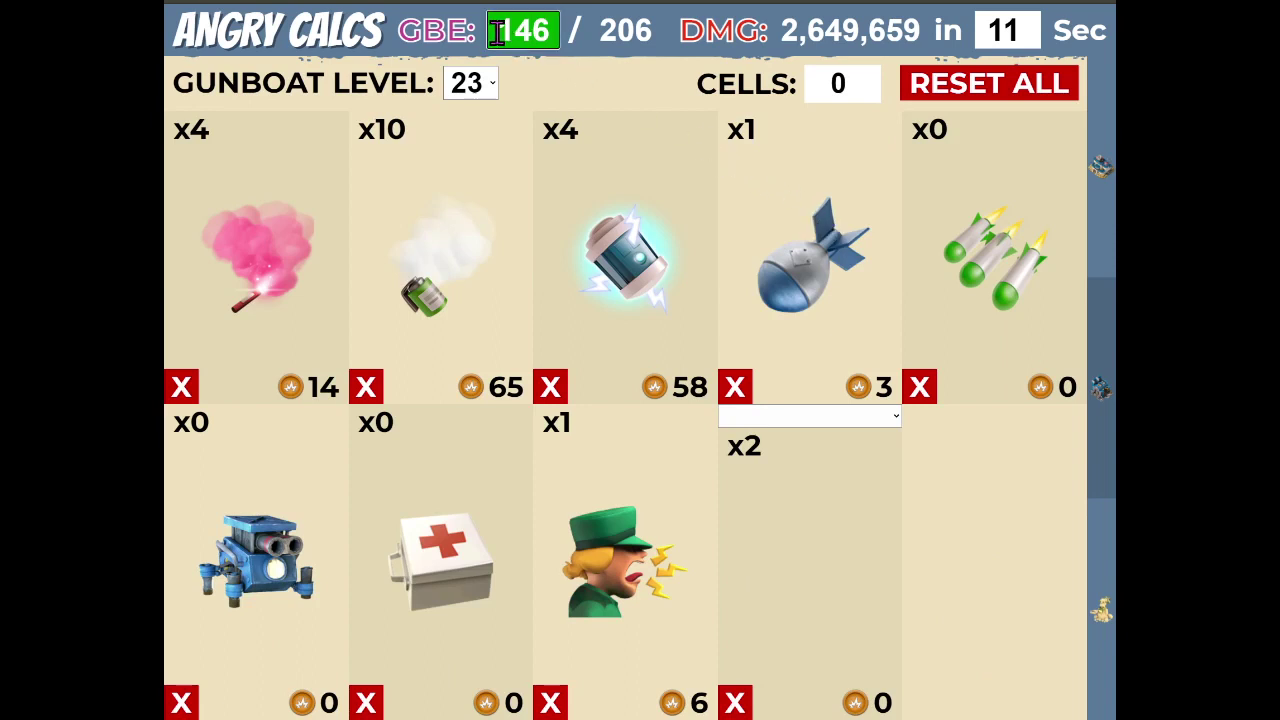
pyautogui.moveTo(489, 31); pyautogui.dragTo(552, 40)
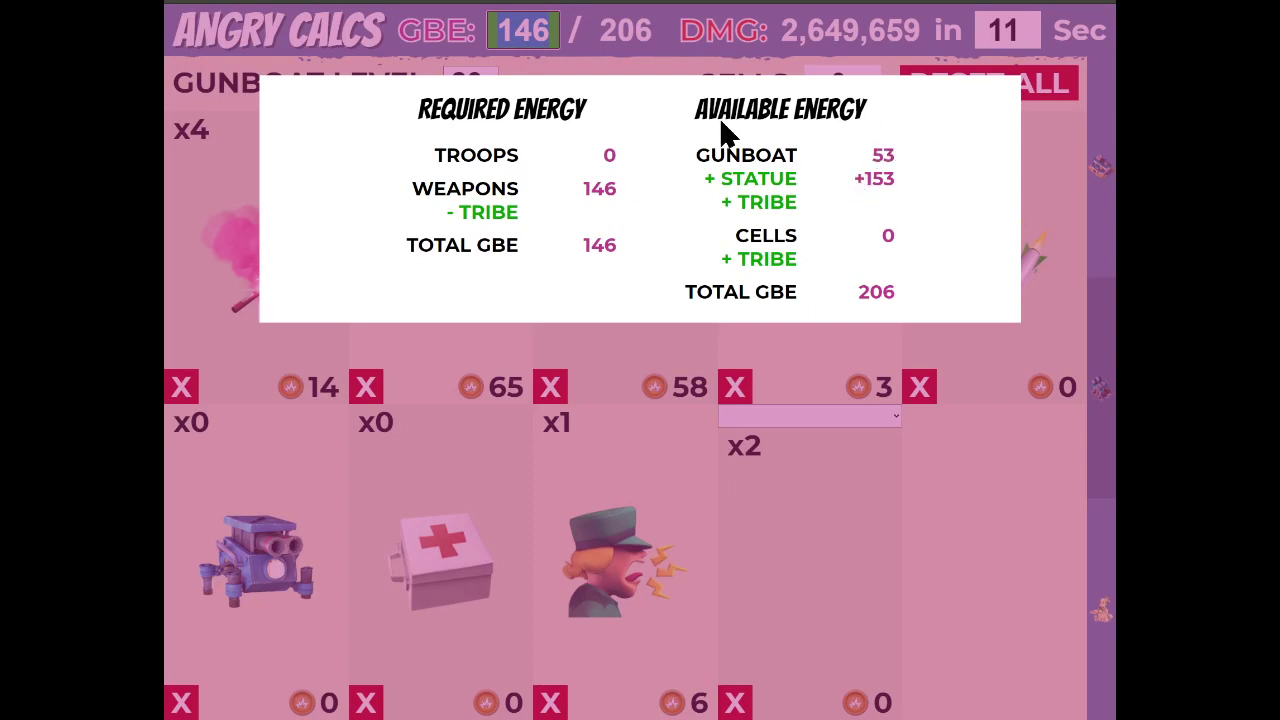
pyautogui.click(668, 206)
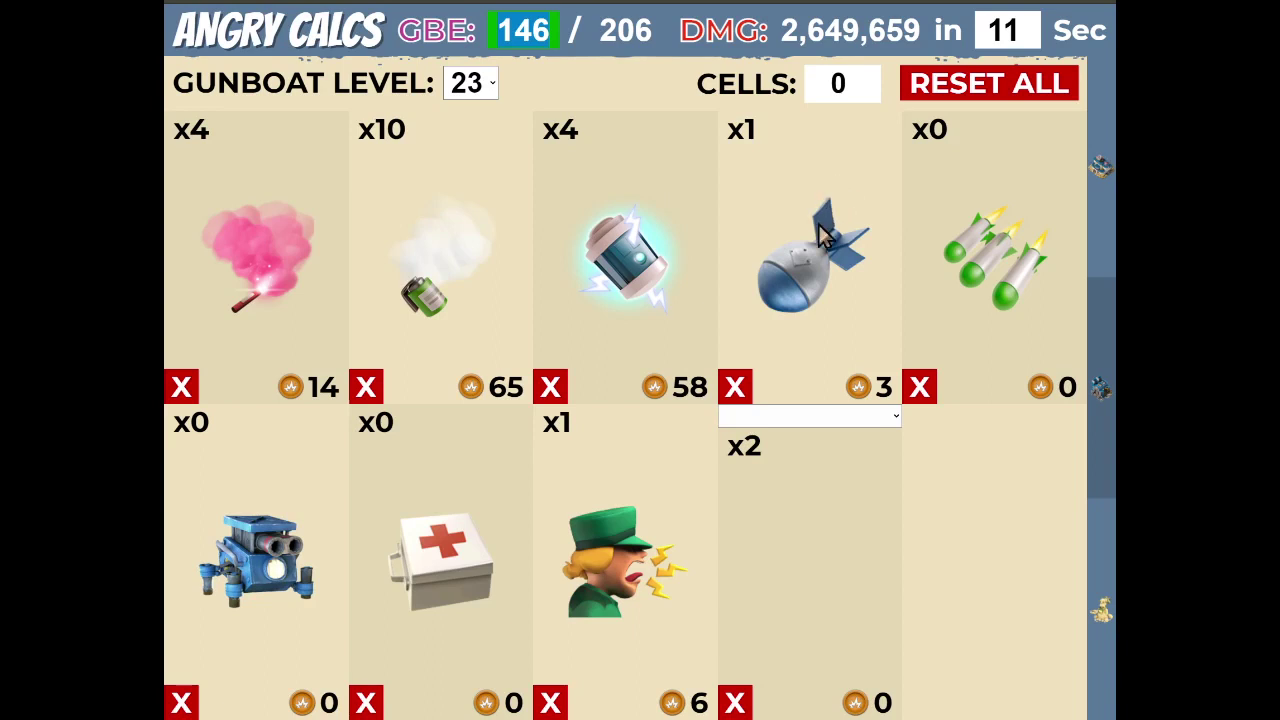
# Try a gunboat loadout of four artillery shots and two barrages
pyautogui.click(788, 228)
pyautogui.click(795, 245)
pyautogui.click(795, 245)
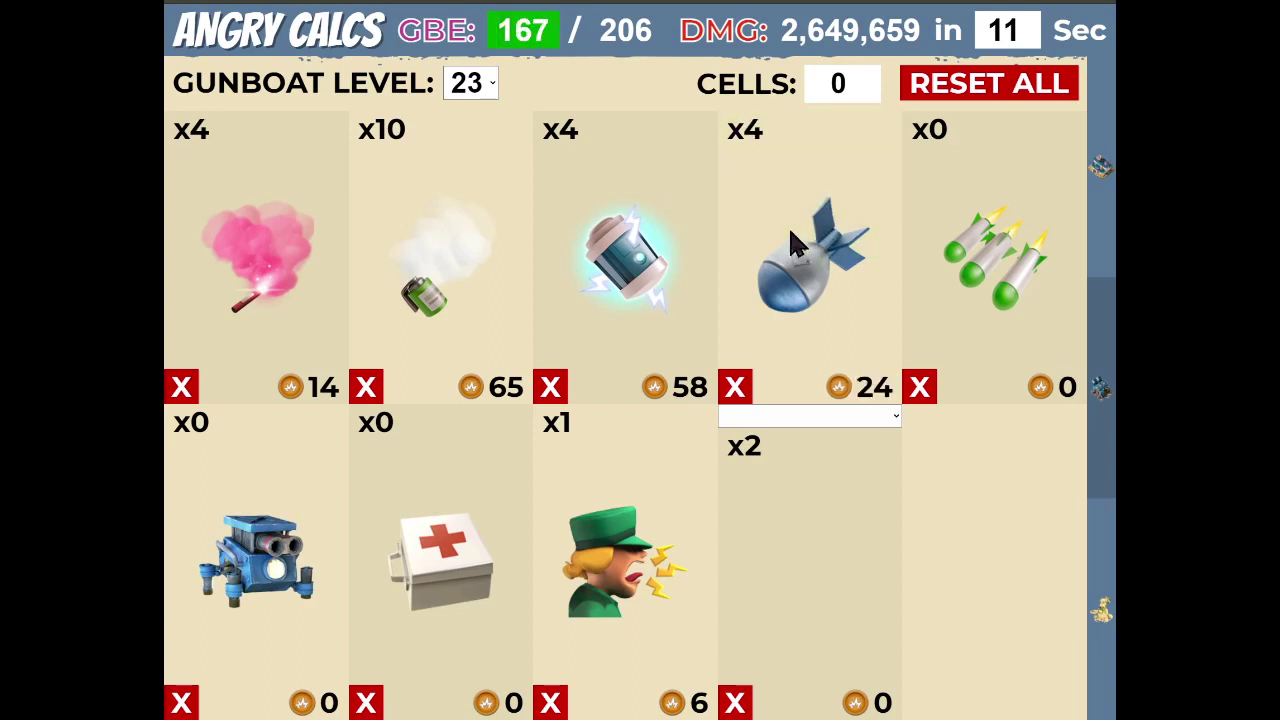
pyautogui.click(986, 234)
pyautogui.click(987, 233)
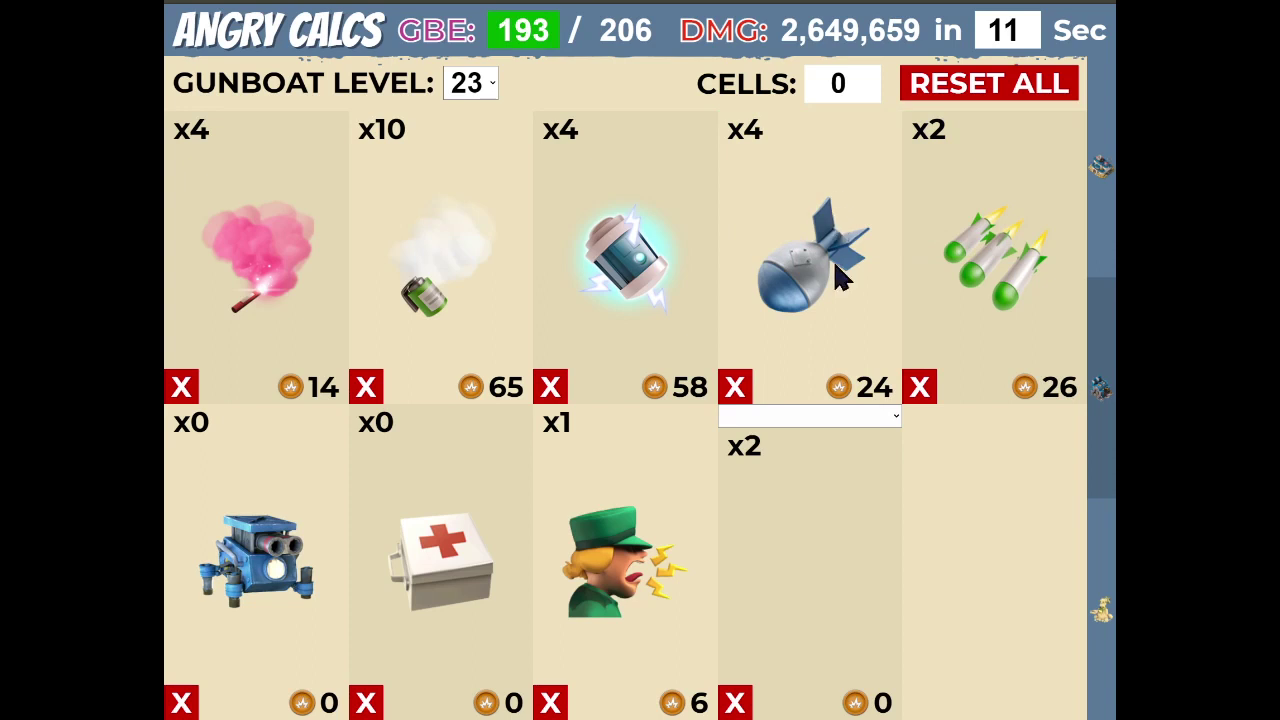
# Clear the barrage and artillery counts on the gunboat and add back a single artillery shot
pyautogui.click(920, 389)
pyautogui.click(742, 390)
pyautogui.click(812, 232)
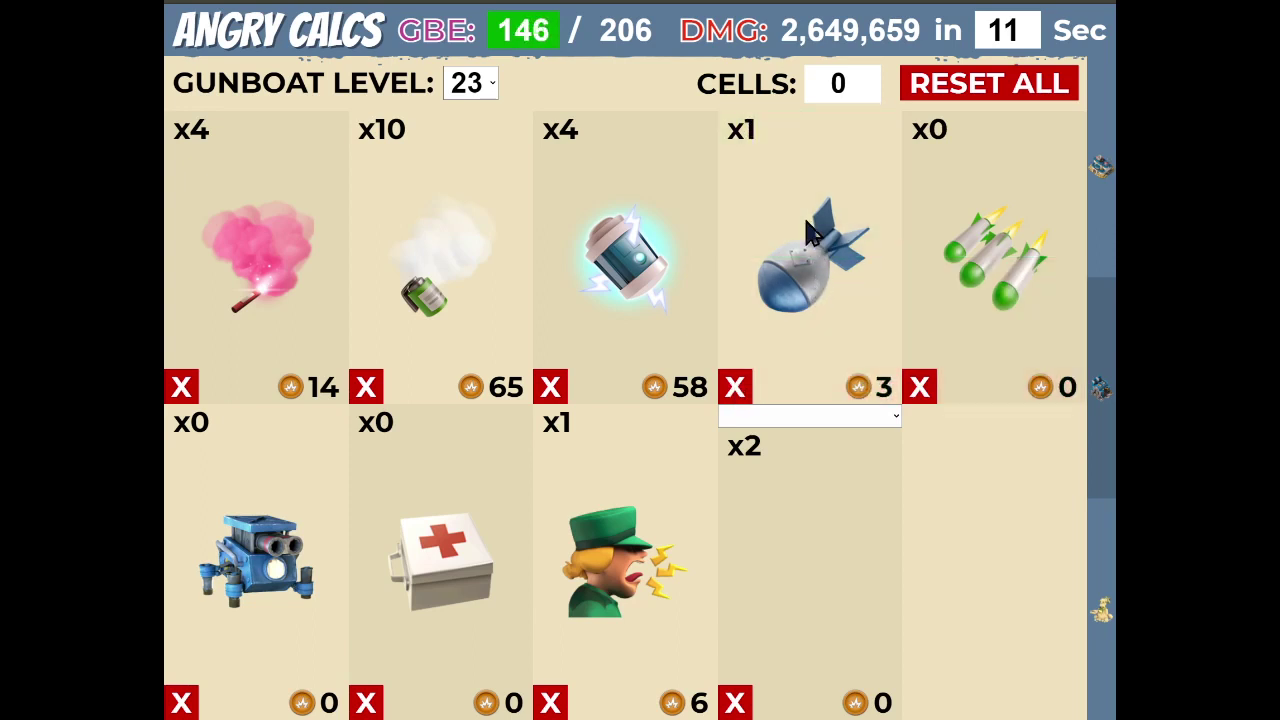
# Raise the gunboat's artillery count to two and its barrage count to three
pyautogui.click(820, 235)
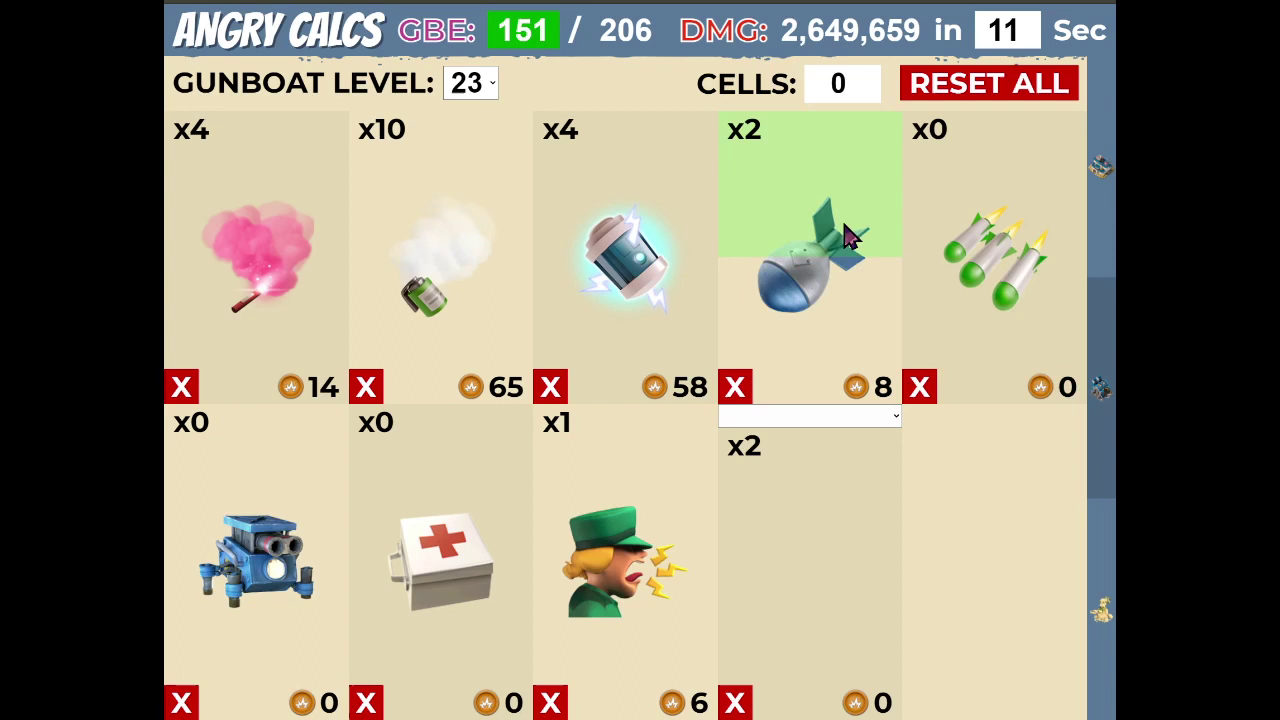
pyautogui.click(966, 212)
pyautogui.click(967, 215)
pyautogui.click(967, 215)
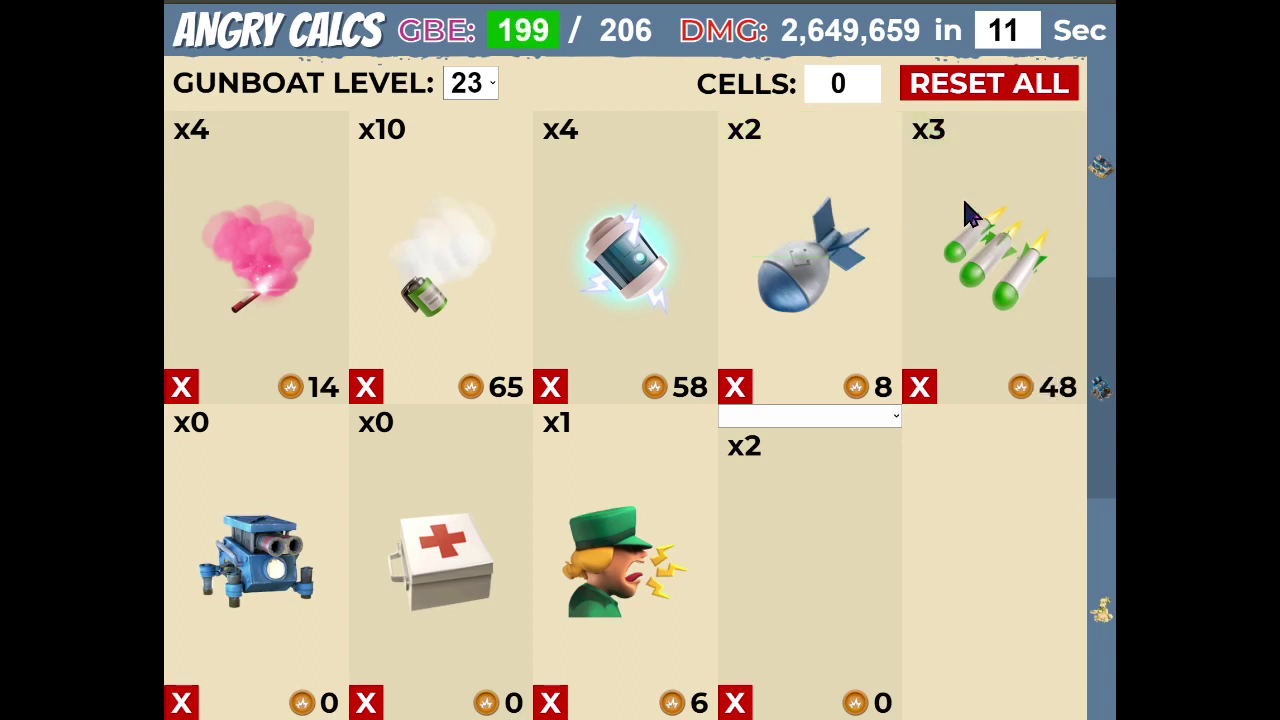
# Reduce the gunboat's barrages to two and raise its artillery shots to four
pyautogui.click(982, 336)
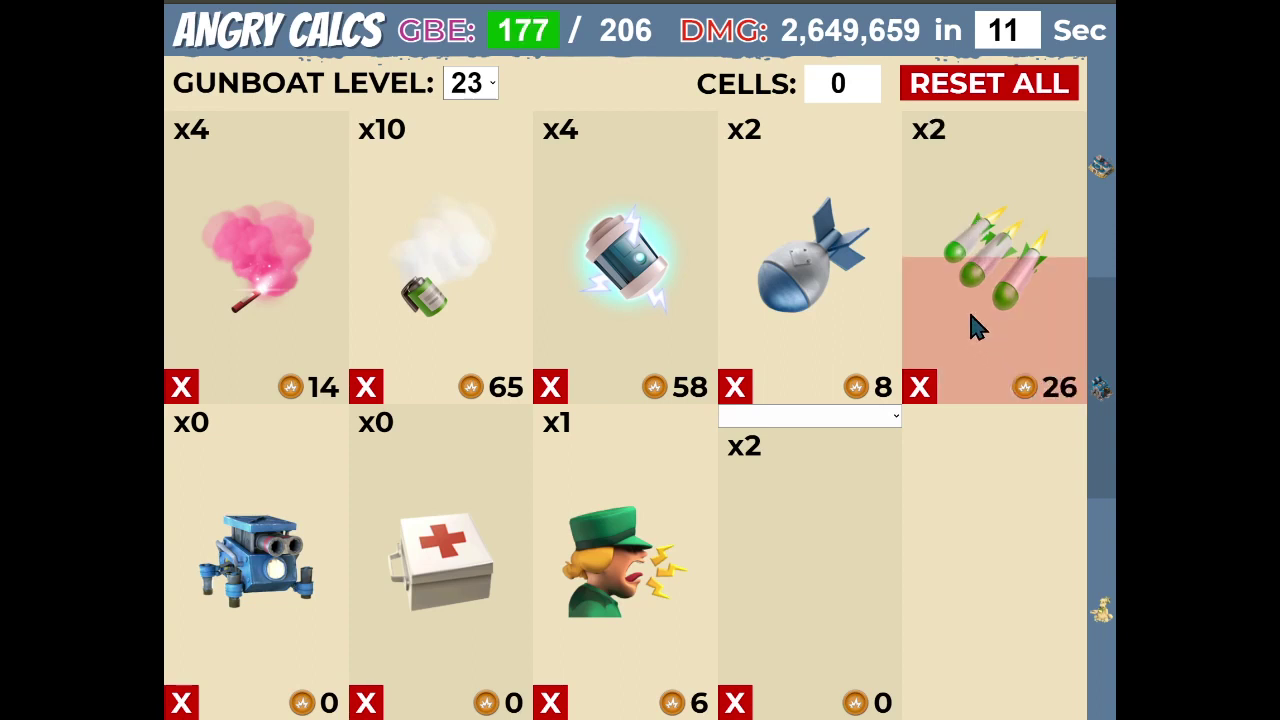
pyautogui.click(818, 225)
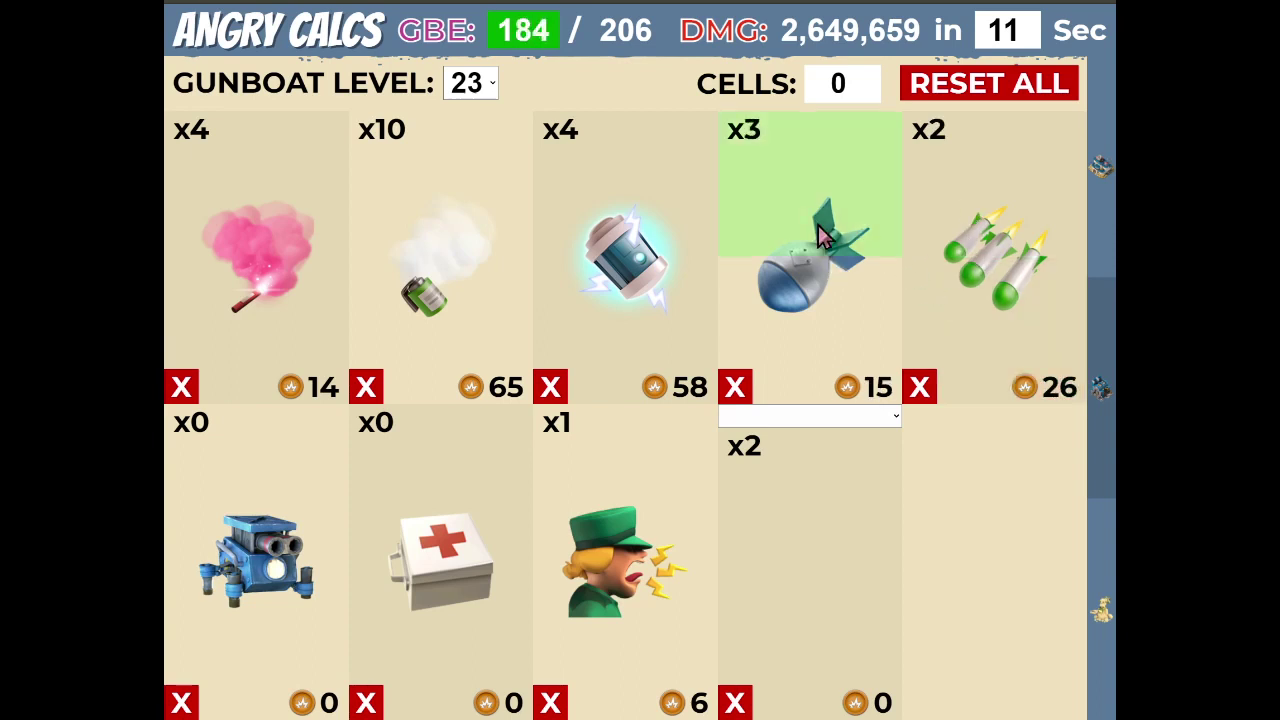
pyautogui.click(818, 225)
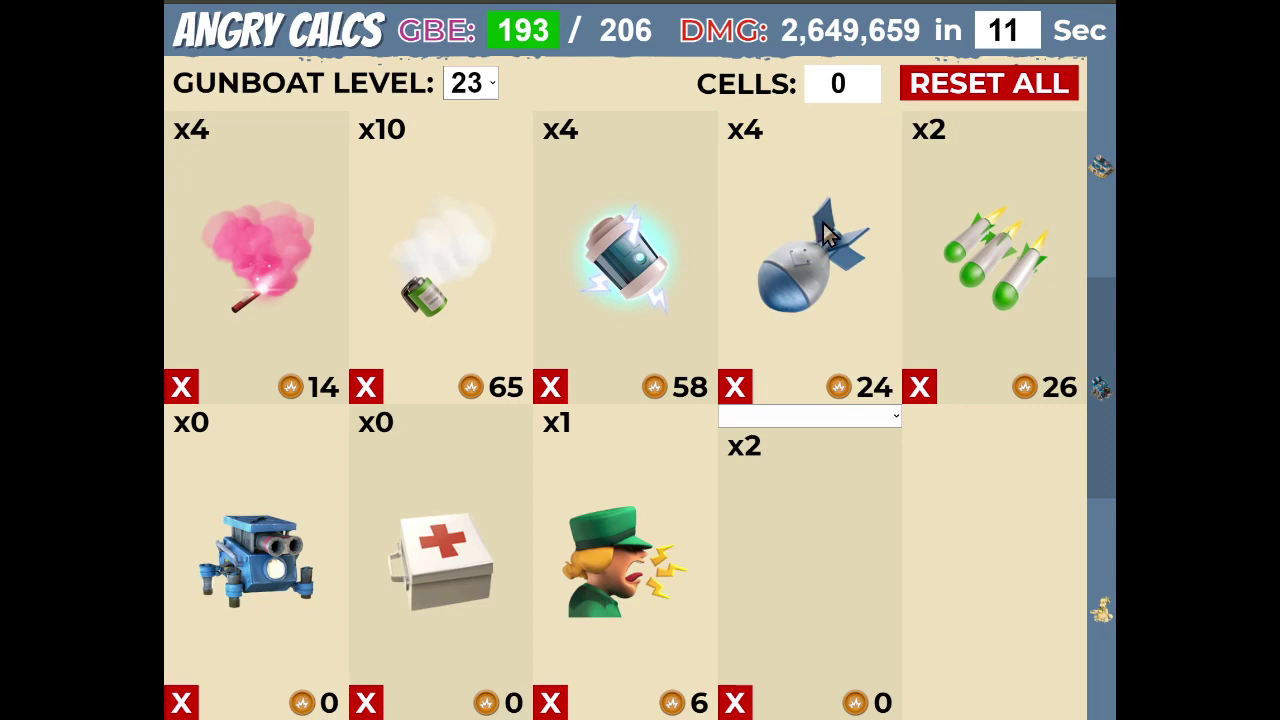
# In the barrage and artillery calculator, rebalance the single building's mix to three artillery and two barrages, and the four-building cluster's to three of each
pyautogui.click(1108, 180)
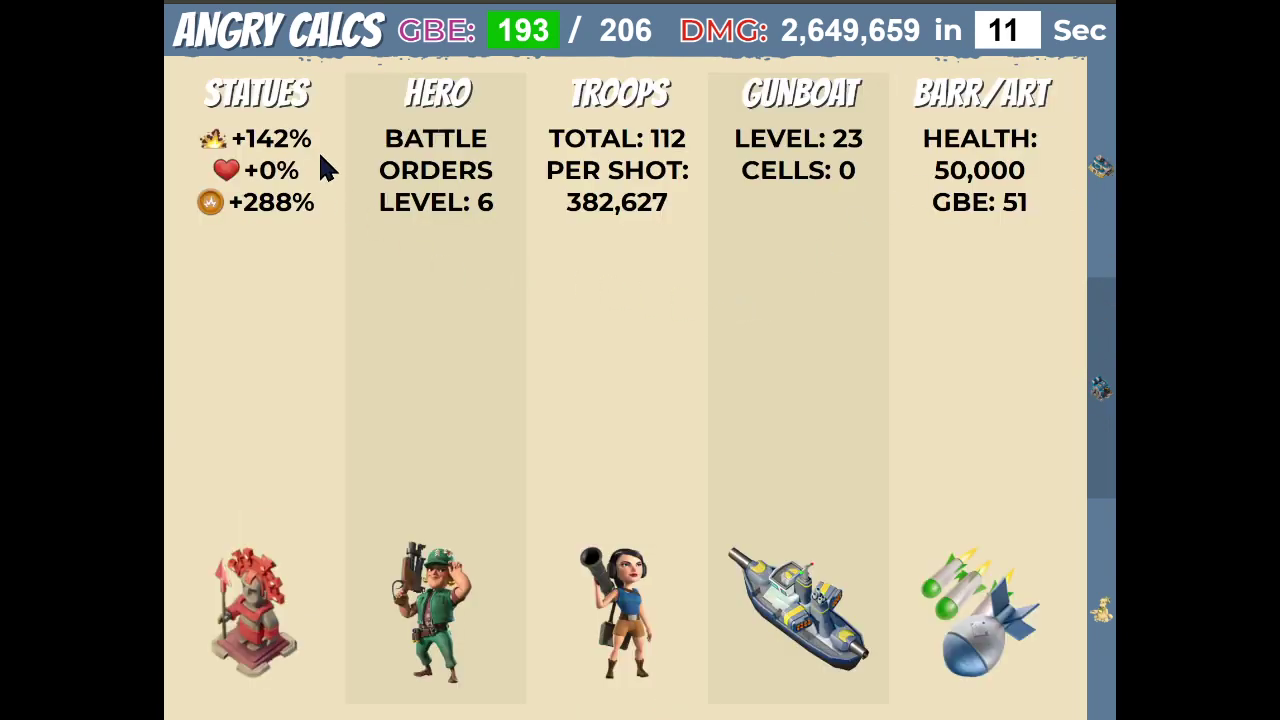
pyautogui.click(918, 112)
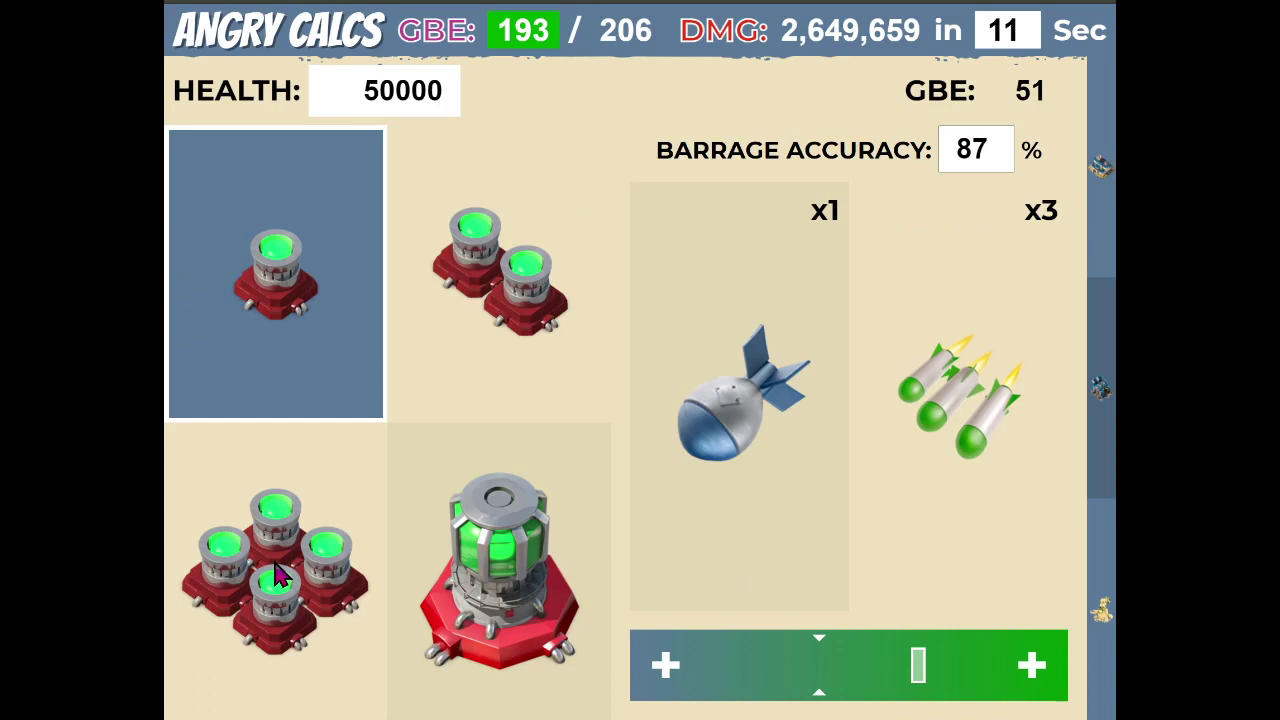
pyautogui.click(665, 664)
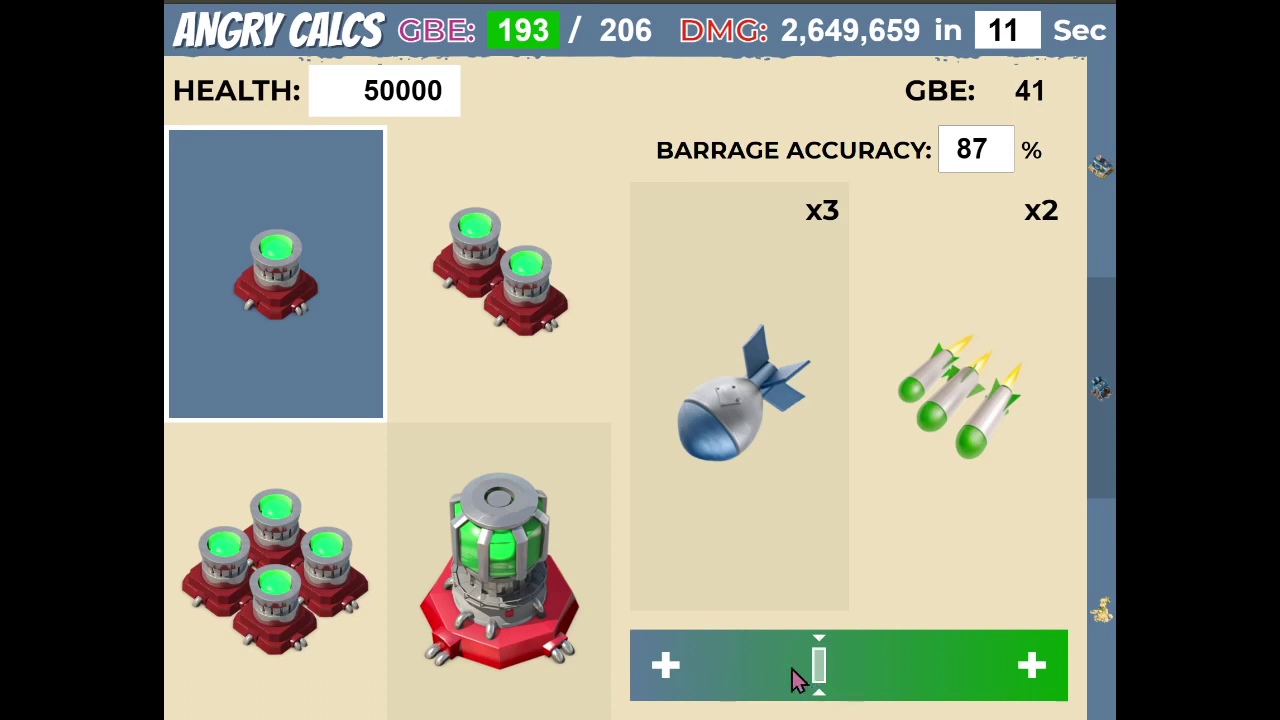
pyautogui.click(282, 568)
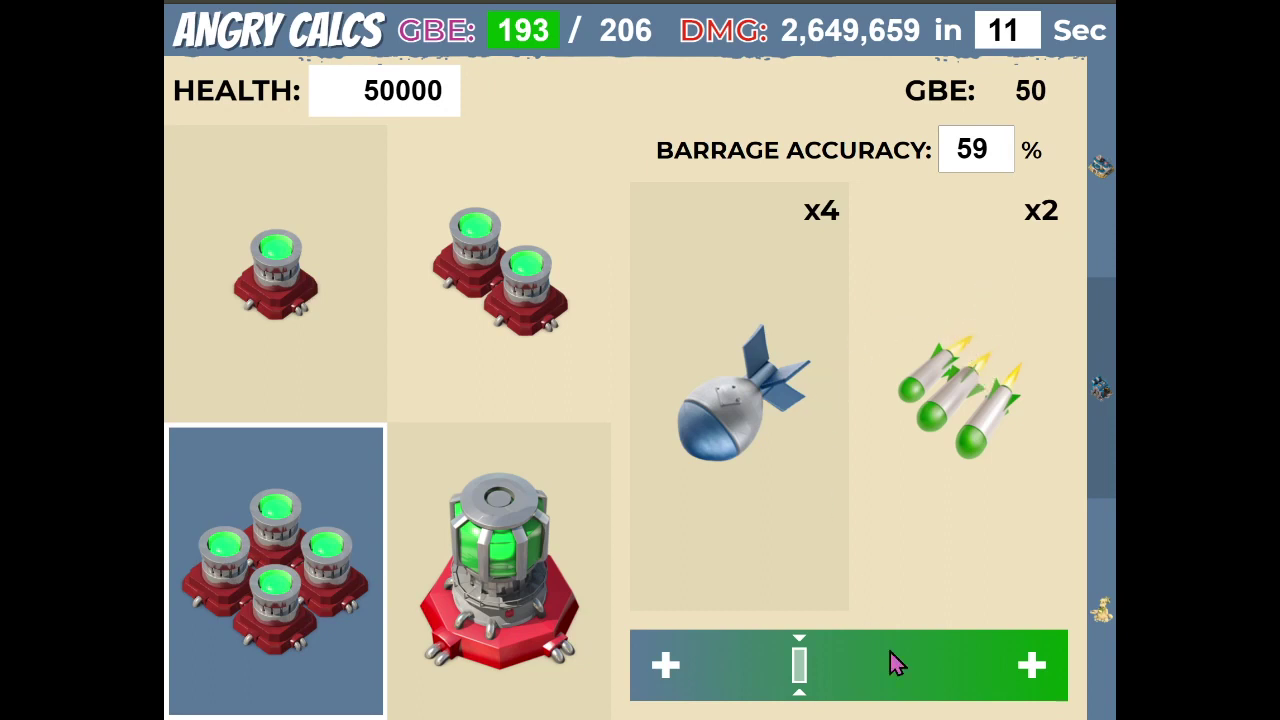
pyautogui.click(1032, 666)
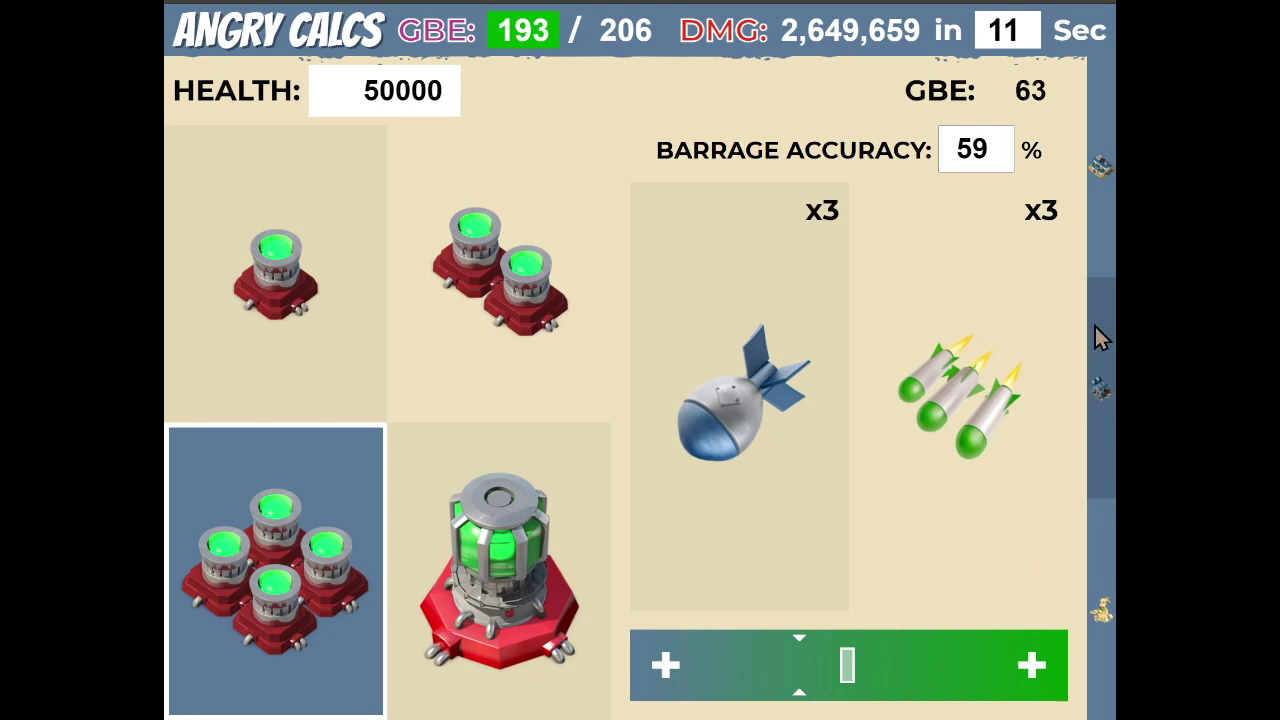
# Reset the gunboat's barrages to zero and its artillery to a single shot
pyautogui.click(1096, 180)
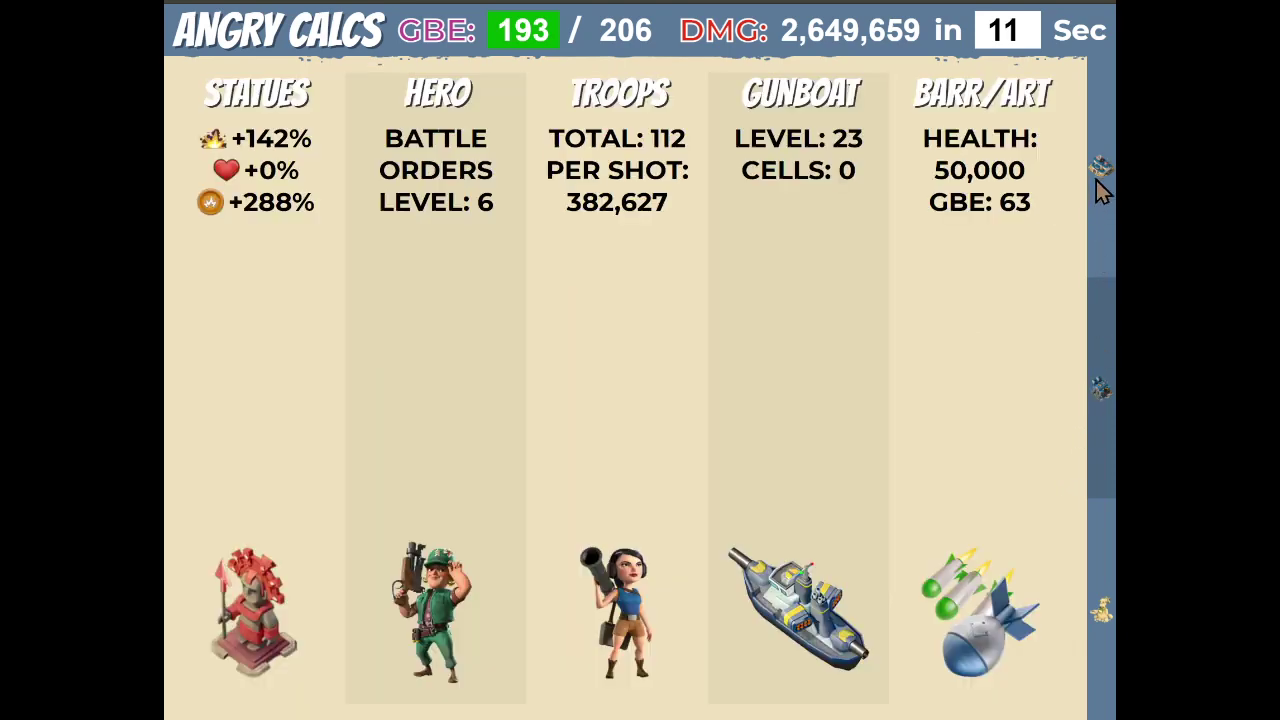
pyautogui.click(812, 106)
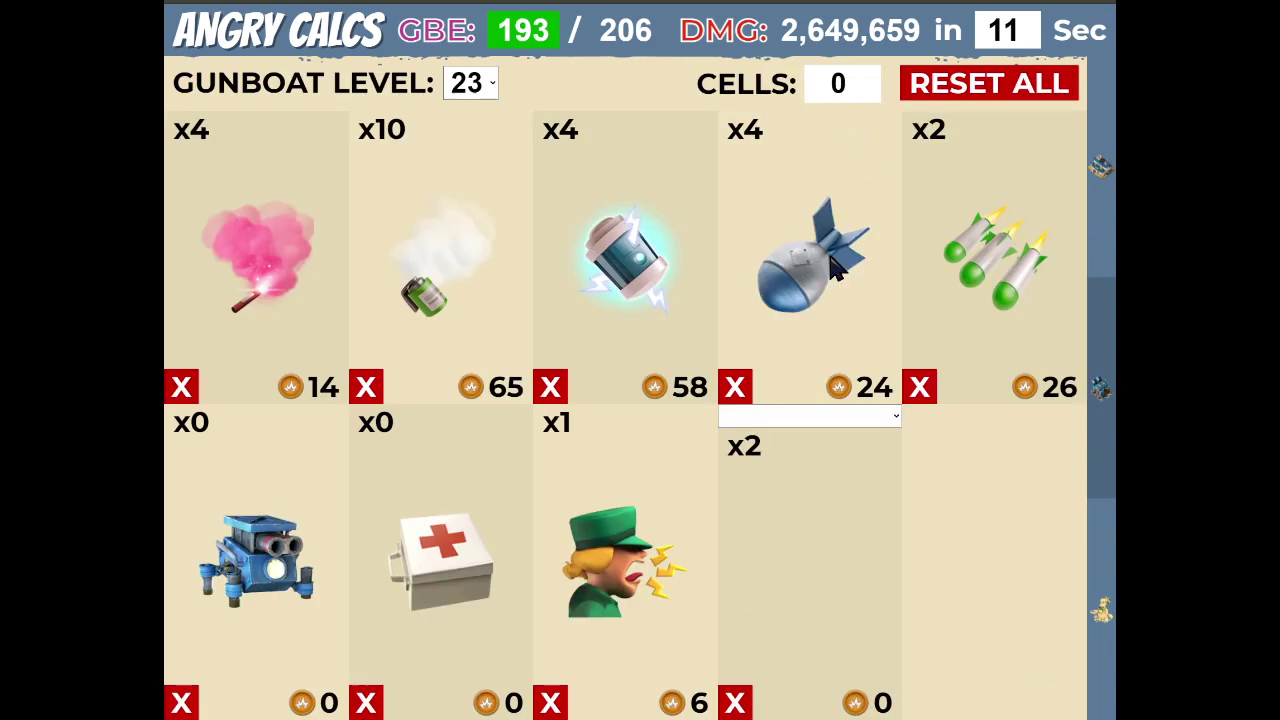
pyautogui.click(925, 392)
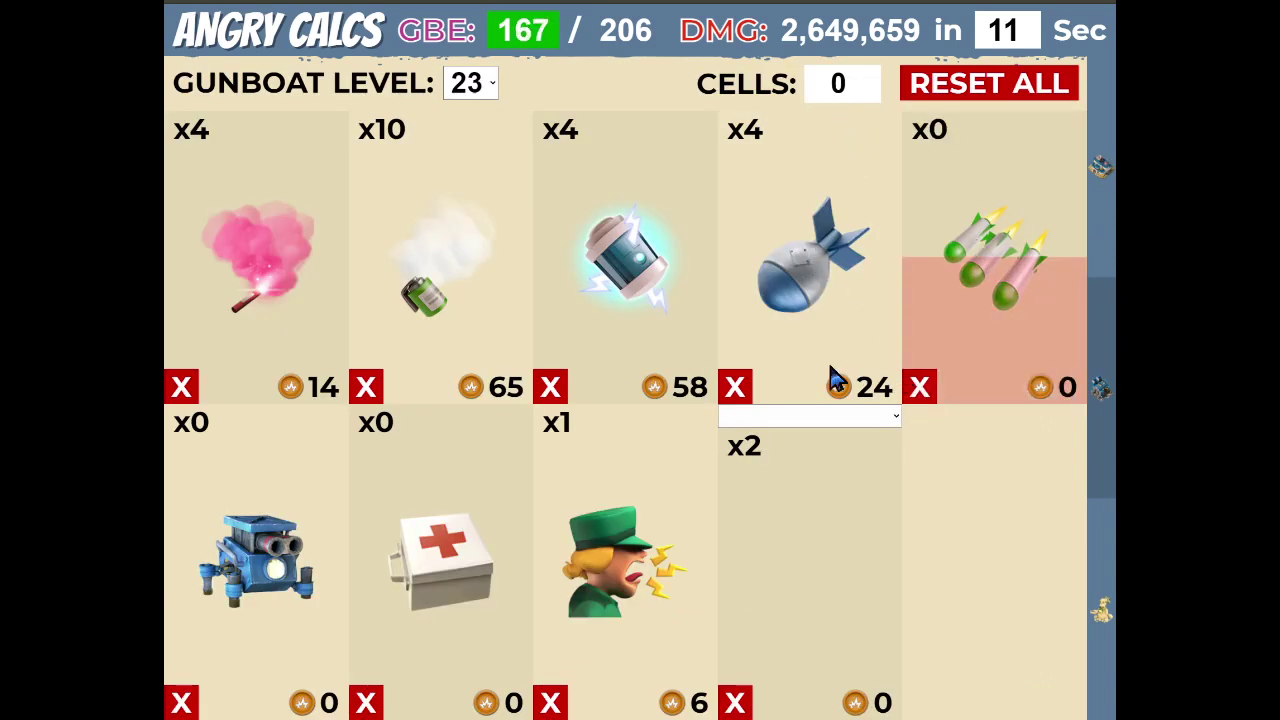
pyautogui.click(742, 398)
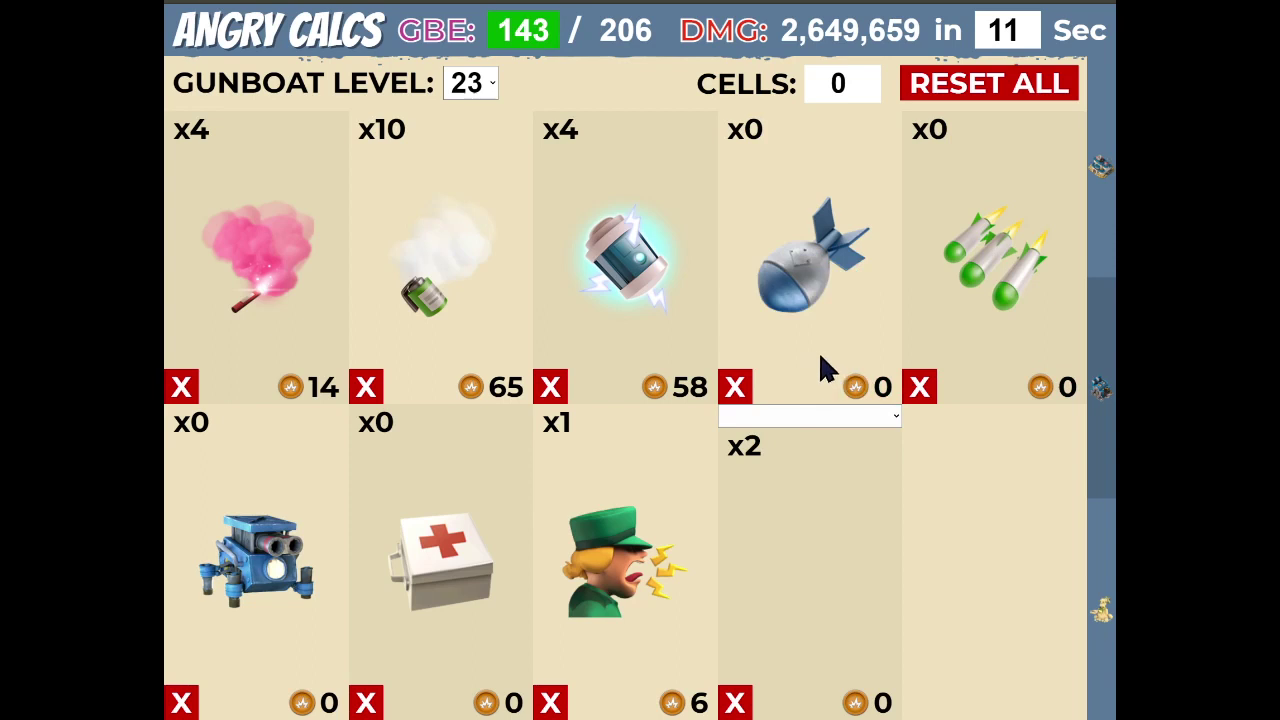
pyautogui.click(804, 260)
pyautogui.click(799, 226)
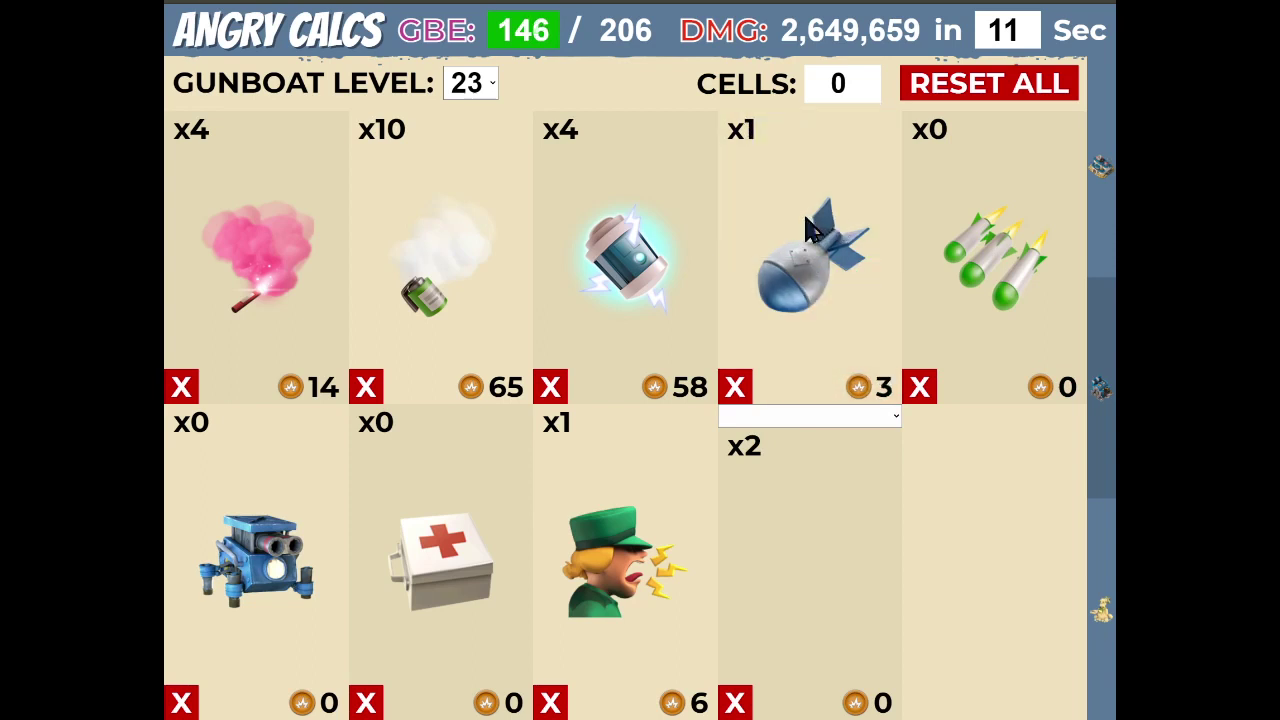
# Shift the calculator's mix for the four-building cluster to four artillery shots and two barrages
pyautogui.click(1102, 170)
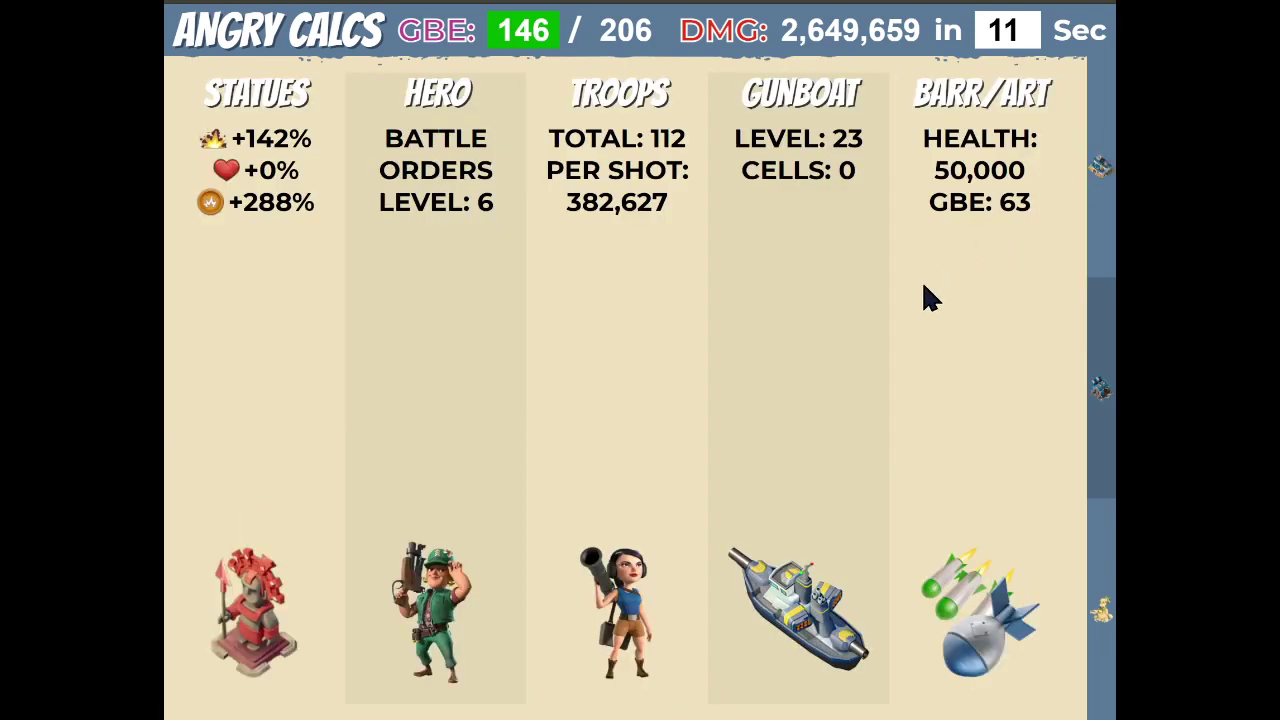
pyautogui.click(968, 135)
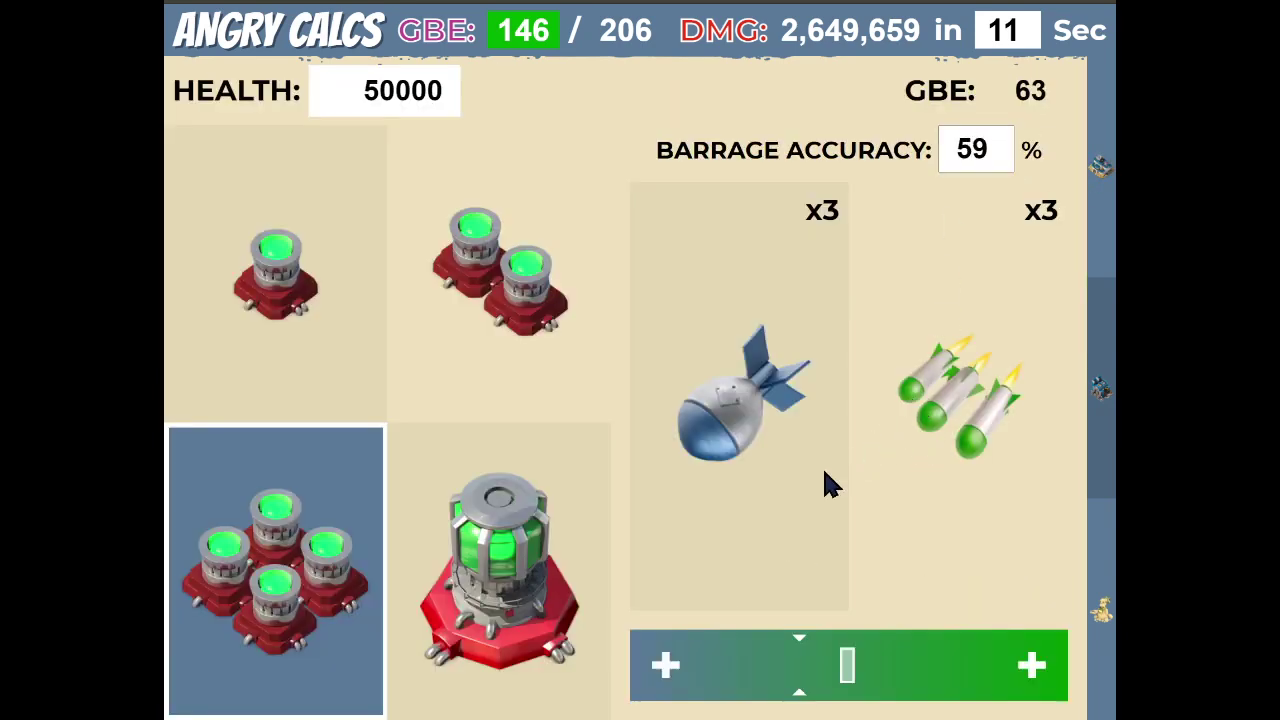
pyautogui.click(666, 667)
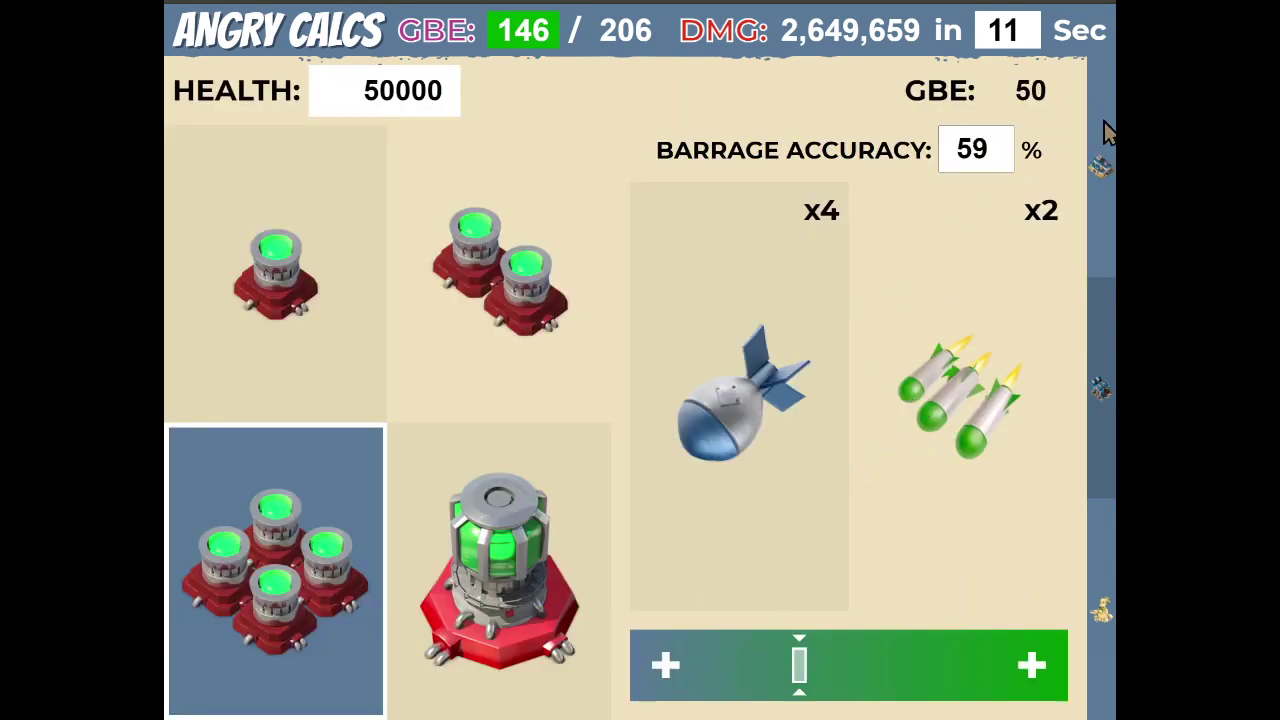
# Increase the gunboat weapons to three artillery shots and two barrages
pyautogui.click(1098, 162)
pyautogui.click(814, 151)
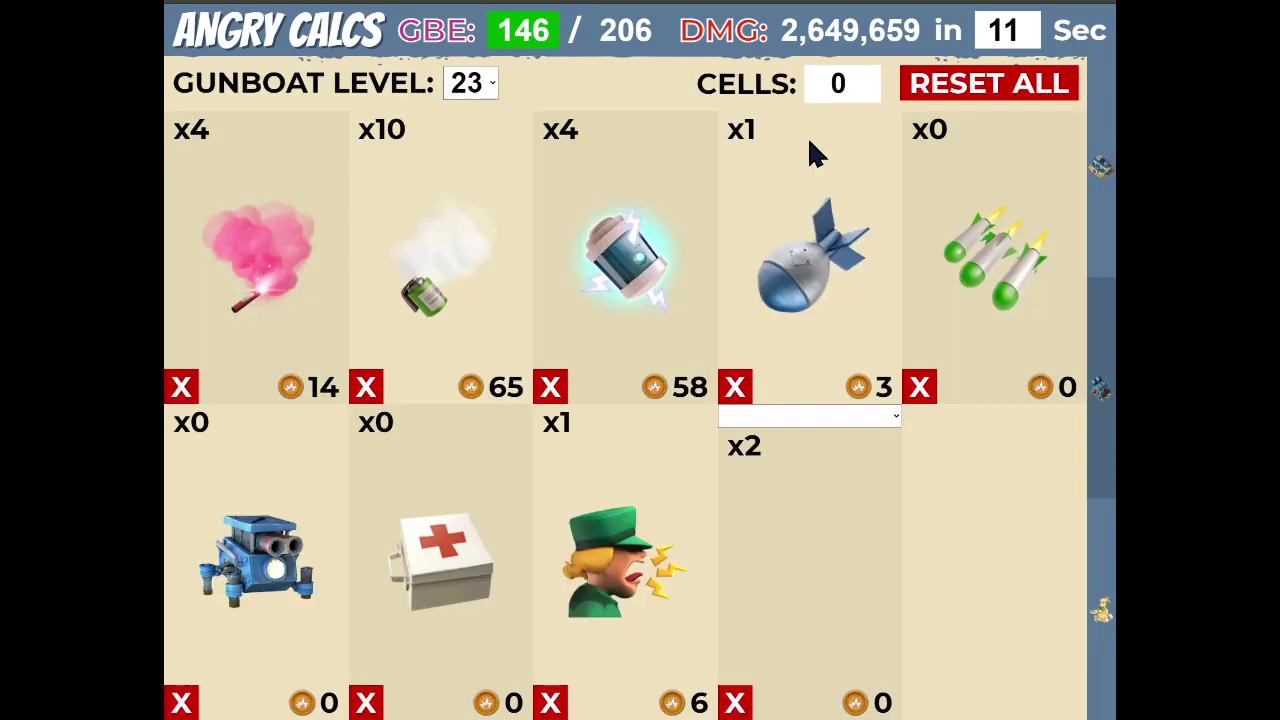
pyautogui.click(808, 200)
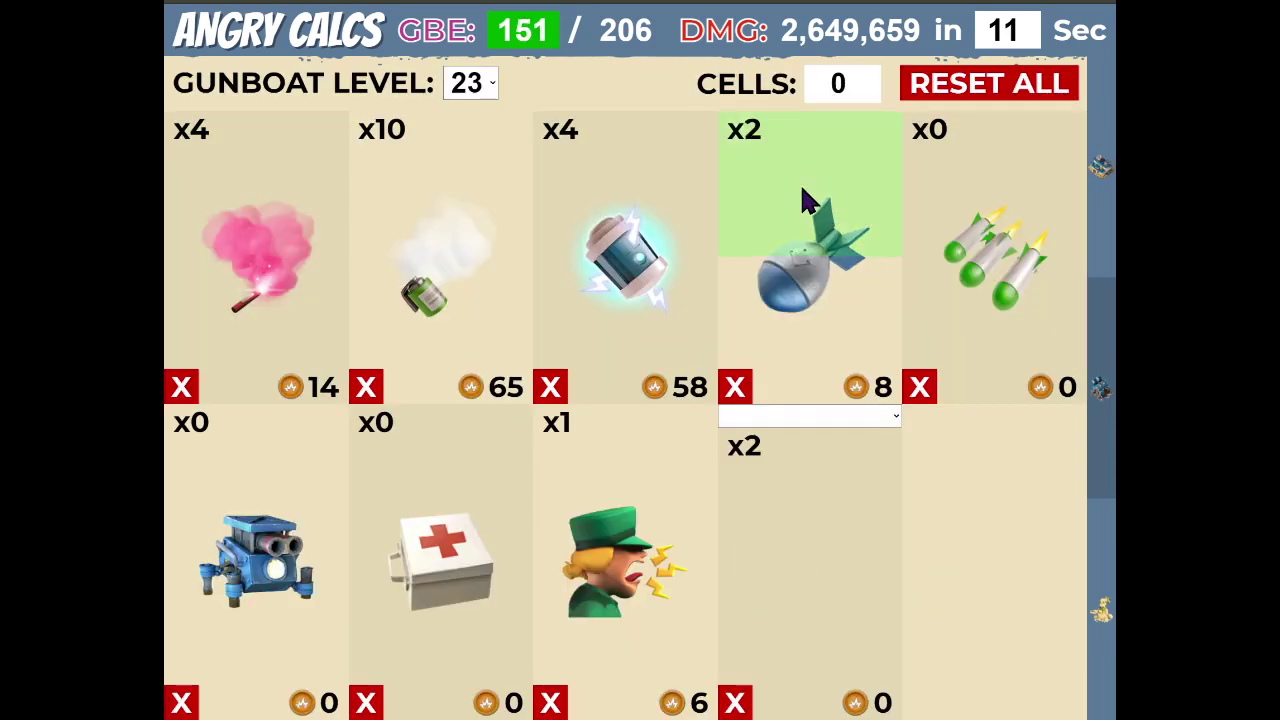
pyautogui.click(803, 197)
pyautogui.click(982, 207)
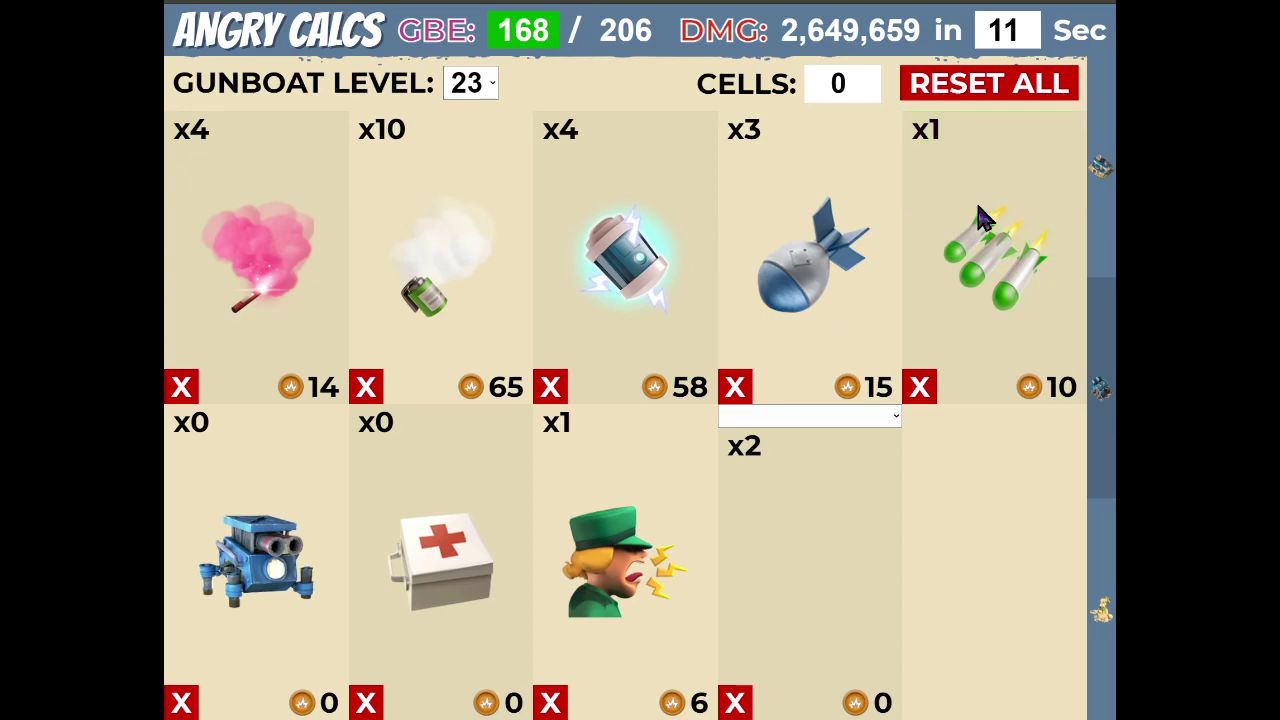
pyautogui.click(988, 214)
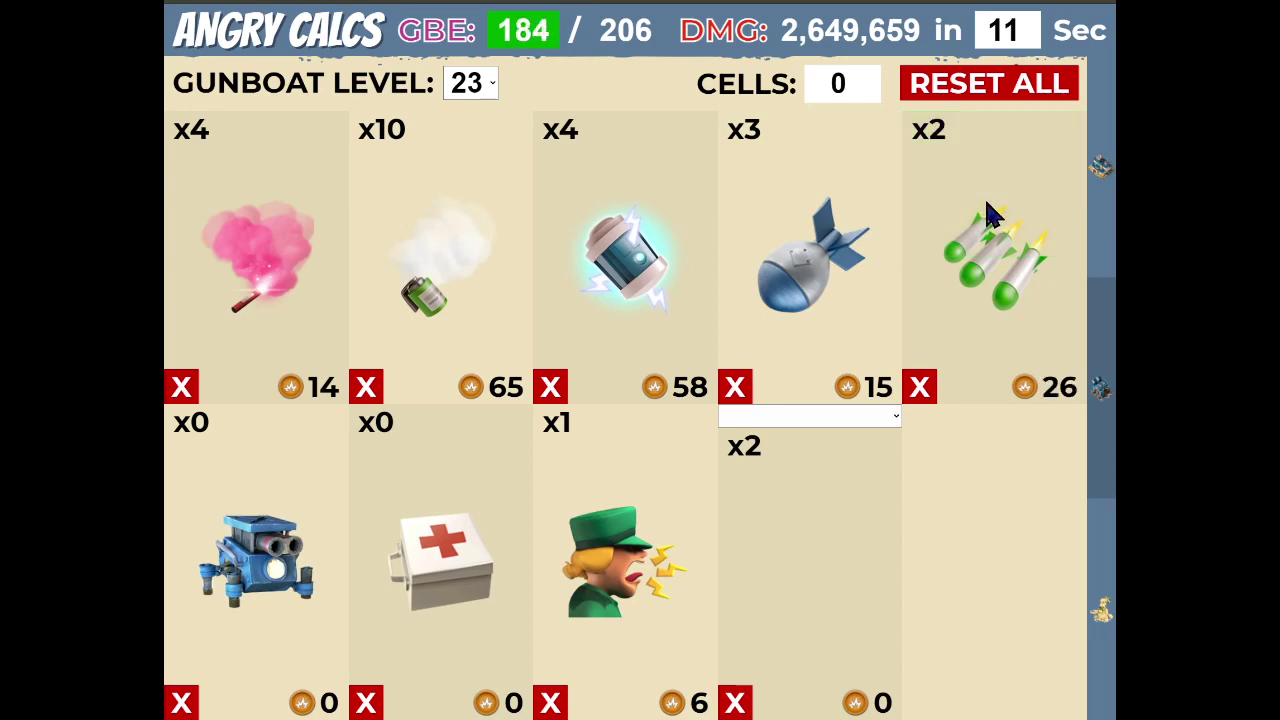
# Recheck the calculator's mix for the four-building cluster, and set the gunboat weapons to four artillery shots and two barrages
pyautogui.click(1095, 162)
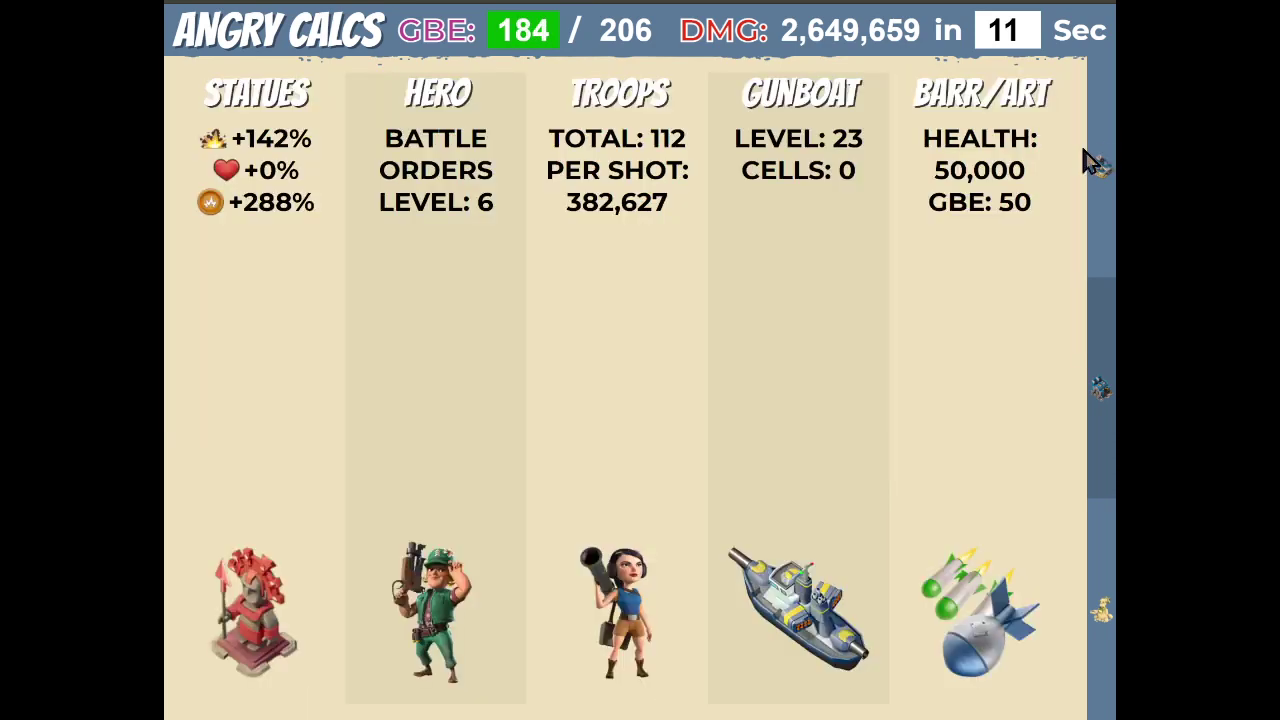
pyautogui.click(986, 118)
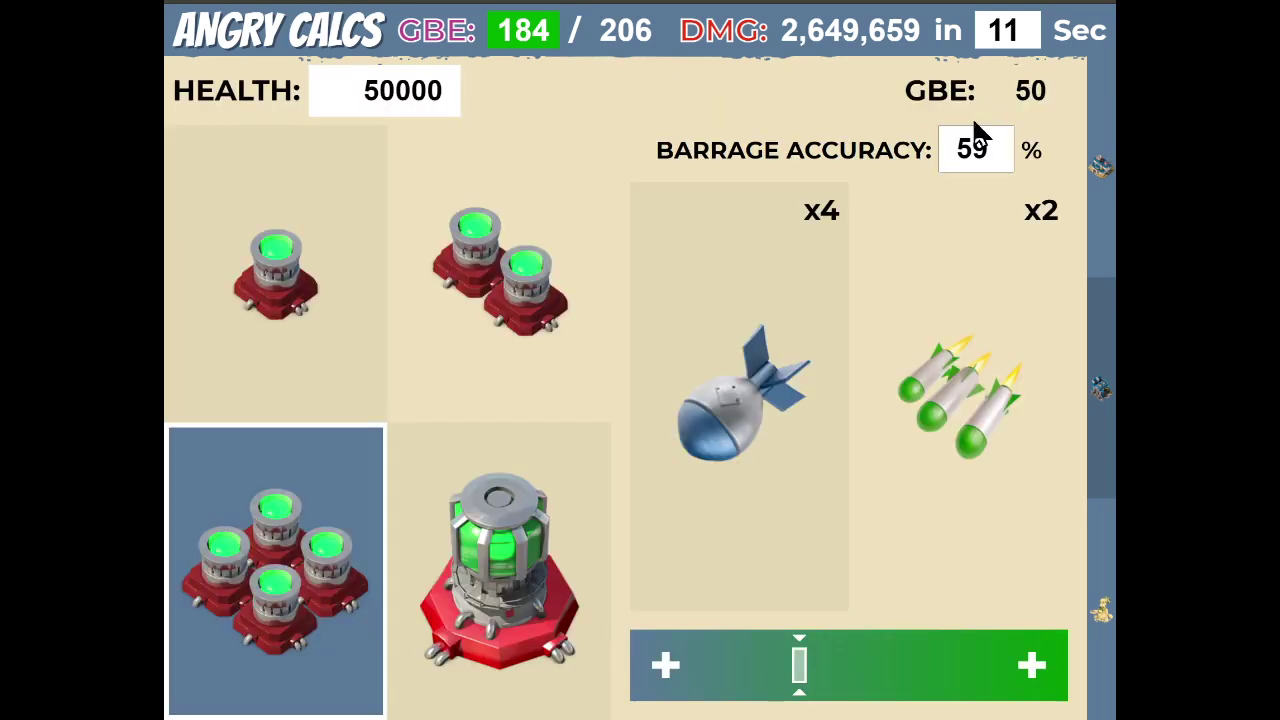
pyautogui.click(1104, 152)
pyautogui.click(850, 130)
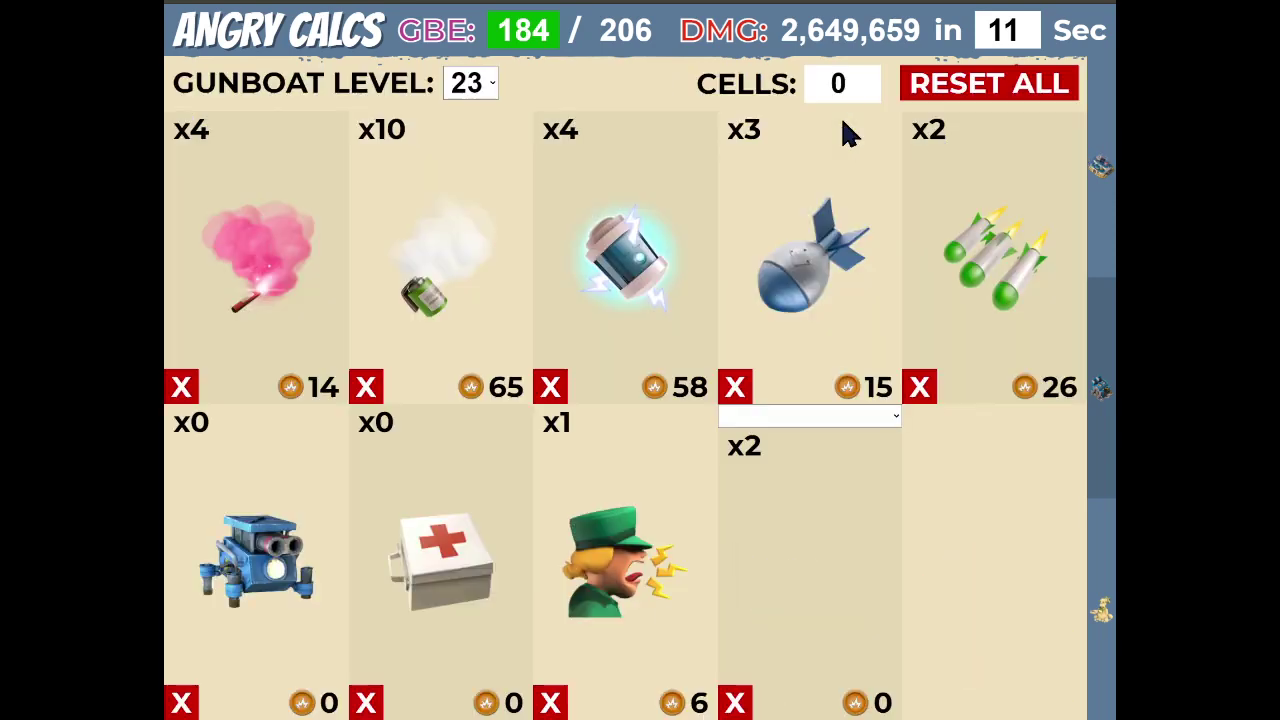
pyautogui.click(790, 228)
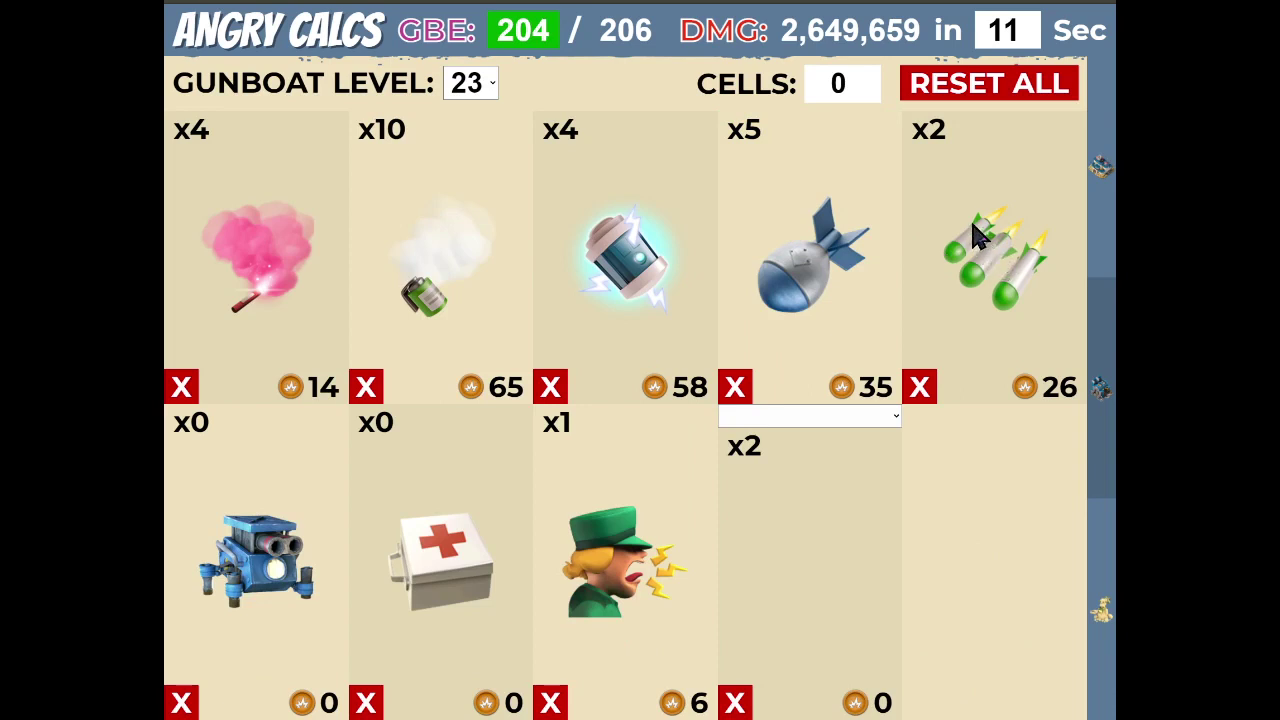
pyautogui.click(817, 330)
pyautogui.click(987, 199)
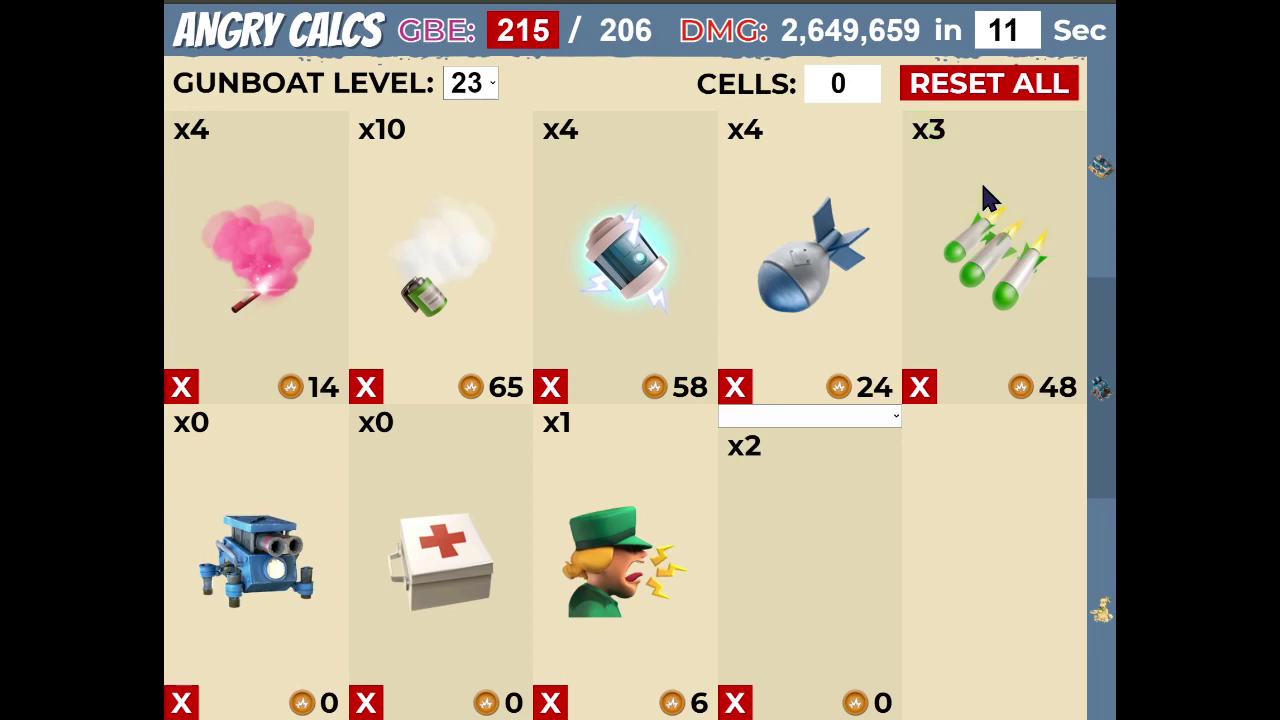
pyautogui.click(988, 312)
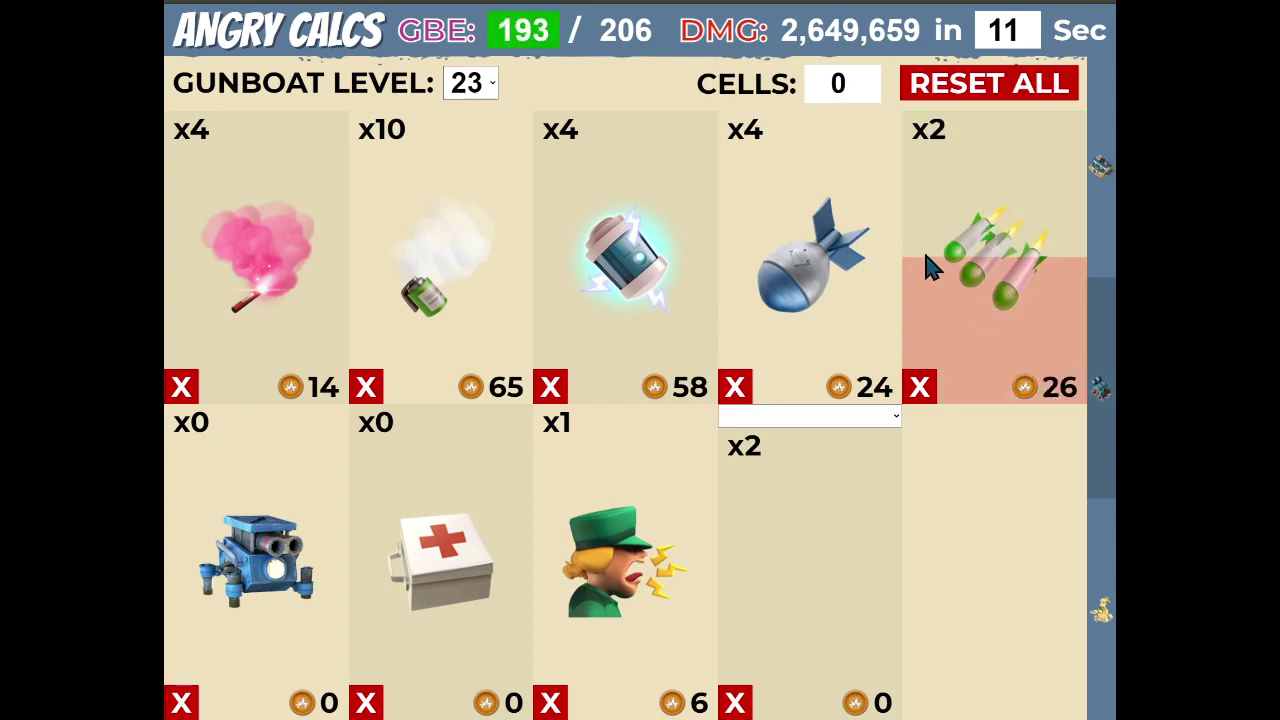
# Remove all barrages from the gunboat weapons and reduce the artillery to three shots
pyautogui.click(815, 222)
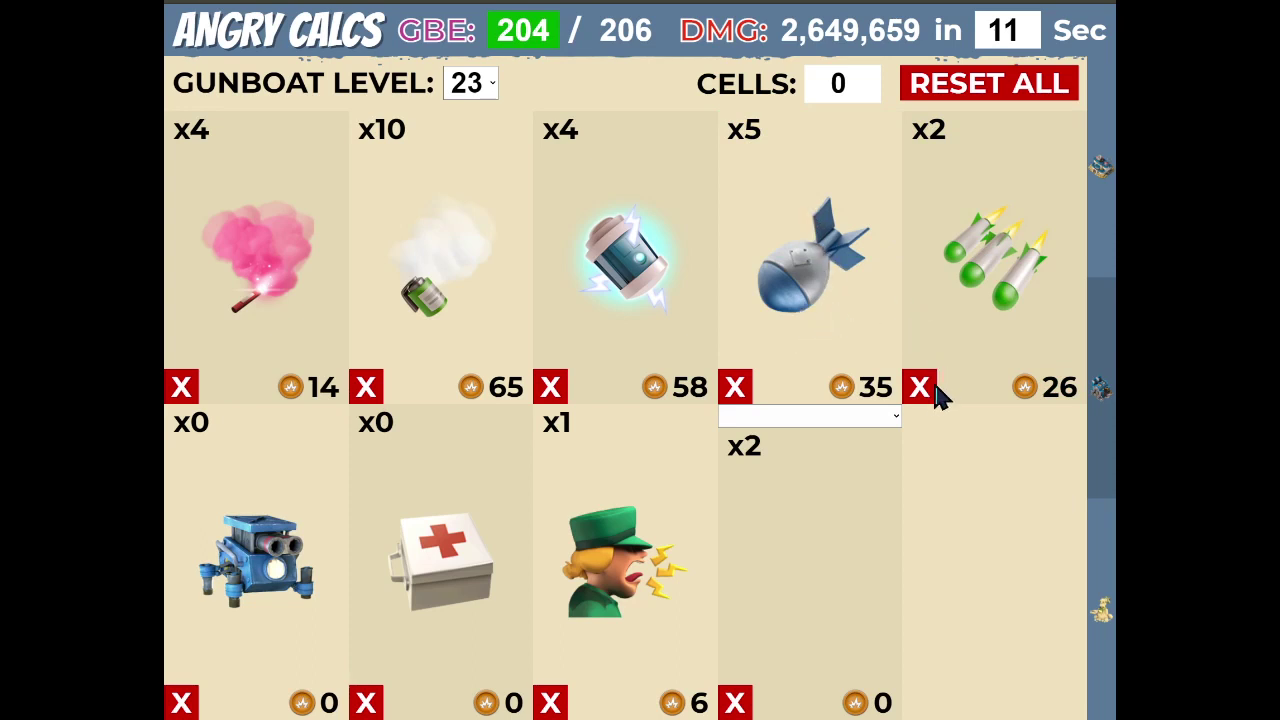
pyautogui.click(924, 395)
pyautogui.click(803, 346)
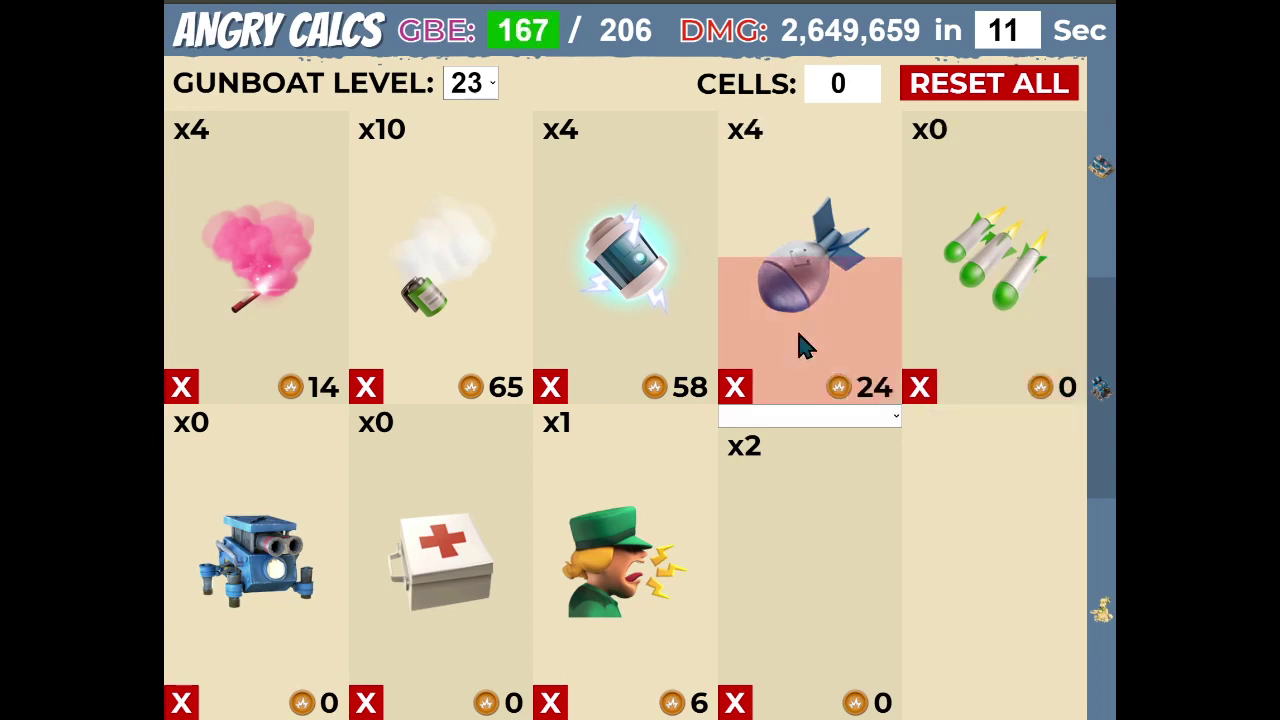
pyautogui.click(805, 345)
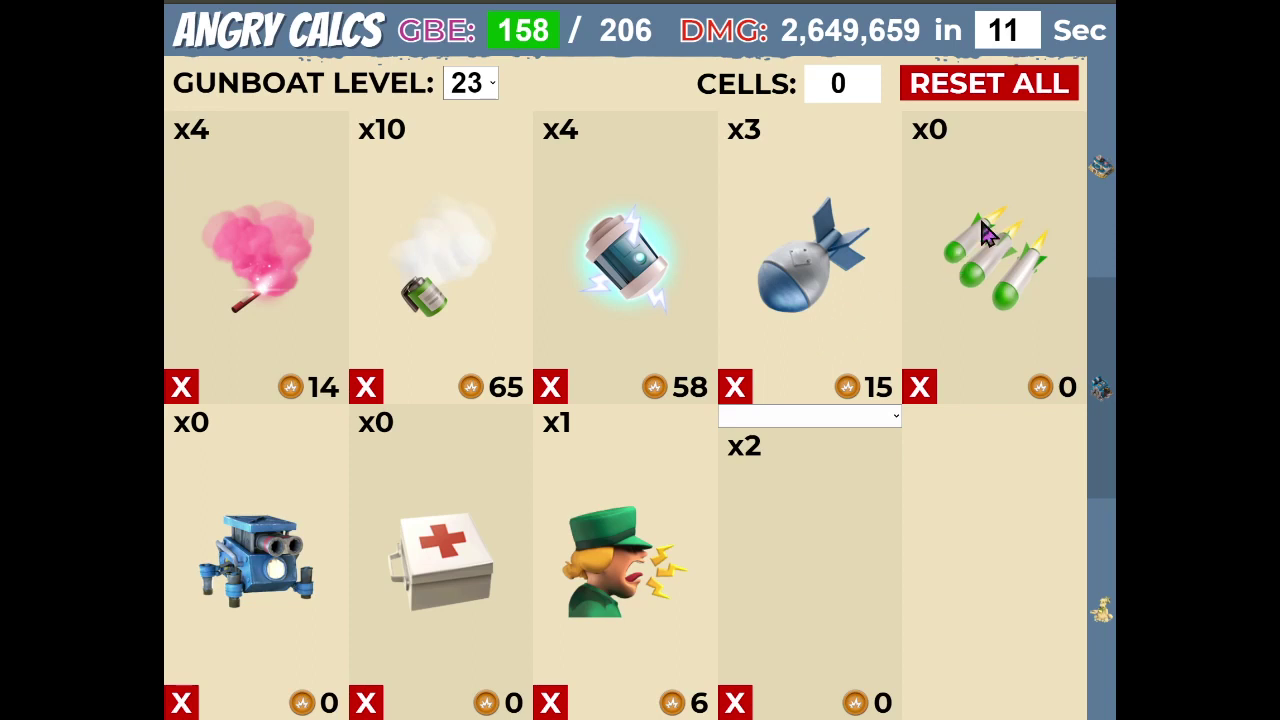
# Raise the gunboat weapons to seven artillery shots and two barrages
pyautogui.click(813, 222)
pyautogui.click(813, 222)
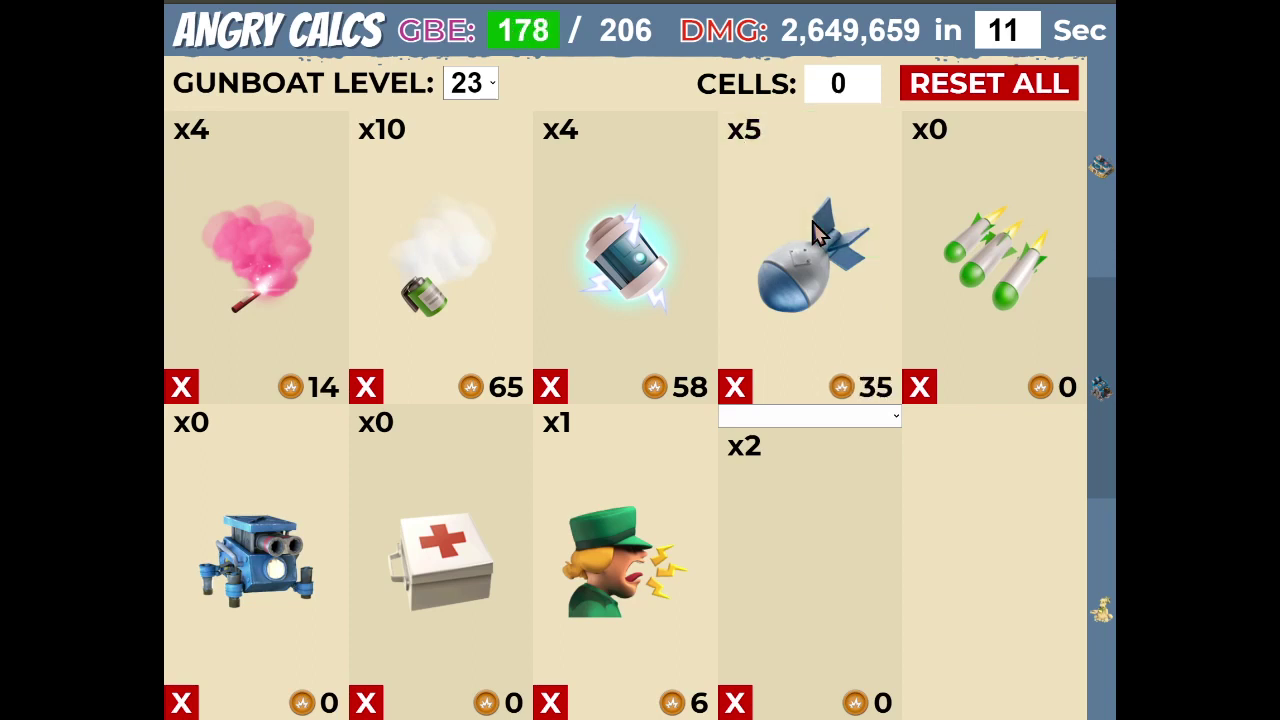
pyautogui.click(813, 222)
pyautogui.click(813, 222)
pyautogui.click(987, 222)
pyautogui.click(987, 222)
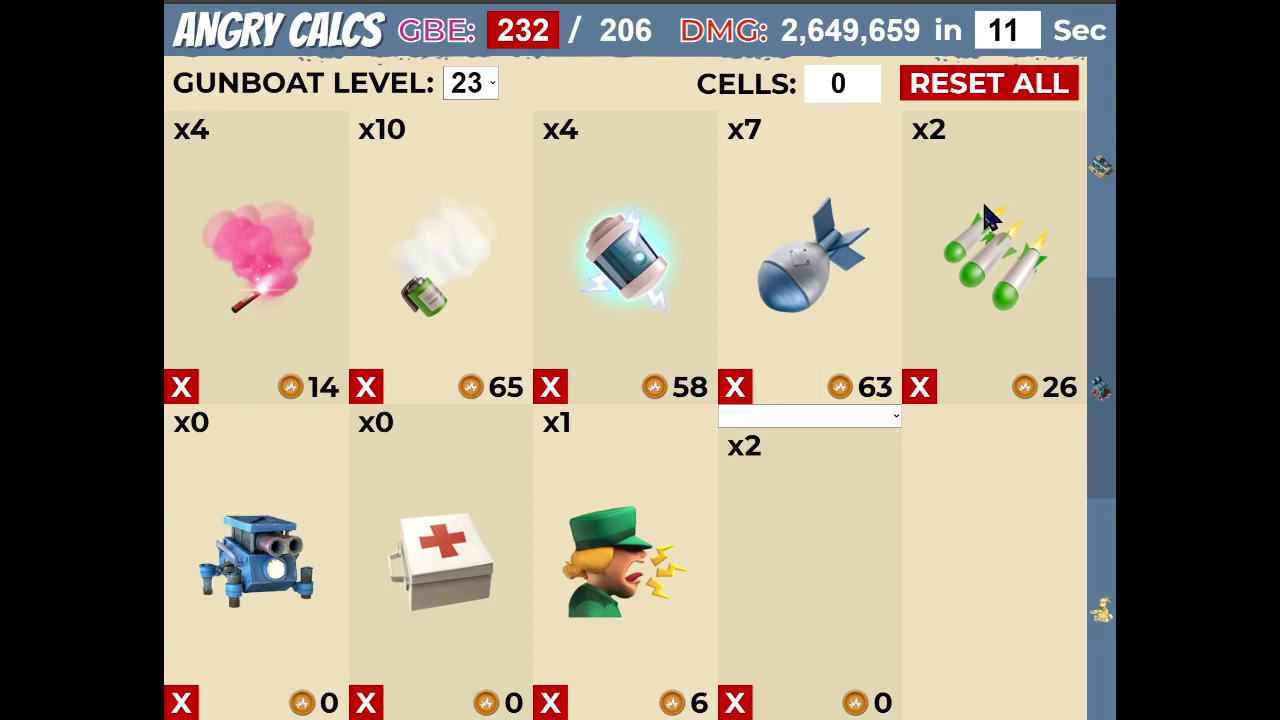
# Try adding a third barrage, and reduce the gunboat weapons to three artillery shots and one barrage
pyautogui.click(825, 305)
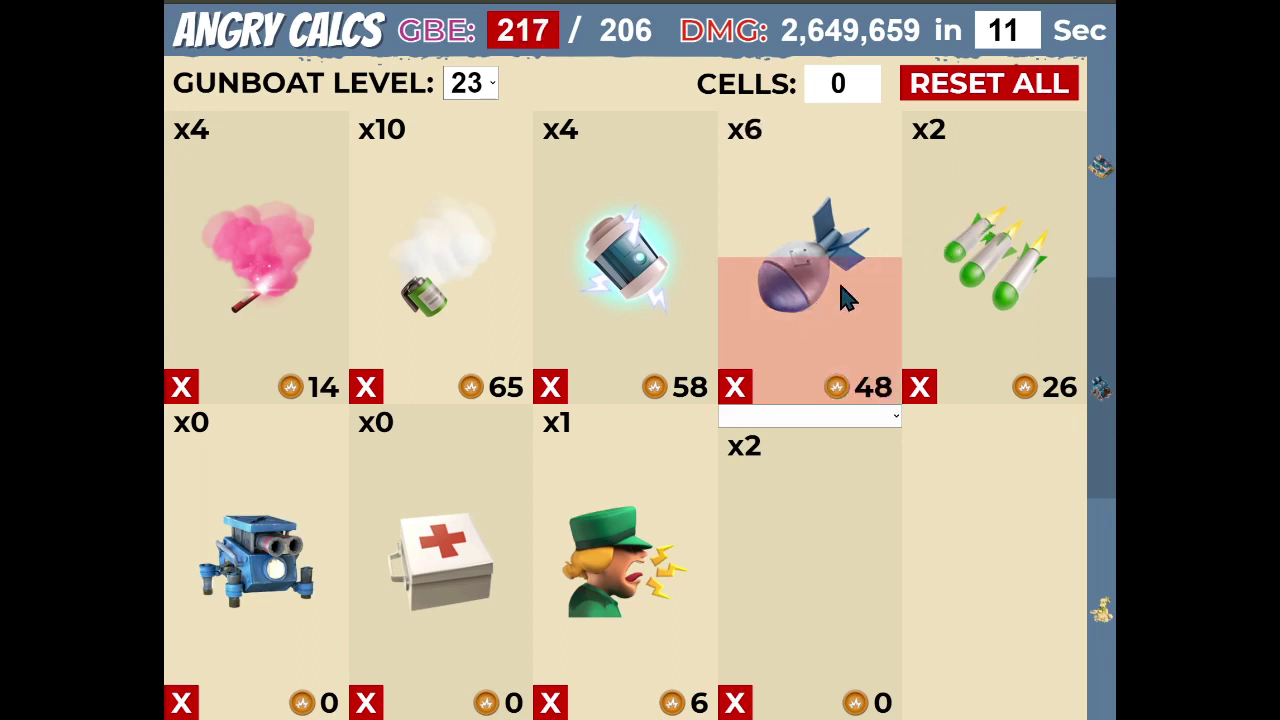
pyautogui.click(973, 206)
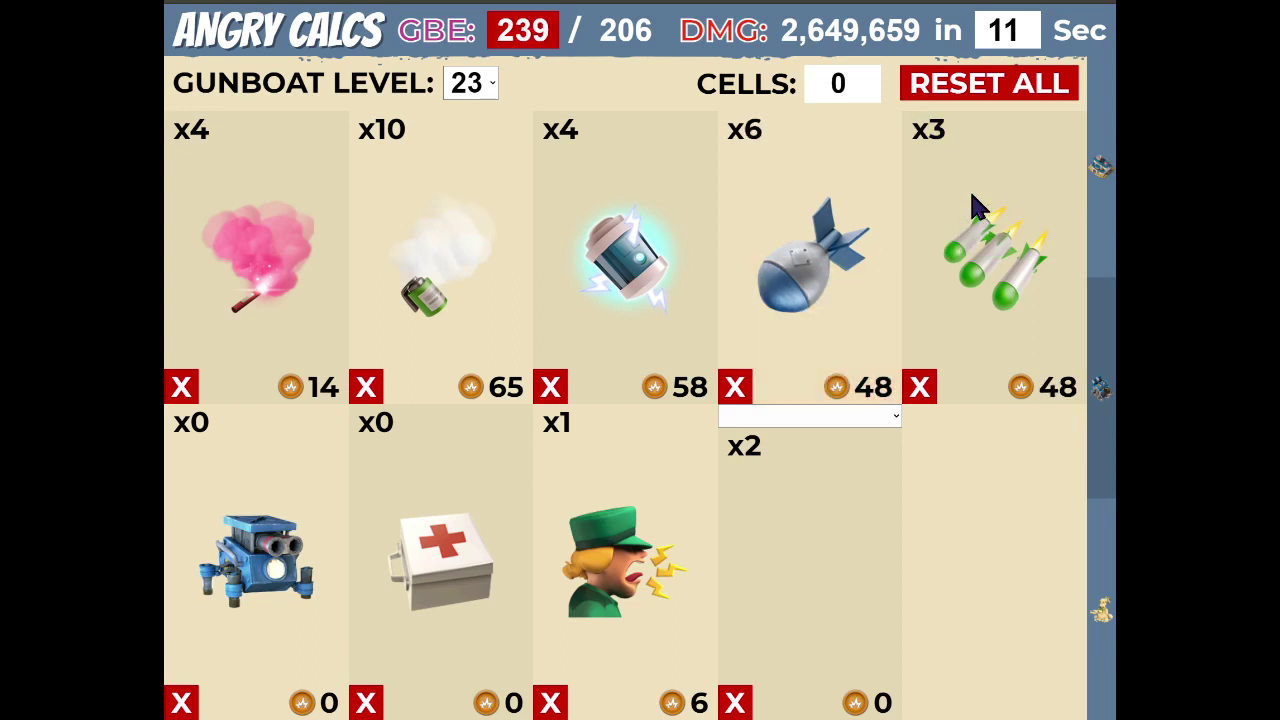
pyautogui.click(972, 320)
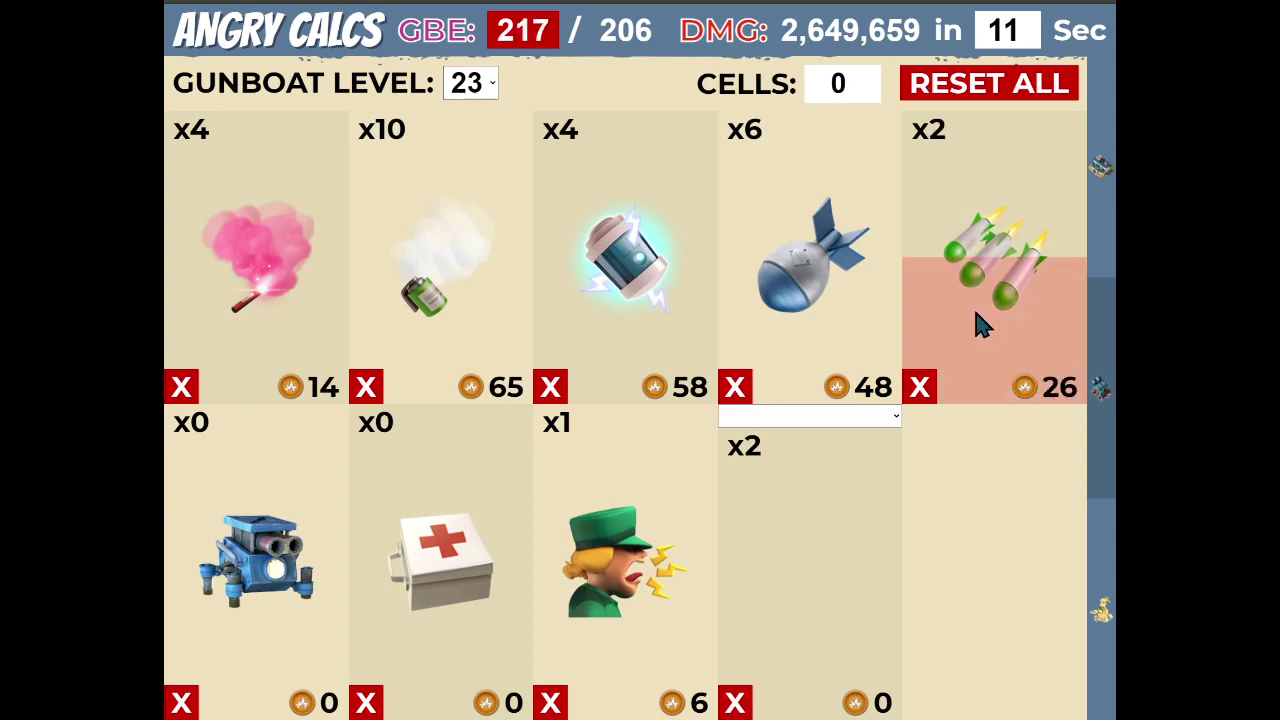
pyautogui.click(975, 316)
pyautogui.click(826, 309)
pyautogui.click(826, 314)
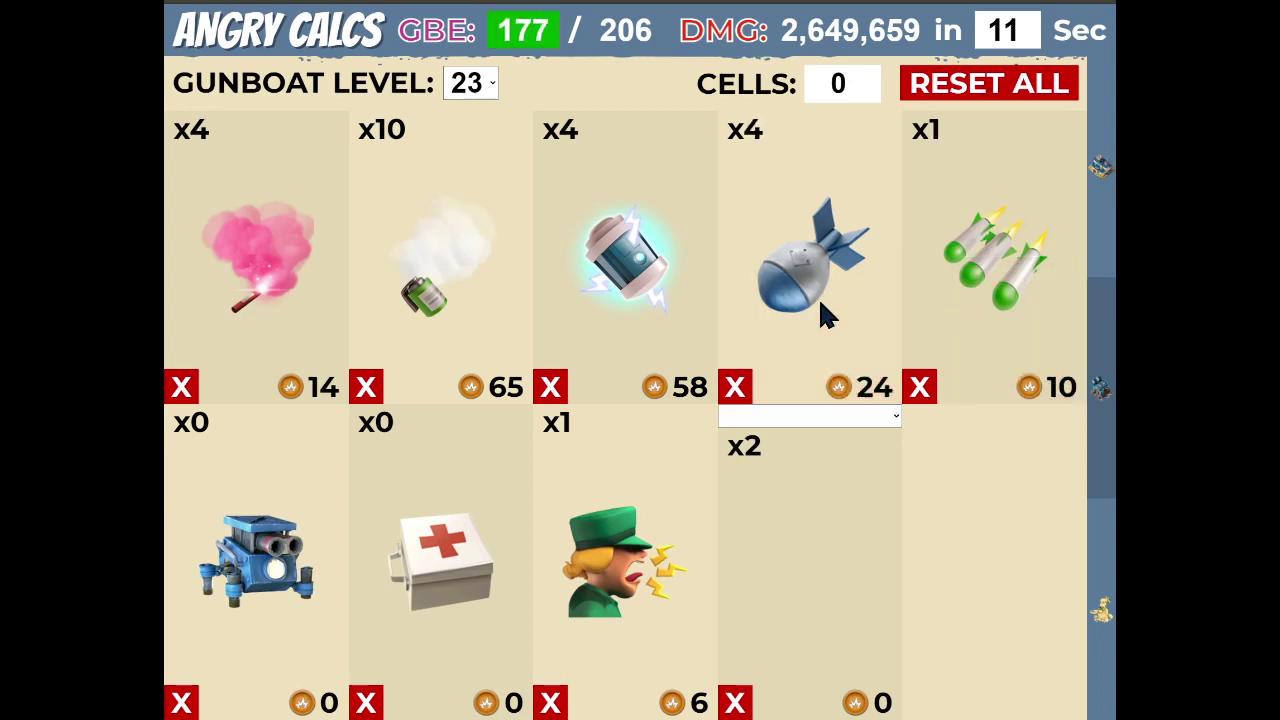
pyautogui.click(824, 311)
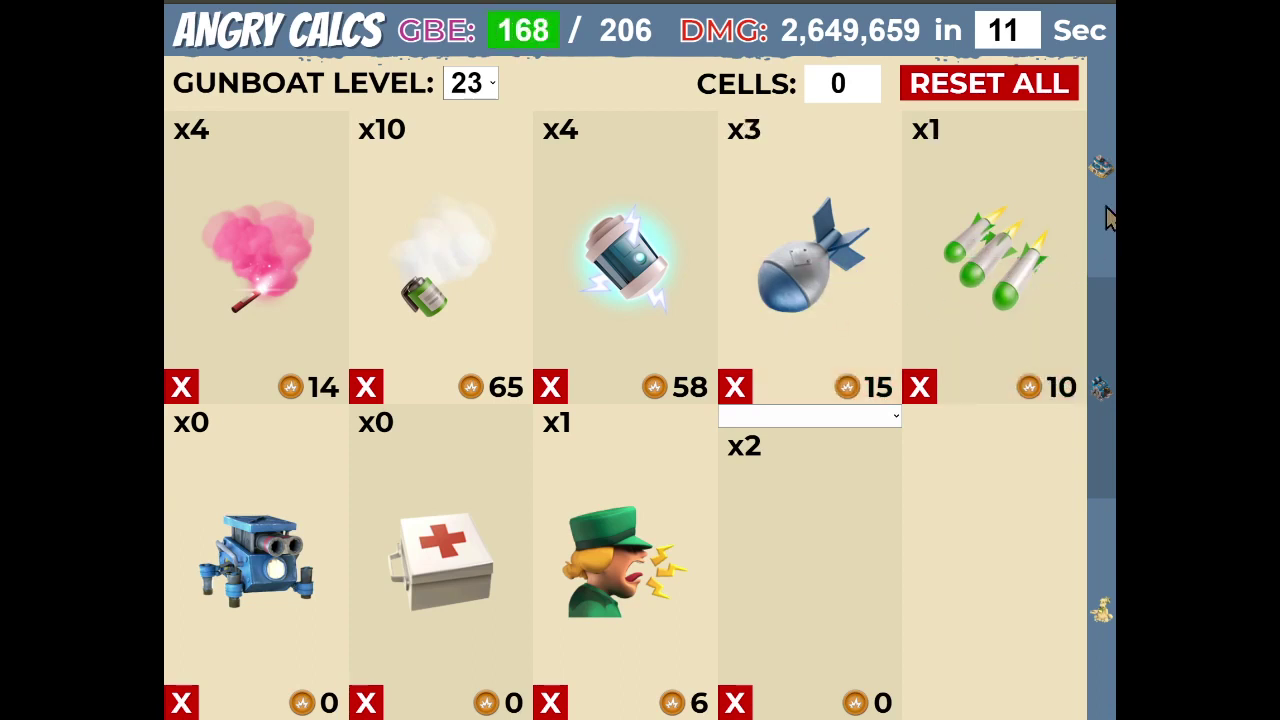
# Select the single building in the barrage and artillery calculator, and shift its mix to one artillery shot and three barrages
pyautogui.click(1105, 158)
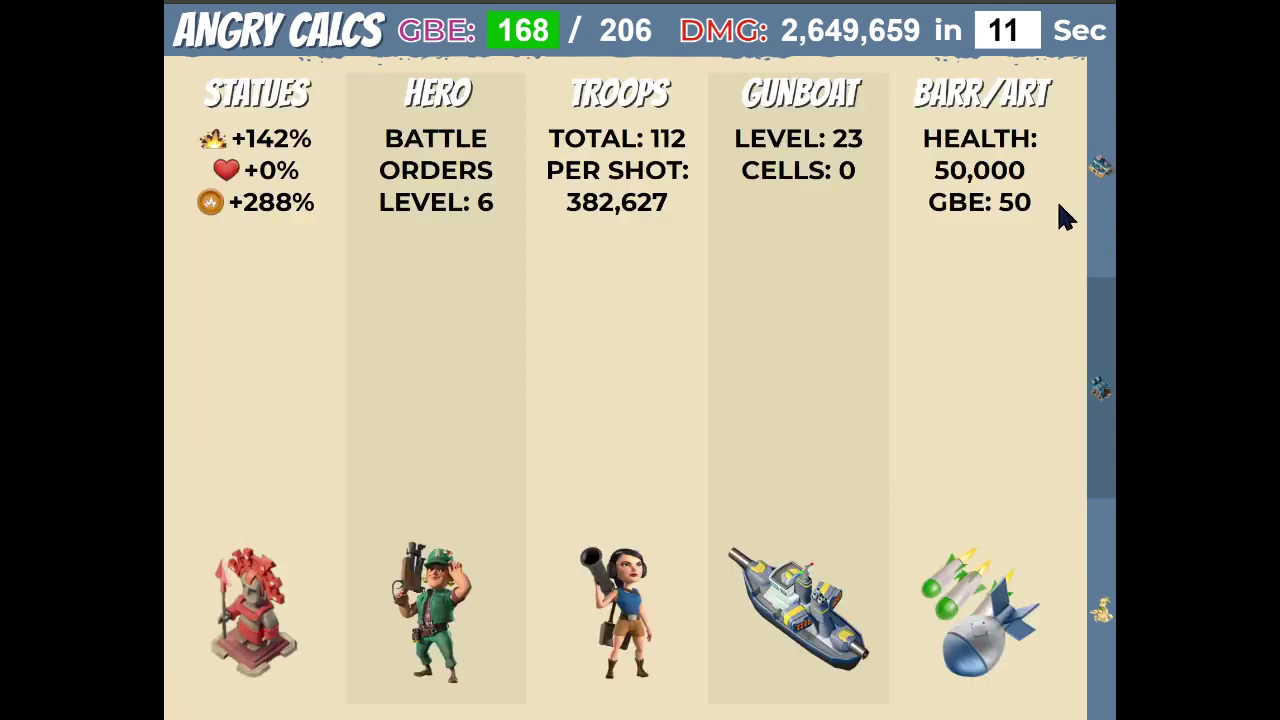
pyautogui.click(965, 145)
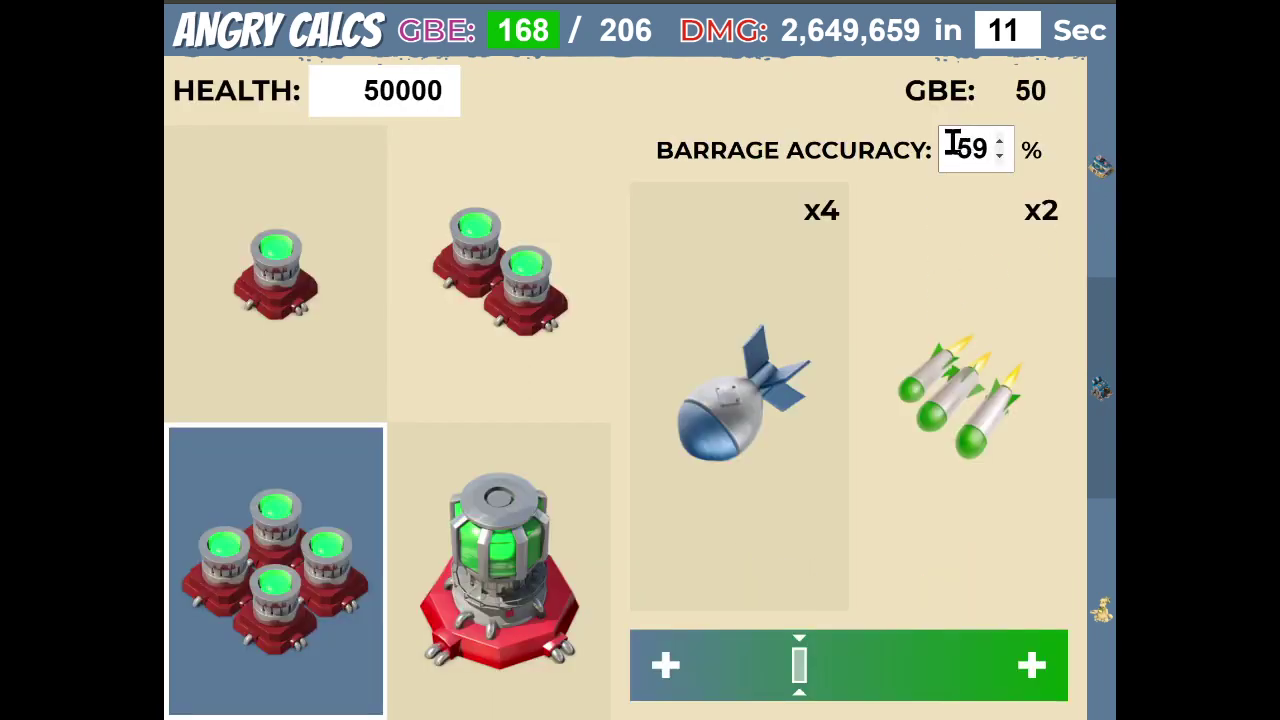
pyautogui.click(295, 234)
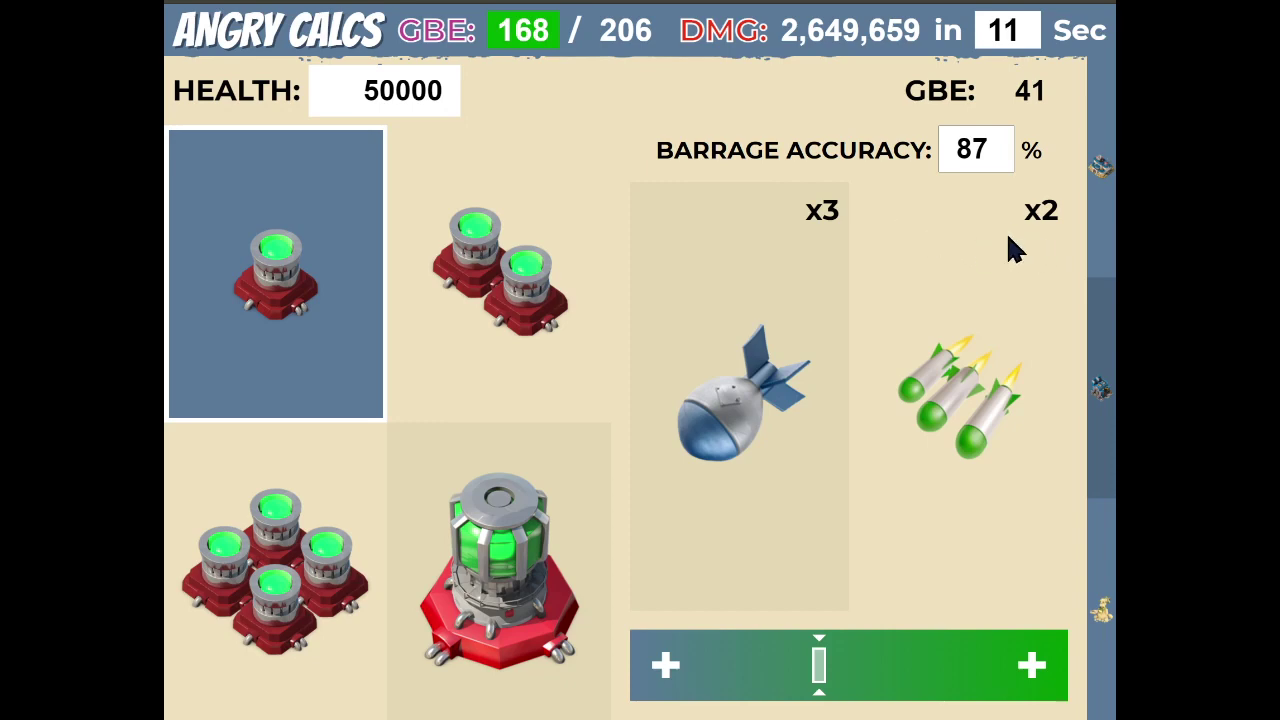
pyautogui.click(1032, 666)
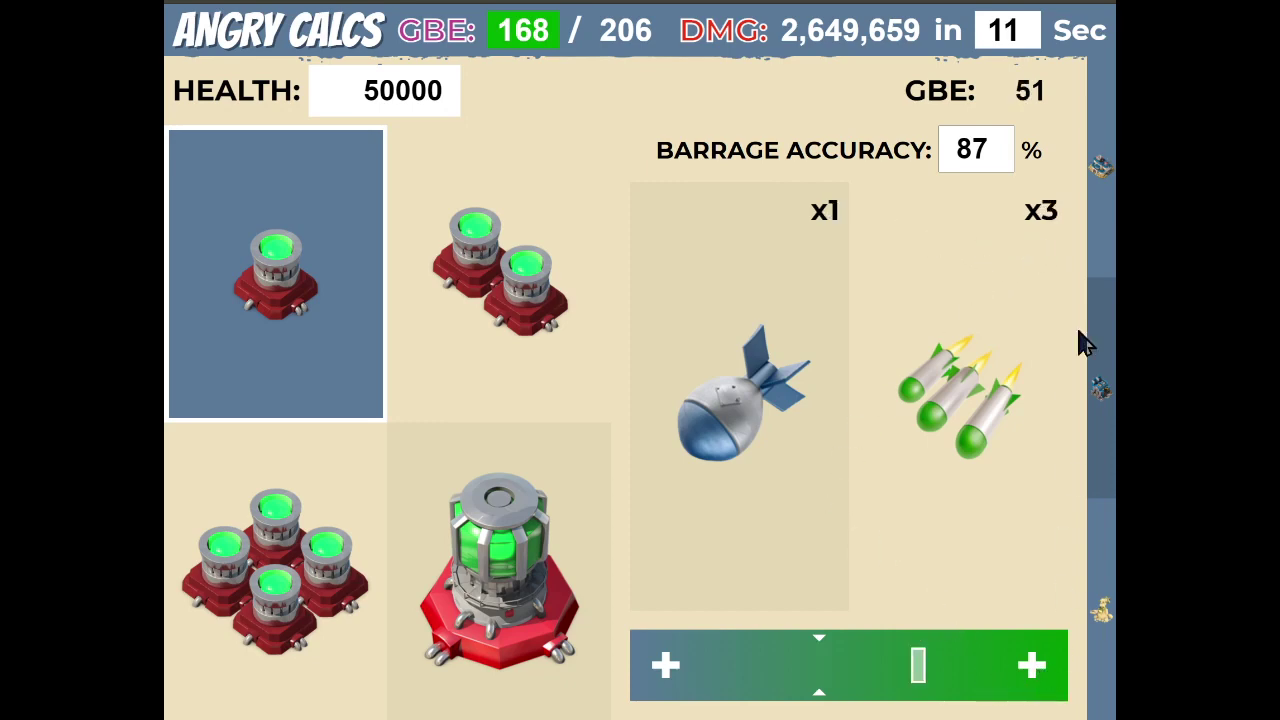
# Return to the gunboat weapons and set them to six artillery shots and two barrages
pyautogui.click(1100, 168)
pyautogui.click(845, 110)
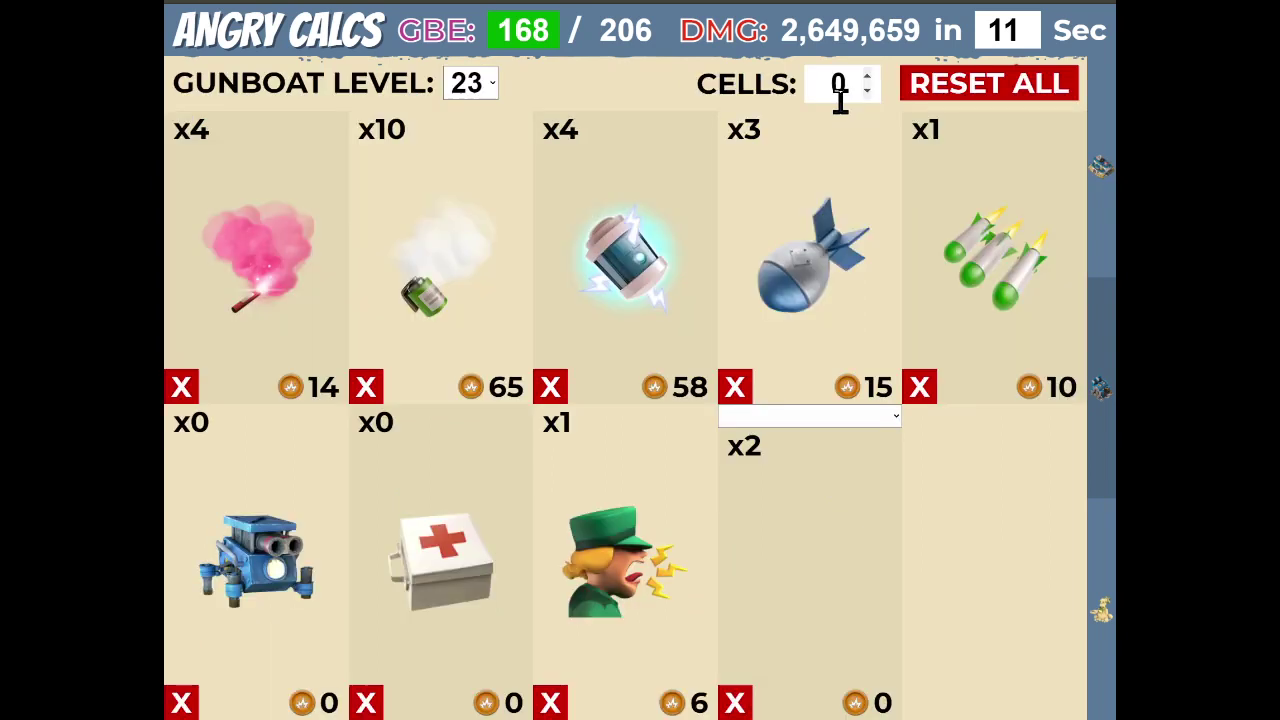
pyautogui.click(988, 360)
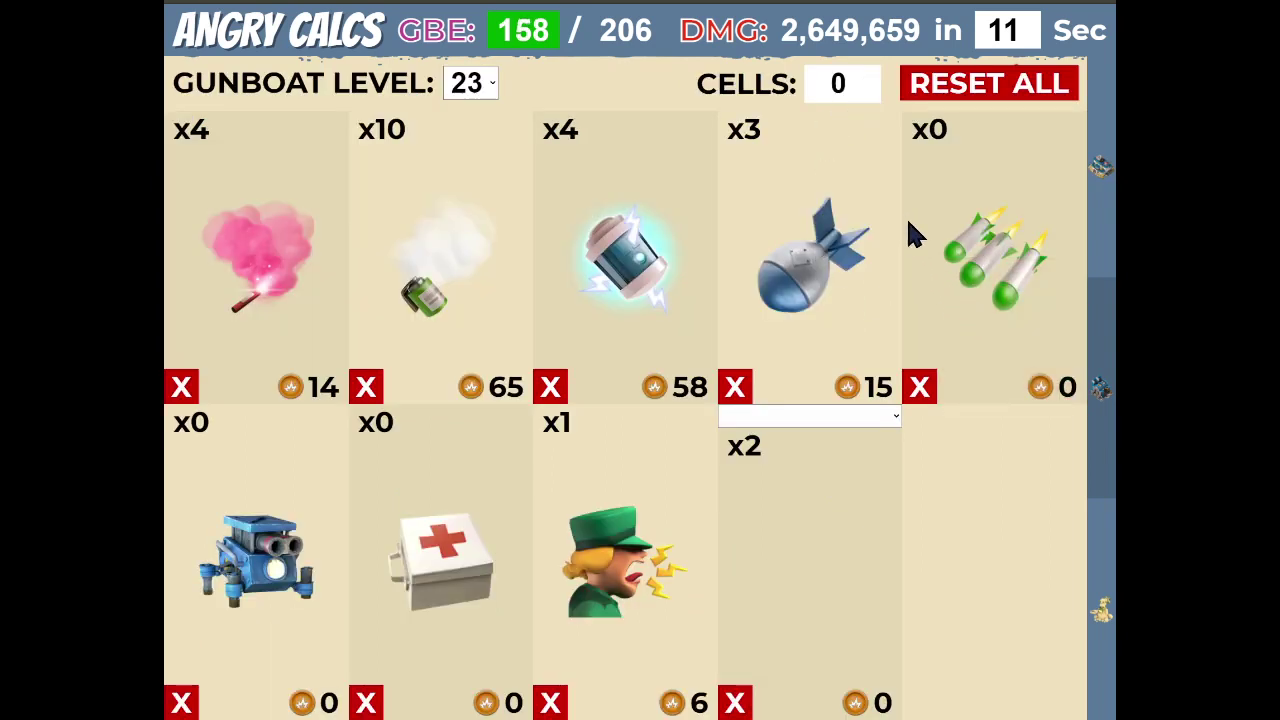
pyautogui.click(980, 210)
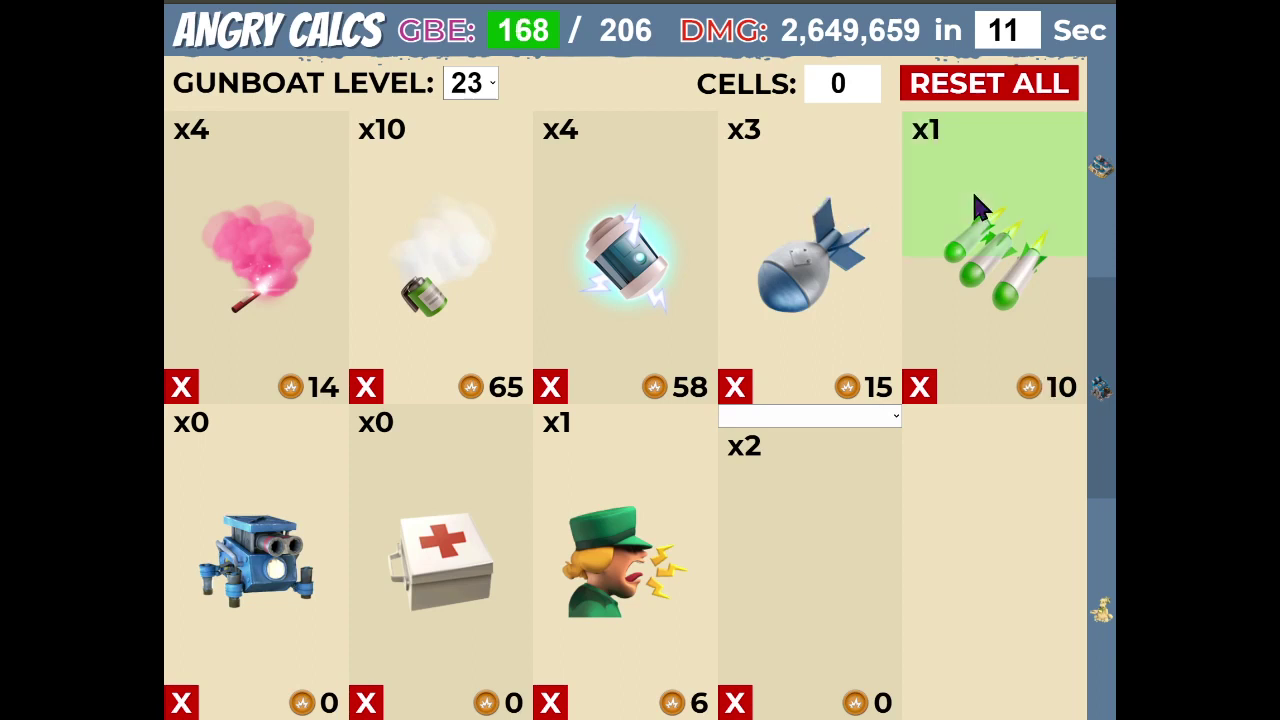
pyautogui.click(980, 210)
pyautogui.click(835, 210)
pyautogui.click(835, 210)
pyautogui.click(835, 210)
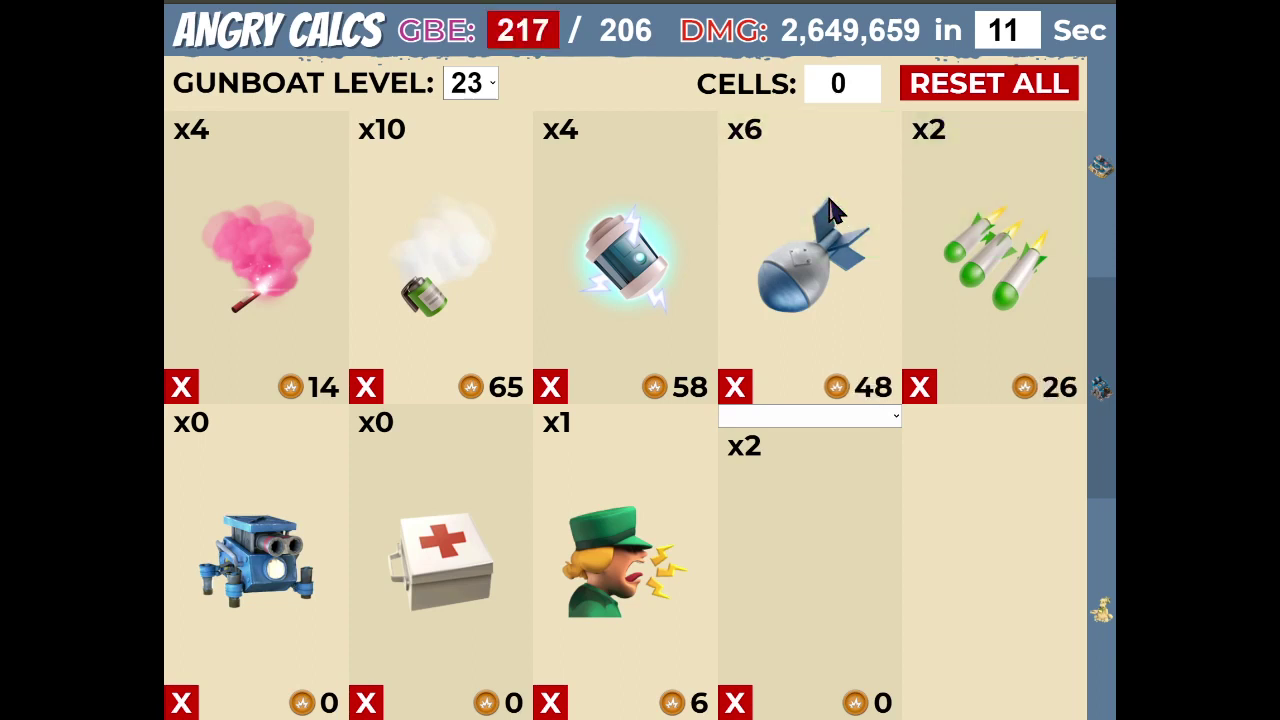
# Reduce the gunboat's artillery to three shots and remove its two barrages
pyautogui.click(800, 342)
pyautogui.click(800, 342)
pyautogui.click(802, 340)
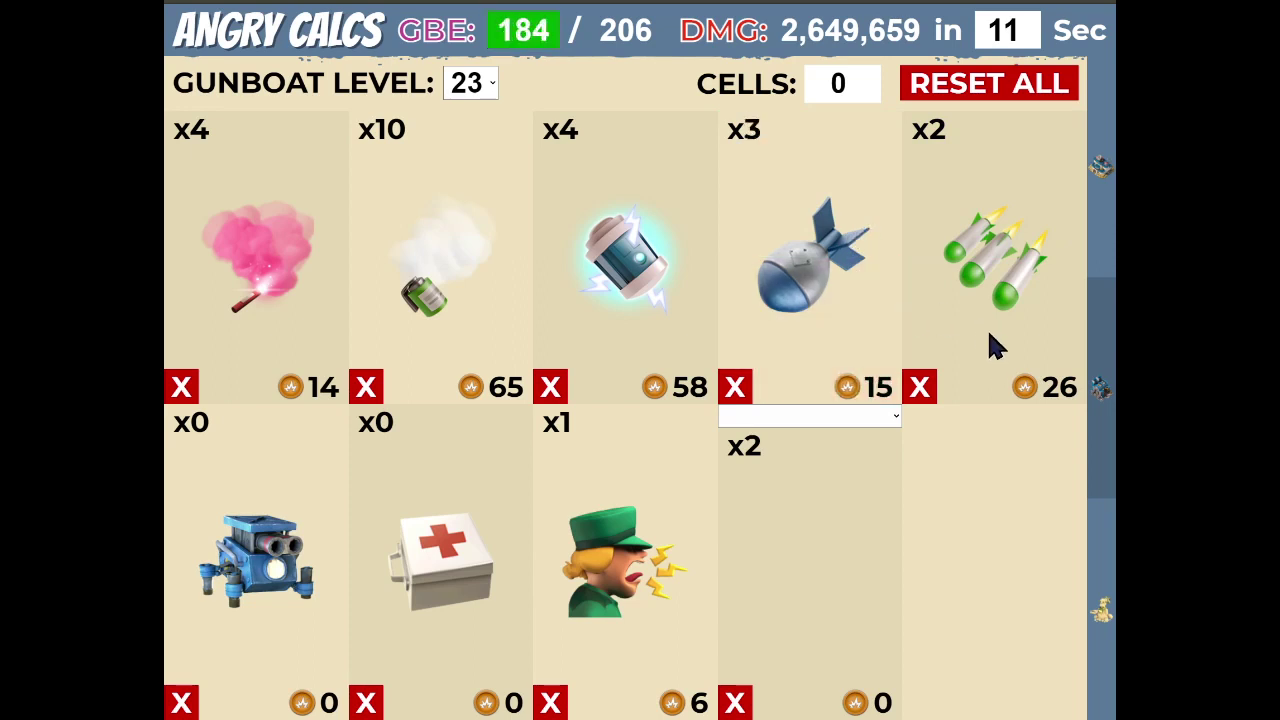
pyautogui.click(993, 345)
pyautogui.click(993, 345)
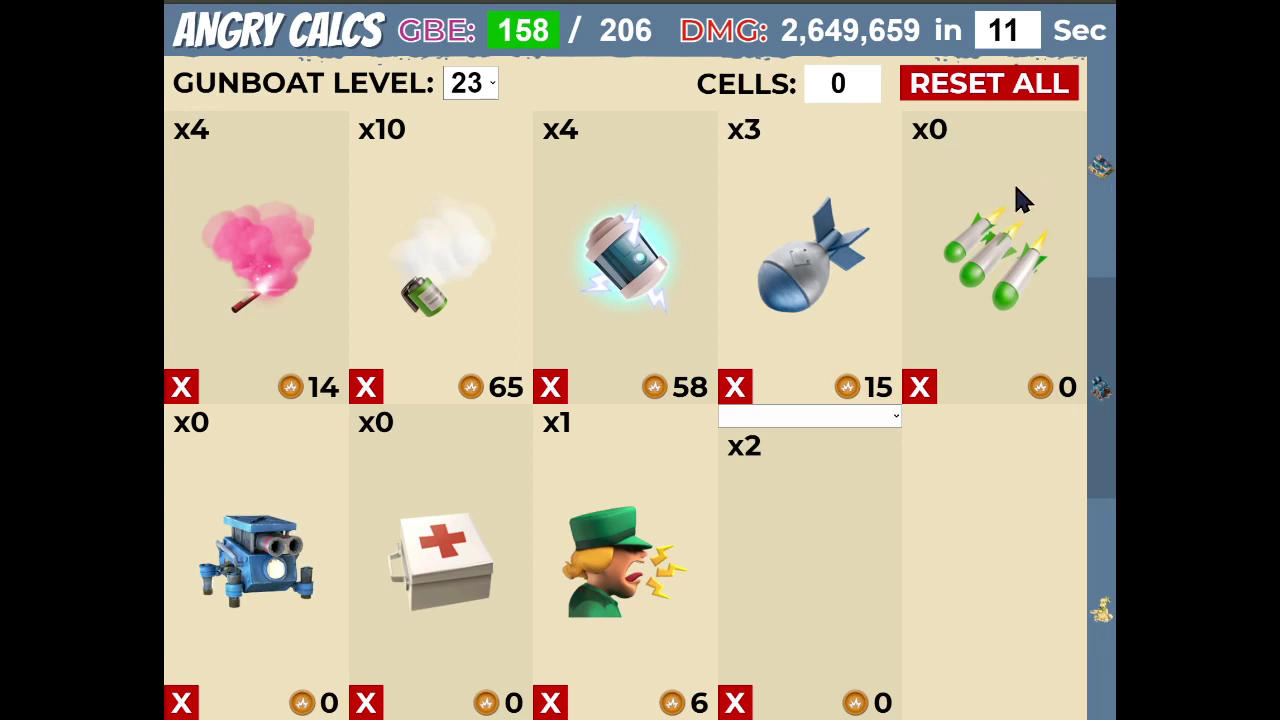
# Add three barrages to the gunboat weapons, and try a fourth artillery shot before returning artillery to three
pyautogui.click(993, 212)
pyautogui.click(991, 214)
pyautogui.click(991, 214)
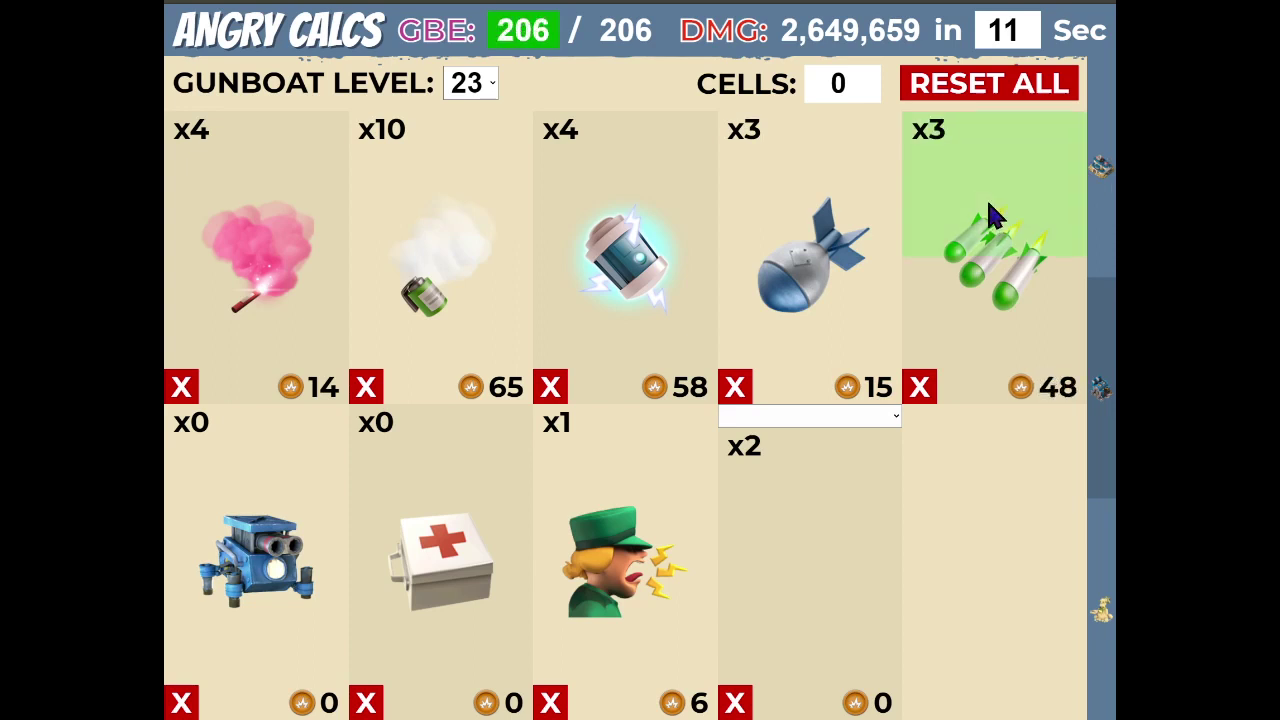
pyautogui.click(815, 228)
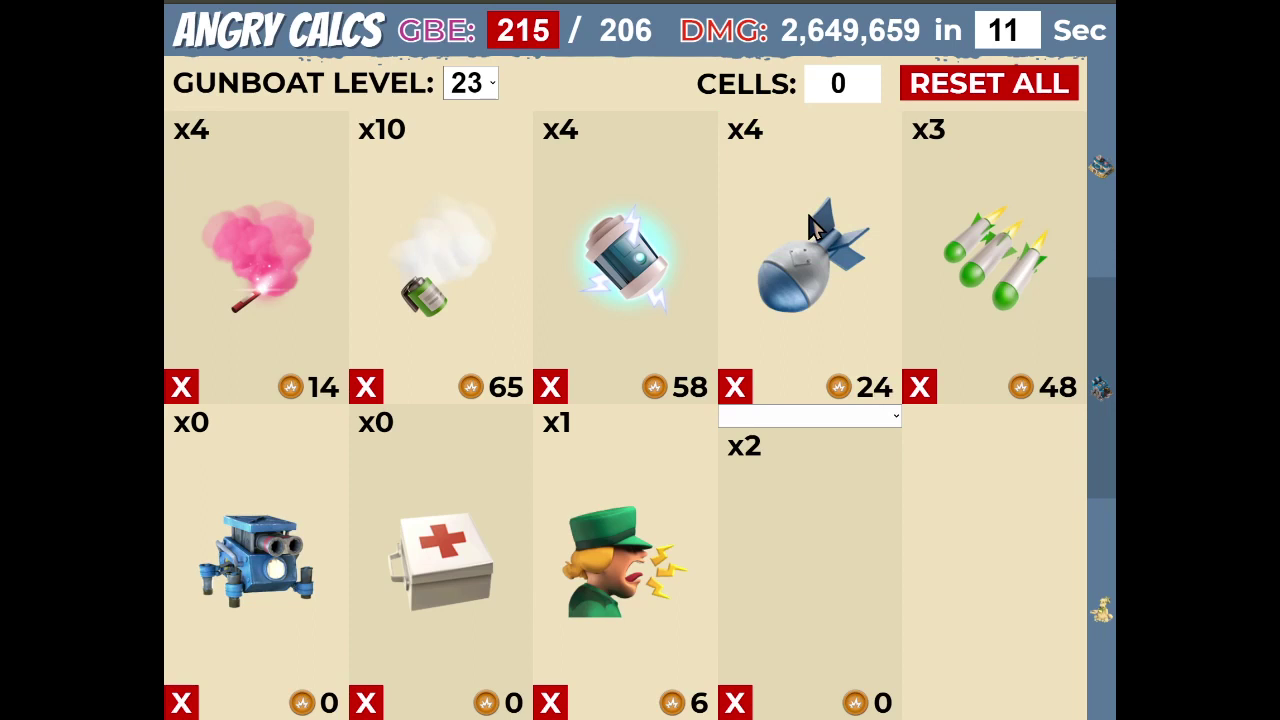
pyautogui.click(766, 315)
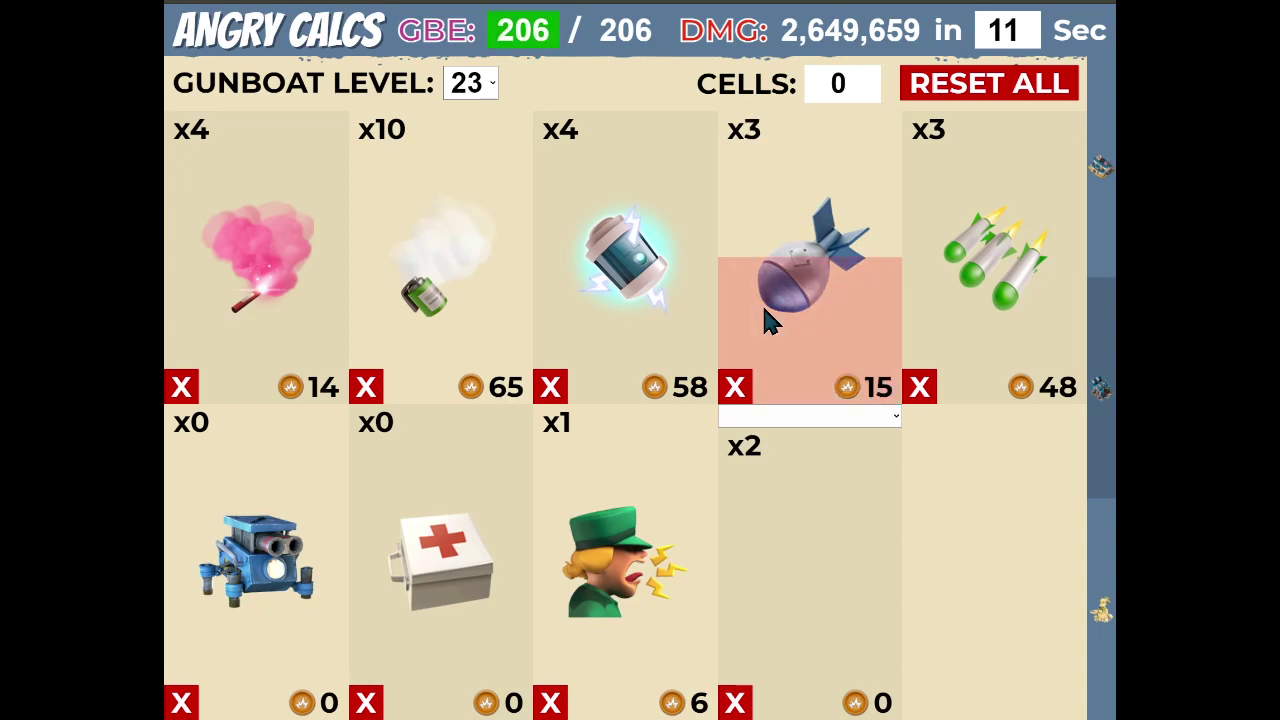
# Remove the three barrages from the gunboat weapons
pyautogui.click(950, 312)
pyautogui.click(955, 310)
pyautogui.click(953, 312)
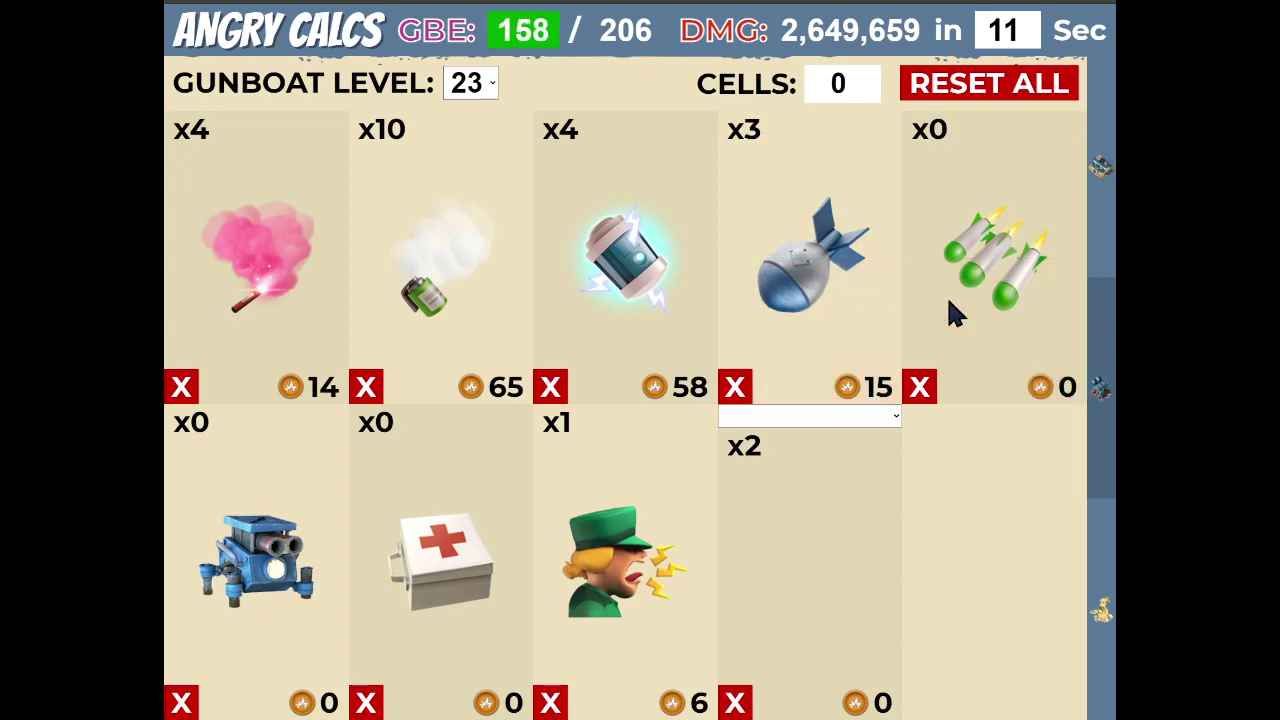
# Try five artillery shots and one barrage in the single-building calculator, and return the mix to three shots and two barrages
pyautogui.click(1096, 172)
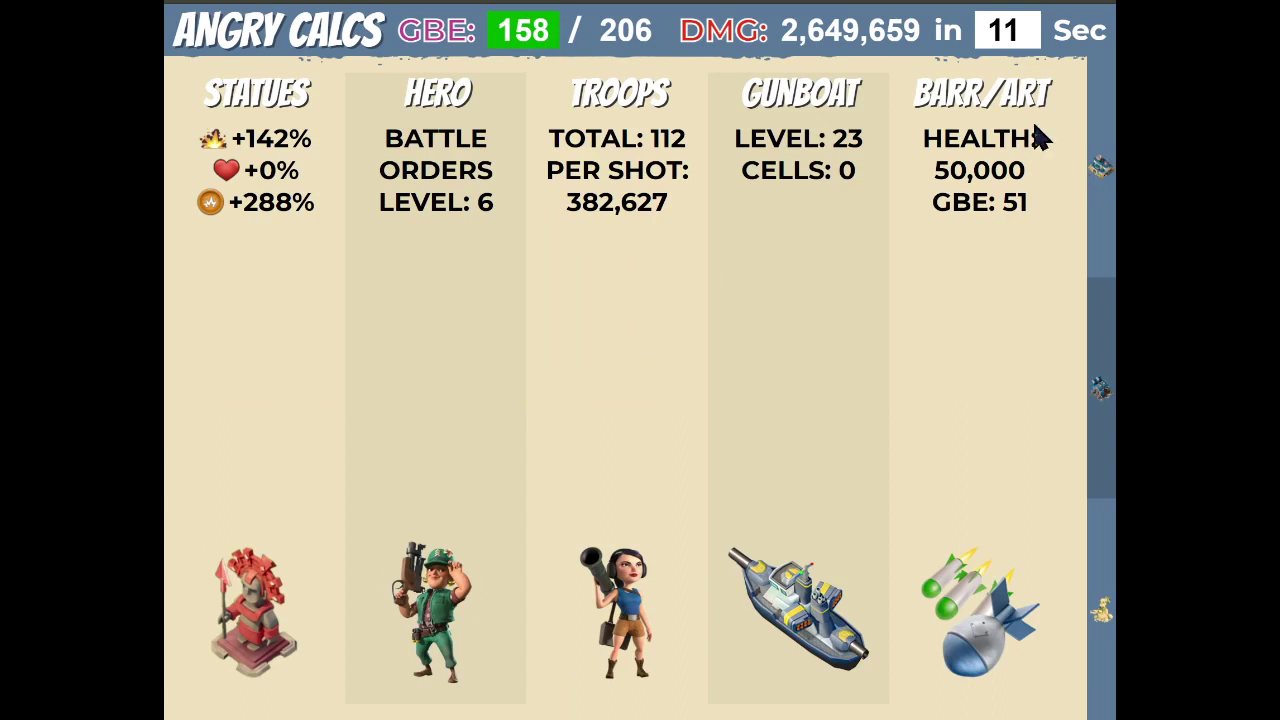
pyautogui.click(1008, 102)
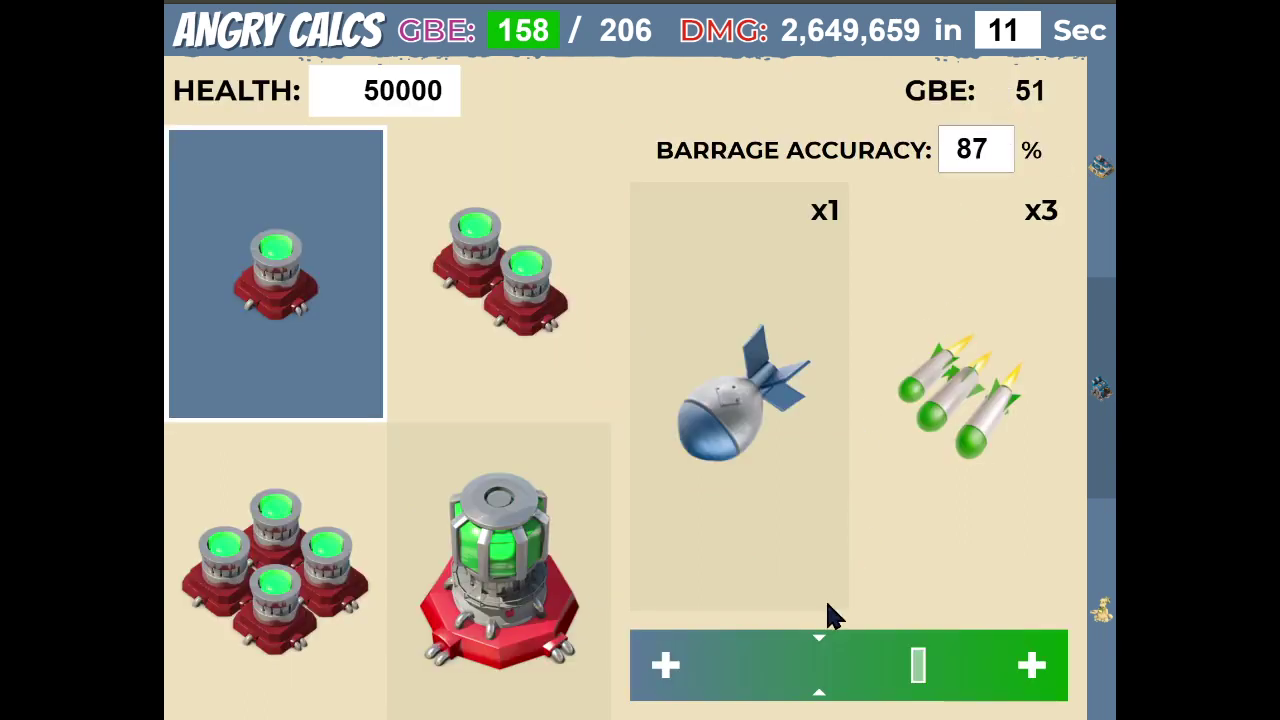
pyautogui.click(663, 678)
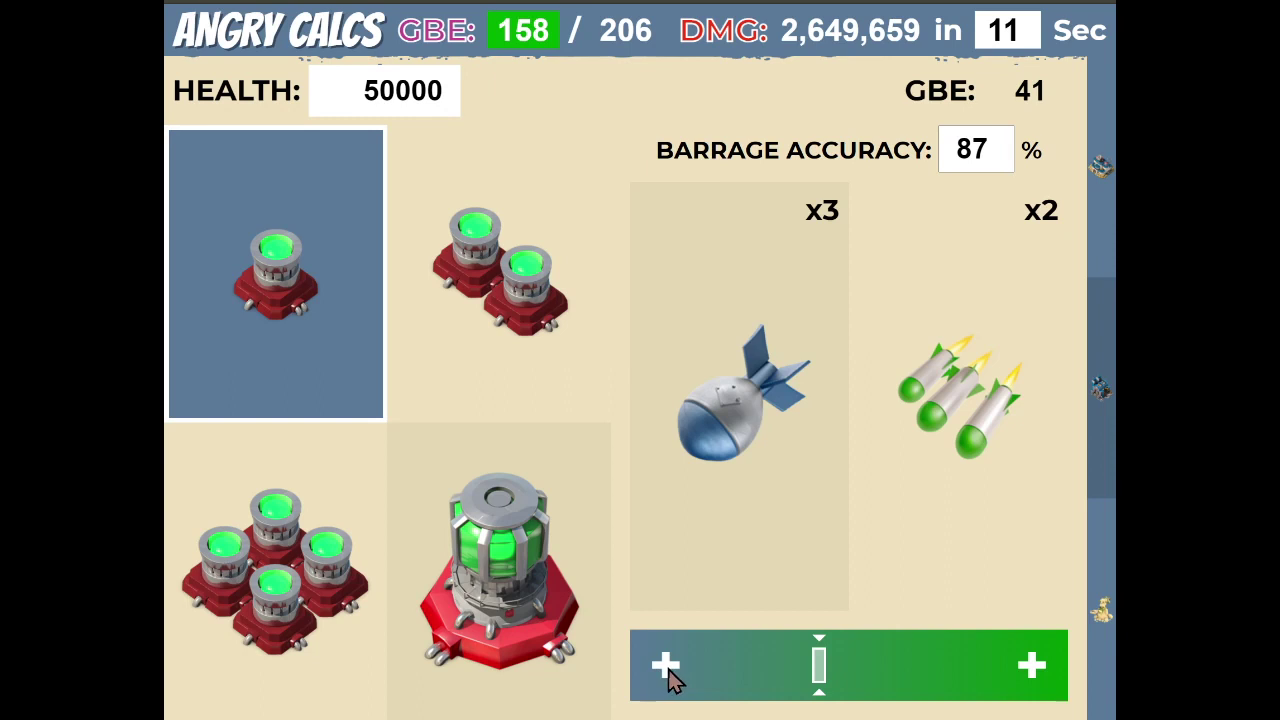
pyautogui.click(668, 670)
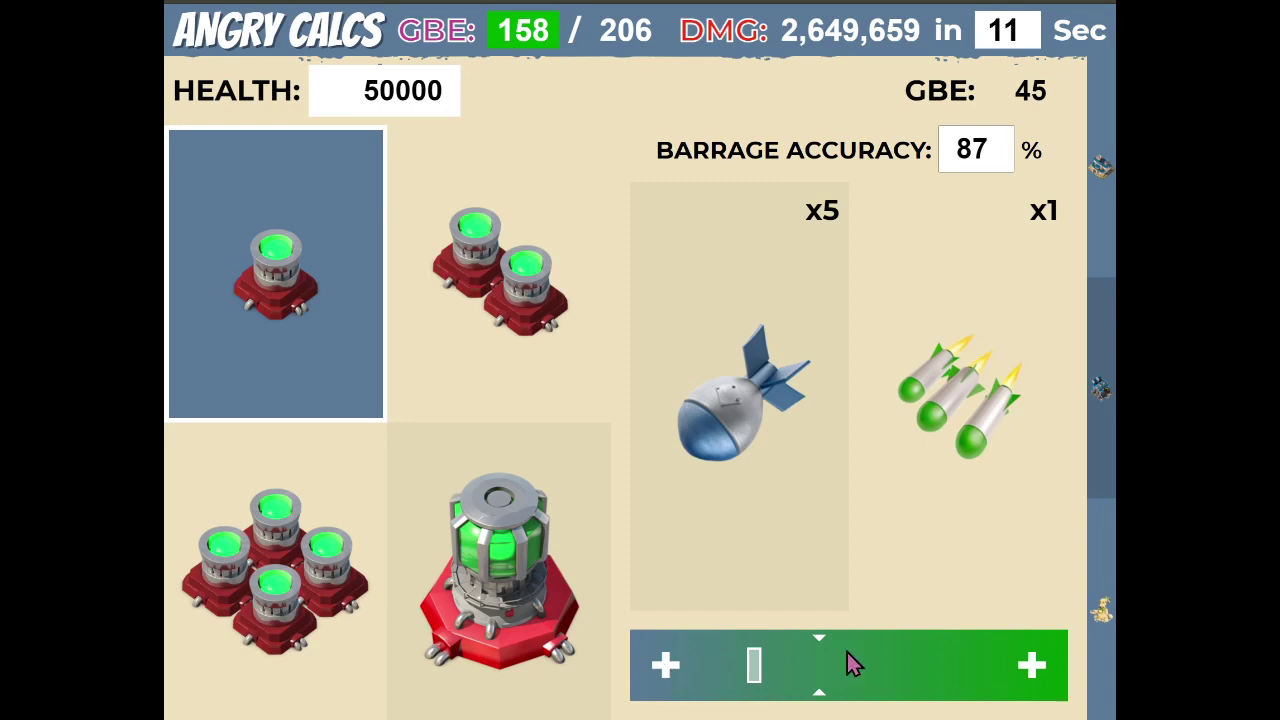
pyautogui.click(1034, 672)
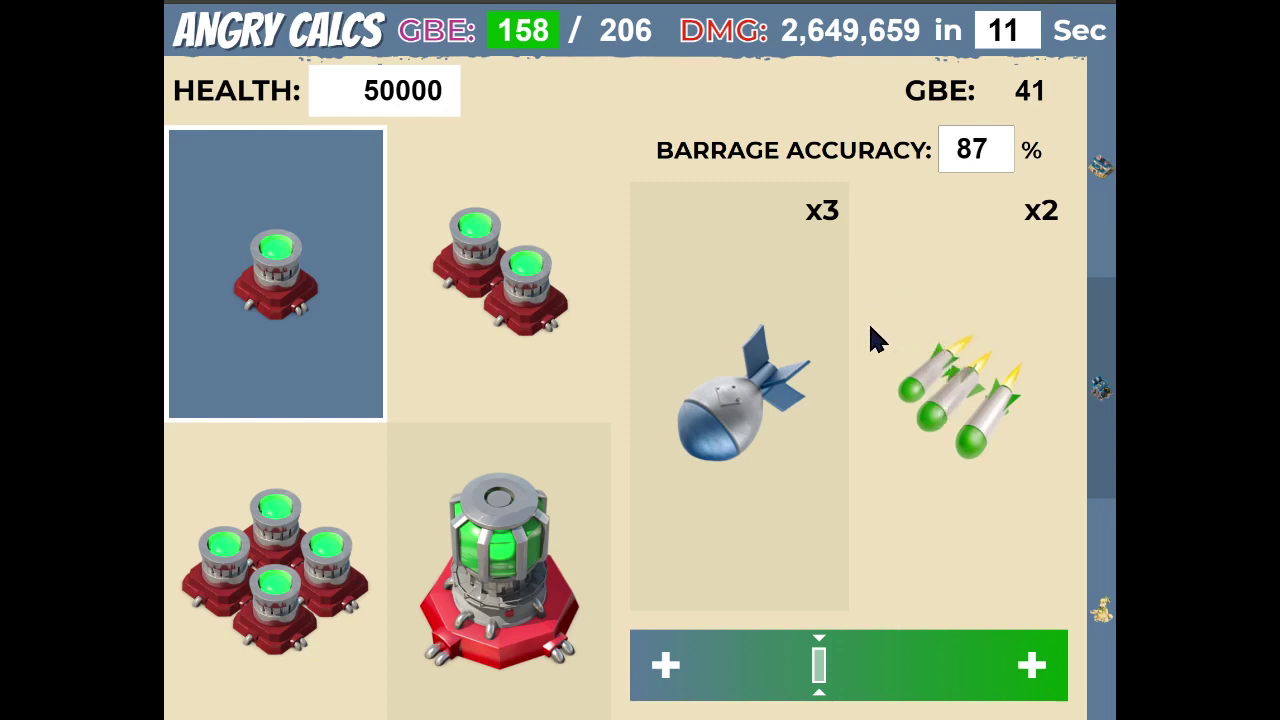
# Compare the preset barrage accuracy and weapon mix of the single-building, two-building and four-building layouts
pyautogui.moveTo(954, 150); pyautogui.dragTo(988, 150)
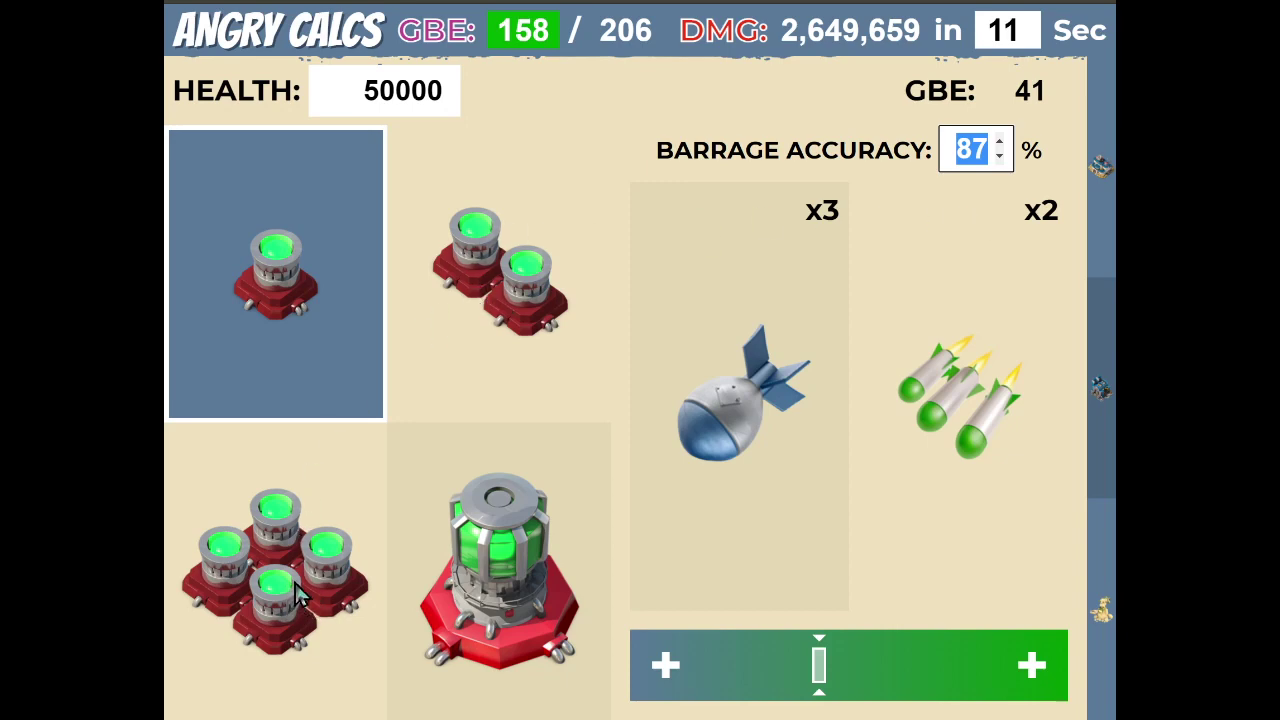
pyautogui.click(492, 320)
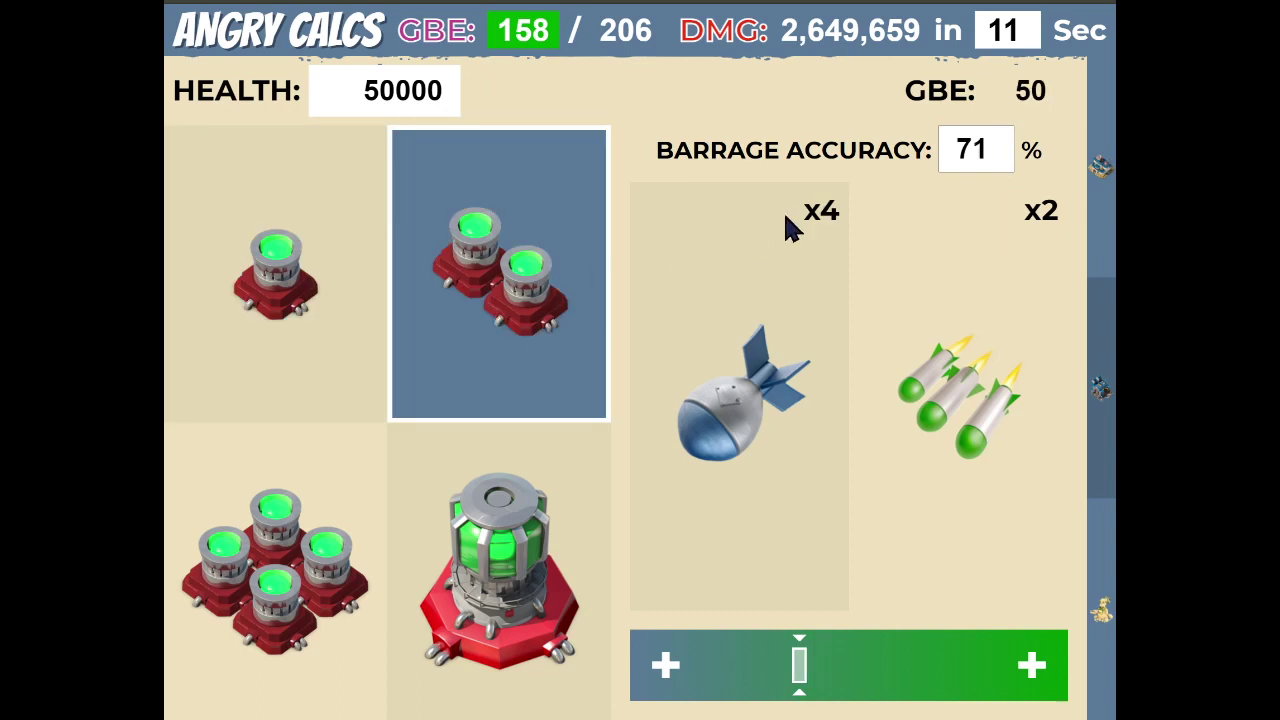
pyautogui.click(260, 590)
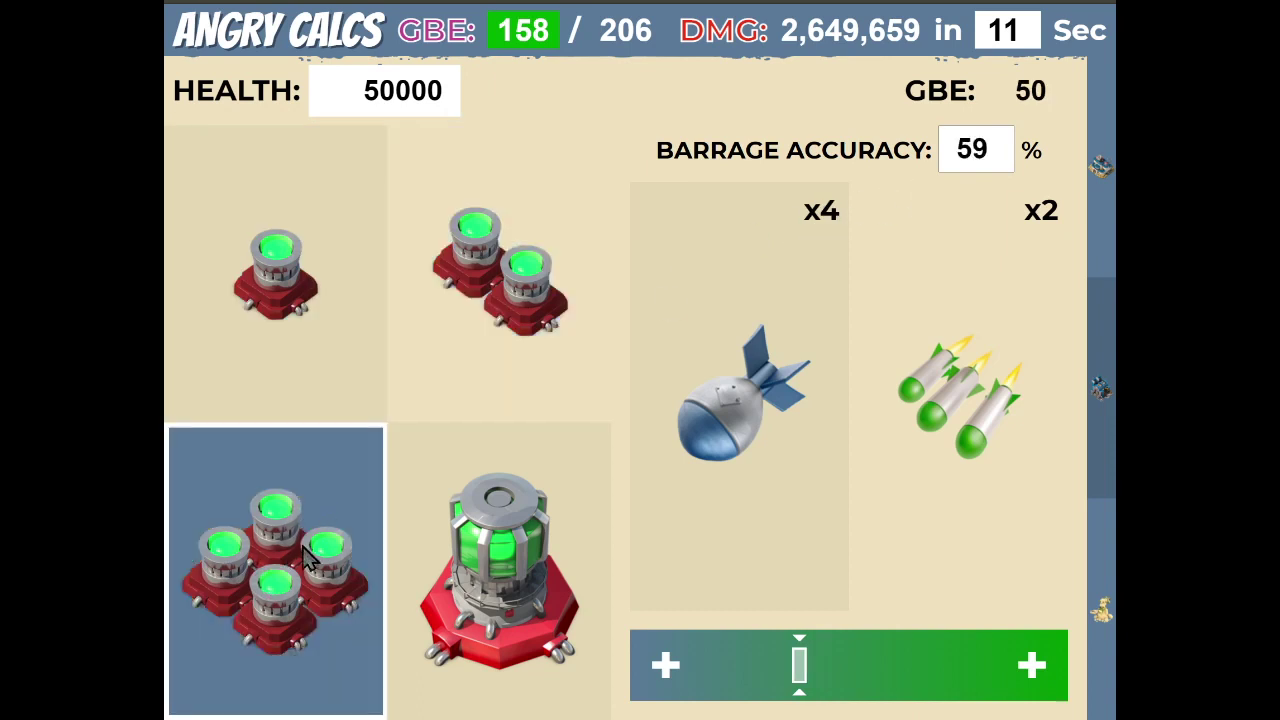
pyautogui.click(490, 312)
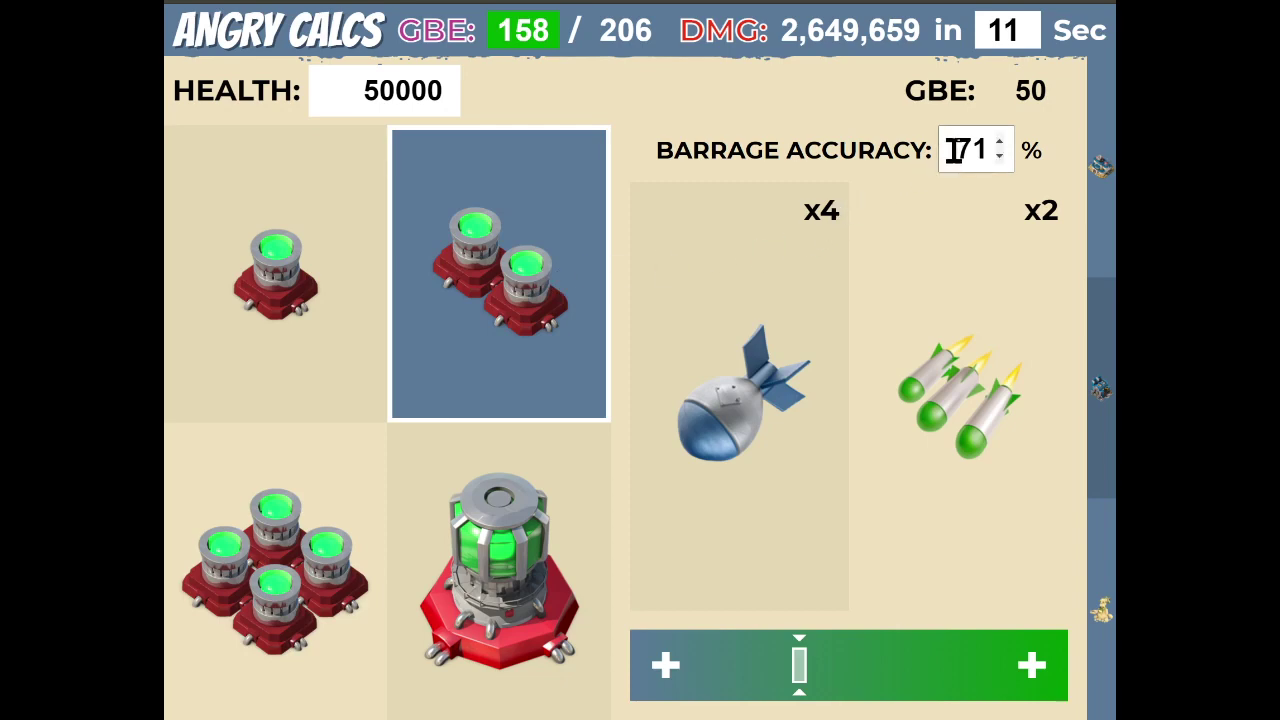
# Try a custom barrage accuracy of 50%, and switch the calculator back to the single-building layout
pyautogui.moveTo(958, 150); pyautogui.dragTo(1030, 172)
pyautogui.write('50')
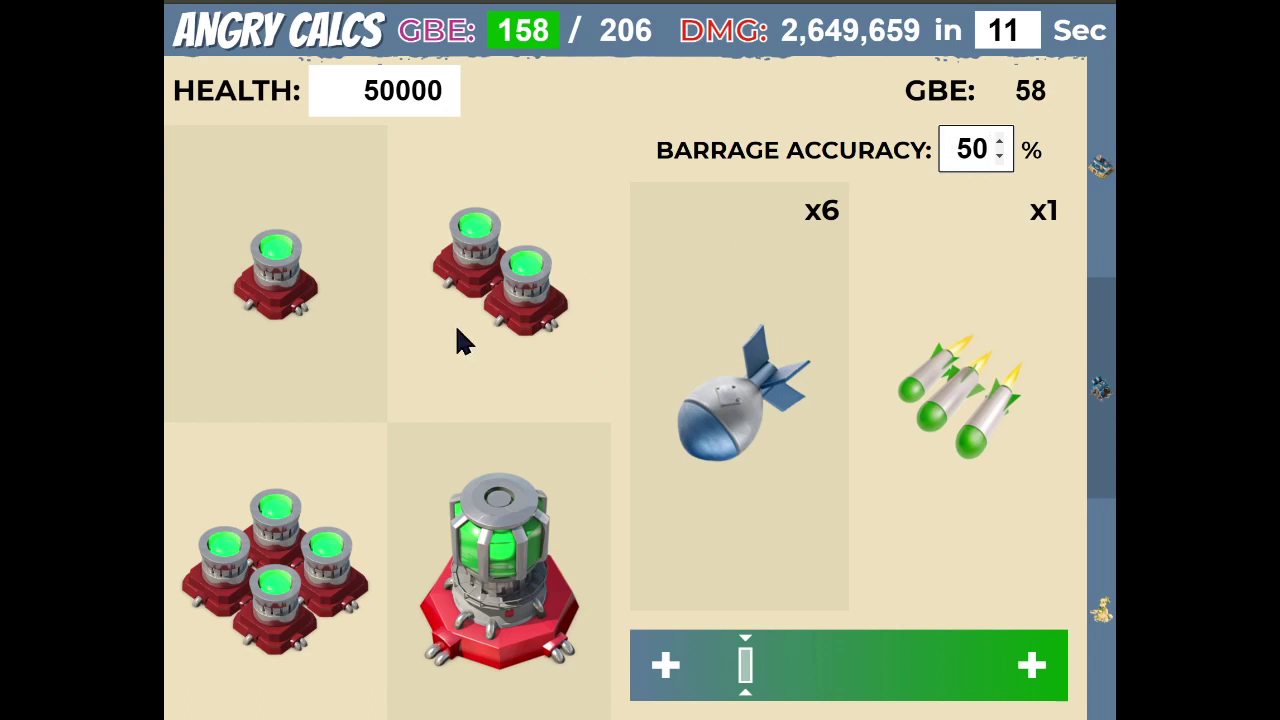
pyautogui.click(283, 281)
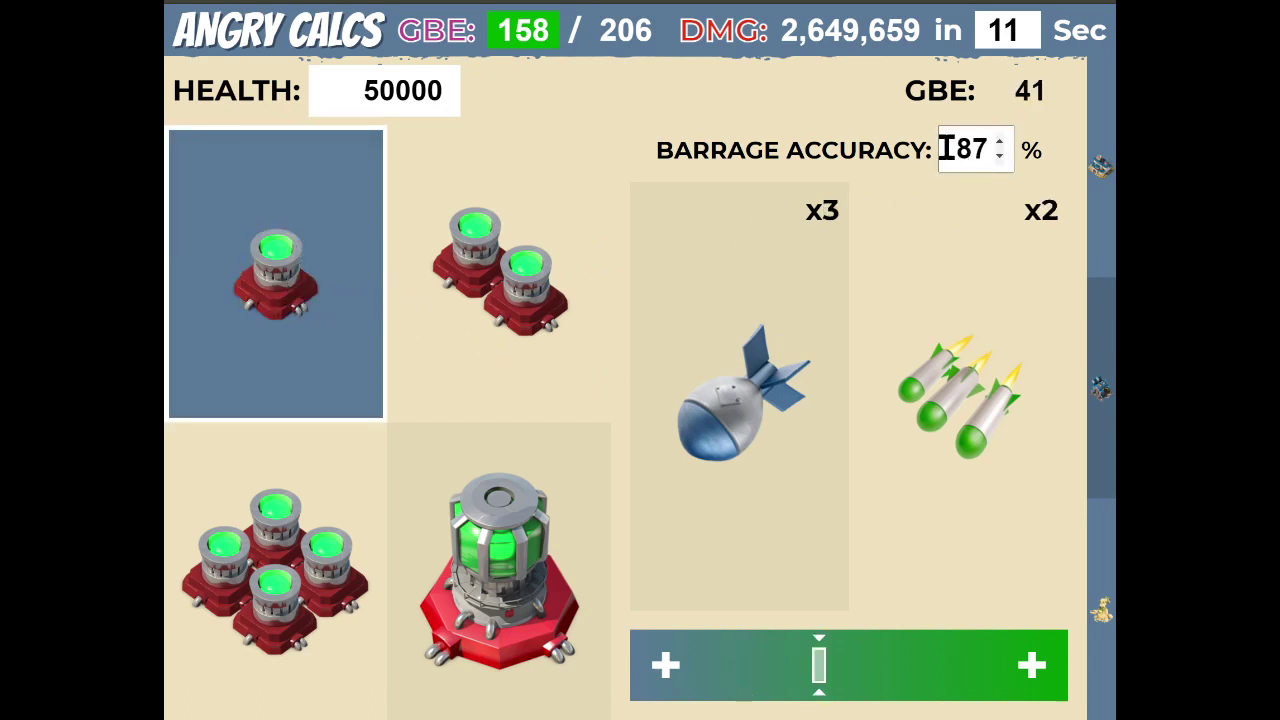
pyautogui.moveTo(949, 149); pyautogui.dragTo(986, 148)
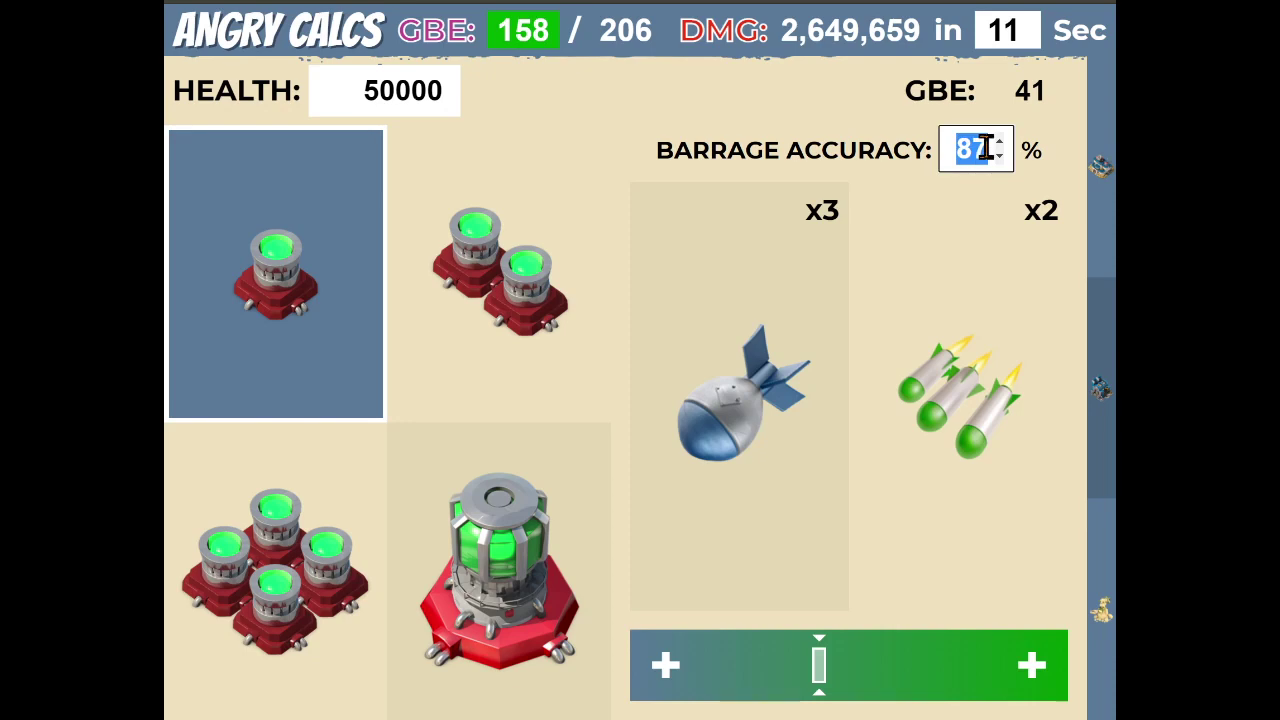
pyautogui.click(1042, 152)
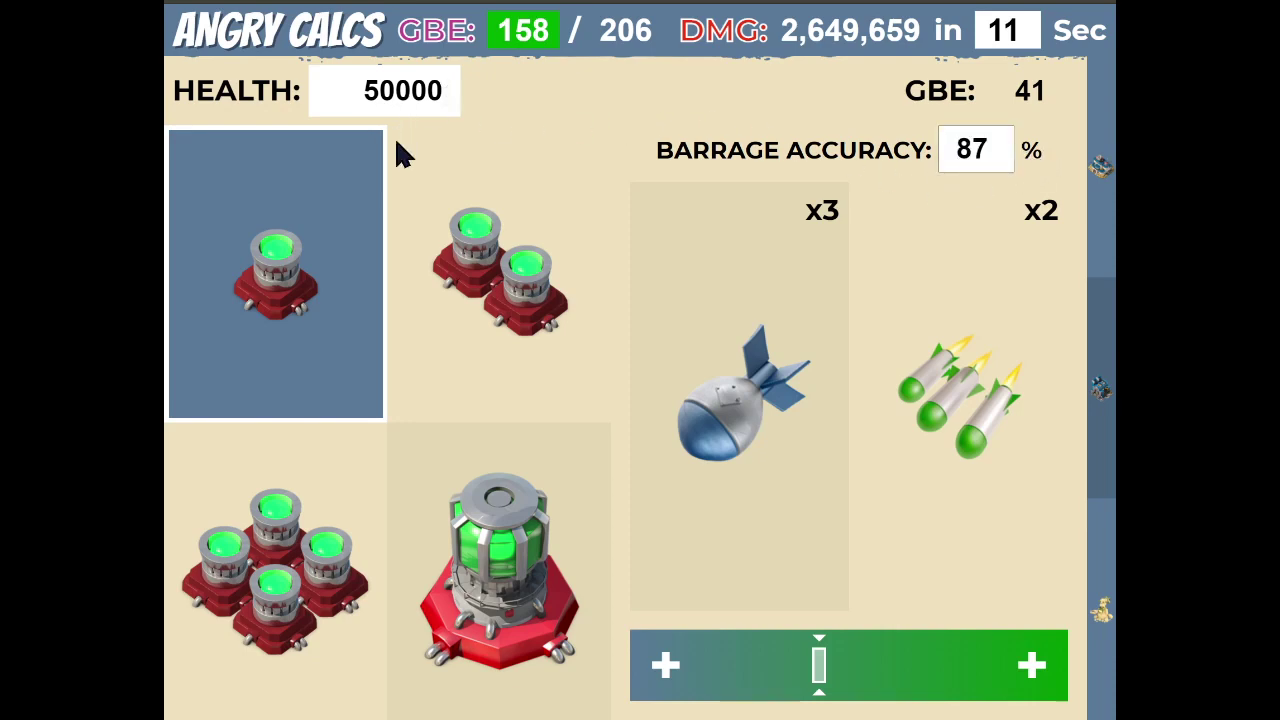
# Raise the gunboat weapons to 12 smoke screens and five shock bombs, and try a second Battle Orders before returning to one
pyautogui.click(1106, 178)
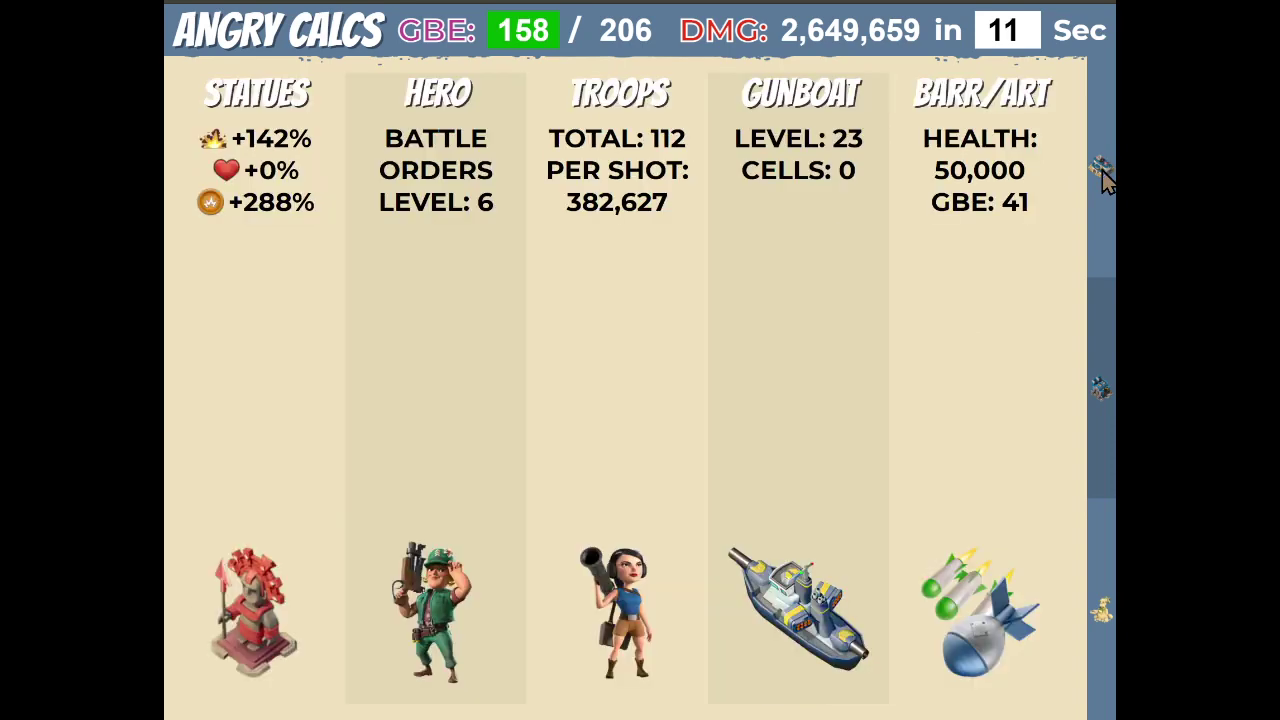
pyautogui.click(816, 119)
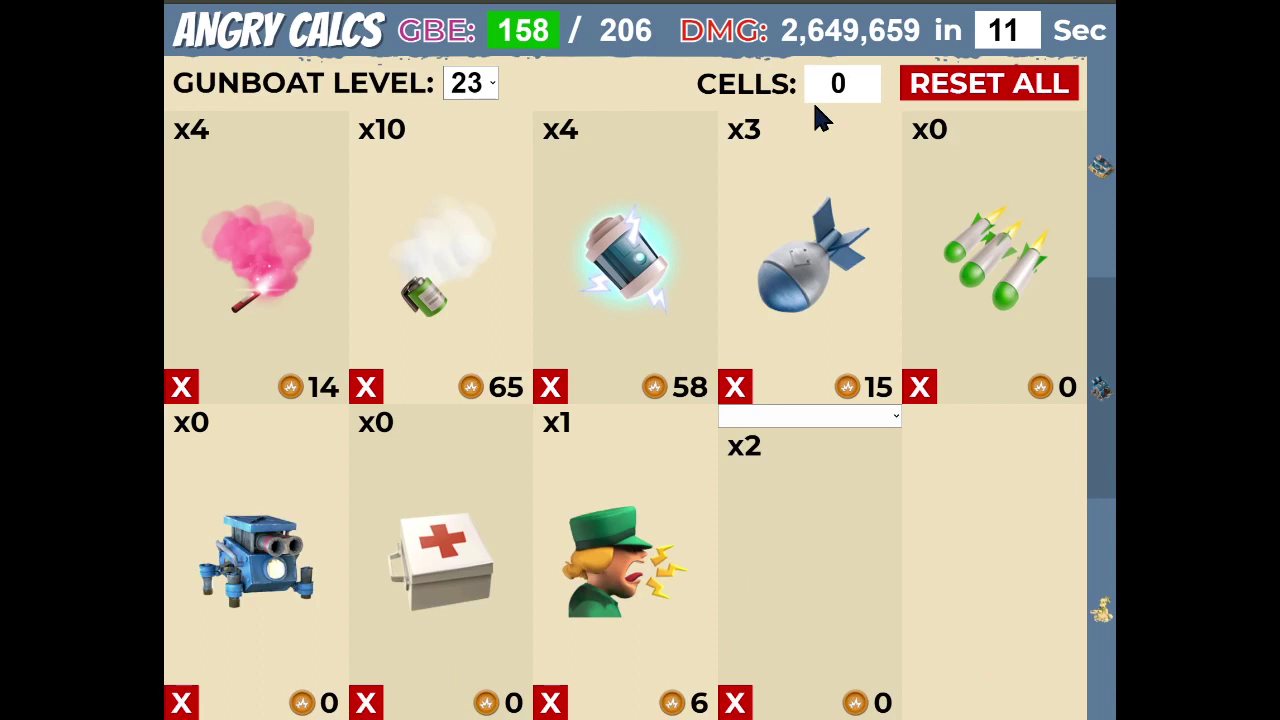
pyautogui.click(609, 472)
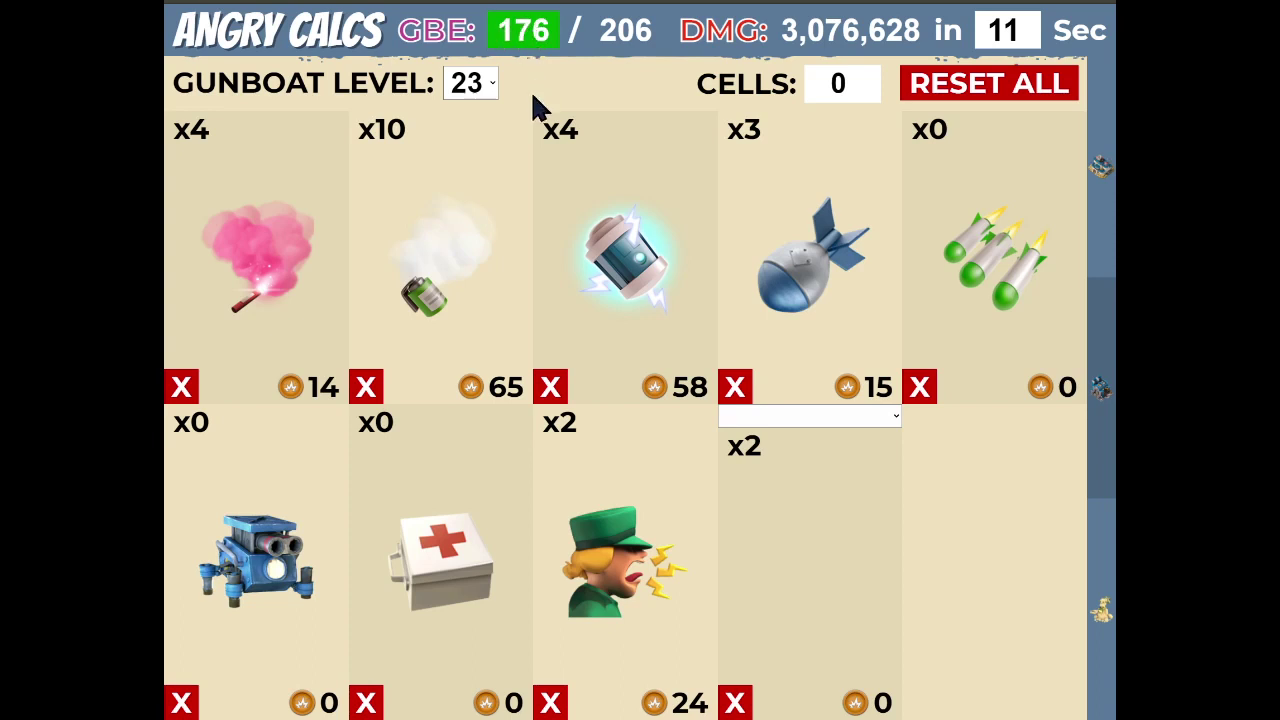
pyautogui.click(458, 252)
pyautogui.click(453, 250)
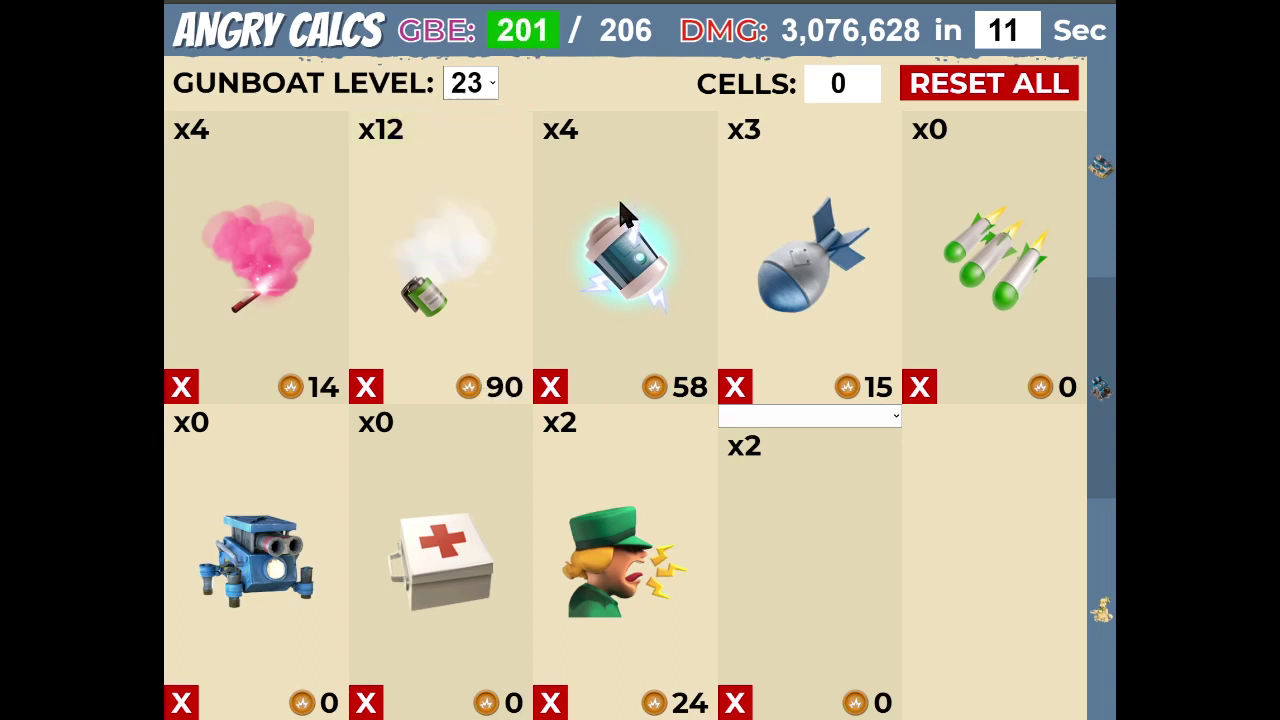
pyautogui.click(622, 226)
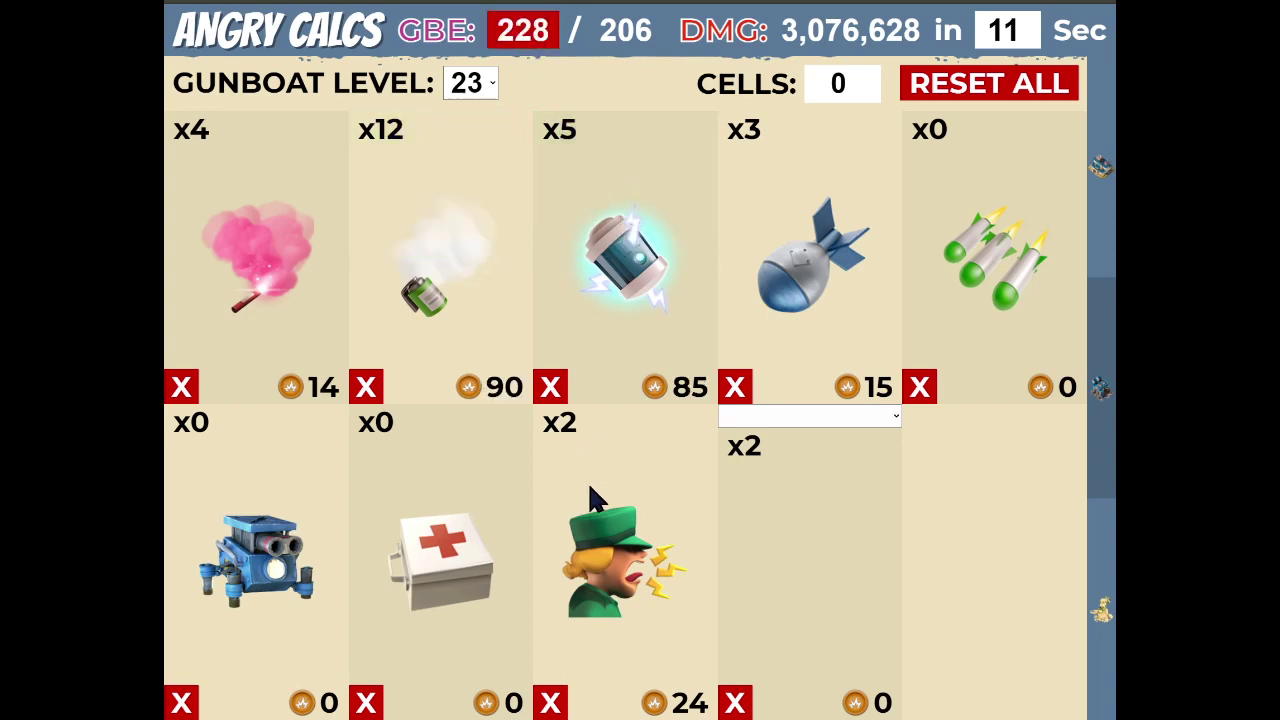
pyautogui.rightClick(617, 638)
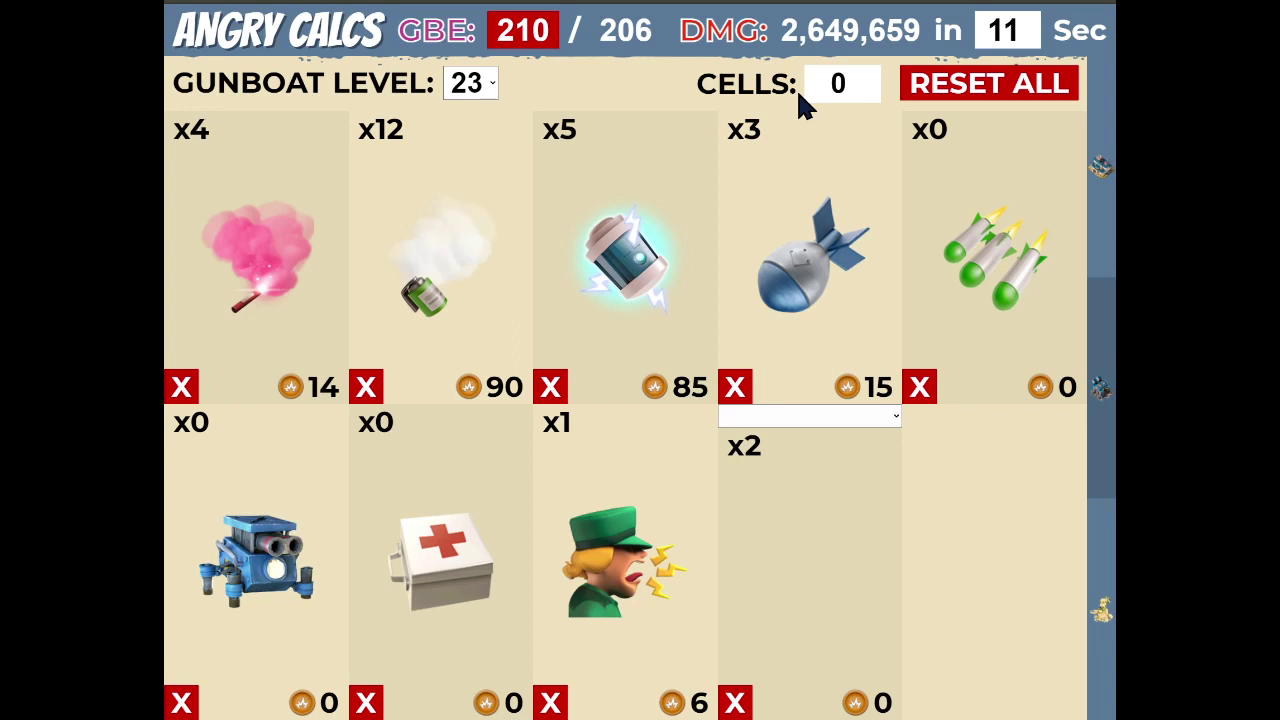
# Try 80 power cells on the gunboat, inspect the required and available energy breakdown, and set the cells to 2
pyautogui.click(868, 79)
pyautogui.click(868, 79)
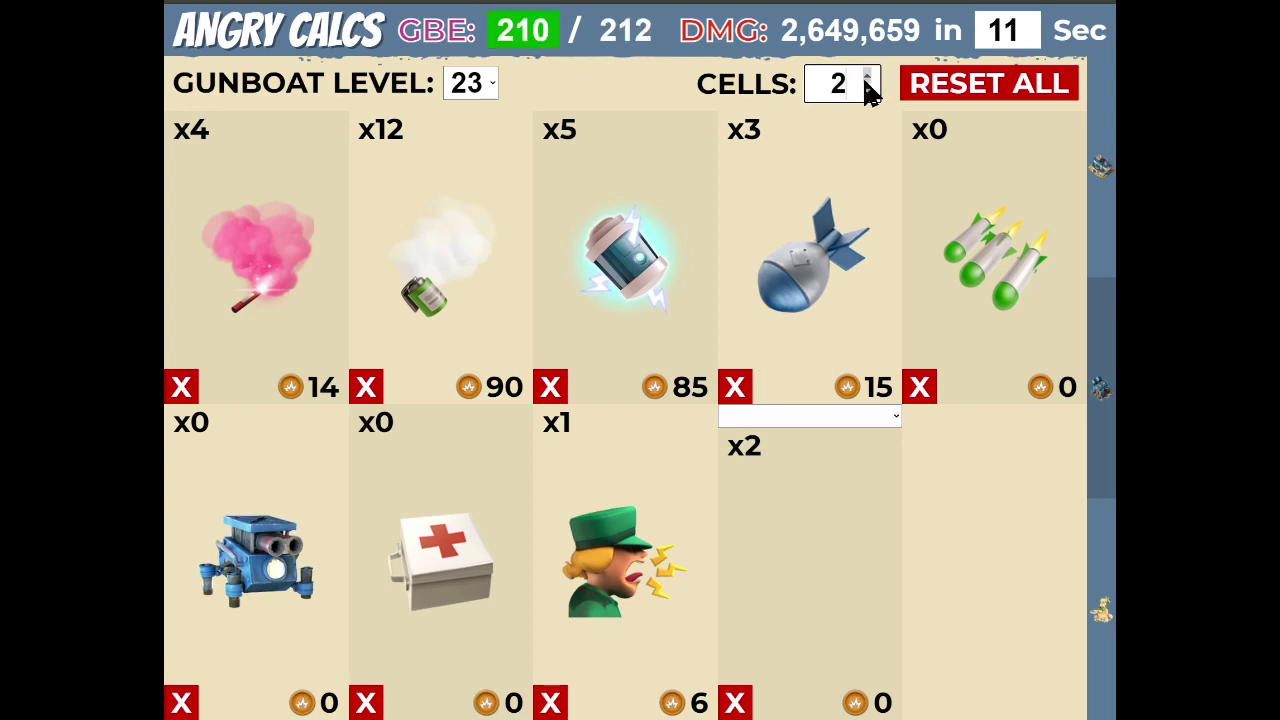
pyautogui.moveTo(867, 81); pyautogui.dragTo(870, 88)
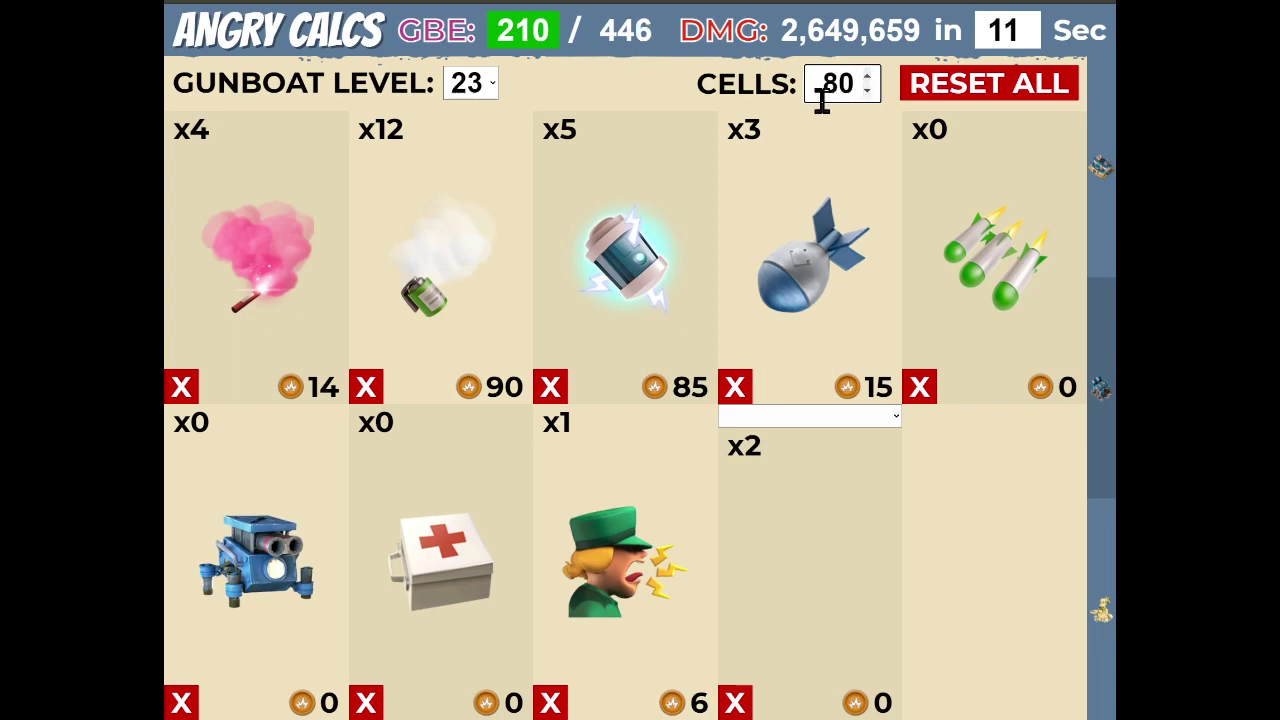
pyautogui.click(628, 32)
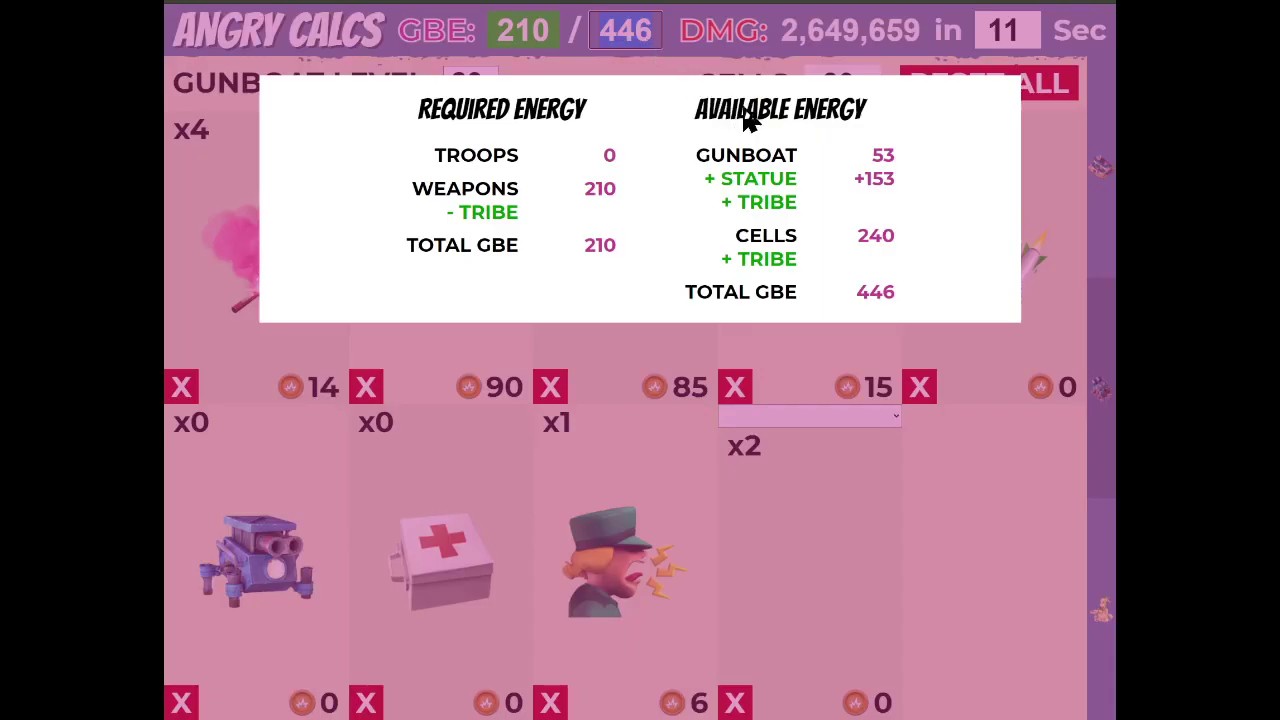
pyautogui.click(814, 150)
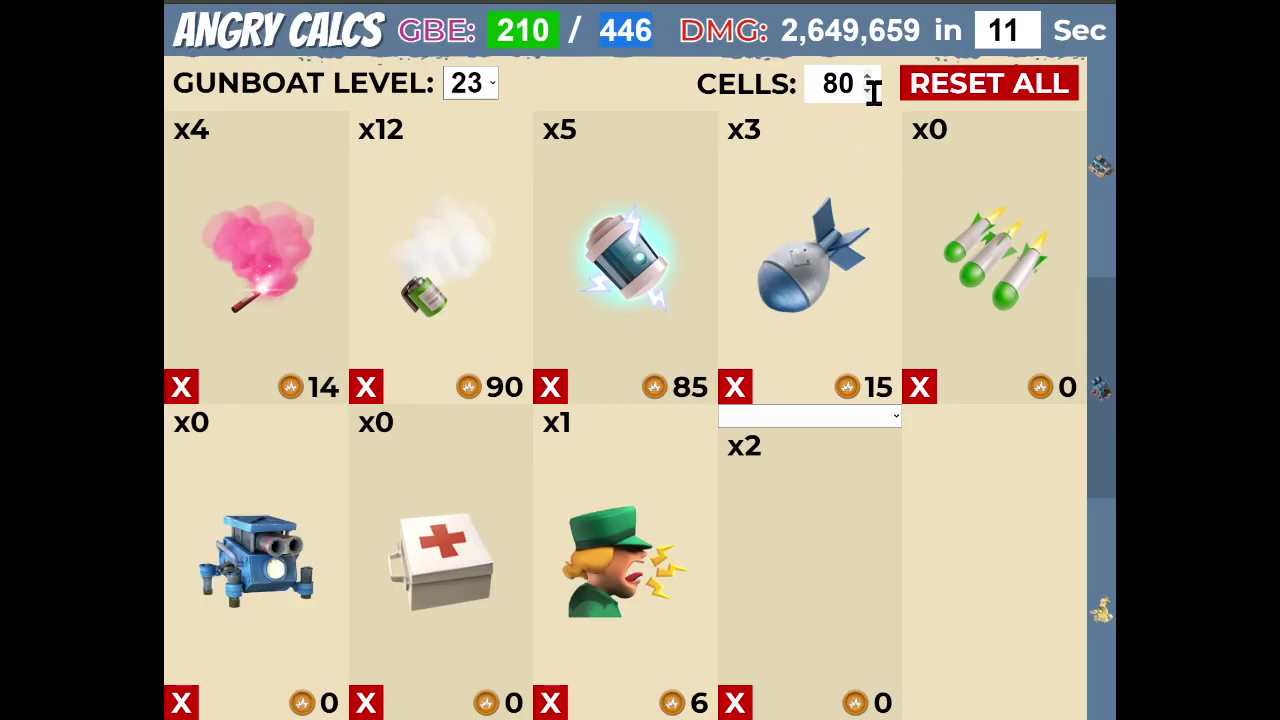
pyautogui.moveTo(855, 84); pyautogui.dragTo(838, 84)
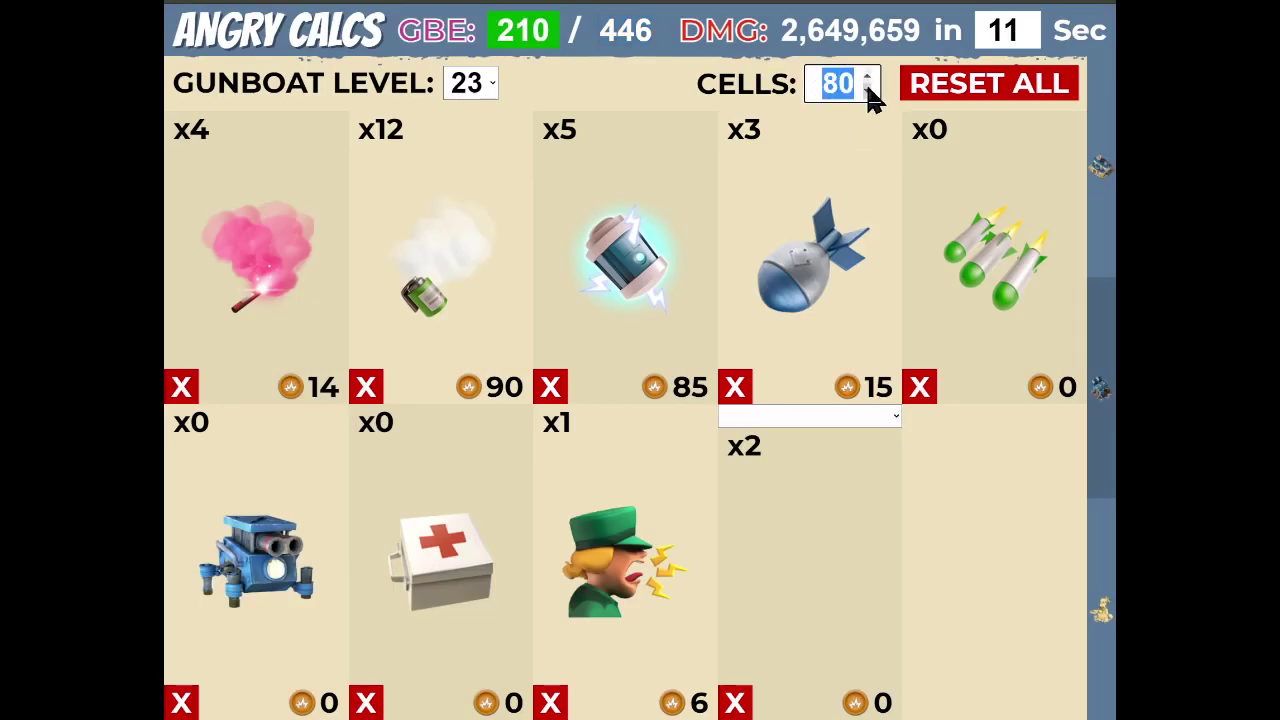
pyautogui.write('2')
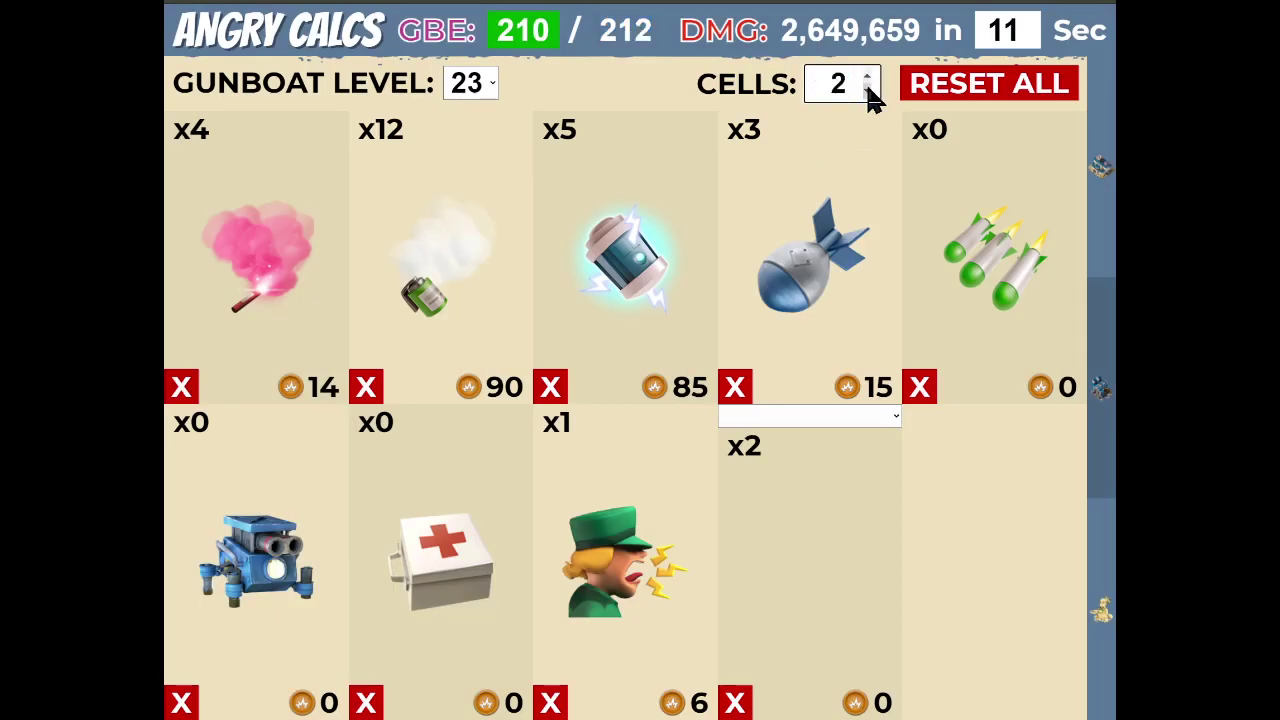
# Try damage durations of 180 and 12 seconds, and return the duration to 11 seconds
pyautogui.click(1100, 165)
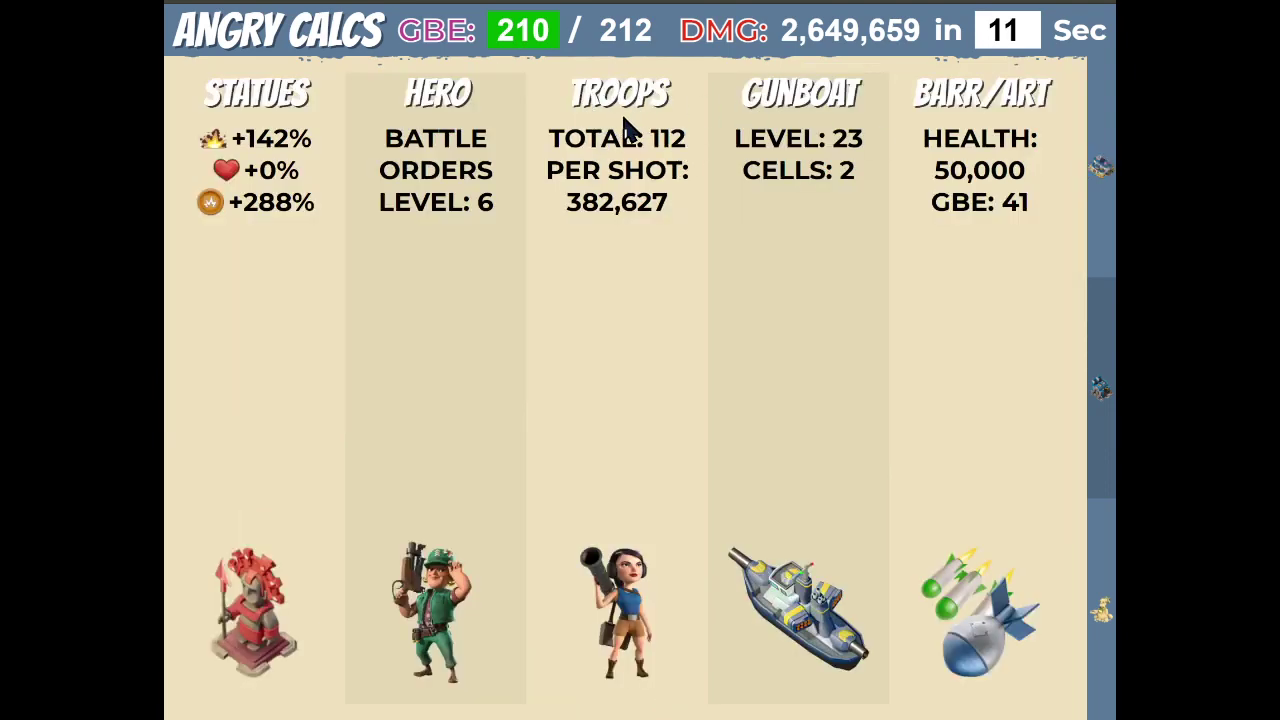
pyautogui.doubleClick(990, 32)
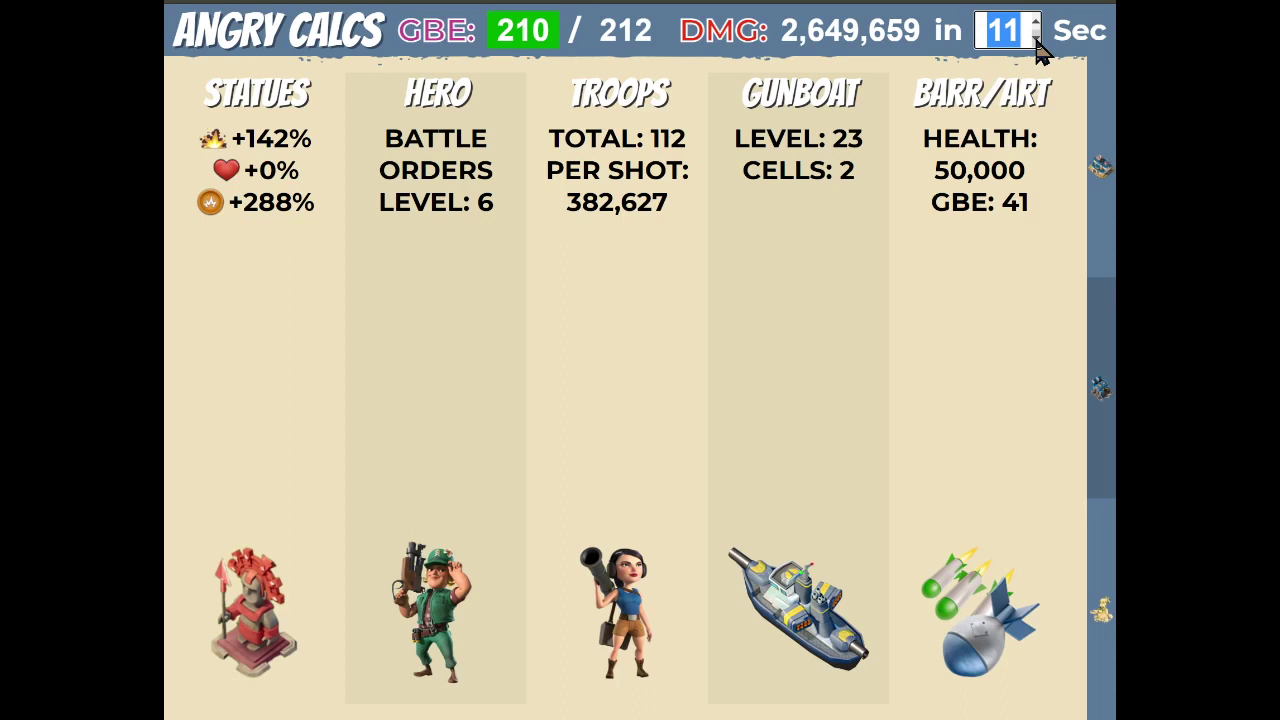
pyautogui.write('180')
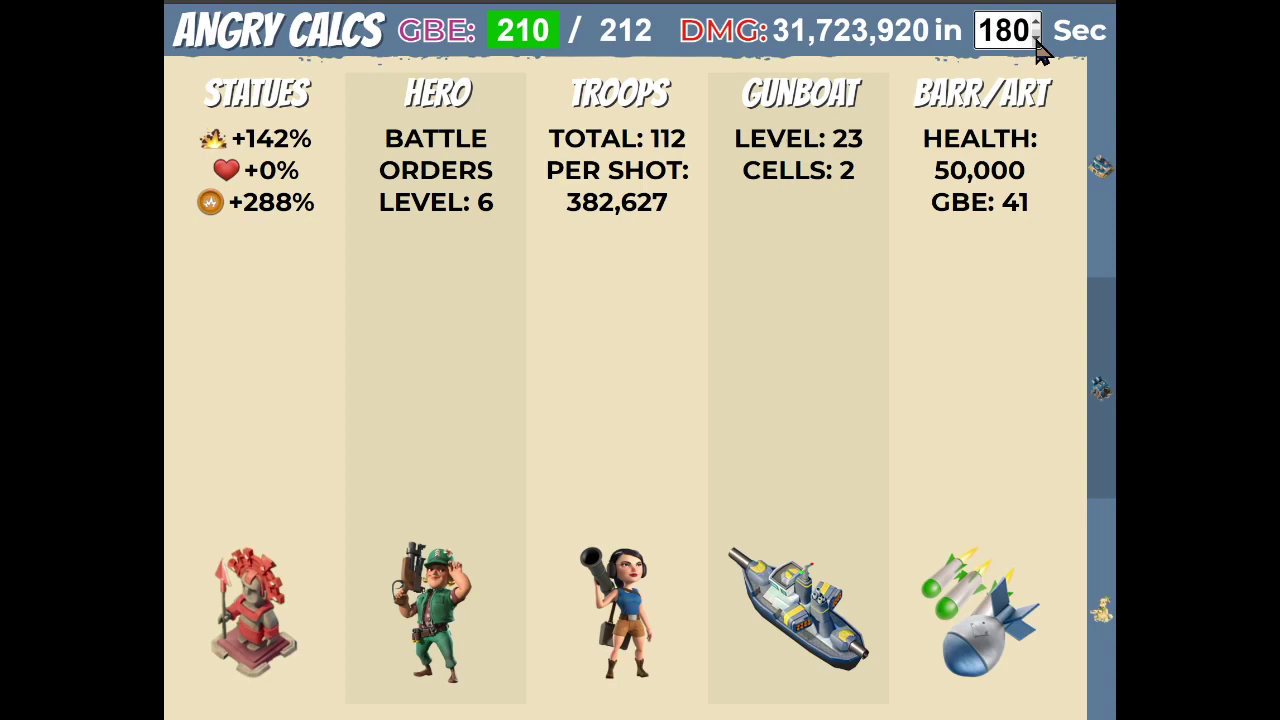
pyautogui.click(836, 115)
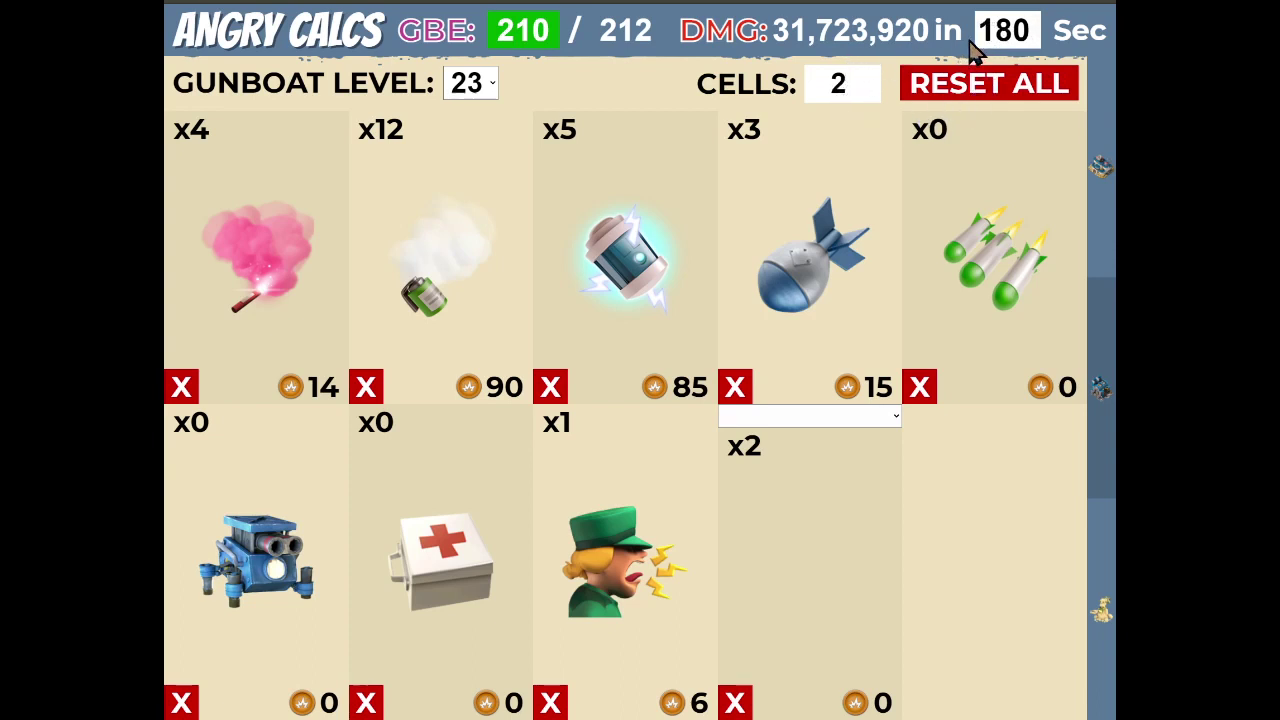
pyautogui.moveTo(980, 30); pyautogui.dragTo(1032, 30)
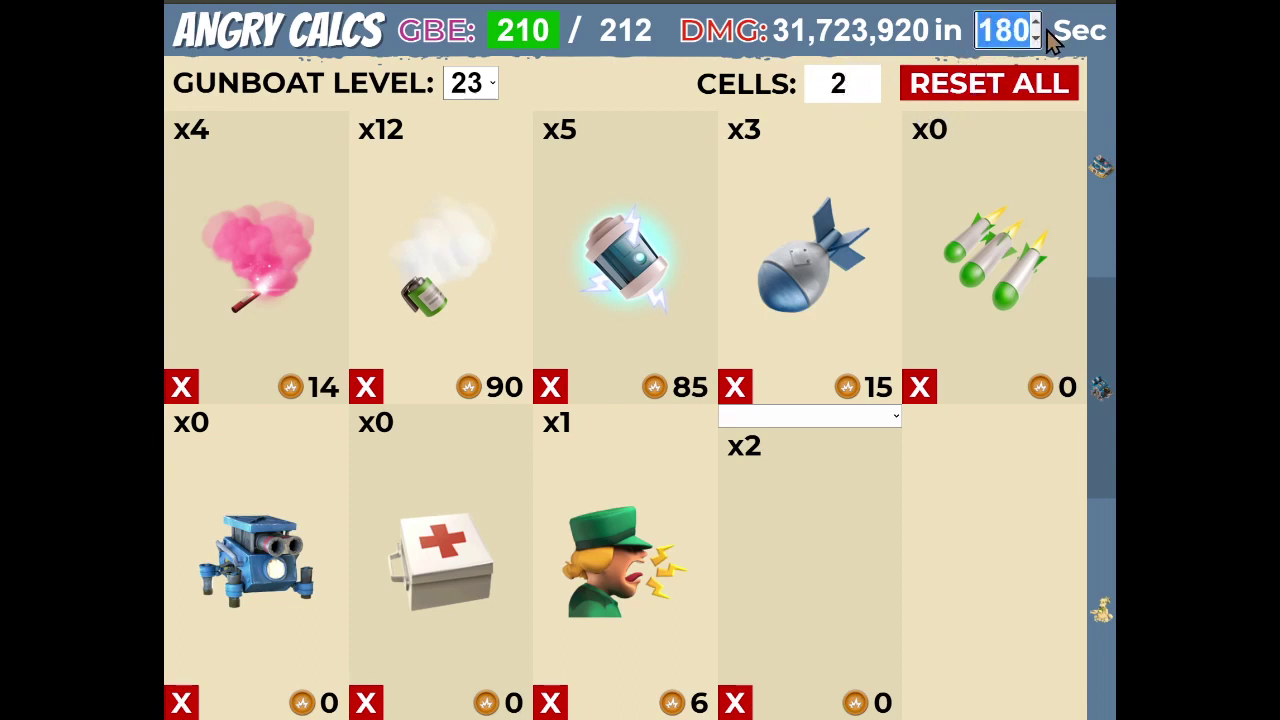
pyautogui.write('12')
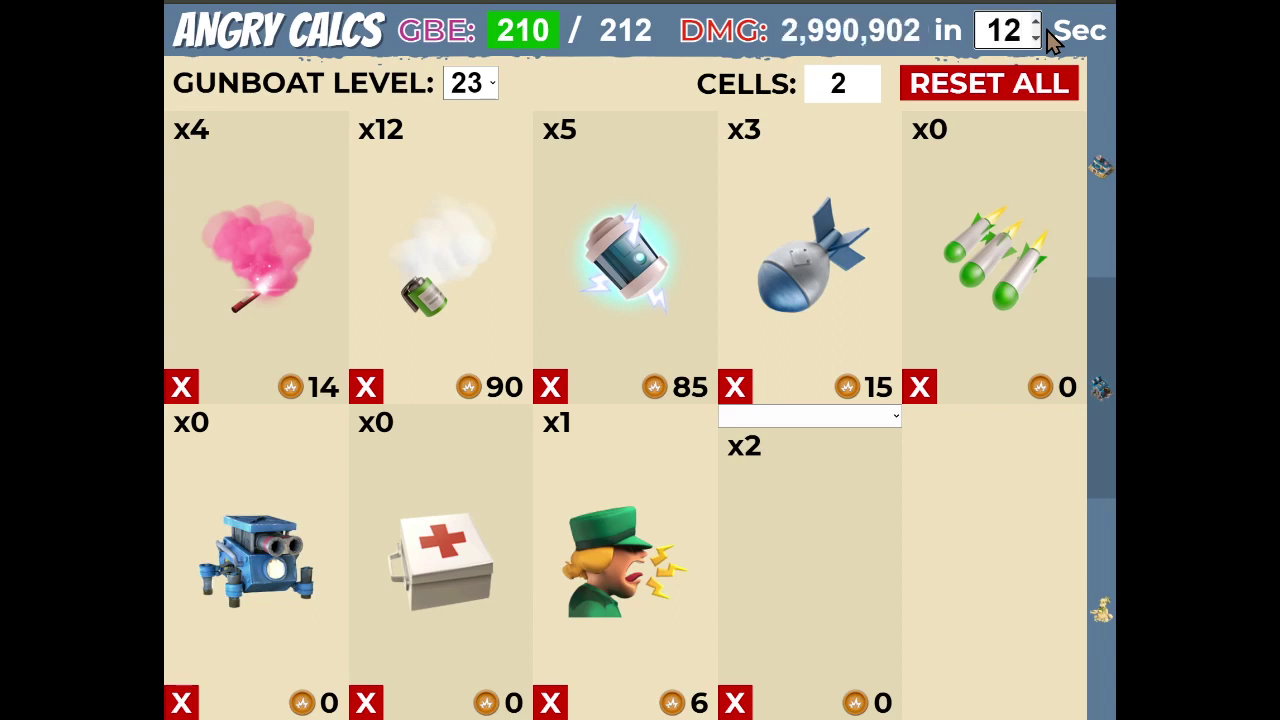
pyautogui.press('BackSpace')
pyautogui.write('1')
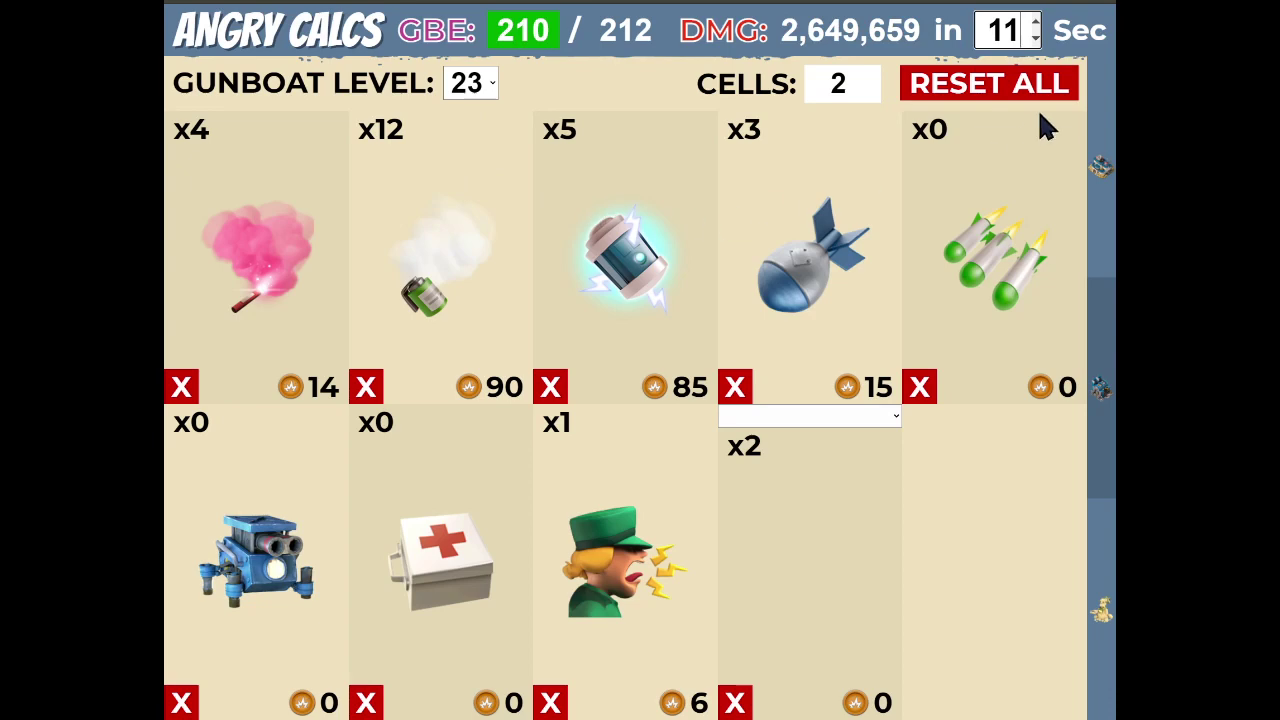
# Try level 16 for the first Zooka landing craft in the troops setup
pyautogui.click(1099, 166)
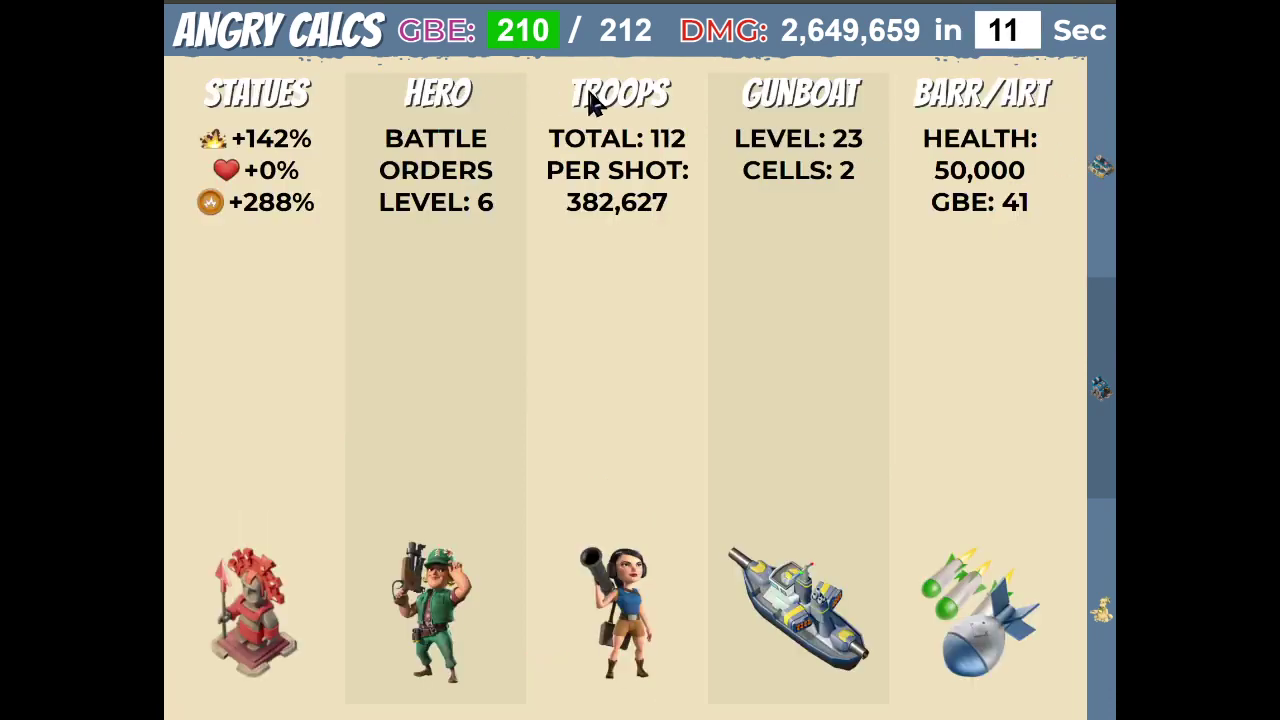
pyautogui.click(610, 112)
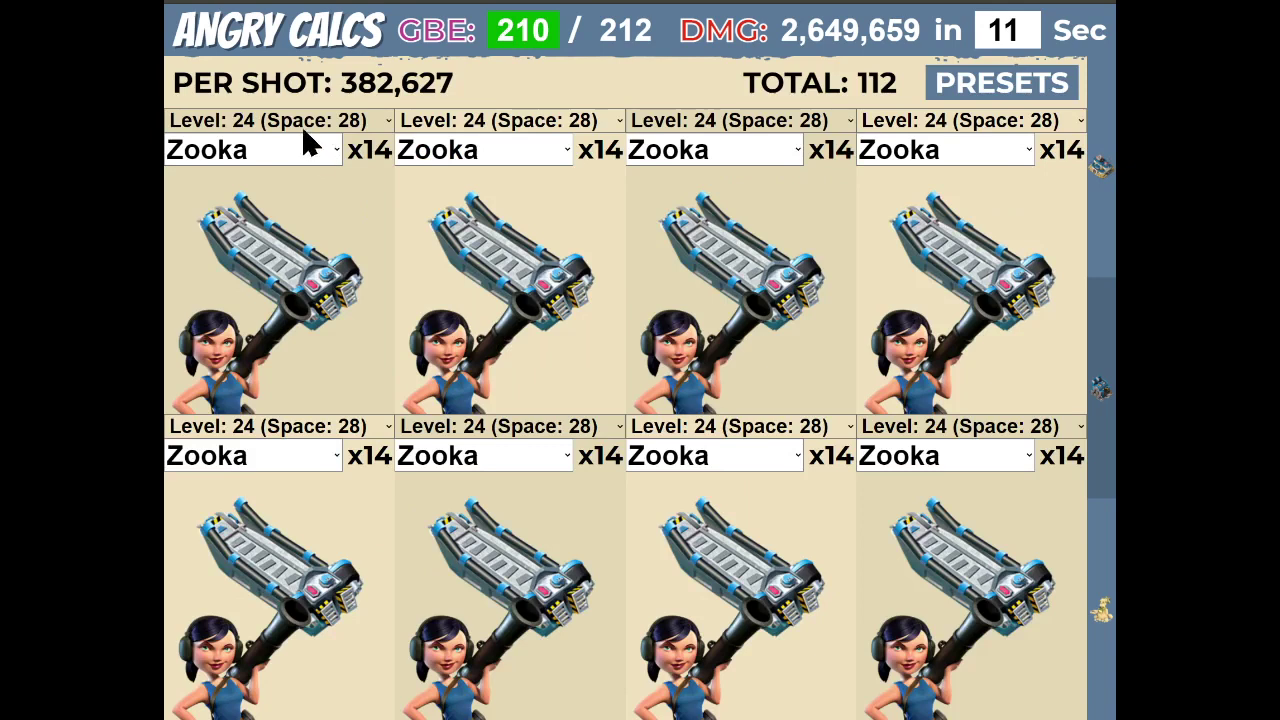
pyautogui.click(338, 370)
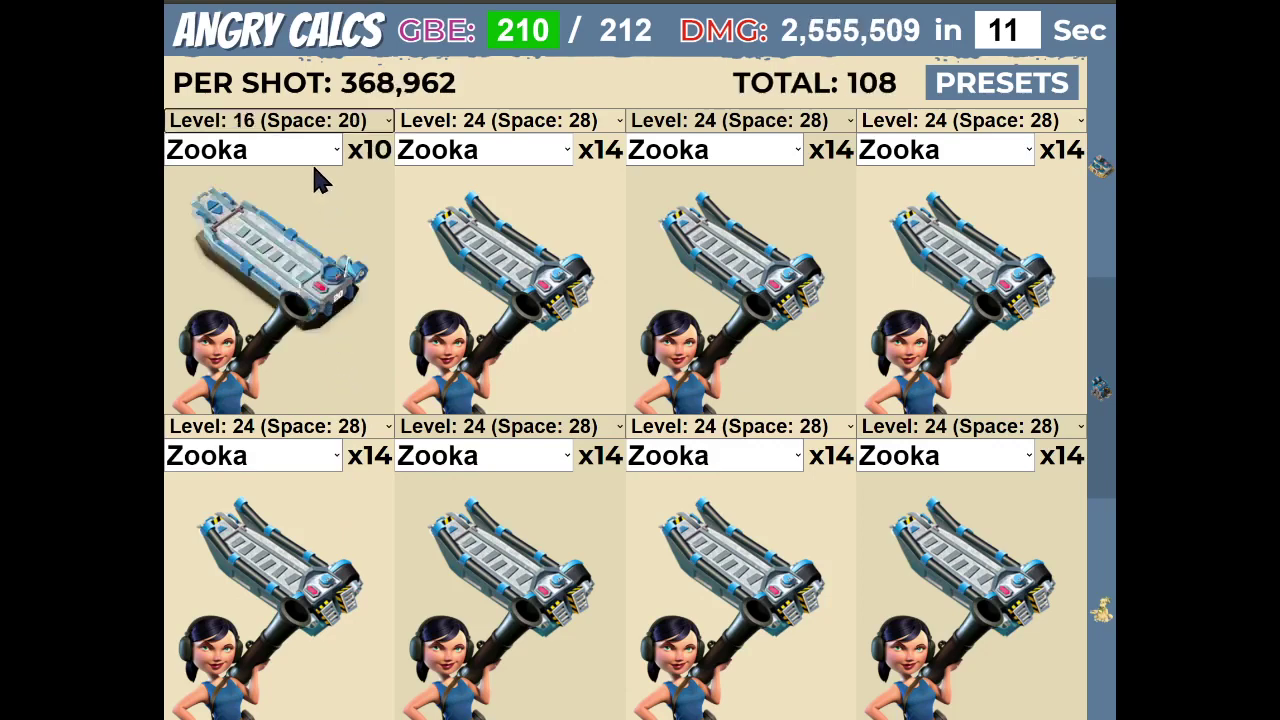
pyautogui.click(528, 158)
# Try Zooka level 17 in the armory's troop levels, and restore the Zooka to level 23
pyautogui.click(1102, 170)
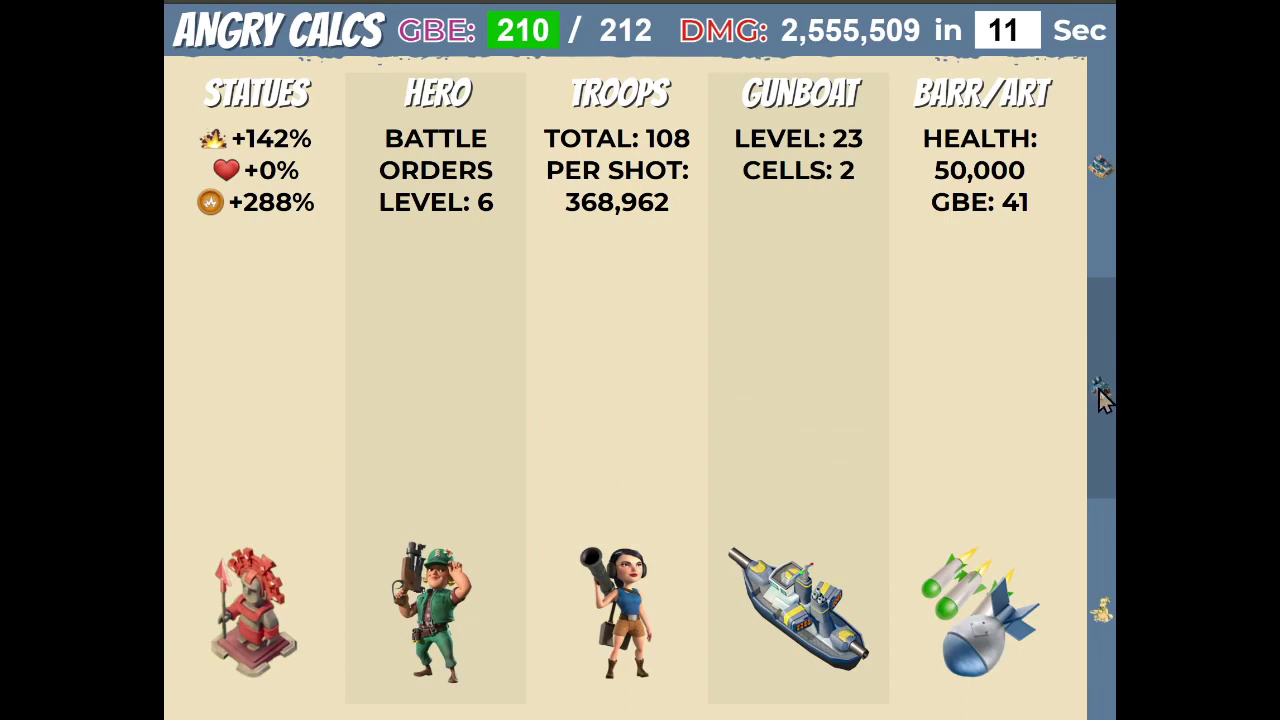
pyautogui.click(1101, 392)
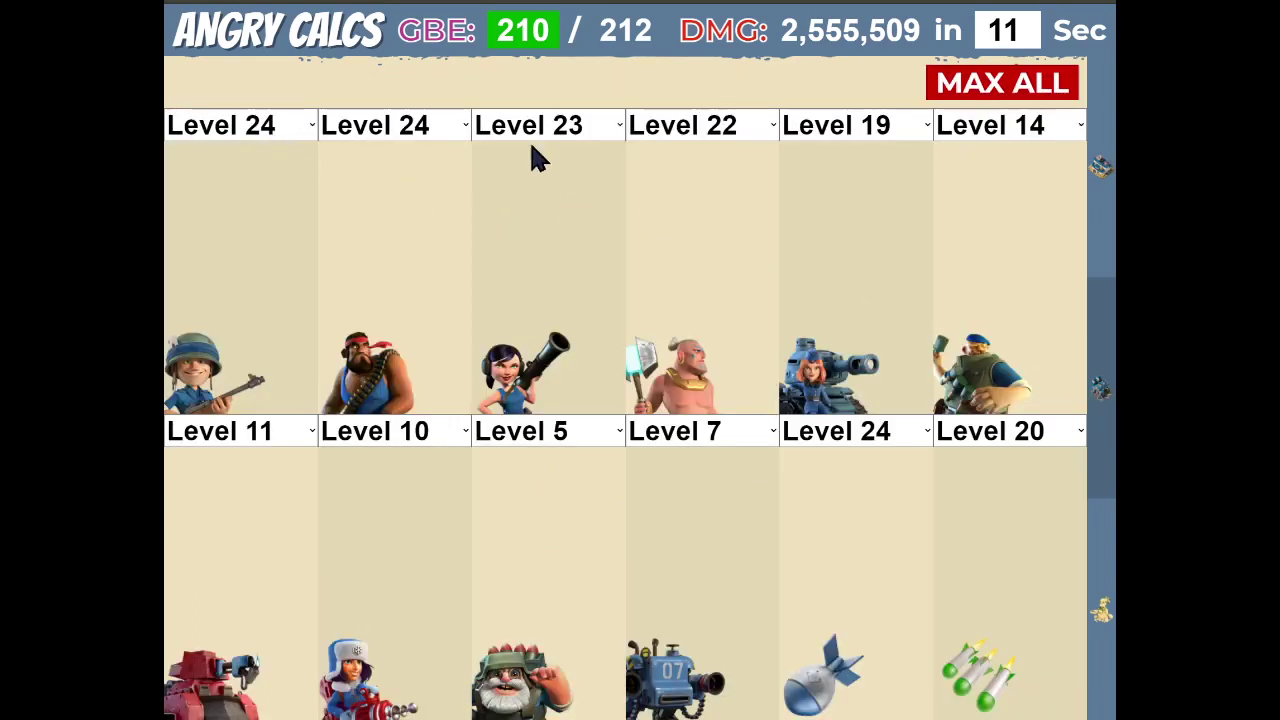
pyautogui.click(542, 357)
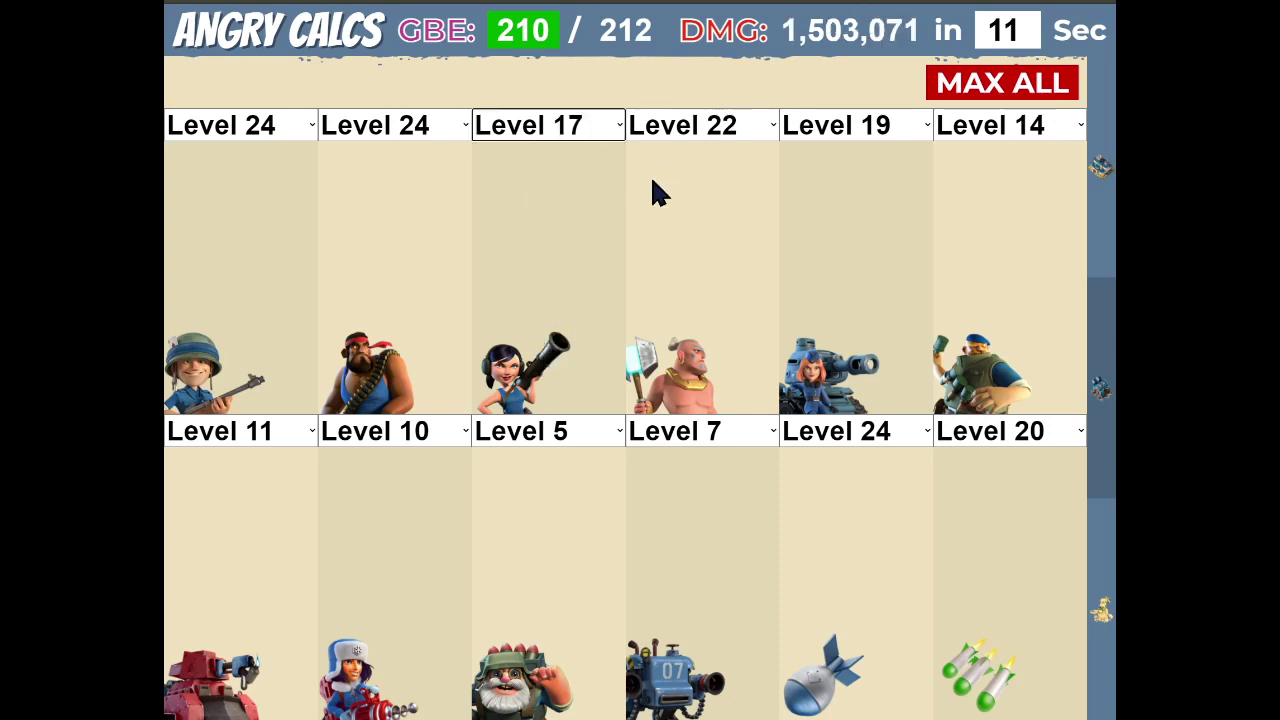
pyautogui.click(580, 130)
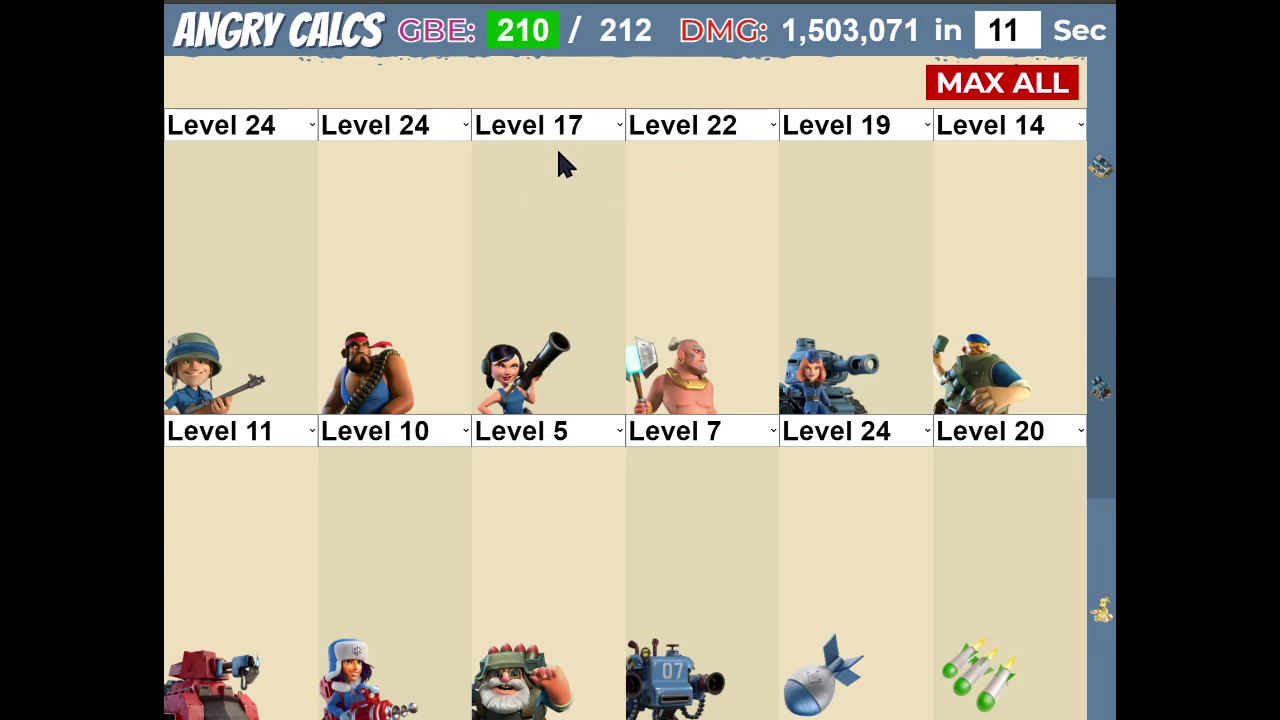
pyautogui.click(566, 163)
# Return the first Zooka landing craft to level 24
pyautogui.click(1100, 168)
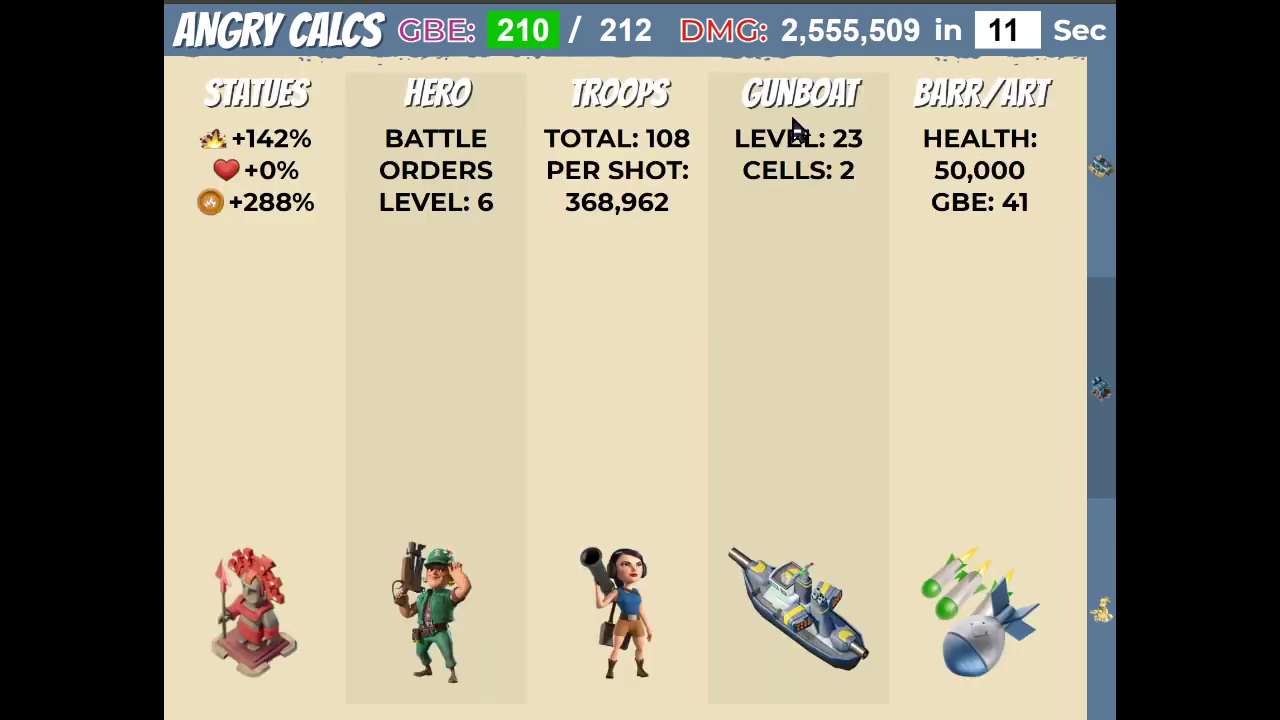
pyautogui.click(666, 121)
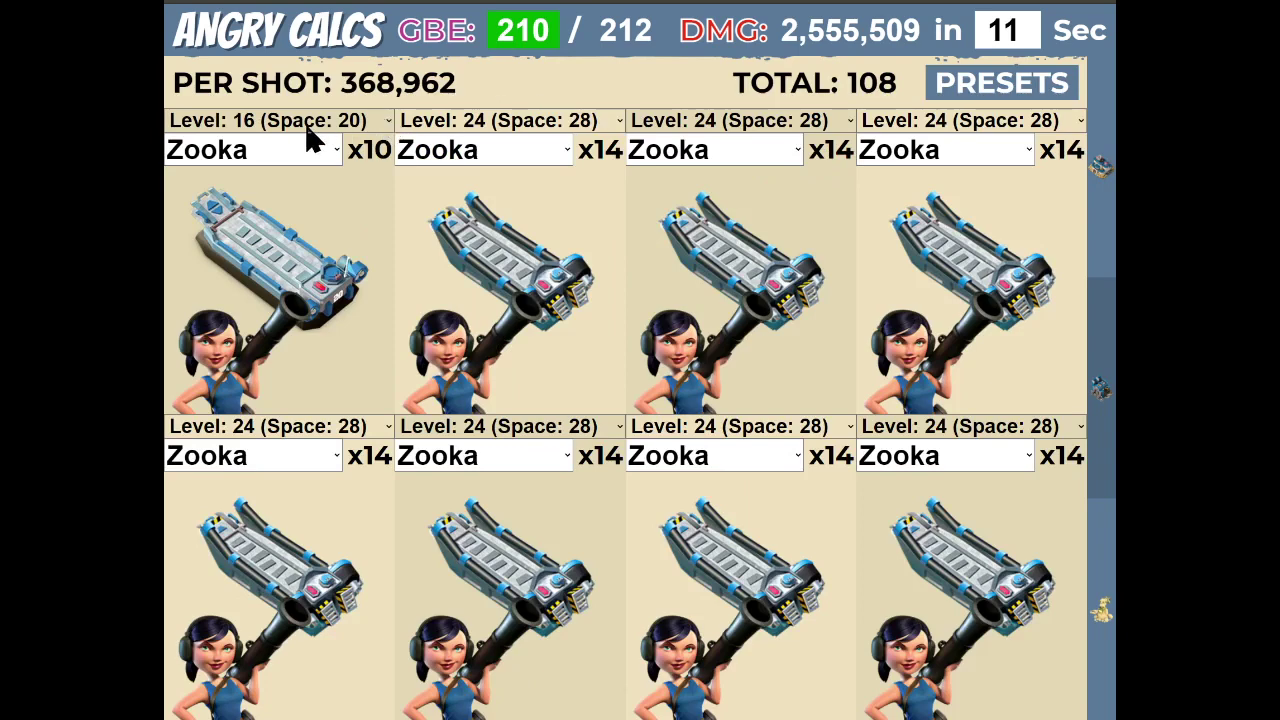
pyautogui.click(295, 160)
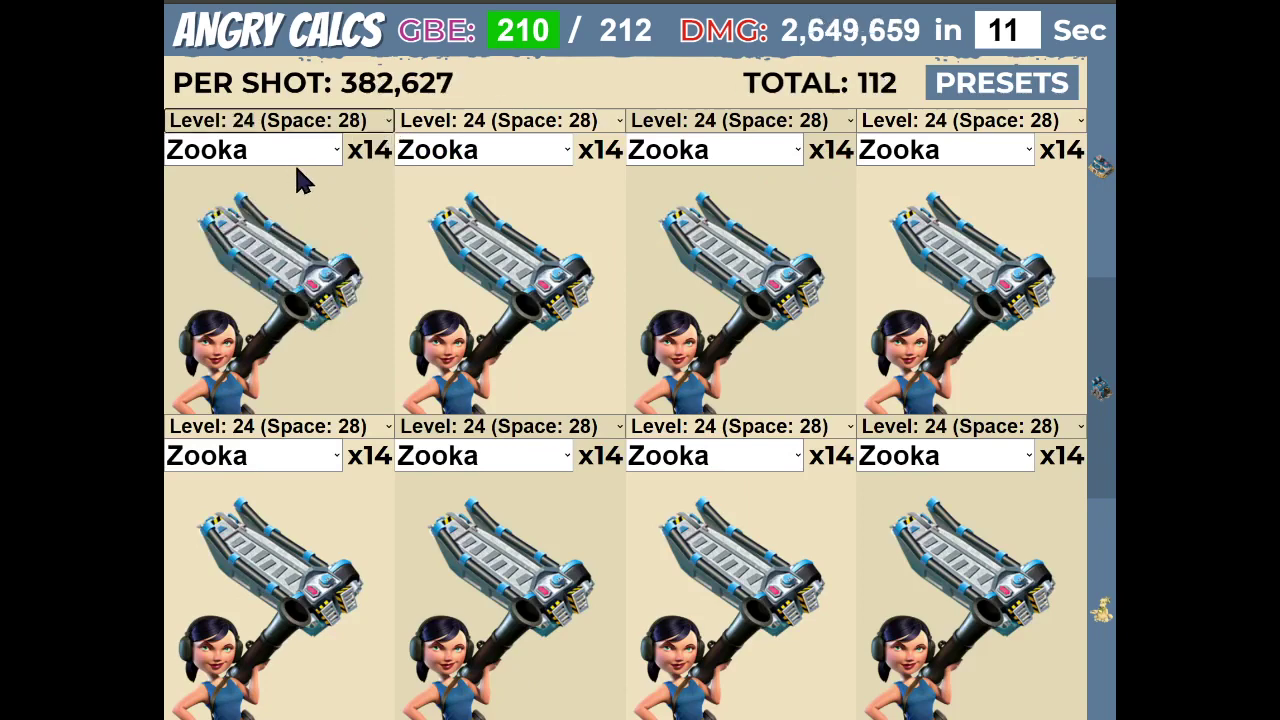
# Review the statue types and boosts in the statues setup, and return to the overview
pyautogui.click(1099, 170)
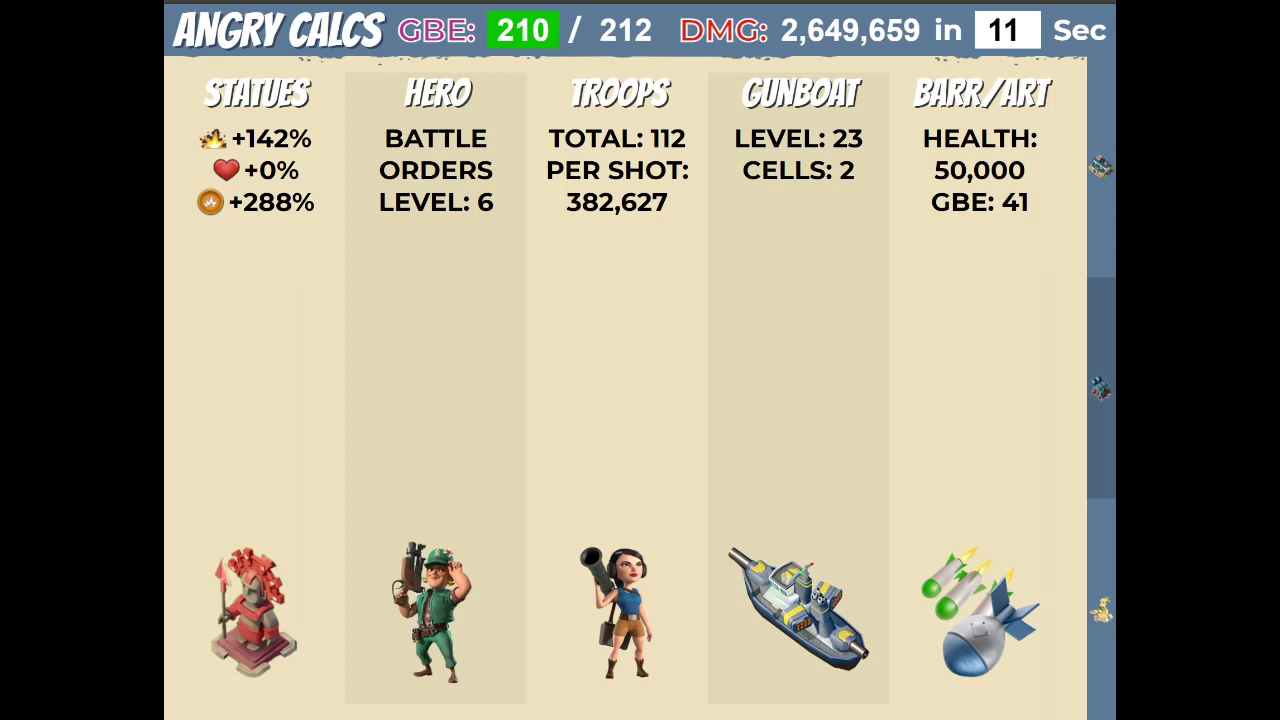
pyautogui.click(266, 120)
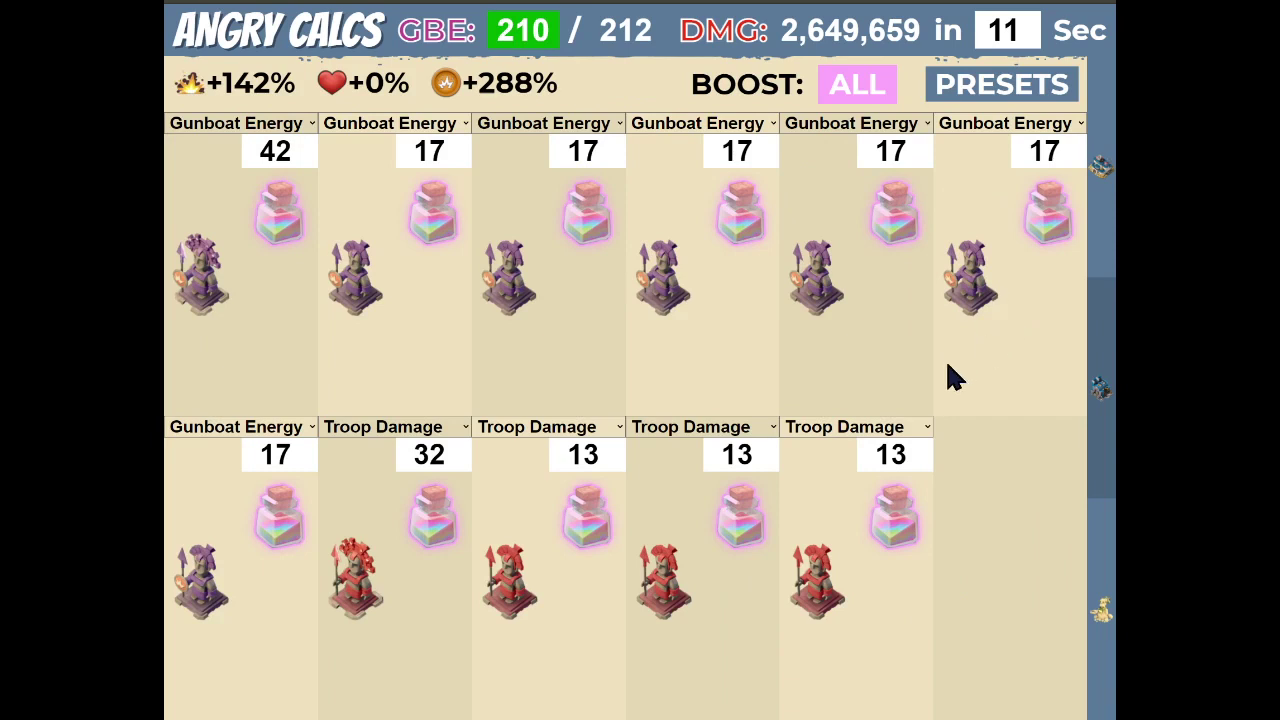
pyautogui.click(1101, 172)
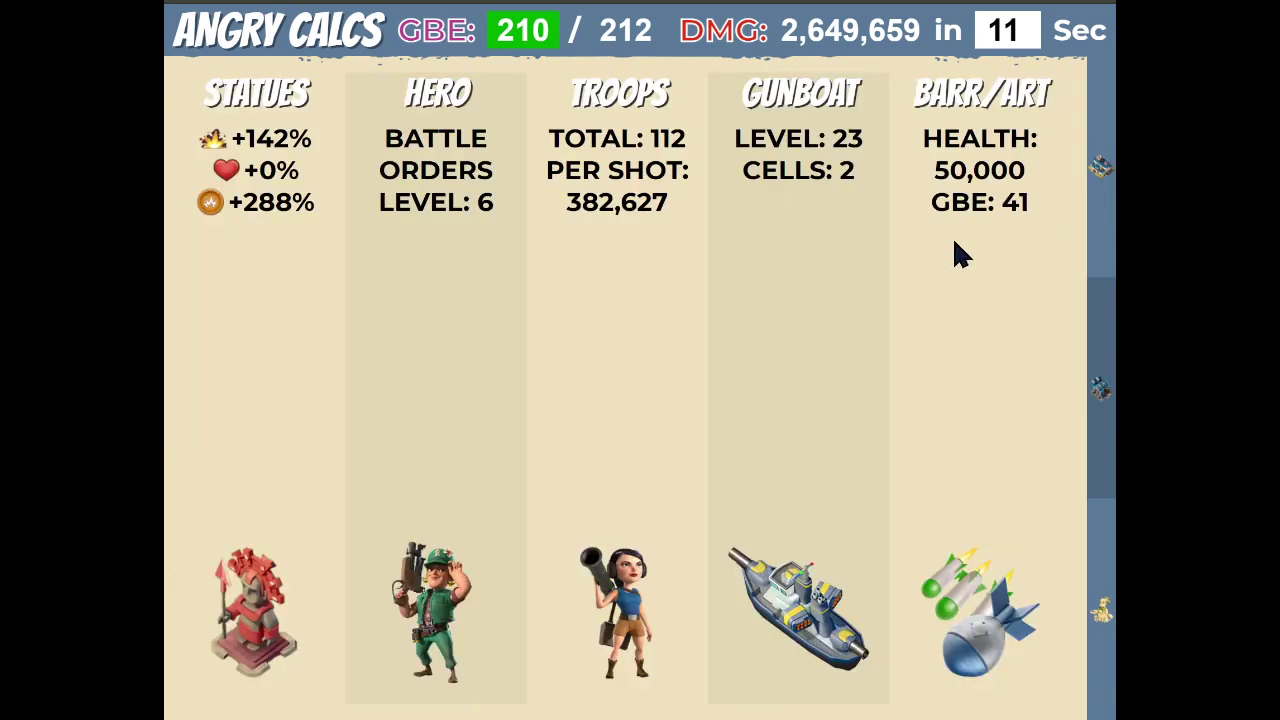